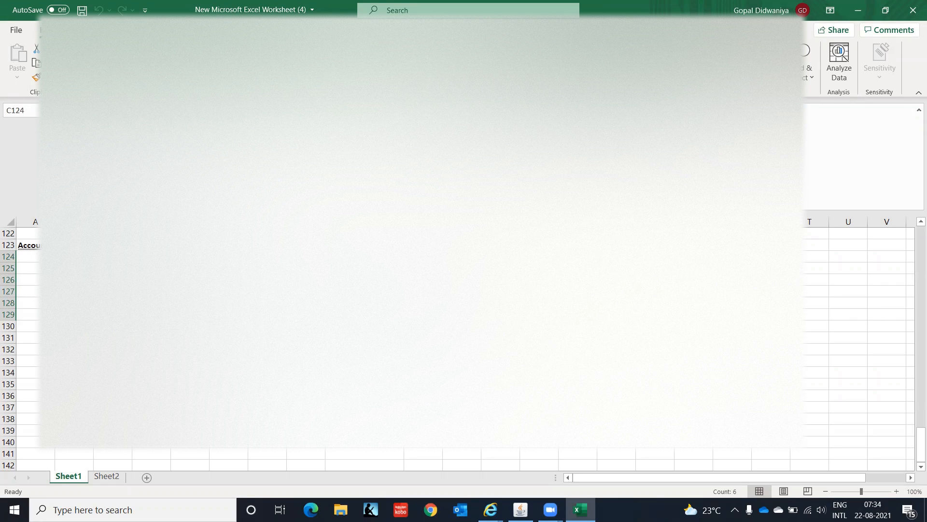
Step: Review the Accounts Receivable setup checklist in the Excel worksheet, from row 124 down to row 137
{"action": "left_click", "coordinate": [113, 314]}
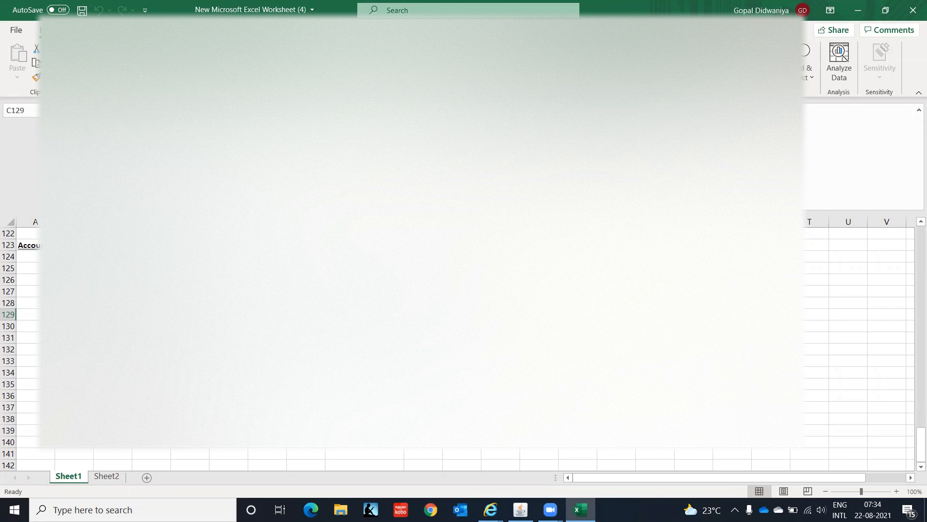
{"action": "left_click_drag", "start_coordinate": [112, 326], "coordinate": [113, 373]}
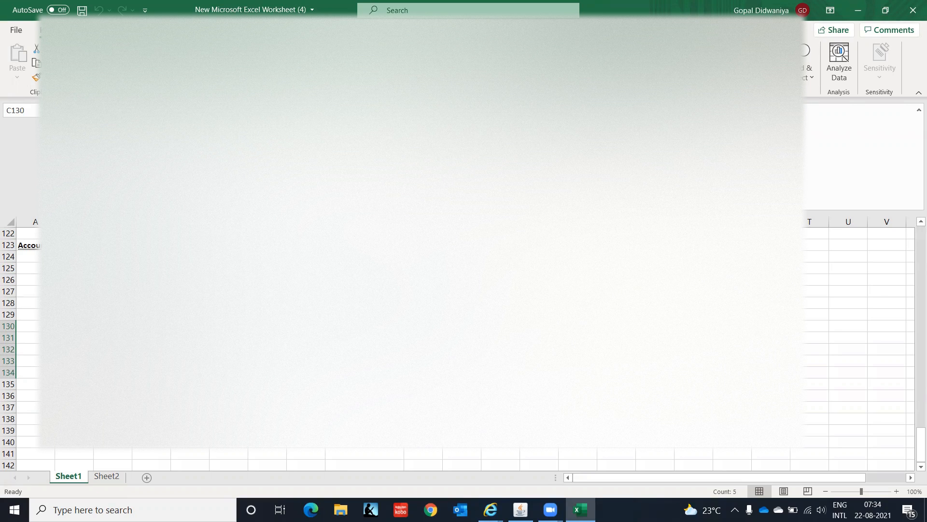
{"action": "left_click_drag", "start_coordinate": [112, 326], "coordinate": [116, 407]}
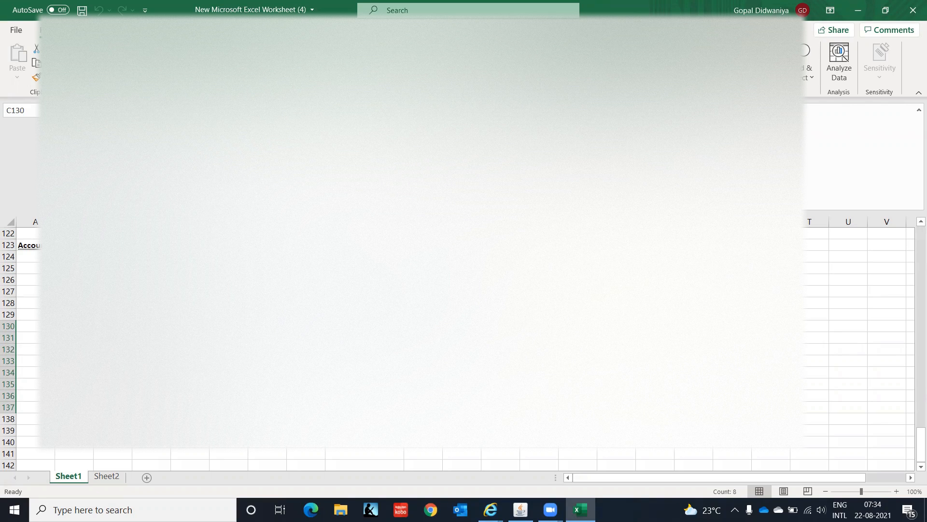
{"action": "left_click", "coordinate": [112, 326]}
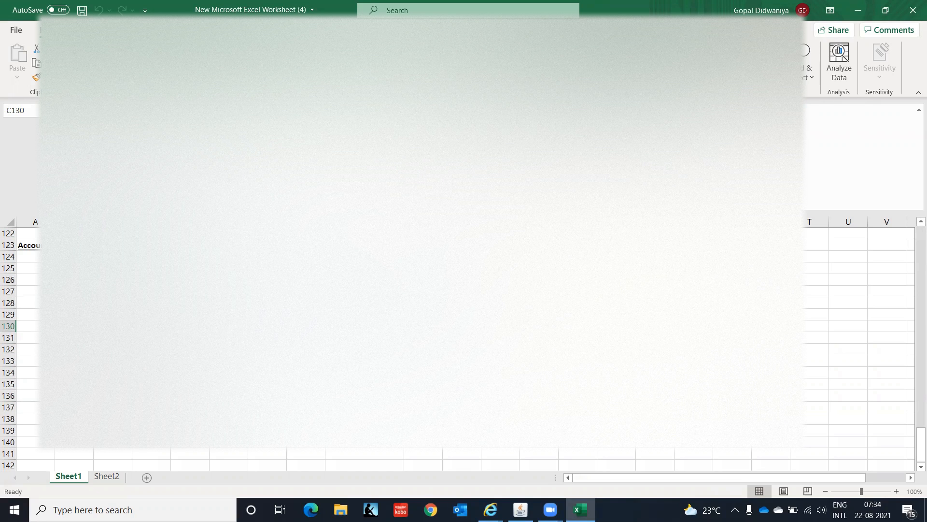
{"action": "left_click", "coordinate": [521, 509]}
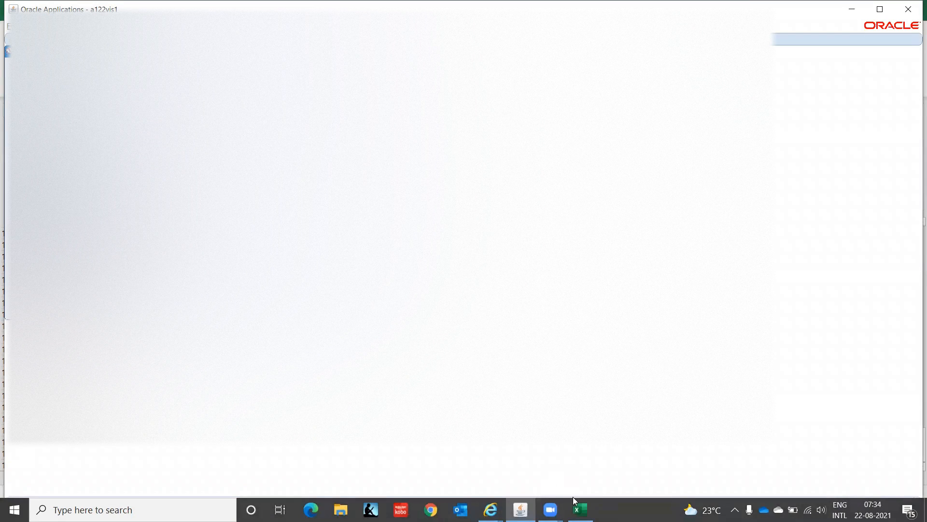
{"action": "left_click", "coordinate": [579, 508]}
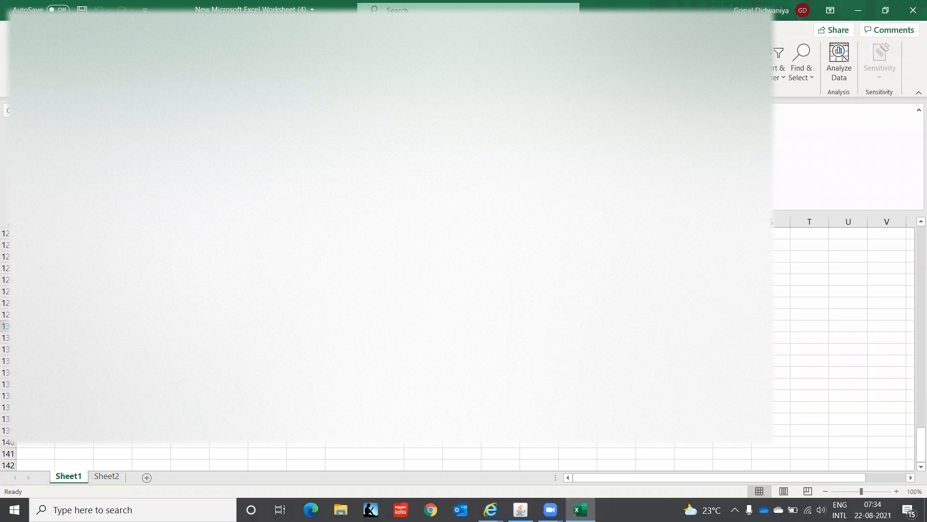
{"action": "left_click", "coordinate": [113, 292]}
{"action": "left_click", "coordinate": [112, 303]}
{"action": "left_click", "coordinate": [112, 314]}
{"action": "left_click", "coordinate": [113, 325]}
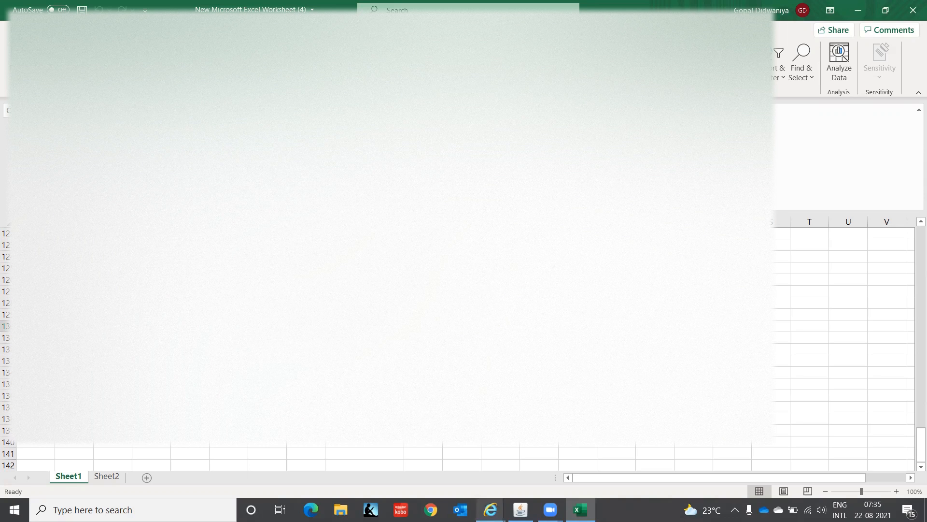
Step: Switch to Oracle Applications and enter MANUAL as both the name and the description of the new transaction source
{"action": "left_click", "coordinate": [521, 510]}
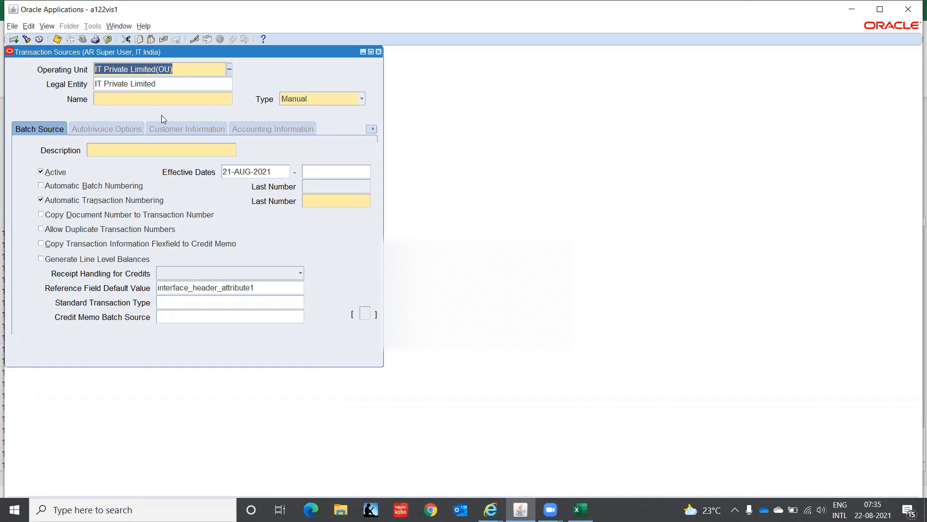
{"action": "left_click", "coordinate": [144, 99]}
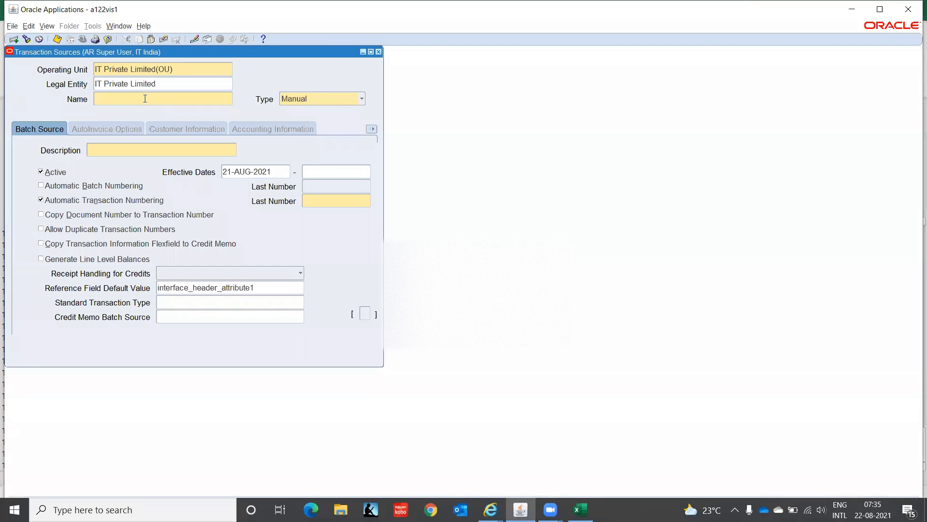
{"action": "type", "text": "MANUAL"}
{"action": "key", "text": "Tab"}
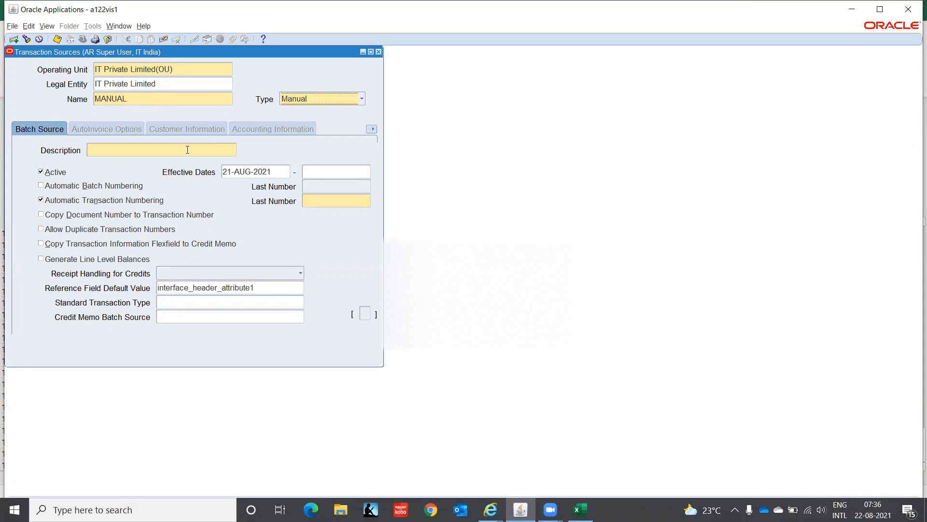
{"action": "left_click", "coordinate": [110, 148]}
{"action": "type", "text": "MANUAL"}
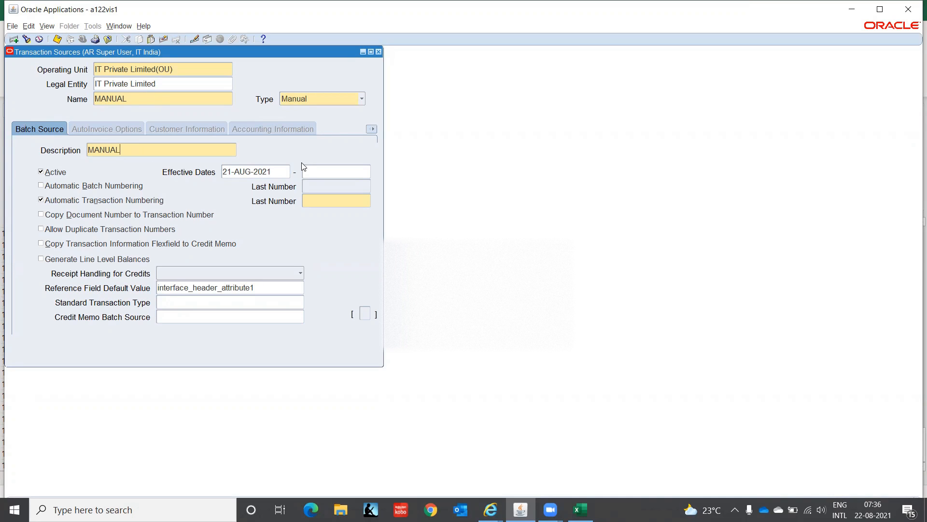
Step: Set the transaction source's effective start date to 01-JAN-2021 and its last transaction number to 10000
{"action": "left_click", "coordinate": [276, 172]}
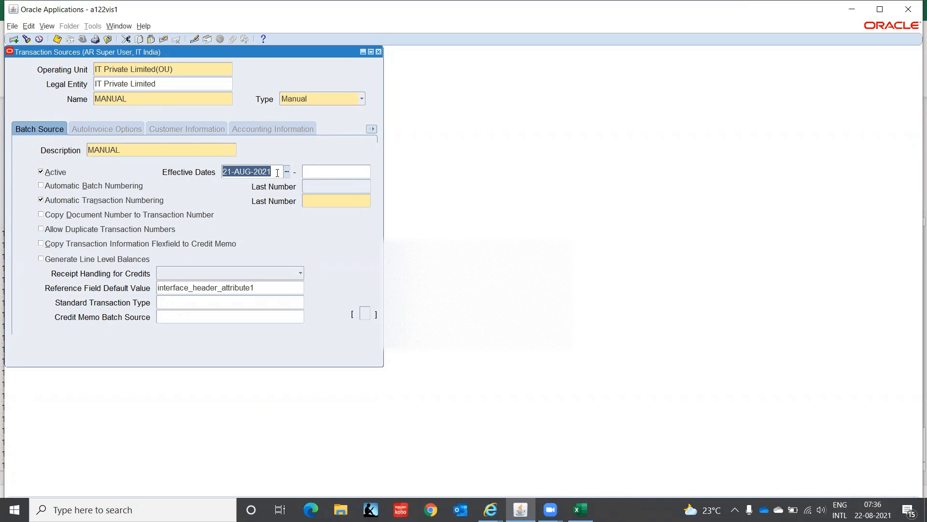
{"action": "type", "text": "01-JAN-20"}
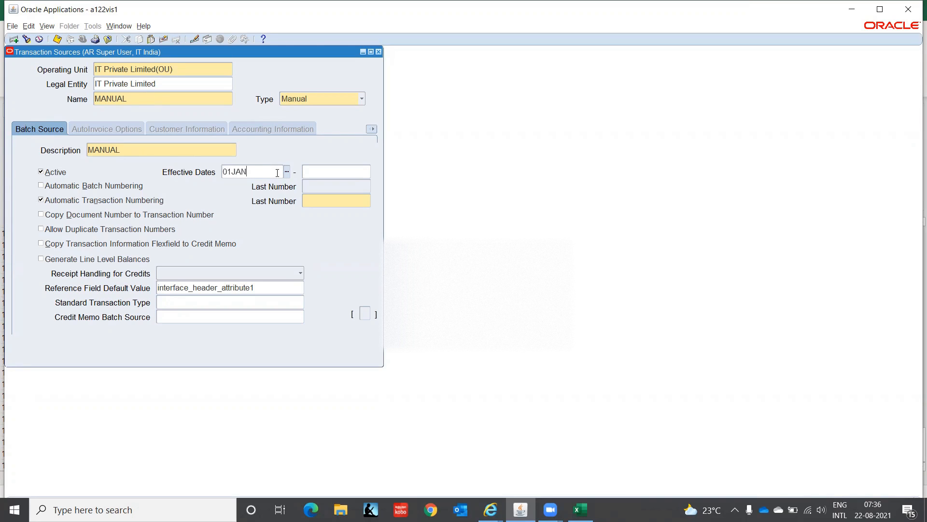
{"action": "type", "text": "21"}
{"action": "key", "text": "Tab"}
{"action": "left_click", "coordinate": [341, 201]}
{"action": "type", "text": "10000"}
{"action": "key", "text": "Tab"}
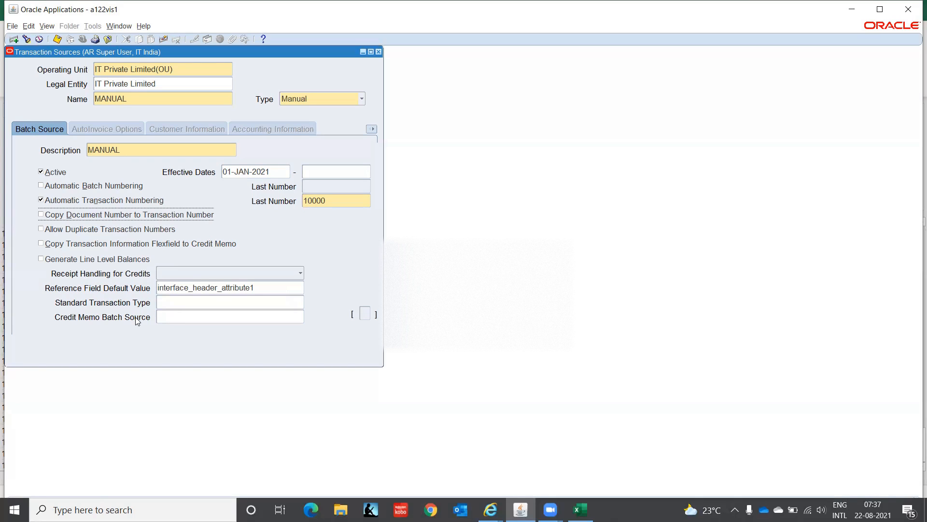
Step: Set the transaction source's receipt handling for credits to Refund and close the Transaction Sources form
{"action": "left_click", "coordinate": [300, 273]}
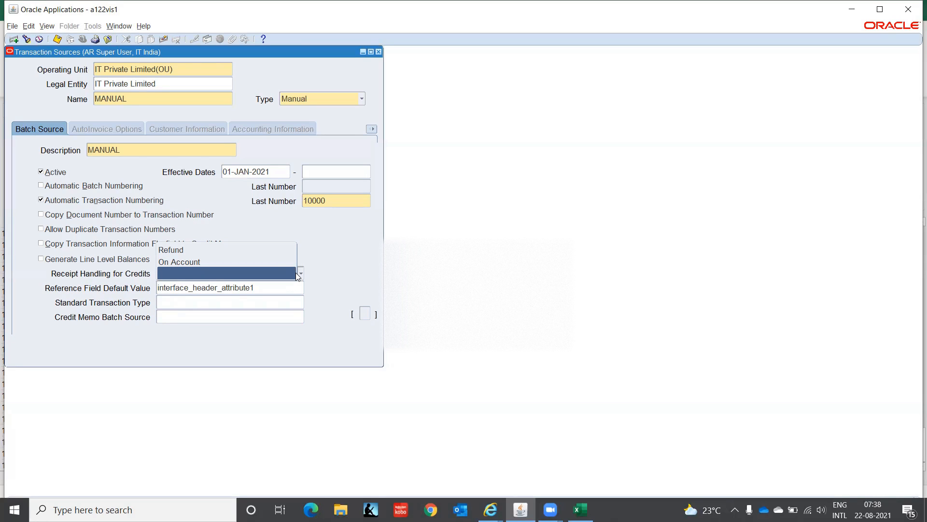
{"action": "left_click", "coordinate": [210, 252]}
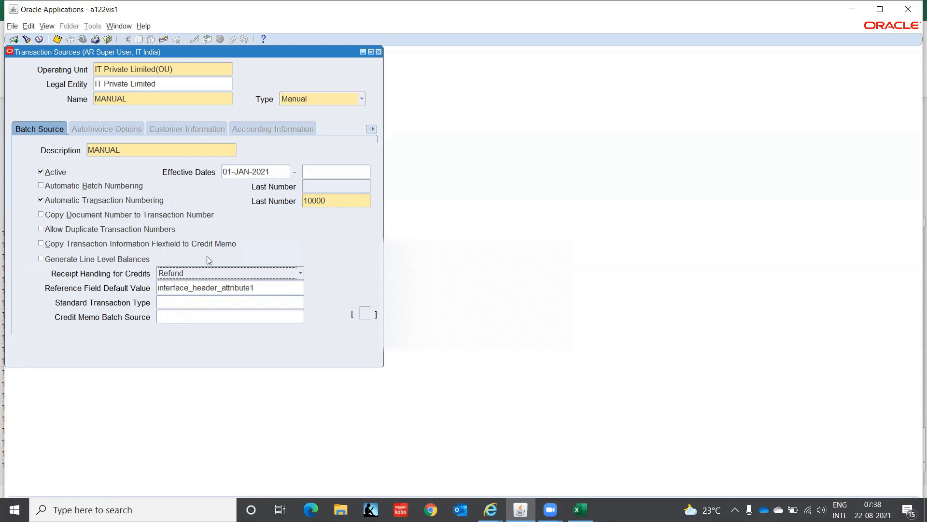
{"action": "left_click", "coordinate": [271, 286]}
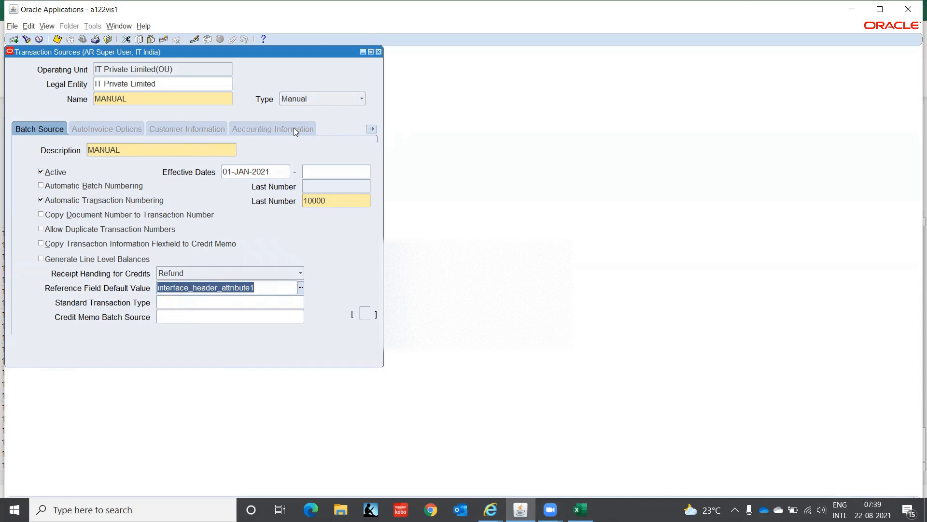
{"action": "left_click", "coordinate": [372, 129]}
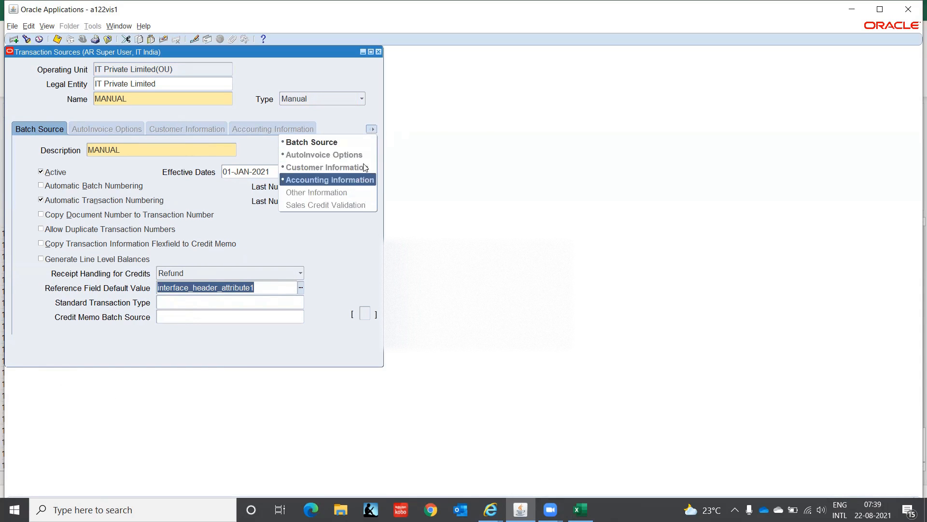
{"action": "left_click", "coordinate": [471, 146]}
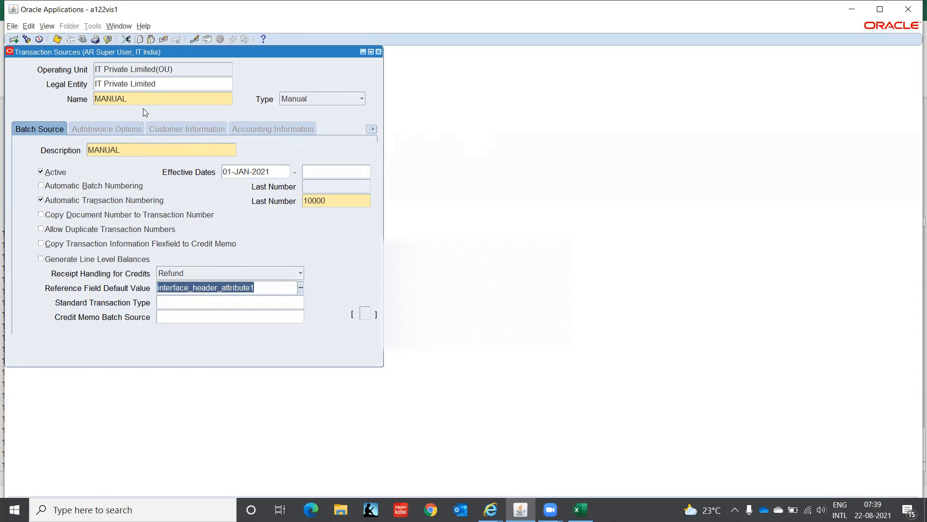
{"action": "left_click", "coordinate": [379, 52]}
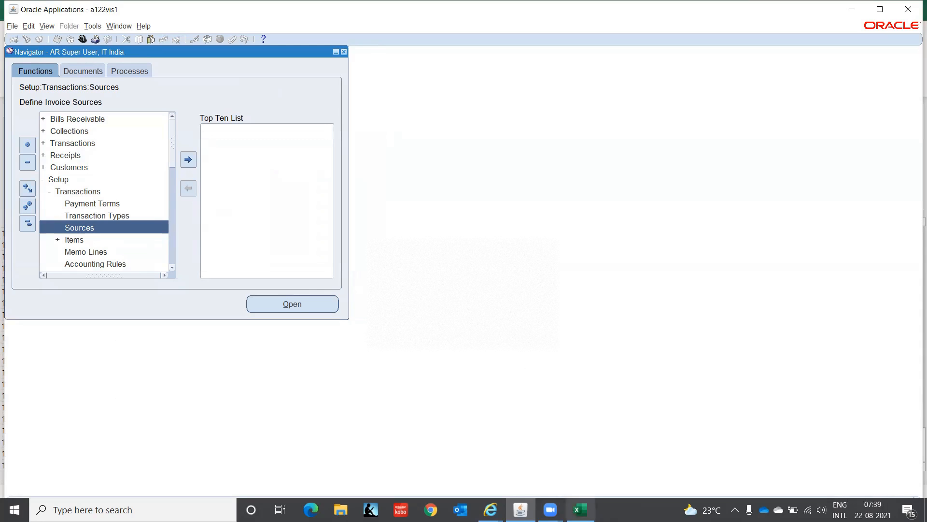
Step: Mark the Transaction Type item in the Excel checklist, and open the Transaction Types form in Oracle Applications
{"action": "left_click", "coordinate": [580, 509]}
{"action": "left_click", "coordinate": [121, 338]}
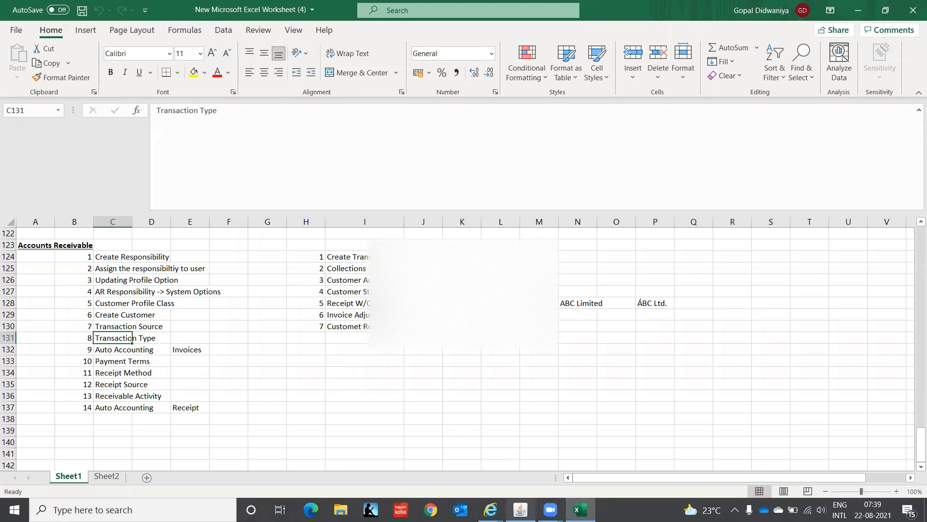
{"action": "left_click", "coordinate": [521, 510]}
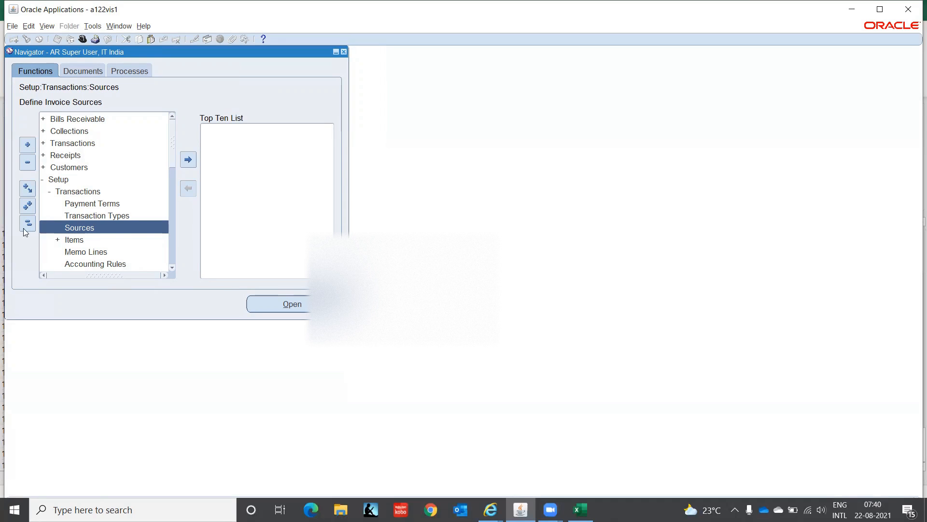
{"action": "left_click", "coordinate": [83, 217]}
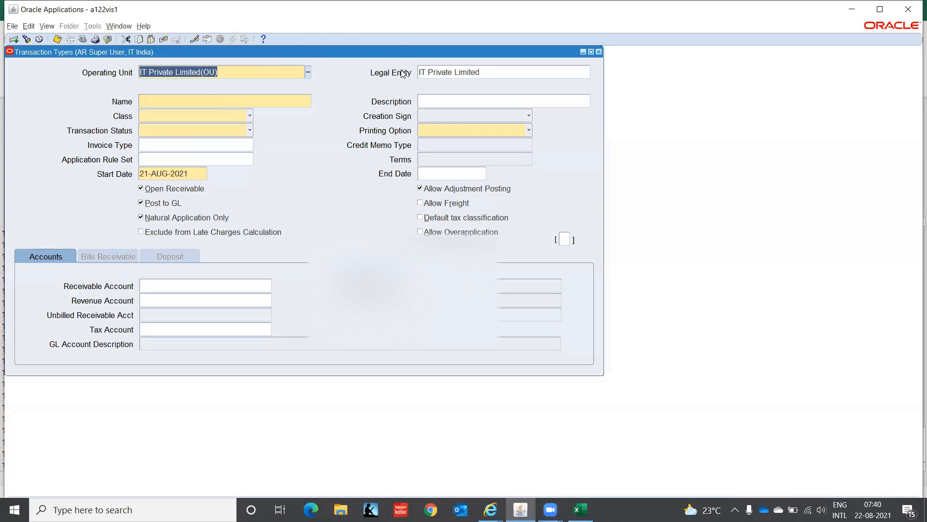
Step: Enter IT-INDIA-CONSULTING as both the name and the description of the new transaction type
{"action": "left_click", "coordinate": [171, 98]}
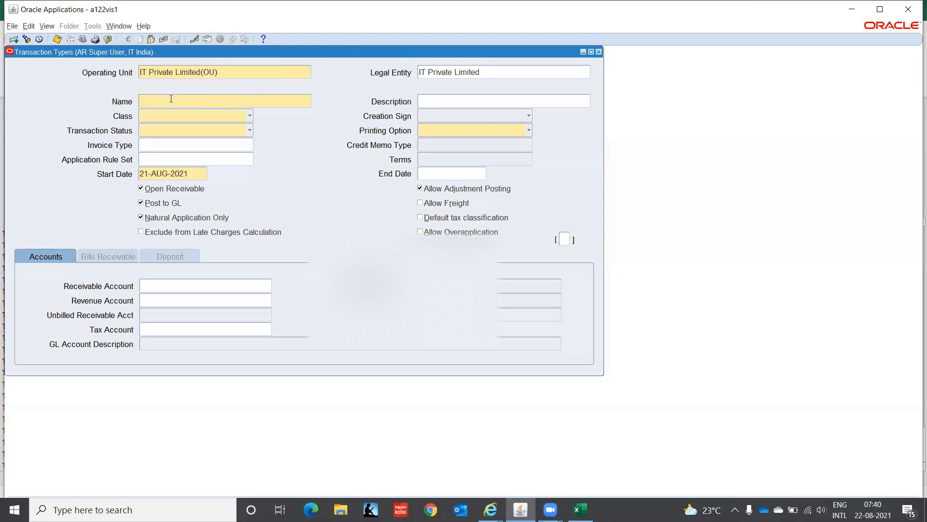
{"action": "type", "text": "IT-INDIA-CONSULTING"}
{"action": "key", "text": "Tab"}
{"action": "key", "text": "shift+Tab"}
{"action": "key", "text": "ctrl+c"}
{"action": "key", "text": "Tab"}
{"action": "key", "text": "ctrl+v"}
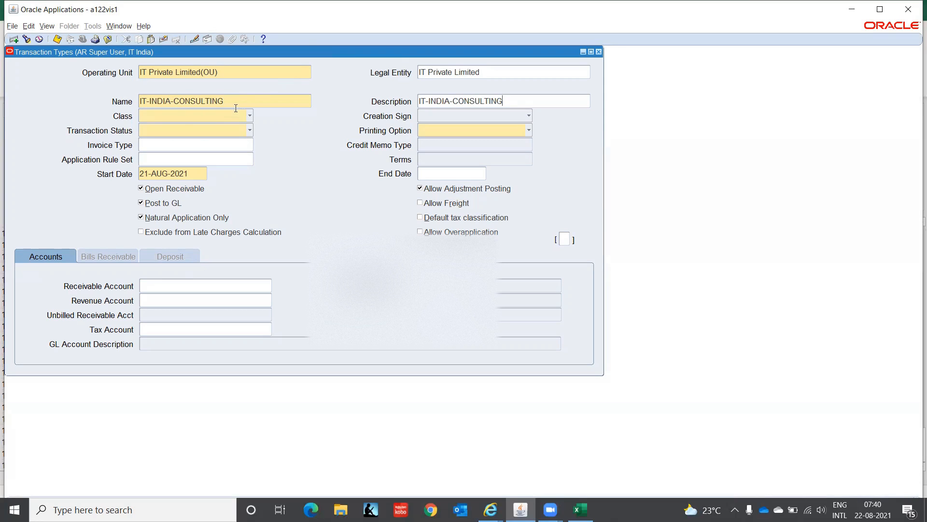
Step: Change the transaction type's name to IT-INDIA-CONSULT-CM and copy it over the description
{"action": "left_click", "coordinate": [250, 101]}
{"action": "left_click", "coordinate": [250, 100]}
{"action": "key", "text": "BackSpace"}
{"action": "key", "text": "BackSpace"}
{"action": "key", "text": "BackSpace"}
{"action": "key", "text": "BackSpace"}
{"action": "key", "text": "BackSpace"}
{"action": "type", "text": "t"}
{"action": "key", "text": "BackSpace"}
{"action": "type", "text": "T-CM"}
{"action": "key", "text": "shift+Left"}
{"action": "key", "text": "shift+Left"}
{"action": "key", "text": "shift+Left"}
{"action": "key", "text": "shift+Left"}
{"action": "key", "text": "shift+Left"}
{"action": "key", "text": "shift+Left"}
{"action": "key", "text": "shift+Left"}
{"action": "key", "text": "shift+Left"}
{"action": "key", "text": "shift+Left"}
{"action": "key", "text": "shift+Left"}
{"action": "key", "text": "shift+Left"}
{"action": "key", "text": "shift+Left"}
{"action": "key", "text": "shift+Left"}
{"action": "key", "text": "shift+Left"}
{"action": "key", "text": "shift+Left"}
{"action": "key", "text": "shift+Left"}
{"action": "key", "text": "shift+Left"}
{"action": "key", "text": "shift+Left"}
{"action": "key", "text": "shift+Left"}
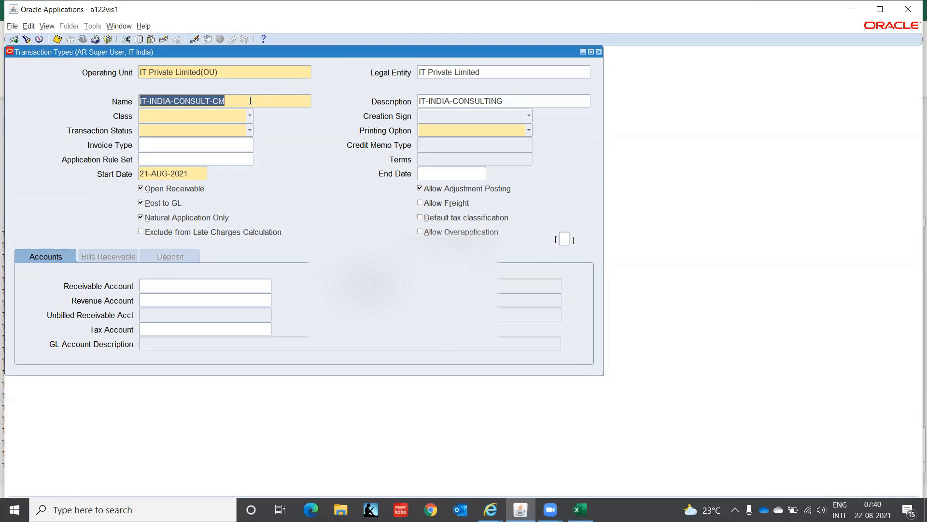
{"action": "key", "text": "ctrl+c"}
{"action": "key", "text": "Tab"}
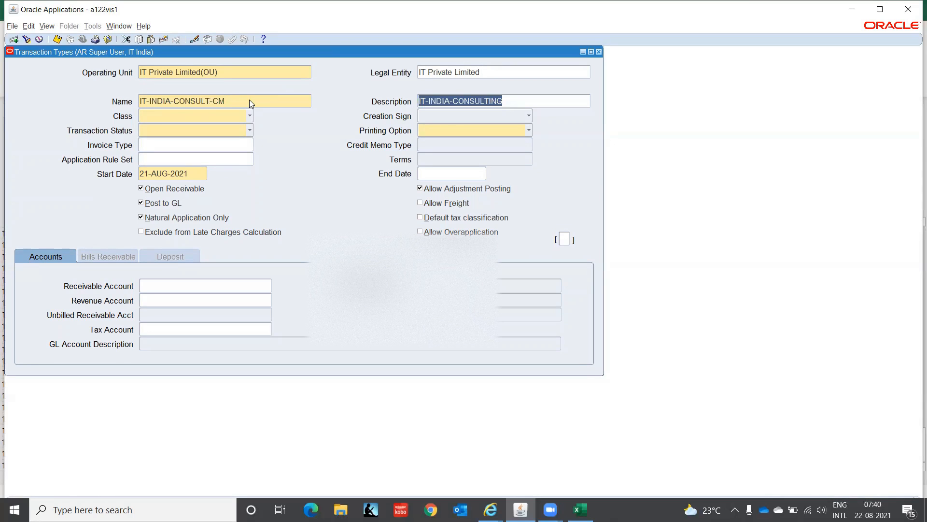
{"action": "key", "text": "ctrl+v"}
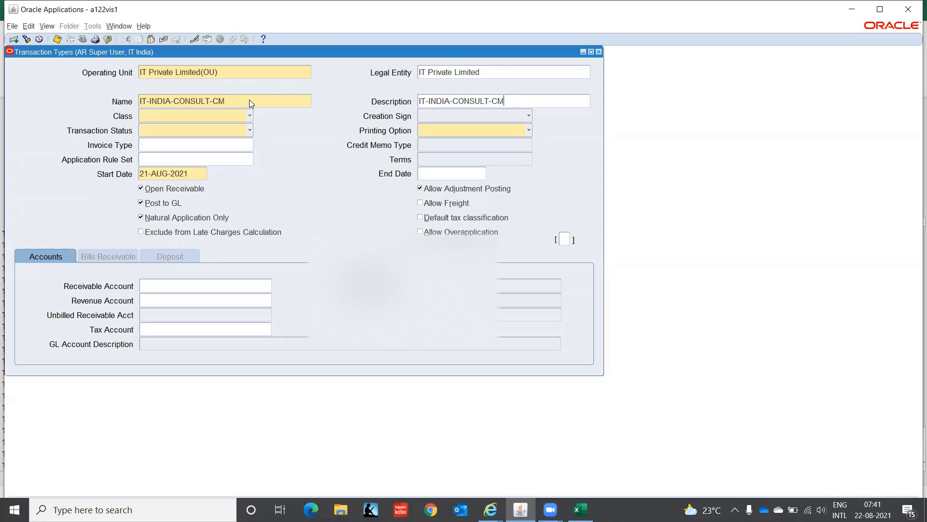
Step: Set the IT-INDIA-CONSULT-CM transaction type's class to Credit Memo and its creation sign to Negative Sign
{"action": "left_click", "coordinate": [250, 116]}
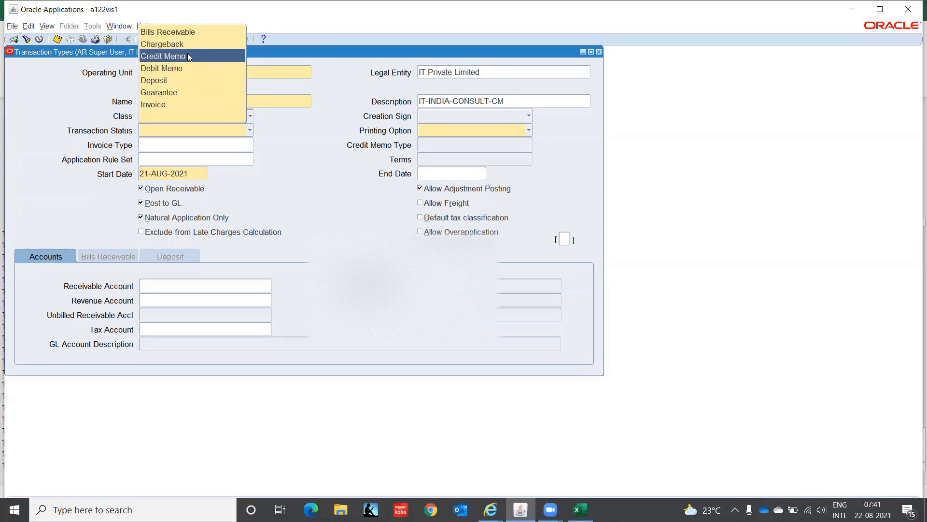
{"action": "left_click", "coordinate": [188, 56]}
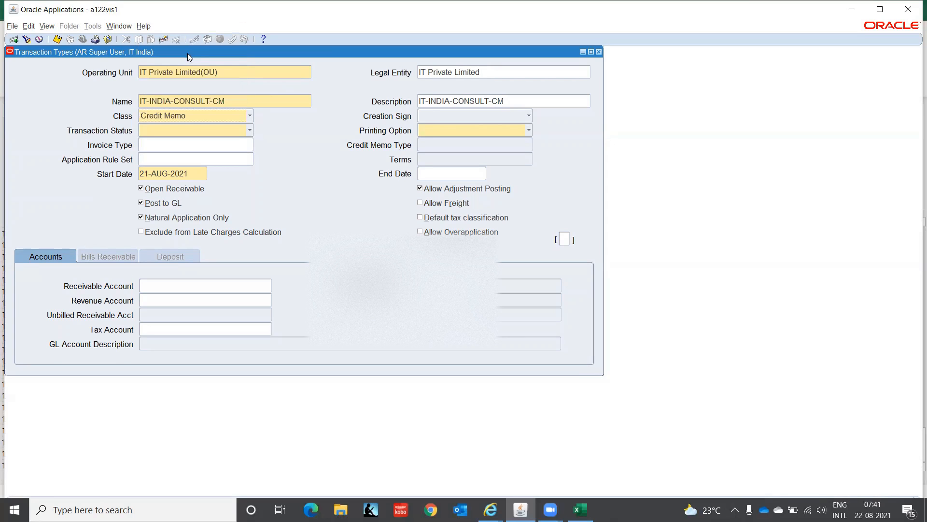
{"action": "left_click", "coordinate": [435, 116]}
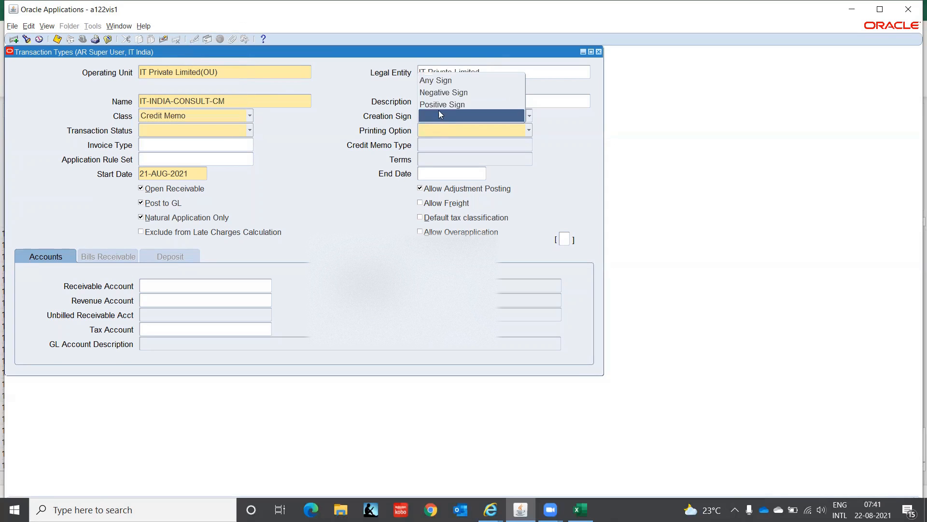
{"action": "left_click", "coordinate": [439, 93]}
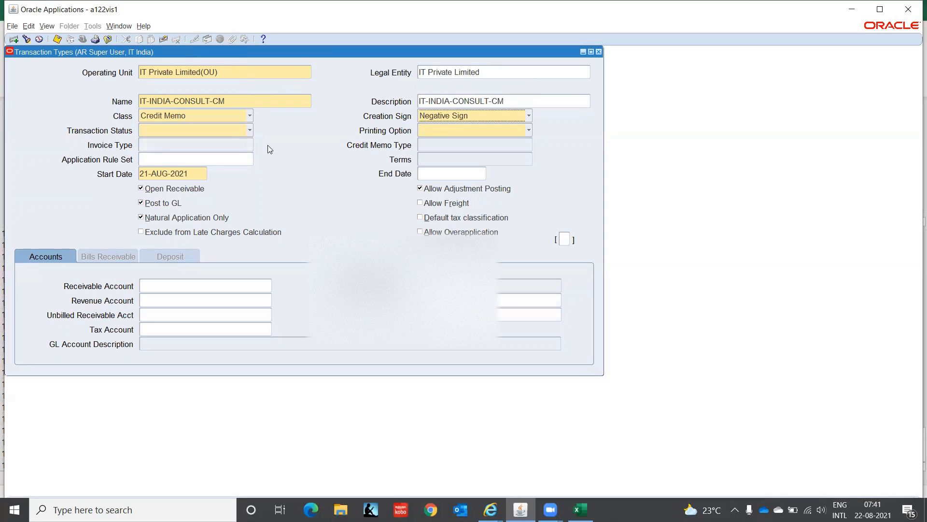
Step: Set the credit memo type's transaction status to Open and its printing option to Do Not Print
{"action": "left_click", "coordinate": [217, 130]}
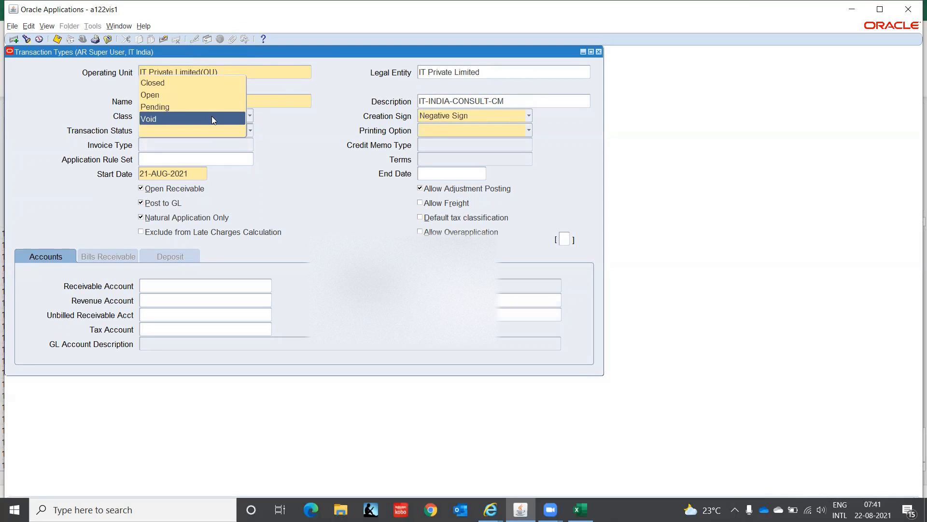
{"action": "left_click", "coordinate": [207, 95]}
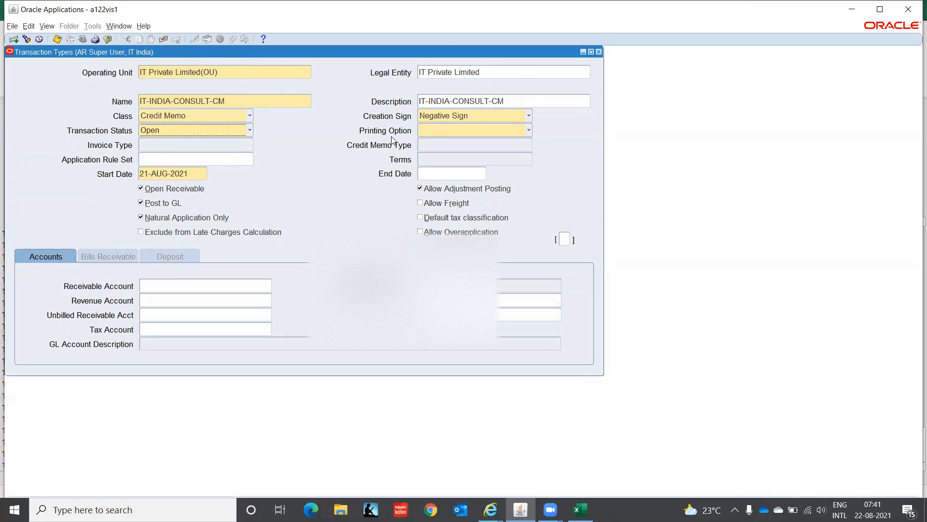
{"action": "left_click", "coordinate": [431, 135]}
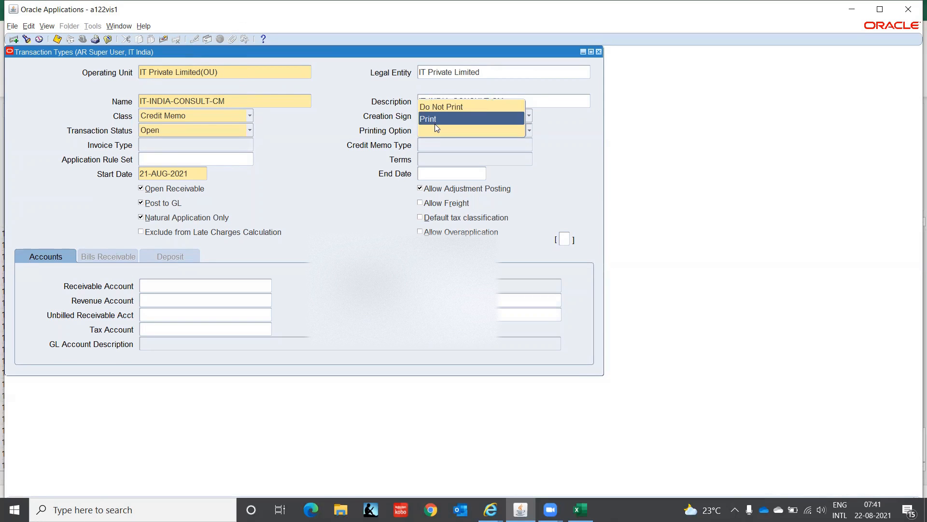
{"action": "left_click", "coordinate": [447, 107]}
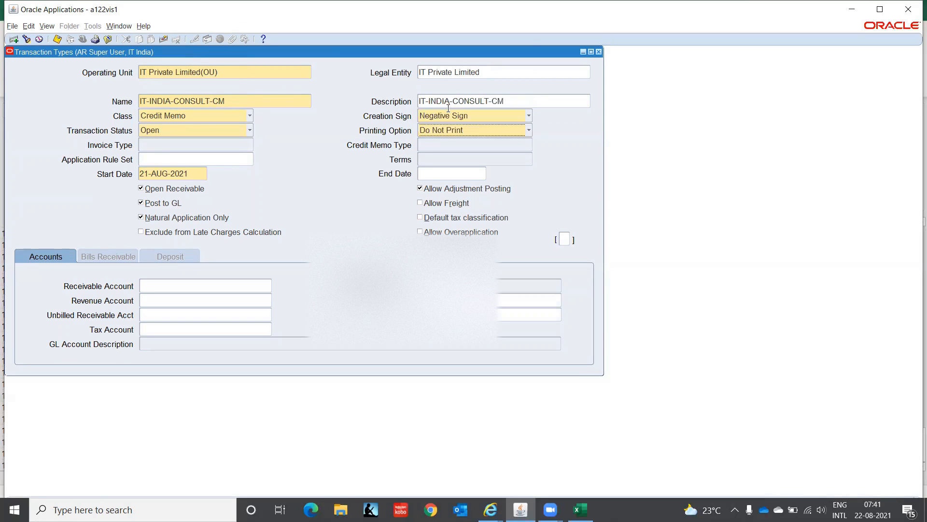
Step: Change the credit memo type's start date to 01-JAN-2021
{"action": "left_click", "coordinate": [194, 173]}
{"action": "type", "text": "-"}
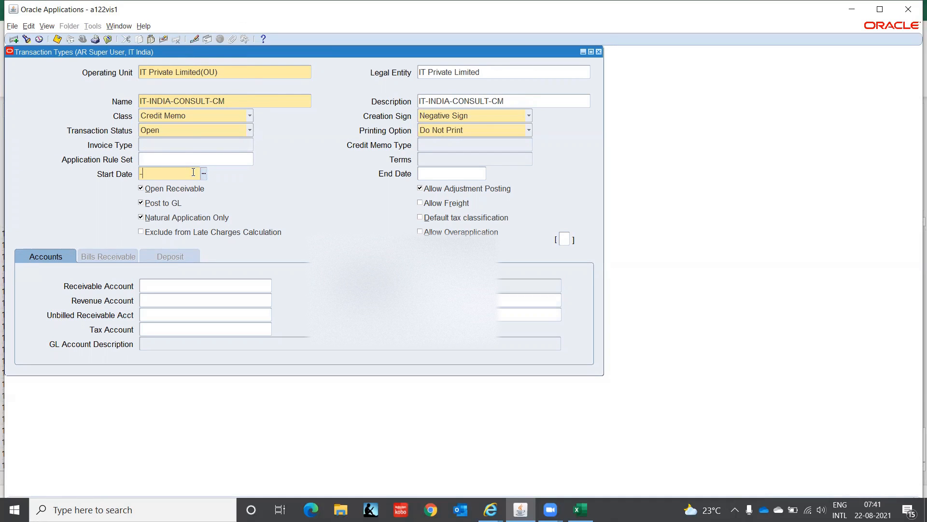
{"action": "type", "text": "1JAN202"}
{"action": "key", "text": "BackSpace"}
{"action": "key", "text": "BackSpace"}
{"action": "key", "text": "BackSpace"}
{"action": "key", "text": "BackSpace"}
{"action": "key", "text": "BackSpace"}
{"action": "key", "text": "BackSpace"}
{"action": "key", "text": "BackSpace"}
{"action": "key", "text": "BackSpace"}
{"action": "type", "text": "01-JAN-2021"}
{"action": "key", "text": "Tab"}
Step: Open the Receivable Account segments and enter company C1, location CHN and function 000
{"action": "left_click", "coordinate": [176, 288]}
{"action": "left_click", "coordinate": [269, 286]}
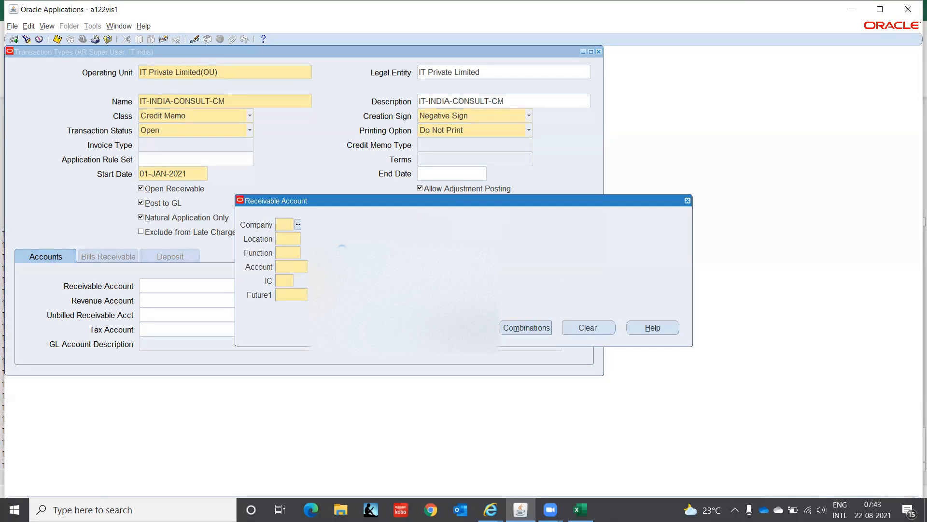
{"action": "type", "text": "C1"}
{"action": "key", "text": "Tab"}
{"action": "type", "text": "CHN"}
{"action": "key", "text": "Tab"}
{"action": "type", "text": "000"}
{"action": "key", "text": "Tab"}
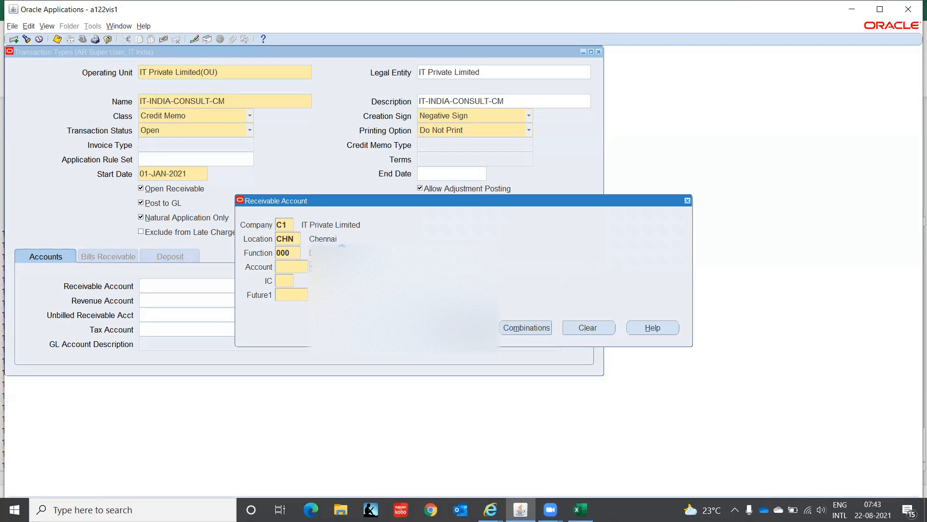
{"action": "key", "text": "ctrl+l"}
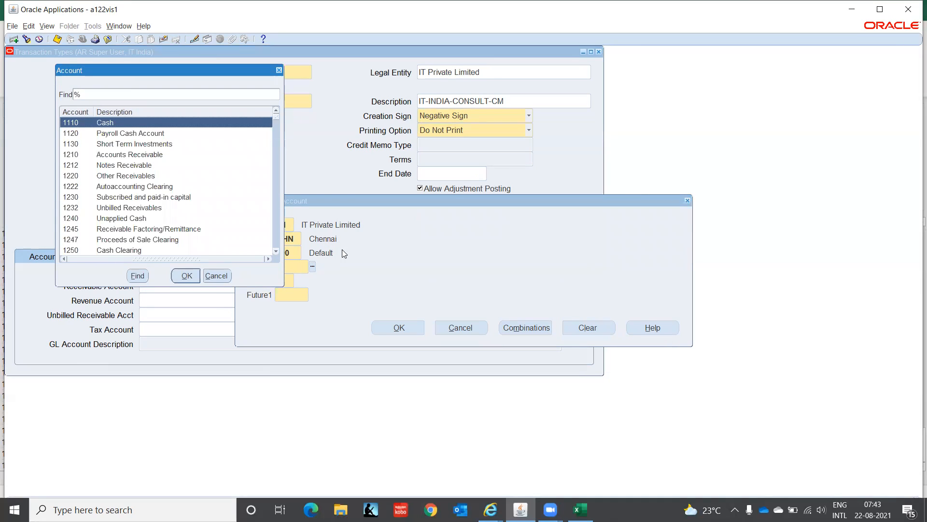
{"action": "left_click", "coordinate": [102, 91]}
{"action": "type", "text": "Cons%"}
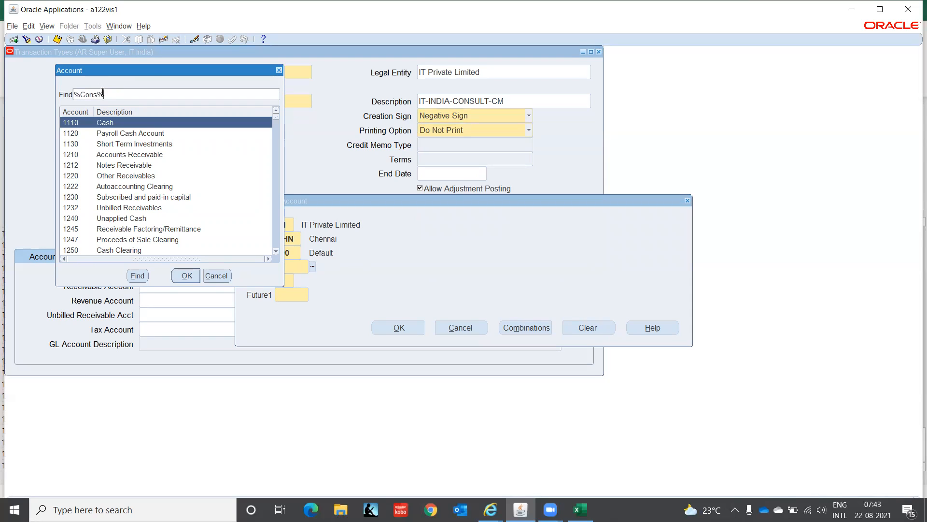
{"action": "key", "text": "Return"}
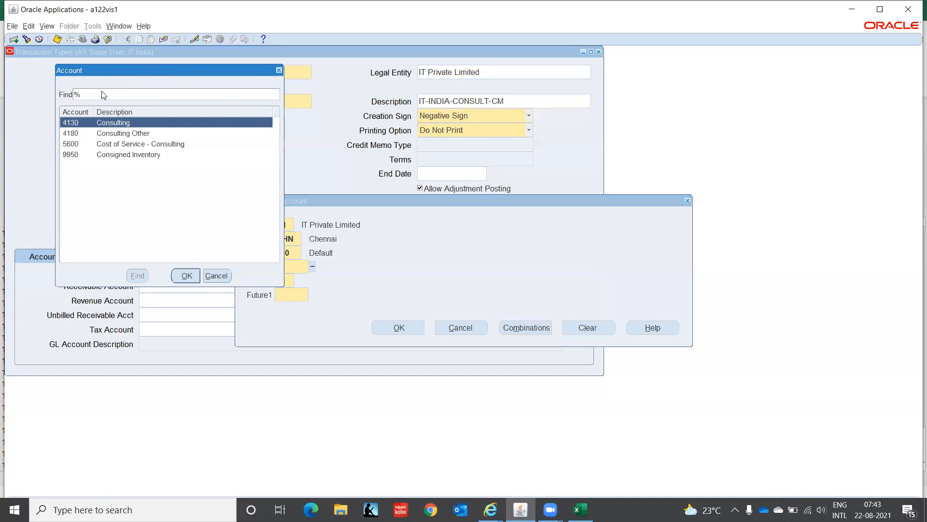
{"action": "left_click", "coordinate": [187, 276]}
Step: Complete the Receivable Account with IC 00 and Future1 0000, and accept the combination
{"action": "type", "text": "00"}
{"action": "key", "text": "Tab"}
{"action": "type", "text": "0000"}
{"action": "key", "text": "Tab"}
{"action": "key", "text": "Return"}
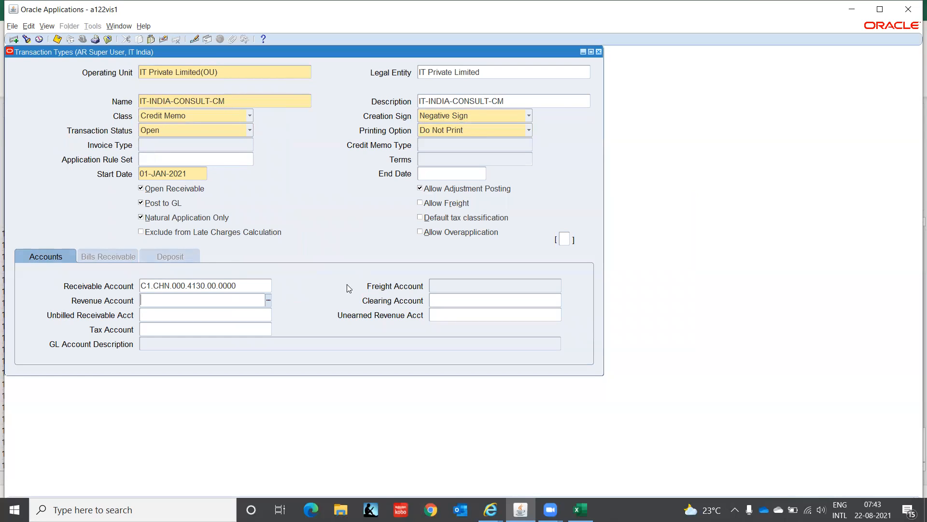
Step: Copy the Receivable Account combination C1.CHN.000.4130.00.0000 into the Revenue Account
{"action": "left_click", "coordinate": [256, 285]}
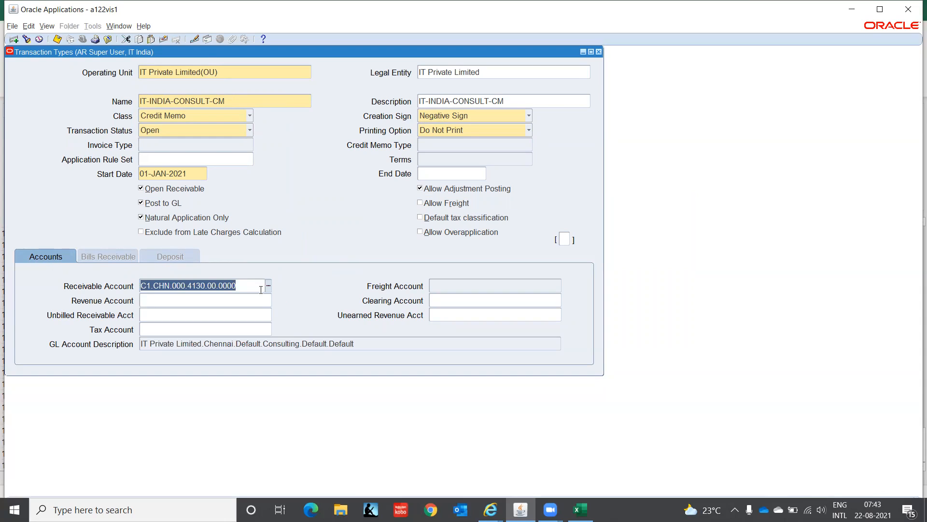
{"action": "left_click", "coordinate": [258, 303]}
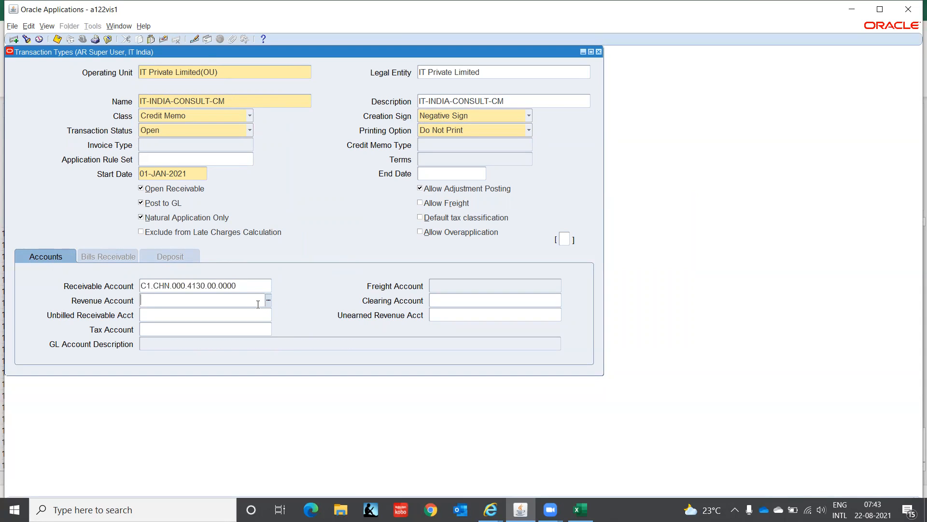
{"action": "key", "text": "ctrl+v"}
{"action": "left_click", "coordinate": [243, 285]}
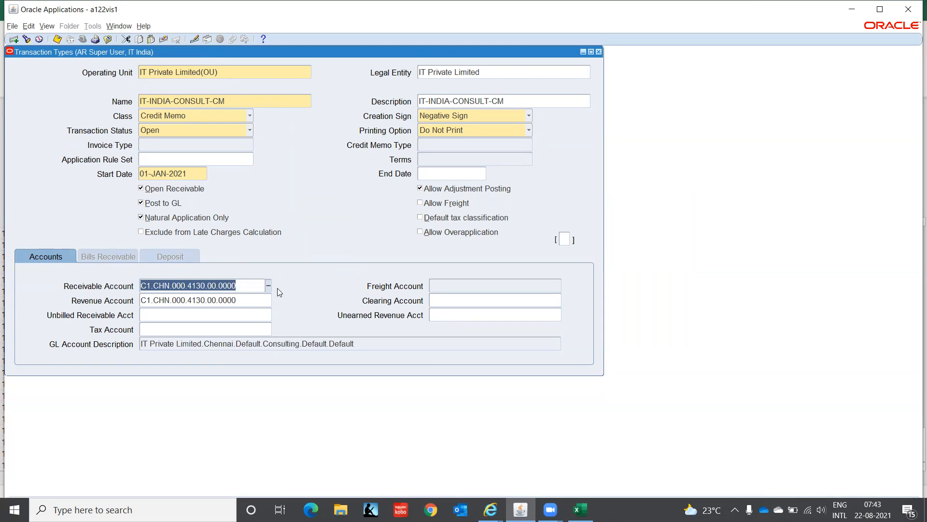
{"action": "left_click", "coordinate": [269, 285]}
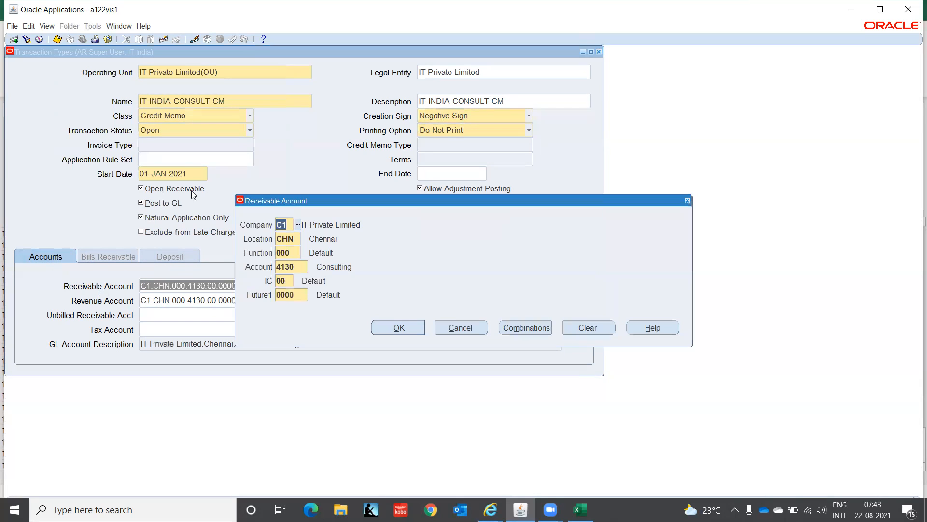
{"action": "left_click", "coordinate": [296, 266]}
{"action": "left_click", "coordinate": [312, 267]}
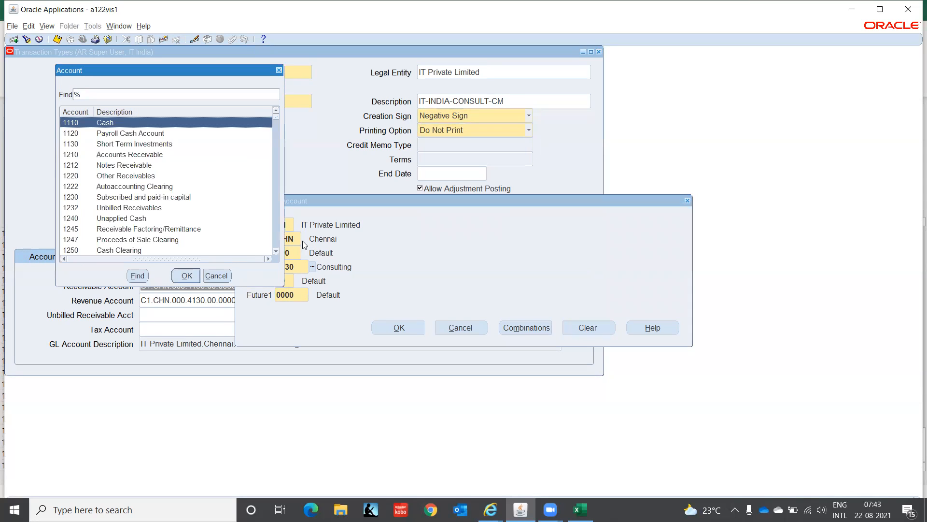
{"action": "type", "text": "Rece"}
{"action": "key", "text": "BackSpace"}
{"action": "type", "text": "^%"}
{"action": "key", "text": "BackSpace"}
{"action": "key", "text": "BackSpace"}
{"action": "type", "text": "%"}
{"action": "key", "text": "Return"}
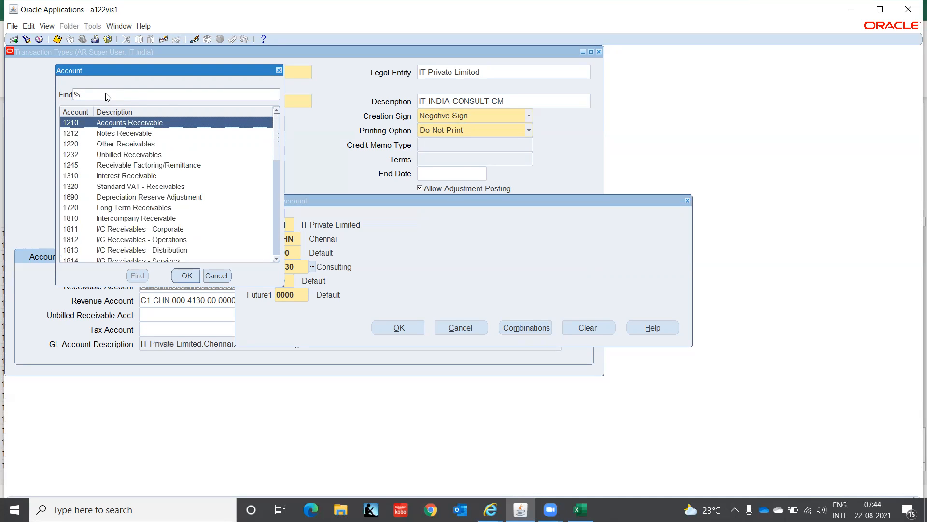
{"action": "key", "text": "Return"}
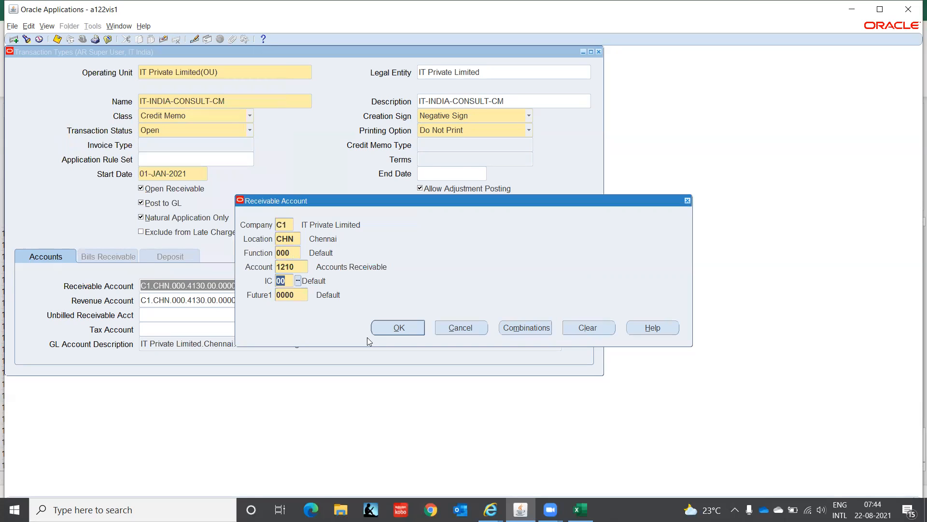
{"action": "left_click", "coordinate": [413, 332]}
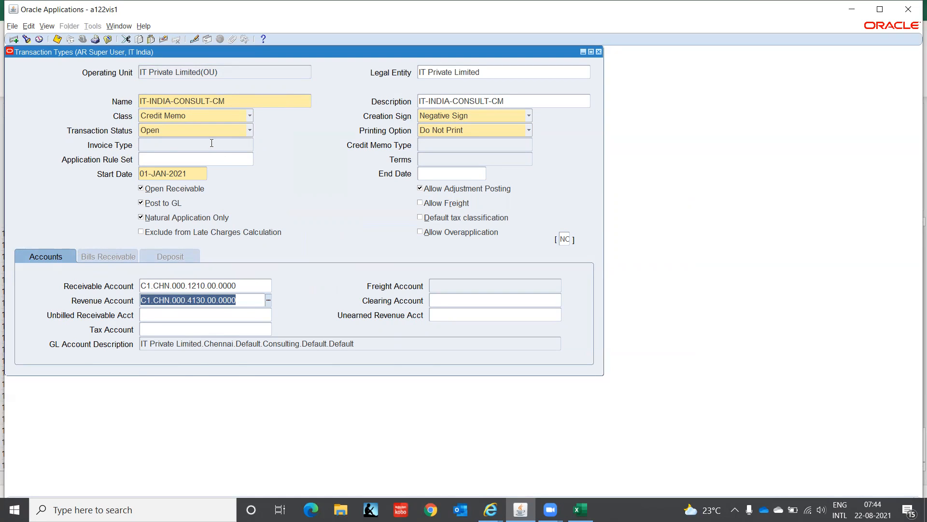
Step: Start a new transaction type record with IT-INDIA-CONSULT-INV as both its name and description
{"action": "left_click", "coordinate": [233, 71]}
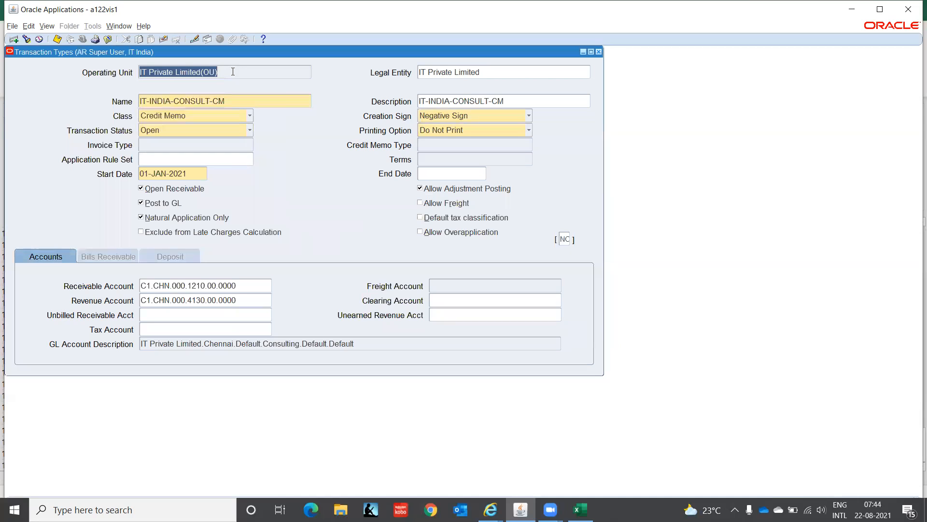
{"action": "key", "text": "Down"}
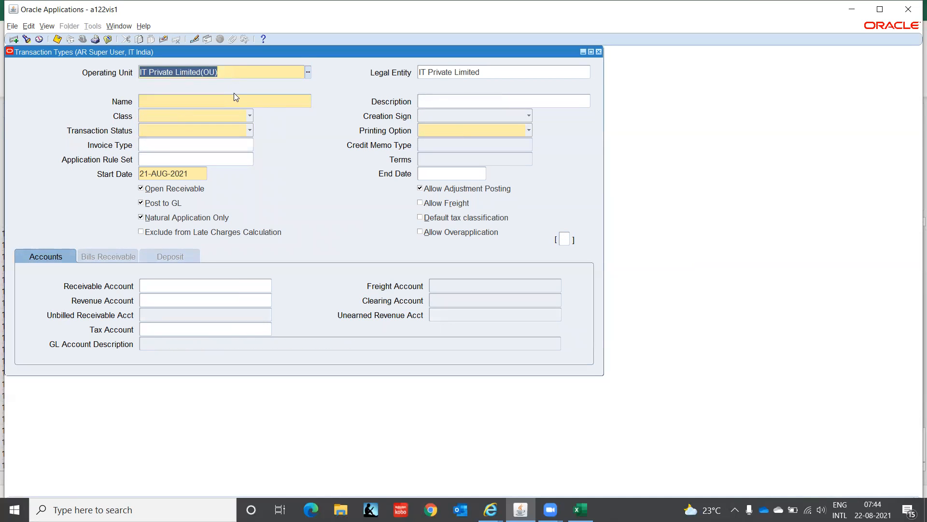
{"action": "left_click", "coordinate": [211, 100]}
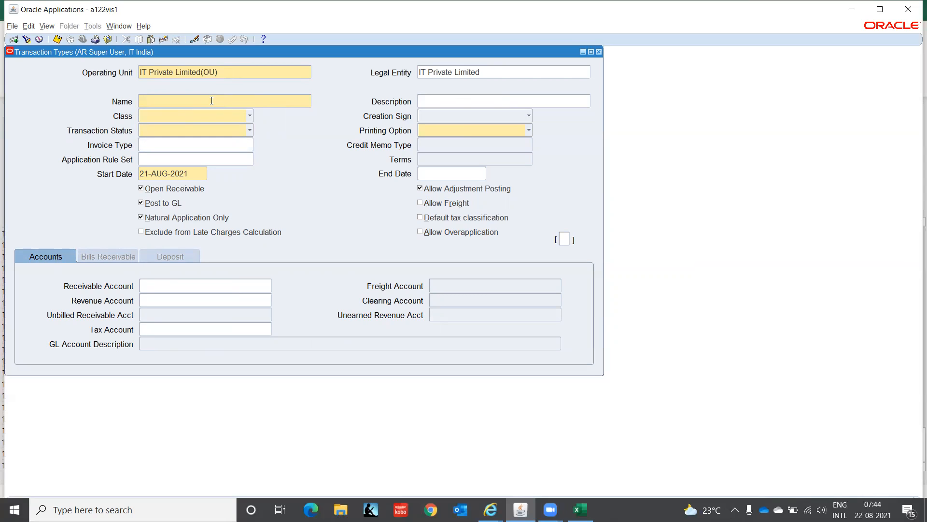
{"action": "type", "text": "IT-INDIA-CONSULT-INV"}
{"action": "left_click", "coordinate": [250, 118]}
{"action": "key", "text": "ctrl+c"}
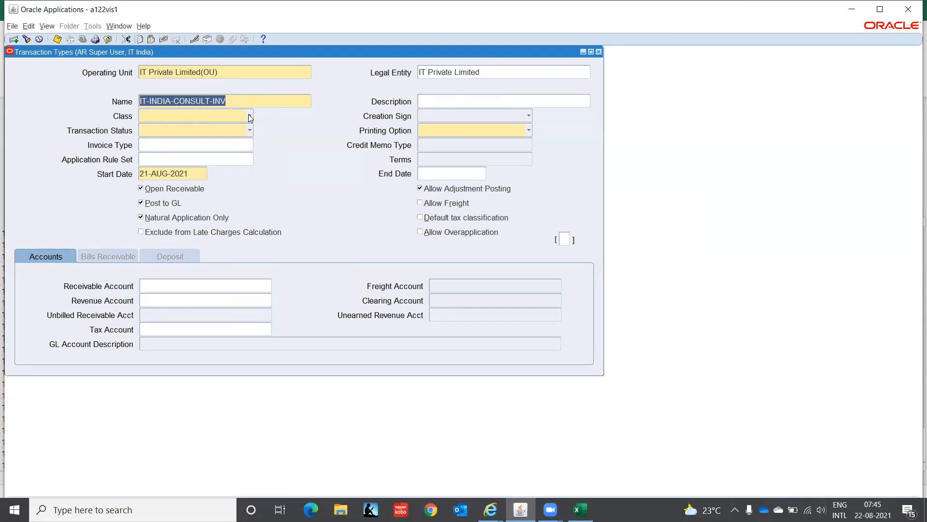
{"action": "key", "text": "Tab"}
{"action": "key", "text": "ctrl+v"}
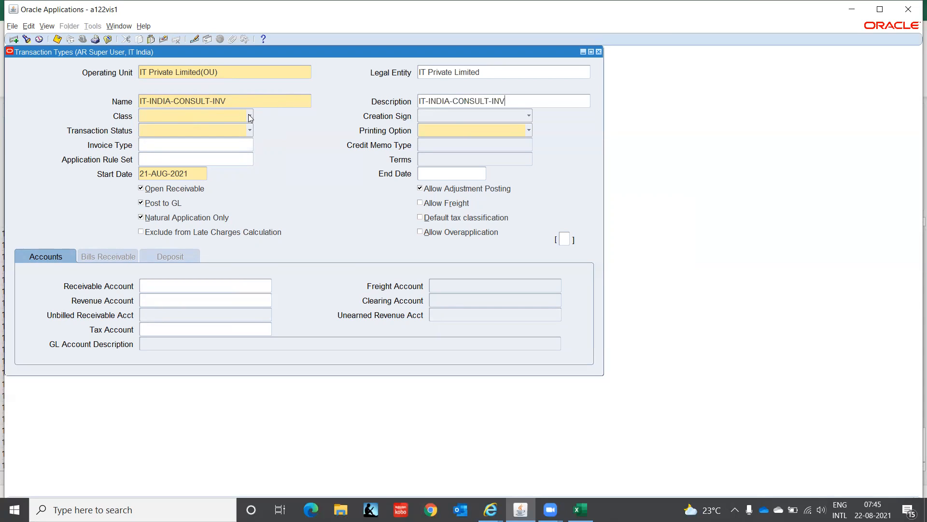
Step: Set the IT-INDIA-CONSULT-INV transaction type's class to Invoice and its creation sign to Positive Sign
{"action": "left_click", "coordinate": [250, 117]}
{"action": "left_click", "coordinate": [170, 103]}
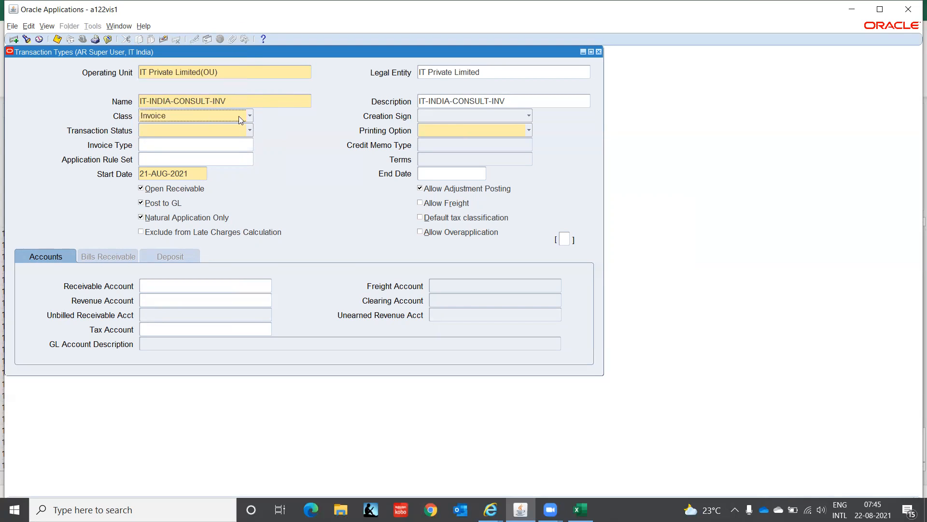
{"action": "left_click", "coordinate": [486, 114]}
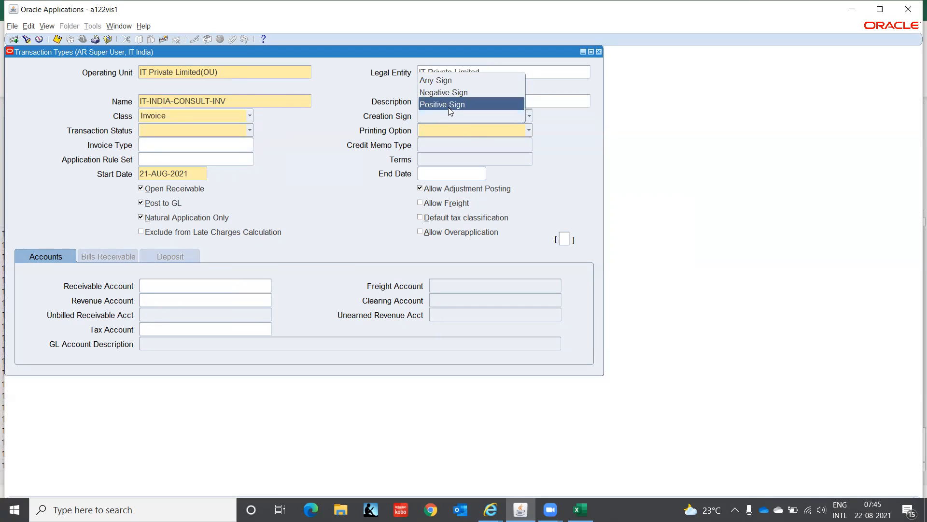
{"action": "left_click", "coordinate": [448, 105]}
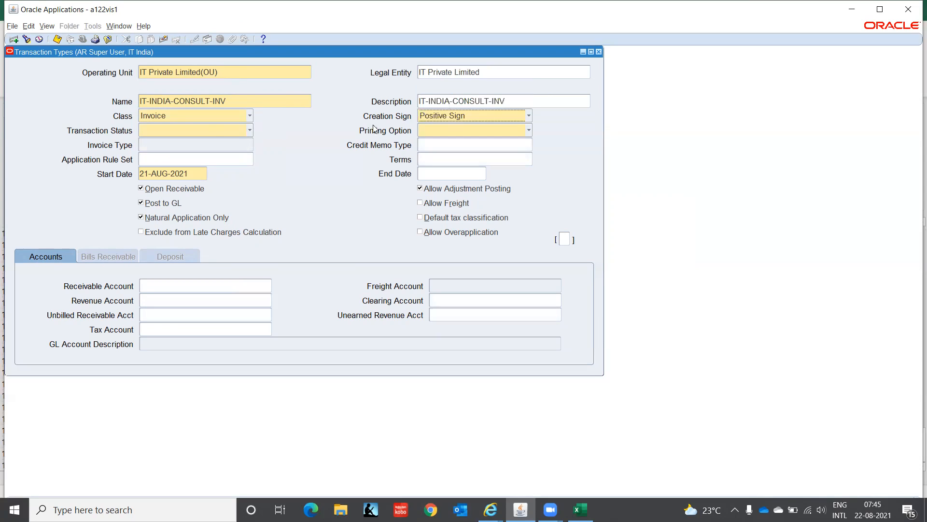
Step: Set the invoice type's transaction status to Open and its printing option to Do Not Print
{"action": "left_click", "coordinate": [221, 131]}
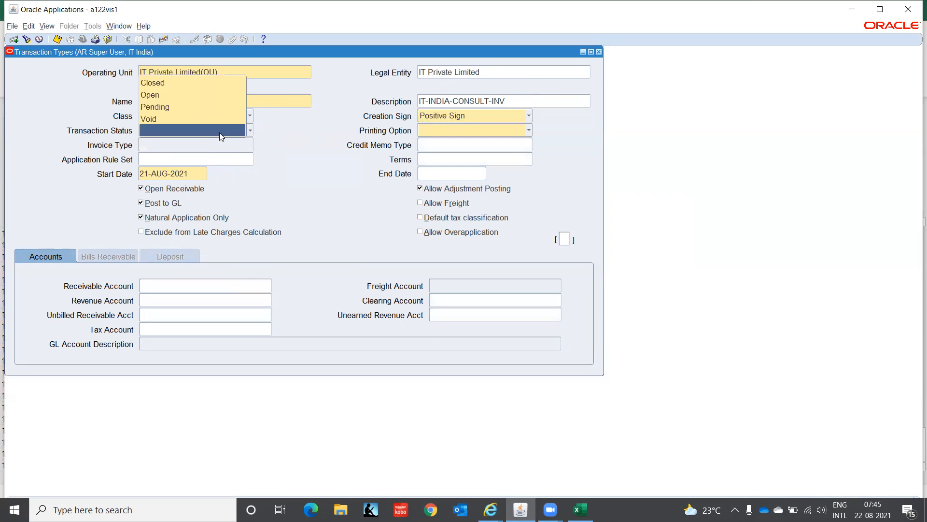
{"action": "left_click", "coordinate": [194, 96]}
{"action": "left_click", "coordinate": [439, 135]}
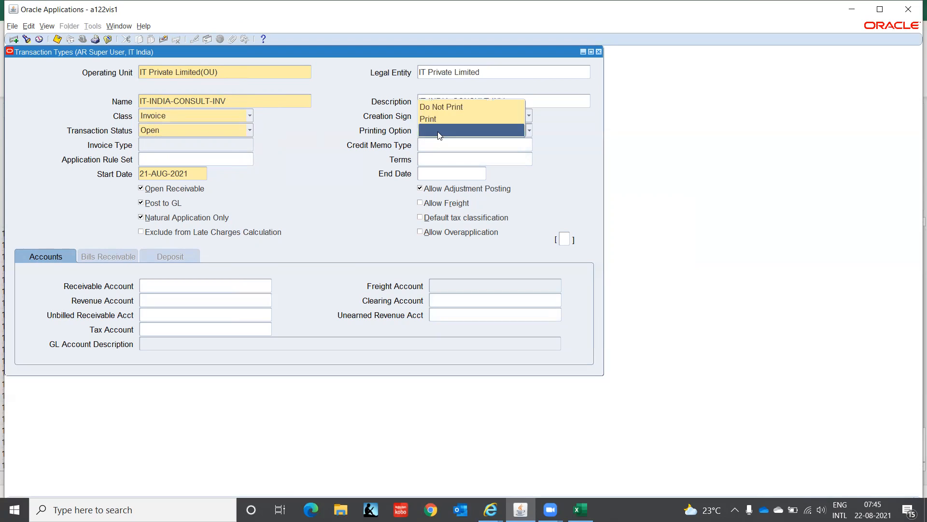
{"action": "left_click", "coordinate": [450, 106]}
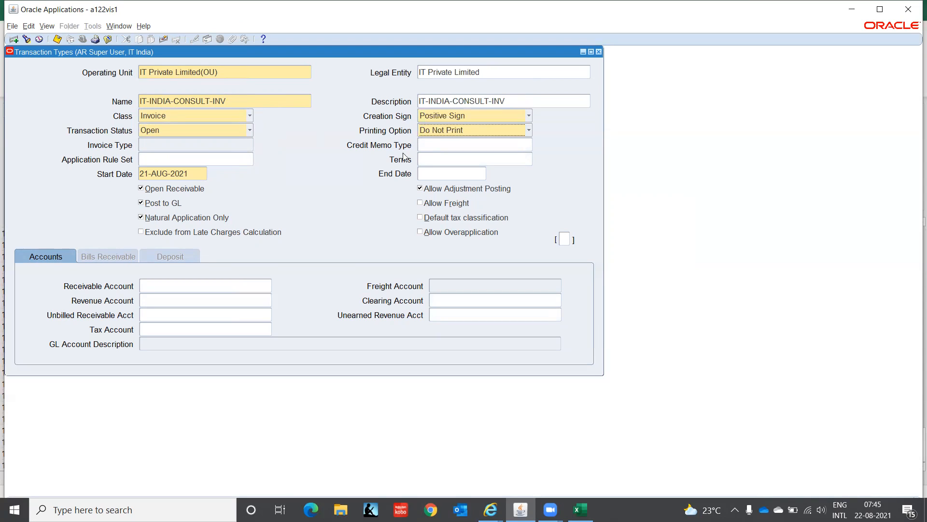
Step: Set the invoice type's credit memo type to IT-INDIA-CONSULT-CM and its start date to 01-JAN-2021
{"action": "left_click", "coordinate": [440, 145]}
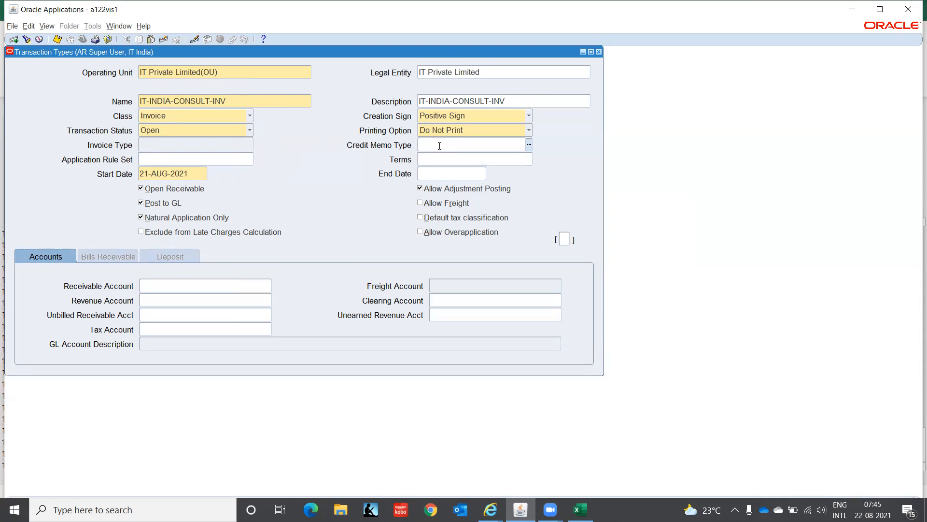
{"action": "type", "text": "IT"}
{"action": "key", "text": "Tab"}
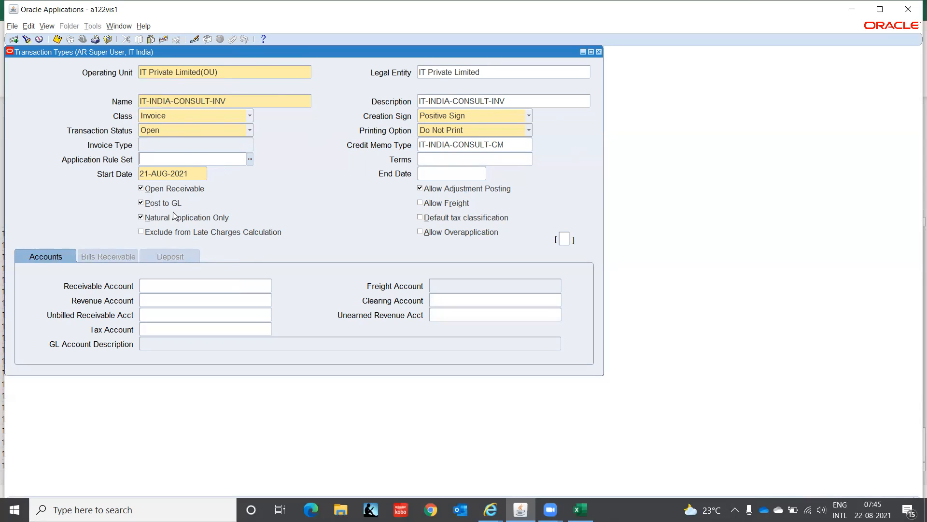
{"action": "left_click", "coordinate": [192, 172]}
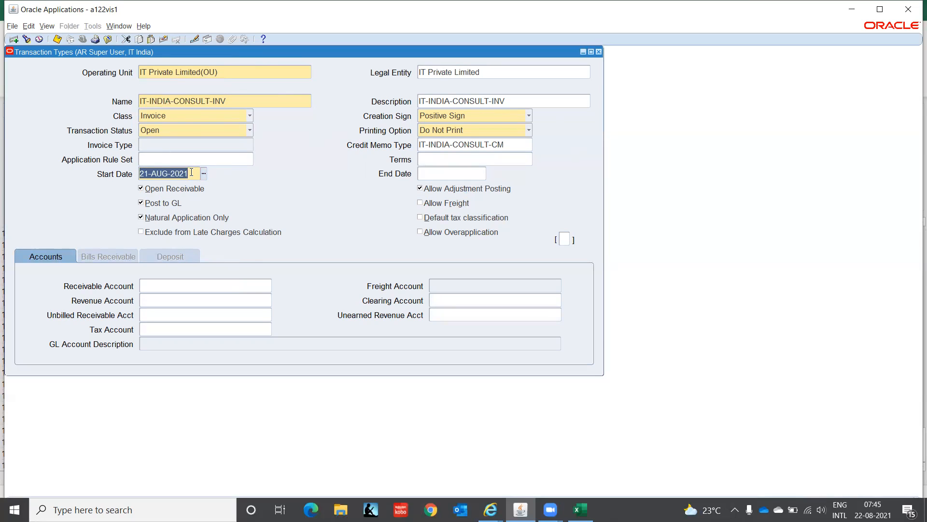
{"action": "type", "text": "01-JAN-20"}
{"action": "type", "text": "21"}
{"action": "key", "text": "Tab"}
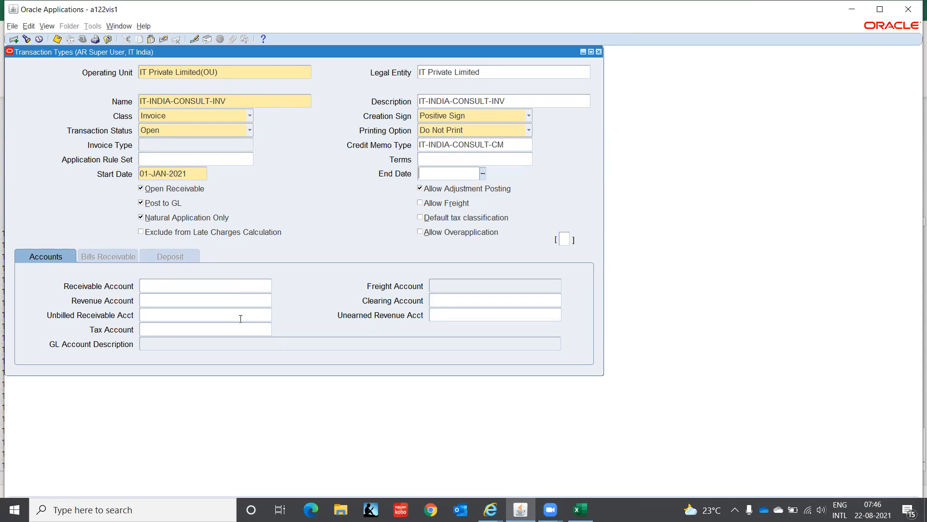
{"action": "left_click", "coordinate": [169, 286]}
{"action": "key", "text": "ctrl+v"}
{"action": "key", "text": "BackSpace"}
{"action": "key", "text": "BackSpace"}
{"action": "key", "text": "BackSpace"}
{"action": "key", "text": "BackSpace"}
{"action": "key", "text": "BackSpace"}
{"action": "key", "text": "BackSpace"}
{"action": "key", "text": "BackSpace"}
{"action": "key", "text": "BackSpace"}
{"action": "key", "text": "BackSpace"}
{"action": "key", "text": "BackSpace"}
{"action": "key", "text": "BackSpace"}
{"action": "key", "text": "BackSpace"}
{"action": "key", "text": "BackSpace"}
{"action": "key", "text": "BackSpace"}
{"action": "key", "text": "BackSpace"}
{"action": "key", "text": "BackSpace"}
{"action": "key", "text": "BackSpace"}
{"action": "key", "text": "BackSpace"}
{"action": "key", "text": "BackSpace"}
{"action": "key", "text": "BackSpace"}
{"action": "left_click", "coordinate": [421, 204]}
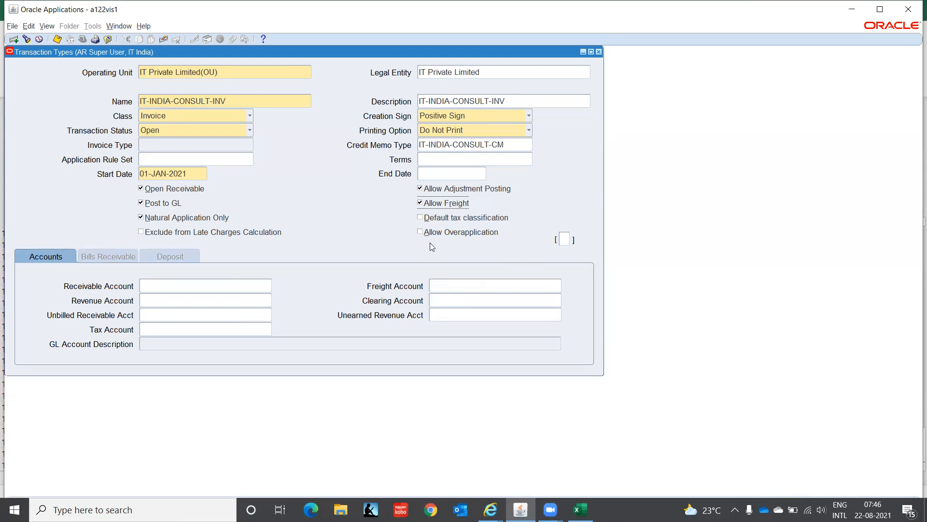
{"action": "left_click", "coordinate": [421, 204]}
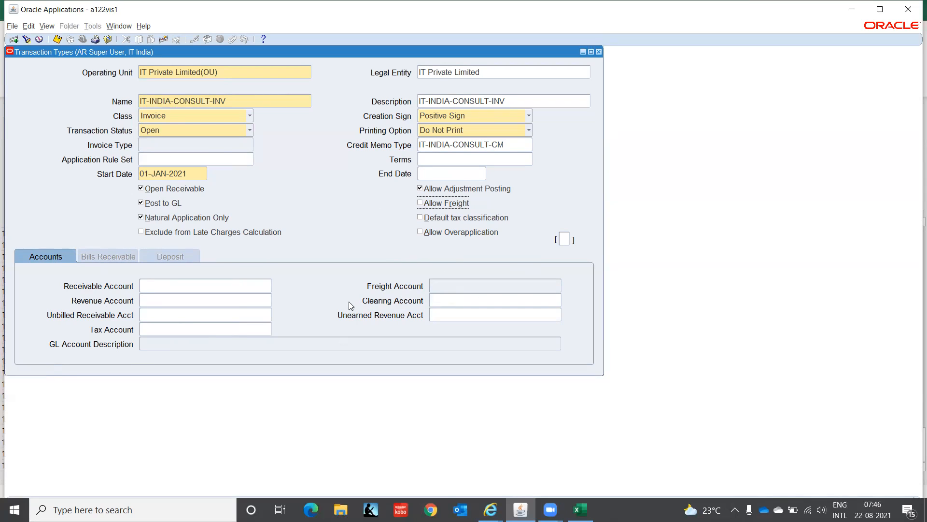
{"action": "left_click", "coordinate": [419, 204]}
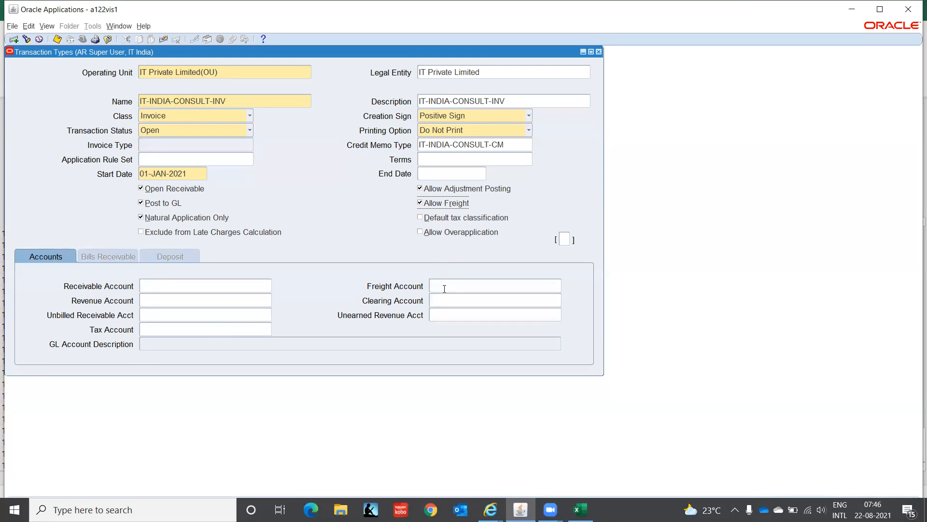
{"action": "left_click", "coordinate": [419, 204]}
Step: Set the invoice type's Receivable Account to the combination C1.CHN.000.1210.00.0000
{"action": "left_click", "coordinate": [163, 287]}
{"action": "left_click", "coordinate": [269, 286]}
{"action": "type", "text": "C1"}
{"action": "key", "text": "Tab"}
{"action": "type", "text": "chn"}
{"action": "key", "text": "Tab"}
{"action": "type", "text": "000"}
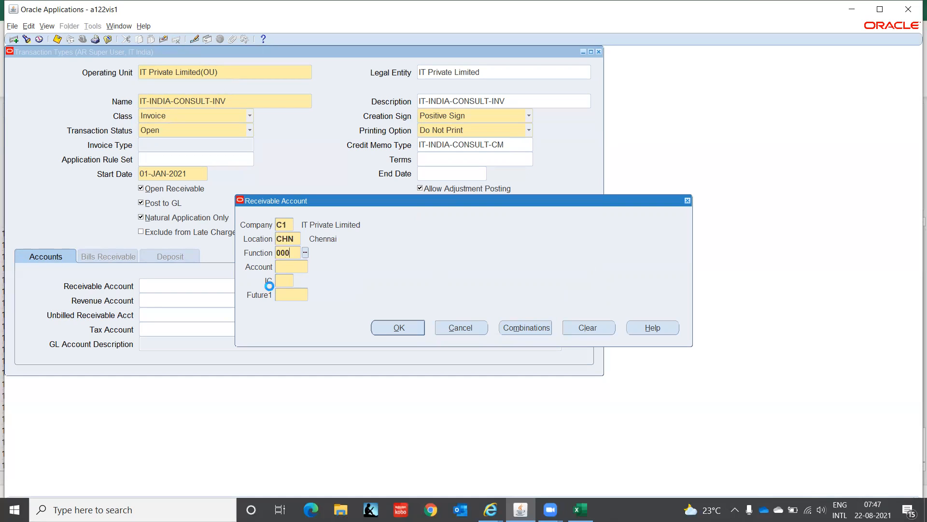
{"action": "key", "text": "Tab"}
{"action": "type", "text": "1210"}
{"action": "key", "text": "Tab"}
{"action": "type", "text": "00"}
{"action": "key", "text": "Tab"}
{"action": "type", "text": "0000"}
{"action": "key", "text": "Tab"}
{"action": "key", "text": "Return"}
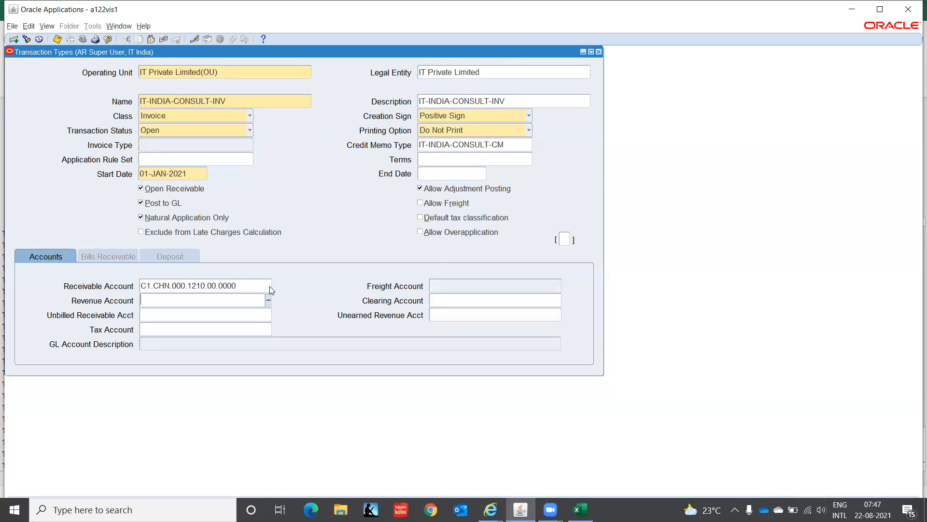
Step: Copy the receivable combination into the Revenue Account, change its account segment to 4130 Consulting, and save the transaction type
{"action": "left_click", "coordinate": [270, 289]}
{"action": "key", "text": "ctrl+c"}
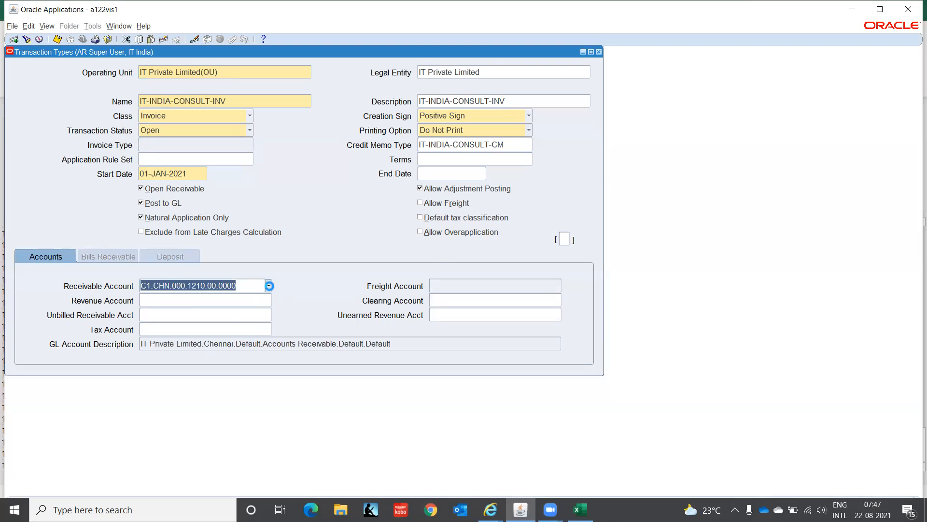
{"action": "key", "text": "Tab"}
{"action": "key", "text": "ctrl+v"}
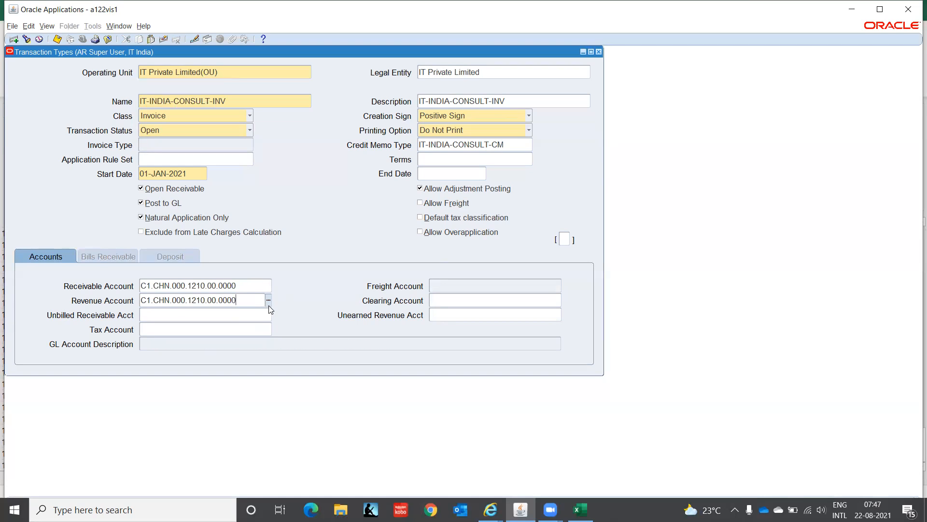
{"action": "left_click", "coordinate": [268, 297]}
{"action": "double_click", "coordinate": [305, 267]}
{"action": "type", "text": "4"}
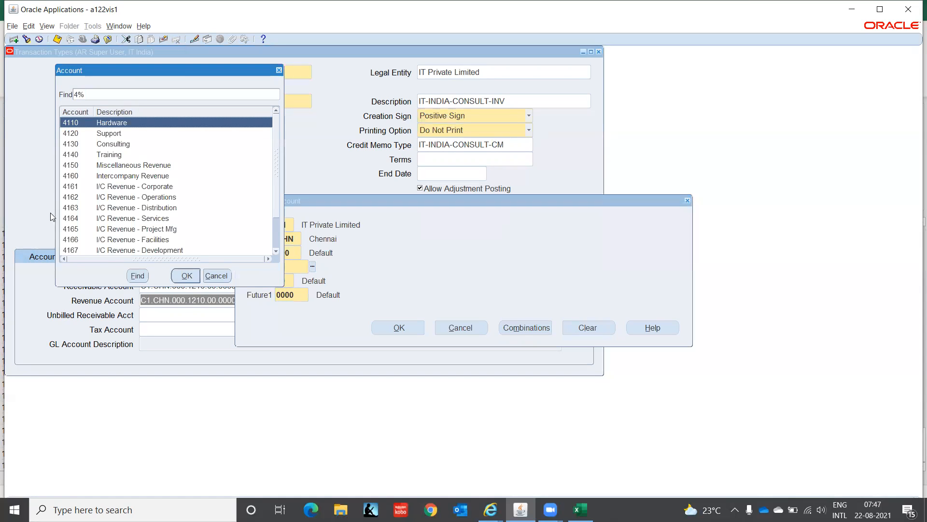
{"action": "left_click", "coordinate": [111, 145]}
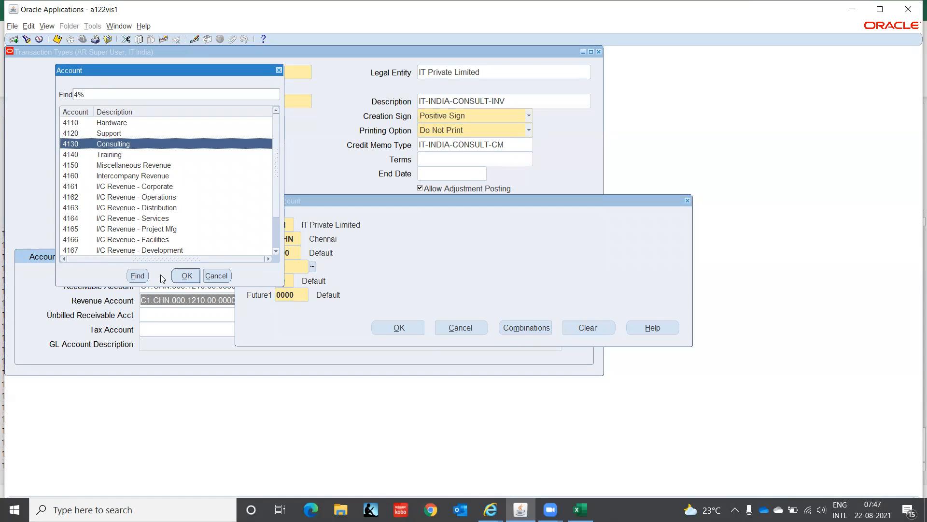
{"action": "left_click", "coordinate": [181, 275]}
{"action": "left_click", "coordinate": [397, 328]}
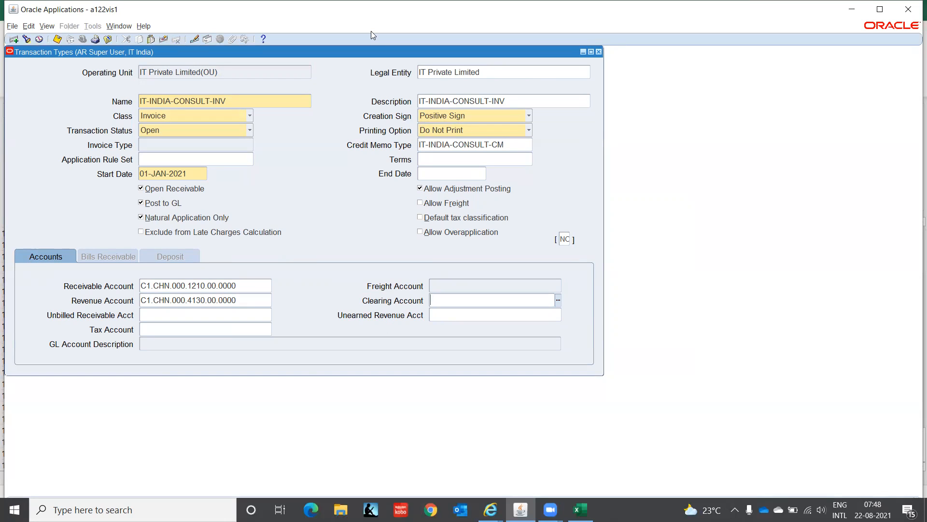
Step: Close the Transaction Types form and switch to the System Administrator Vision responsibility
{"action": "left_click", "coordinate": [250, 117]}
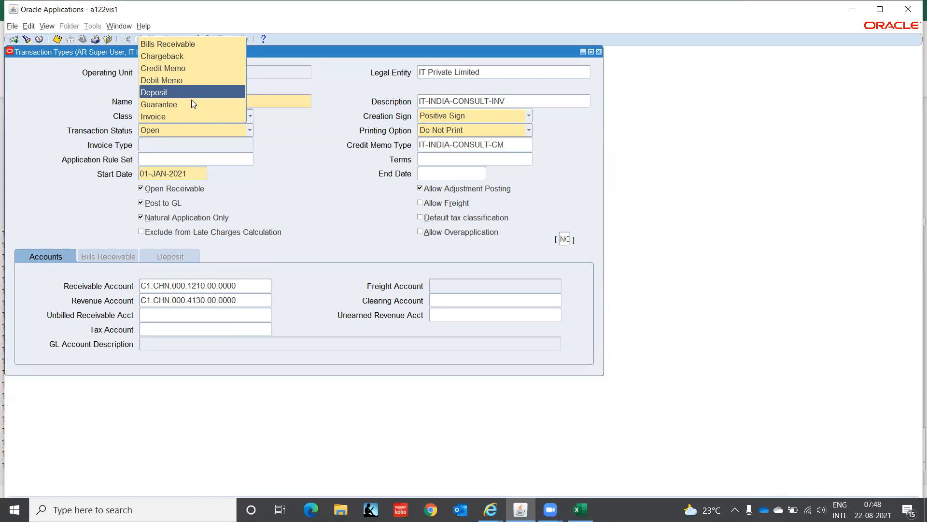
{"action": "left_click", "coordinate": [313, 192]}
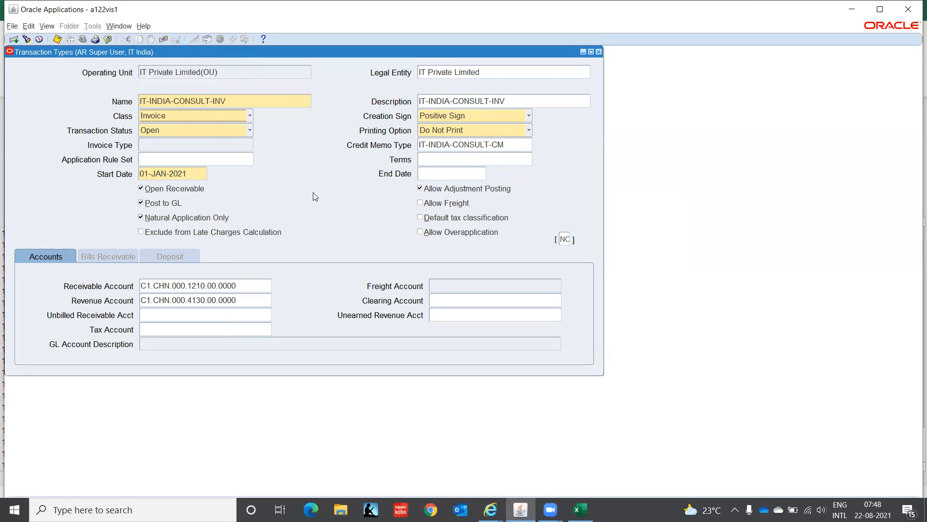
{"action": "left_click", "coordinate": [599, 53]}
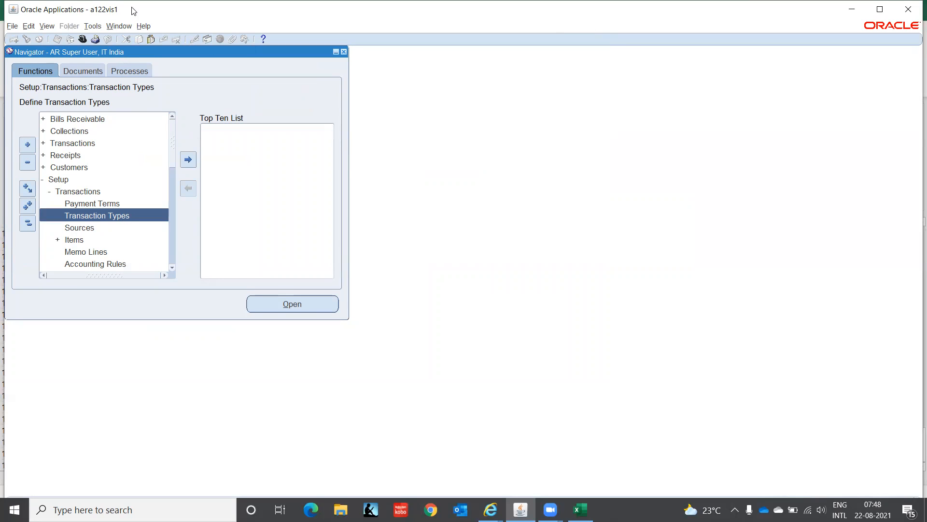
{"action": "left_click", "coordinate": [82, 40]}
{"action": "double_click", "coordinate": [115, 184]}
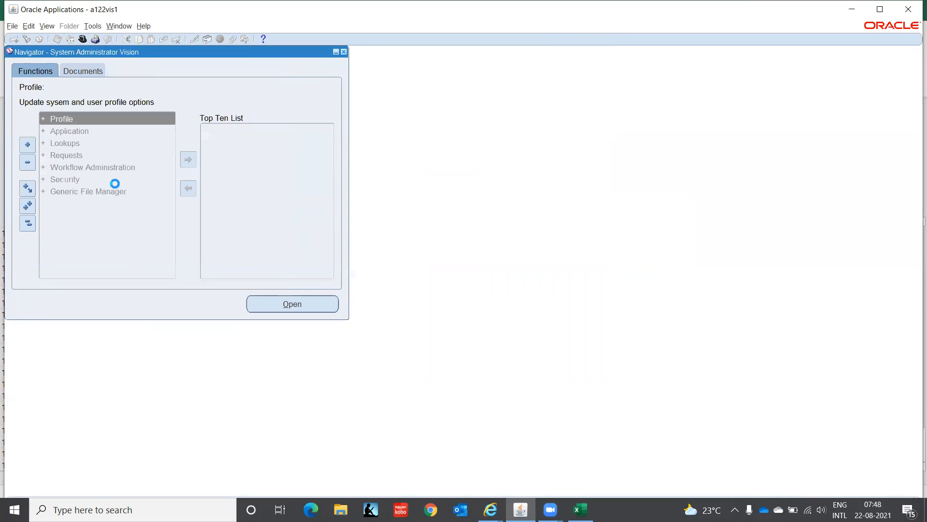
Step: Open the sequential numbering document categories and query those matching IT%IND% to check the new transaction types
{"action": "double_click", "coordinate": [82, 133]}
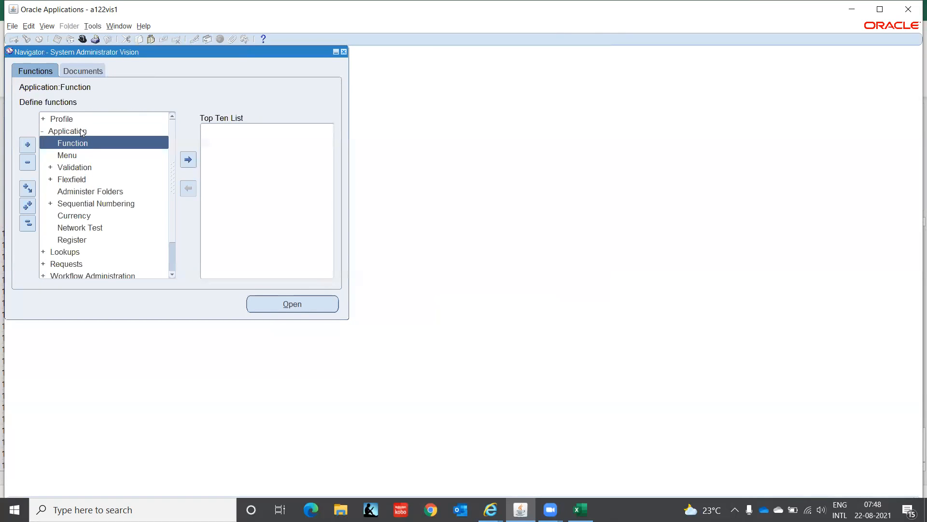
{"action": "double_click", "coordinate": [85, 205]}
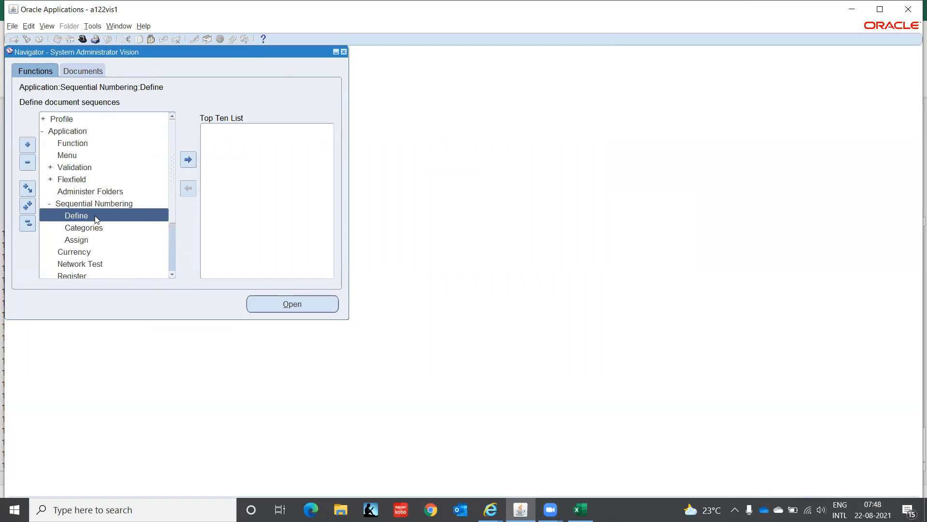
{"action": "left_click", "coordinate": [102, 226]}
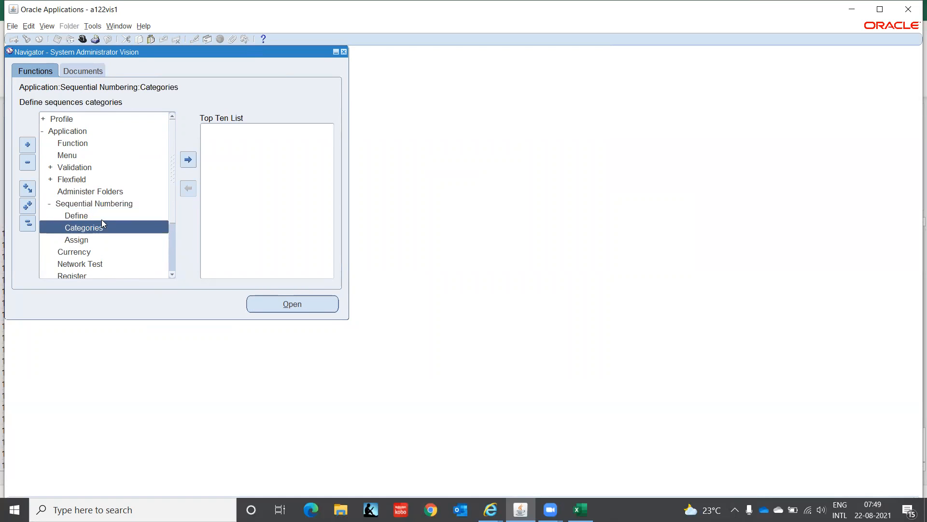
{"action": "double_click", "coordinate": [102, 223]}
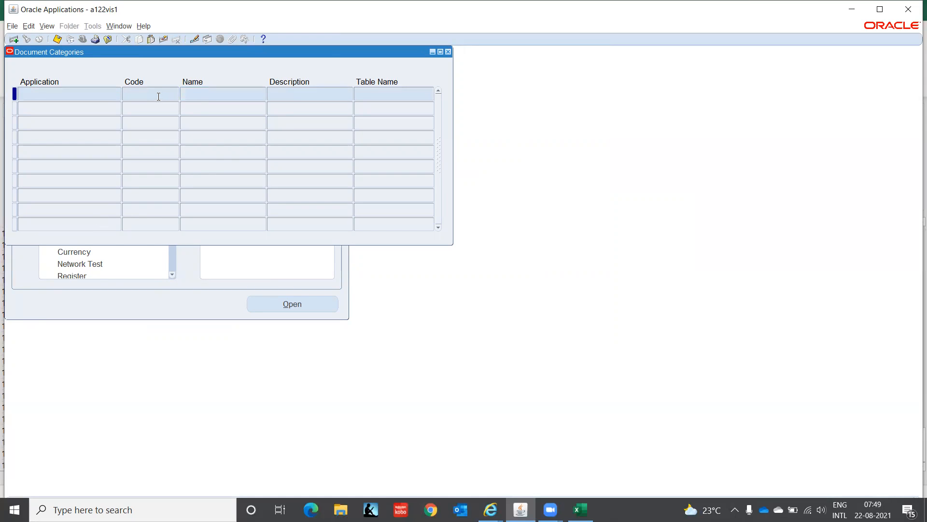
{"action": "type", "text": "IT%IND%"}
{"action": "key", "text": "ctrl+F11"}
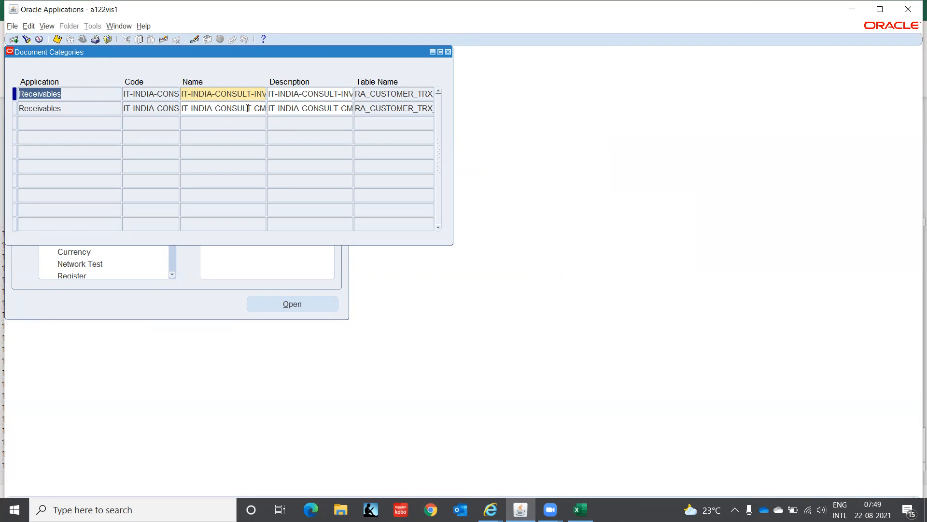
{"action": "left_click", "coordinate": [449, 52]}
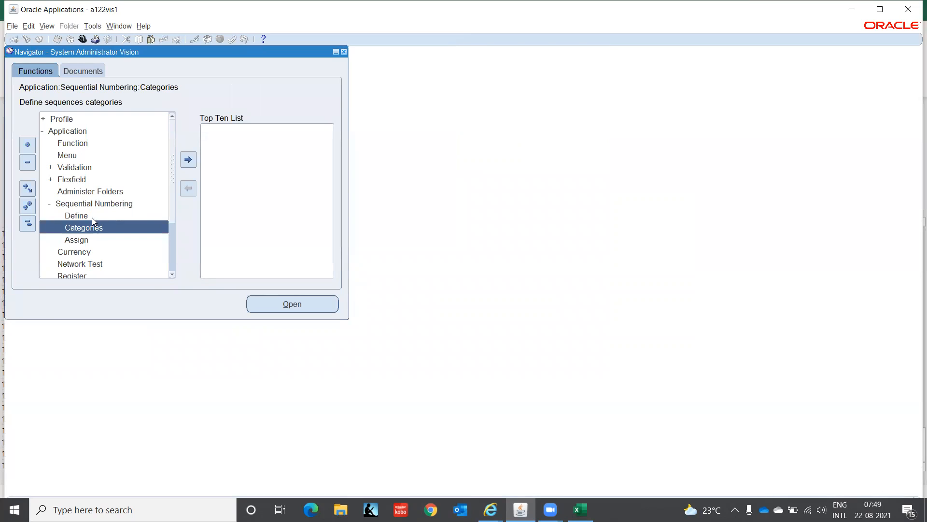
Step: Define a new document sequence named IT-INDIA-CONSULT-INV for the Receivables application
{"action": "double_click", "coordinate": [91, 217]}
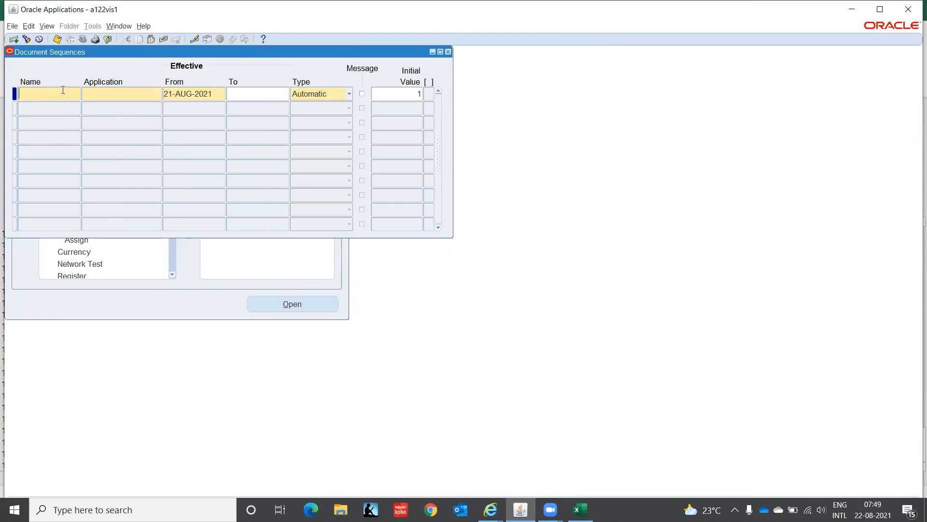
{"action": "type", "text": "IT"}
{"action": "type", "text": "-INDIA"}
{"action": "type", "text": "-CONSULT"}
{"action": "type", "text": "-INV"}
{"action": "key", "text": "Tab"}
{"action": "type", "text": "Rec"}
{"action": "key", "text": "Tab"}
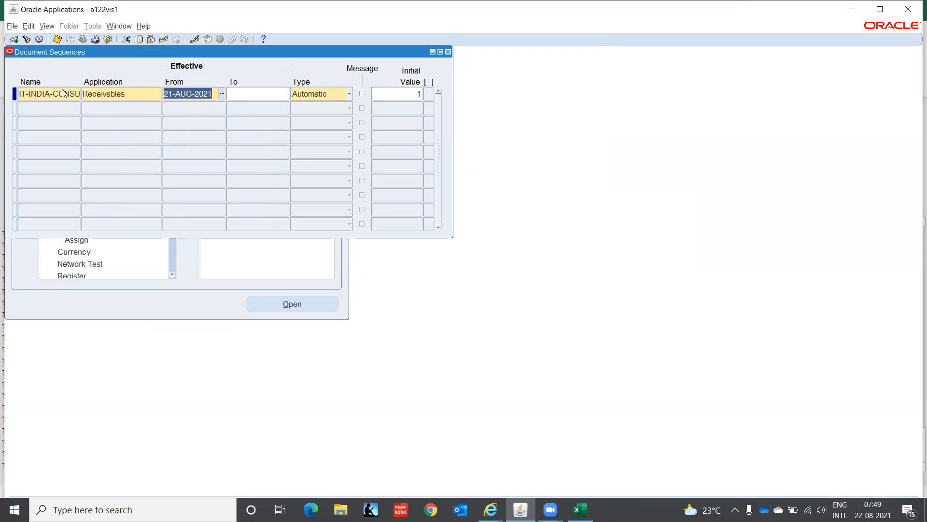
Step: Make the invoice sequence effective from 01-JAN-2021, keeping the Automatic type and initial value 1
{"action": "type", "text": "01-JAN-2021"}
{"action": "key", "text": "Tab"}
{"action": "key", "text": "Tab"}
{"action": "key", "text": "Tab"}
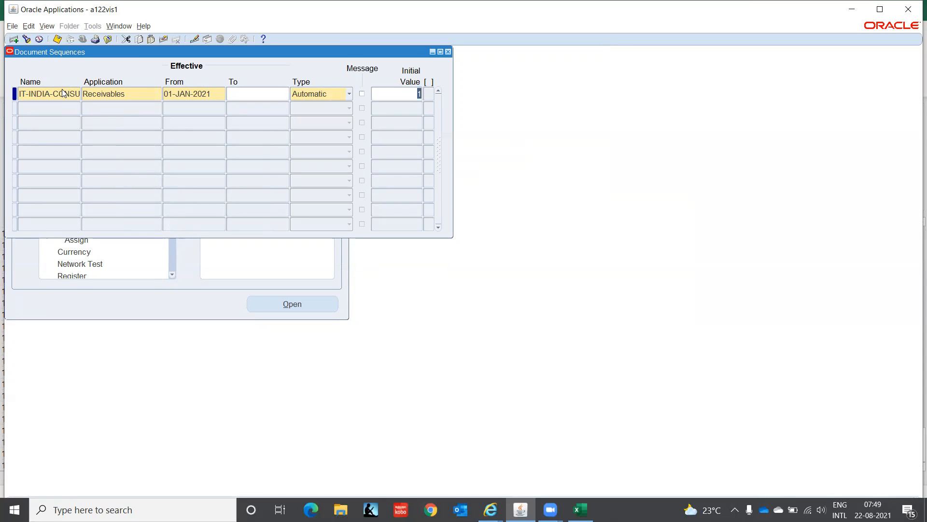
{"action": "key", "text": "Tab"}
{"action": "key", "text": "Tab"}
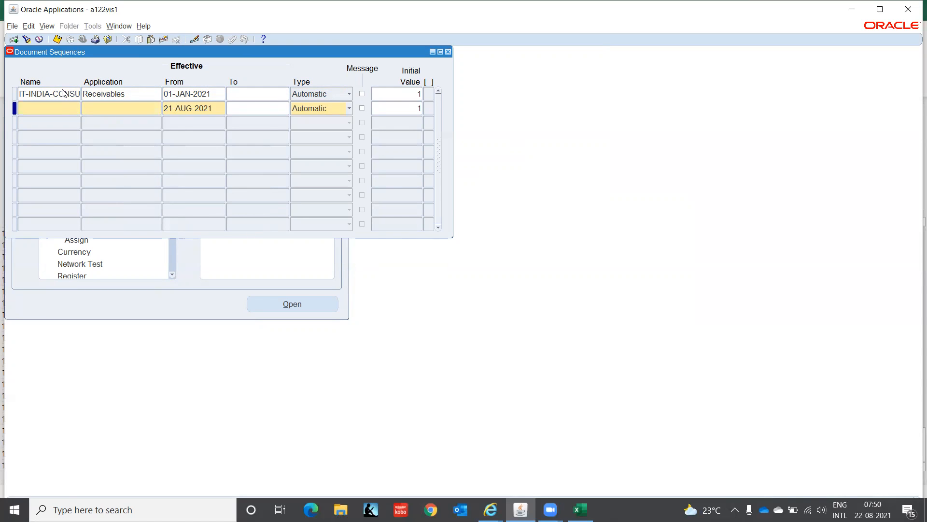
Step: Add a second document sequence named IT-INDIA-CONSULT-CM for the Receivables application, based on the invoice sequence's name
{"action": "key", "text": "shift+F5"}
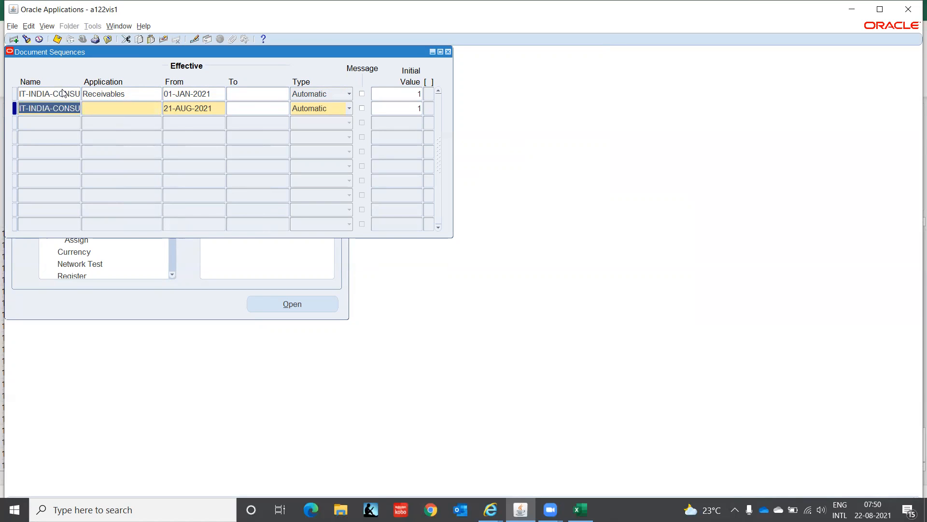
{"action": "key", "text": "End"}
{"action": "type", "text": "-INV"}
{"action": "key", "text": "BackSpace"}
{"action": "key", "text": "BackSpace"}
{"action": "key", "text": "BackSpace"}
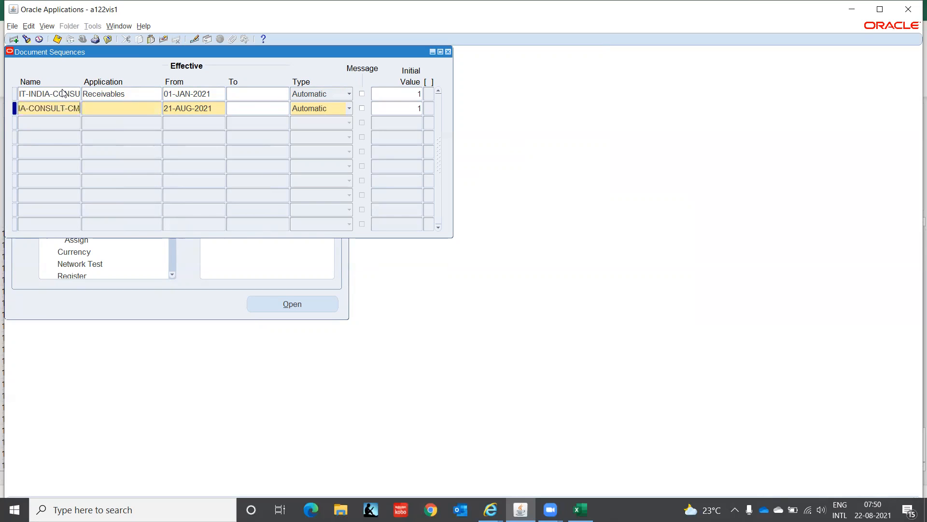
{"action": "key", "text": "Tab"}
{"action": "type", "text": "Rece"}
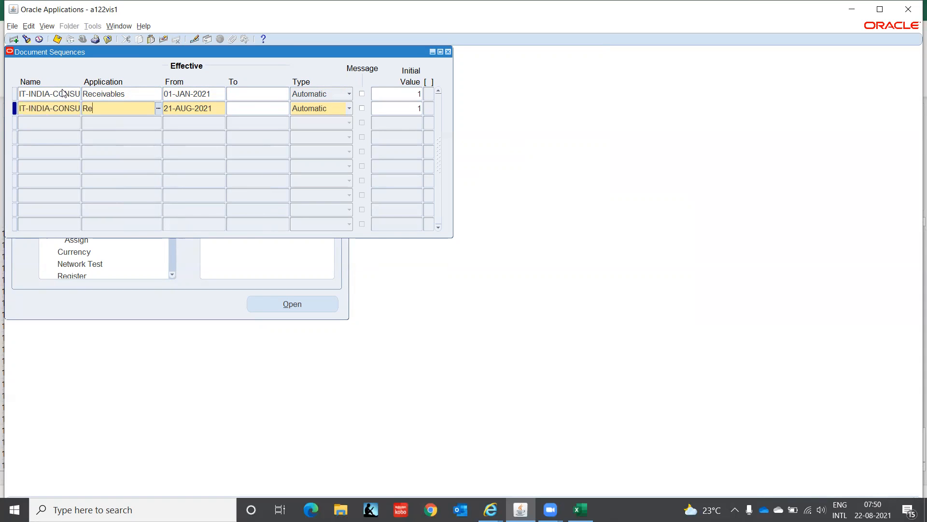
{"action": "key", "text": "Tab"}
Step: Make the credit memo sequence effective from 01-JAN-2021 with Automatic type and initial value 1, then save and close the document sequences
{"action": "key", "text": "shift+F5"}
{"action": "key", "text": "Tab"}
{"action": "key", "text": "Tab"}
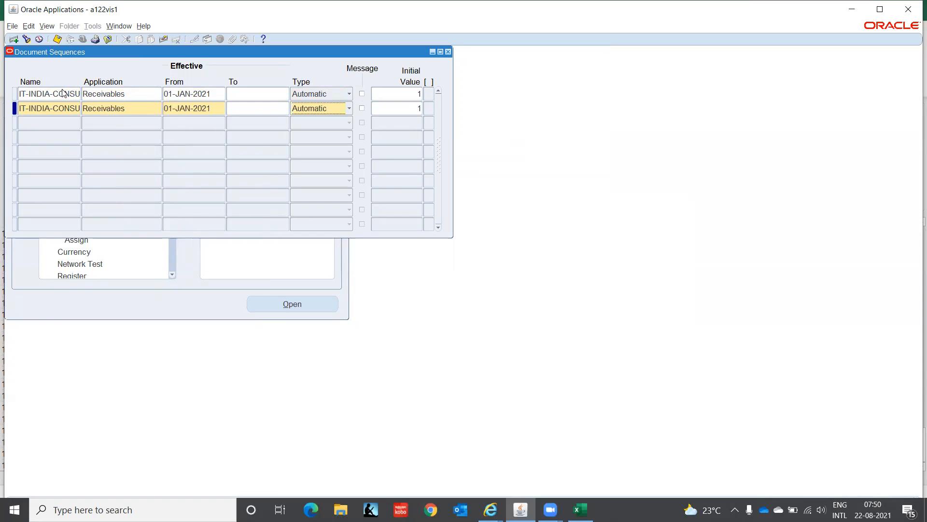
{"action": "key", "text": "Tab"}
{"action": "key", "text": "Tab"}
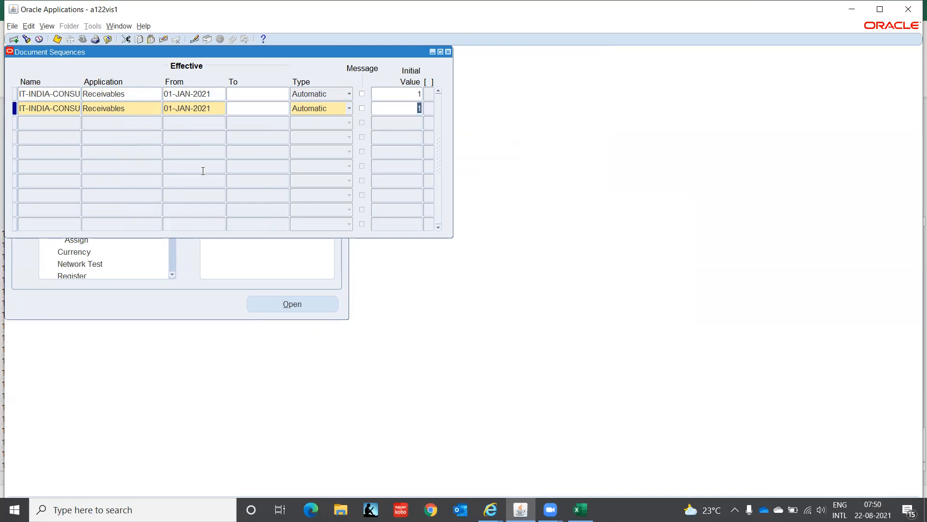
{"action": "key", "text": "ctrl+s"}
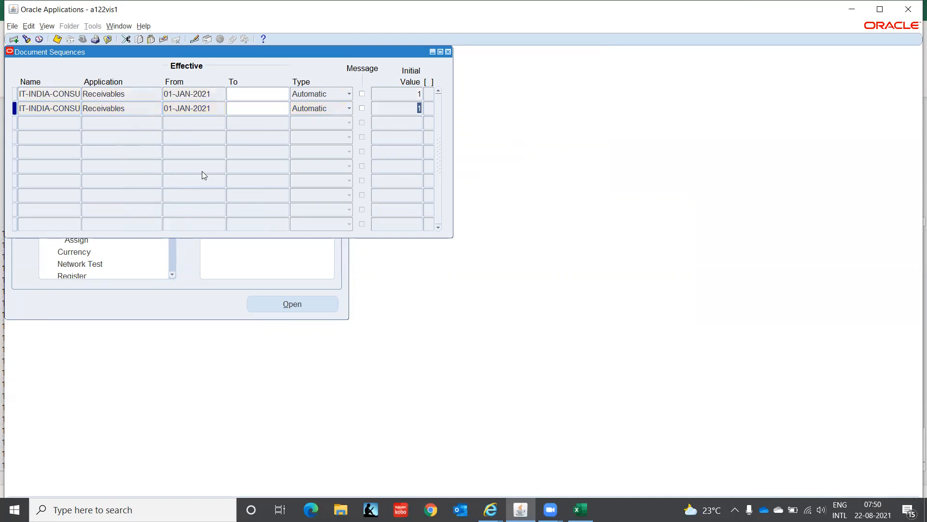
{"action": "left_click", "coordinate": [448, 52]}
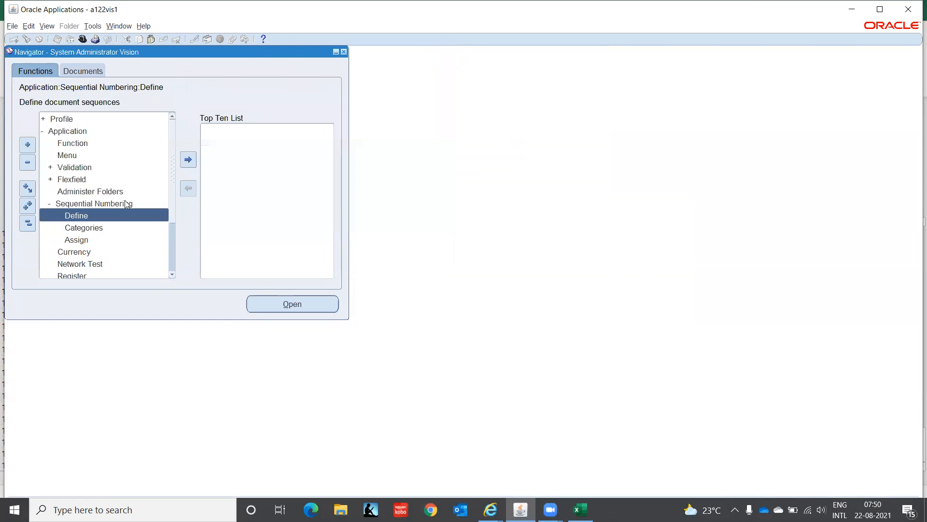
Step: Start a new document sequence assignment for the Receivables application with category IT-INDIA-CONSULT-INV
{"action": "left_click", "coordinate": [86, 240]}
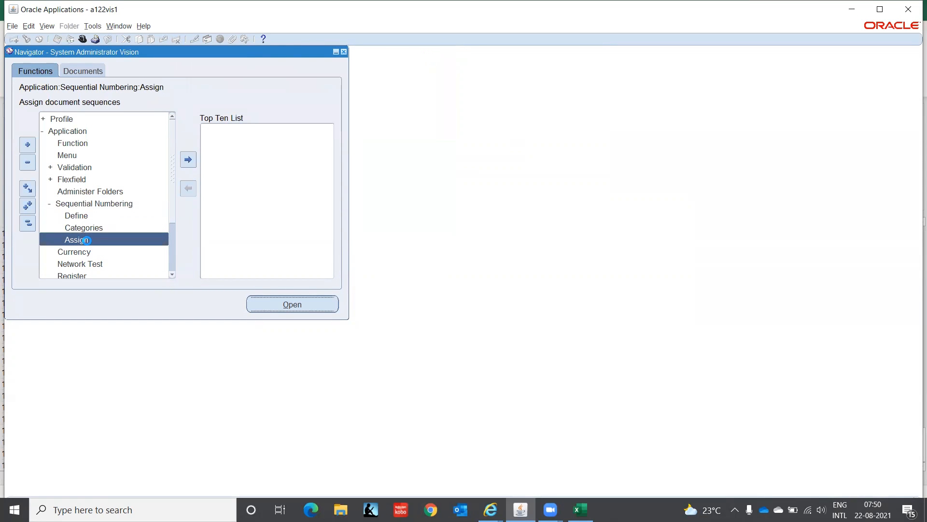
{"action": "double_click", "coordinate": [86, 240]}
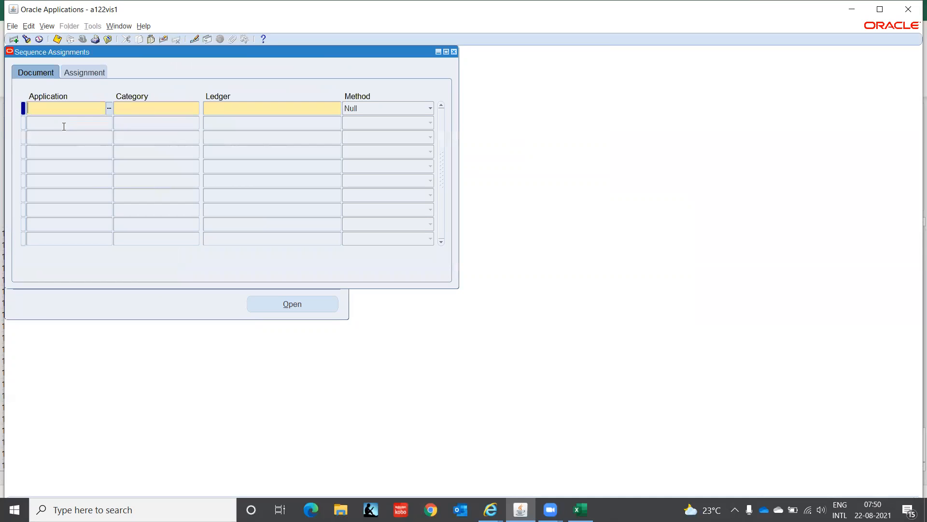
{"action": "type", "text": "Recei"}
{"action": "key", "text": "Tab"}
{"action": "type", "text": "IT%"}
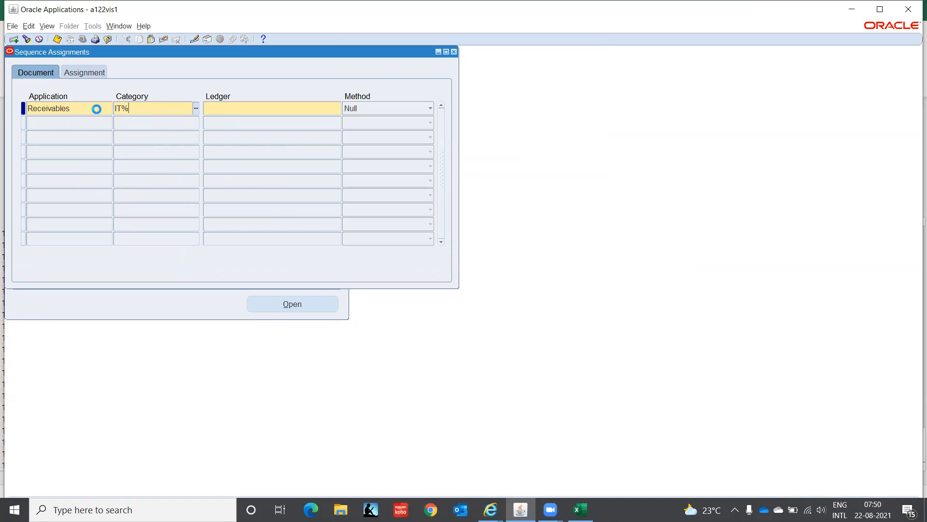
{"action": "key", "text": "Tab"}
{"action": "key", "text": "Down"}
{"action": "key", "text": "Down"}
{"action": "key", "text": "Down"}
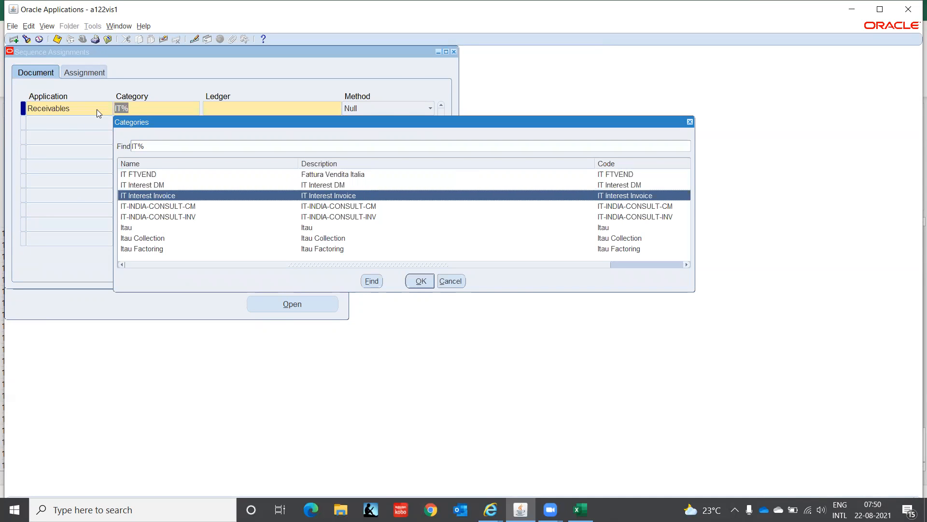
{"action": "key", "text": "Down"}
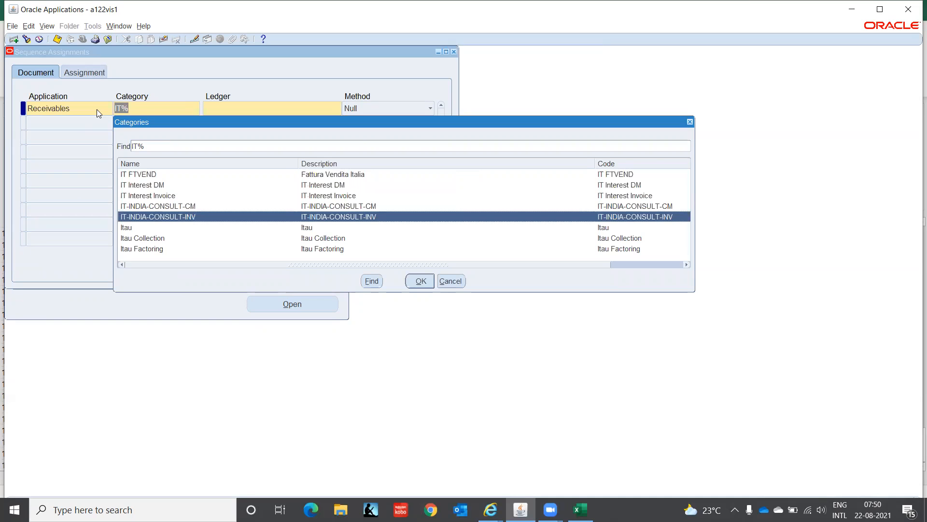
{"action": "key", "text": "Return"}
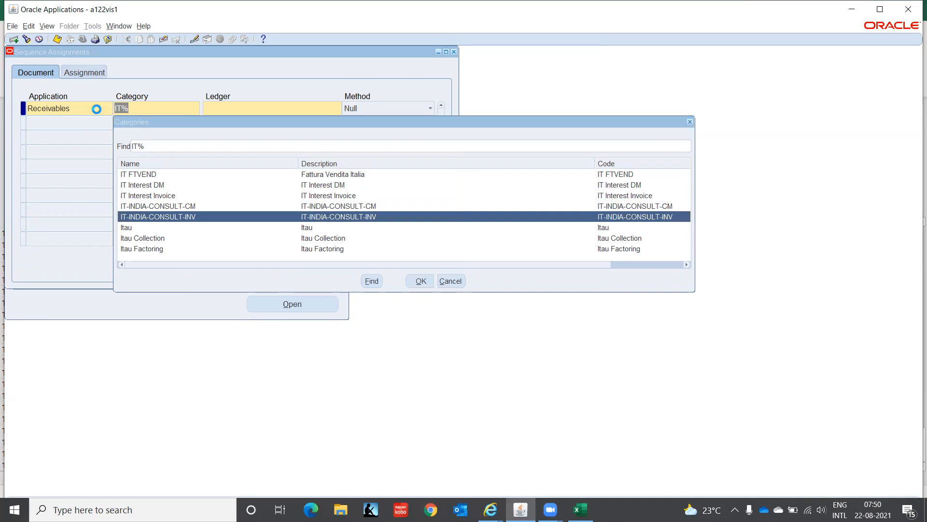
Step: Set the invoice assignment's ledger to IT INDIA LEDGER(INR) and its method to Automatic
{"action": "type", "text": "IT INDI"}
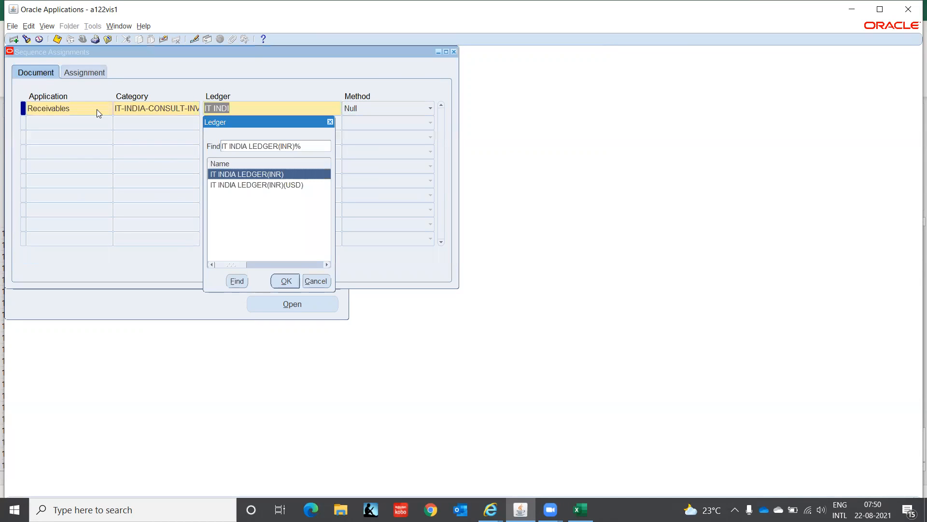
{"action": "key", "text": "Return"}
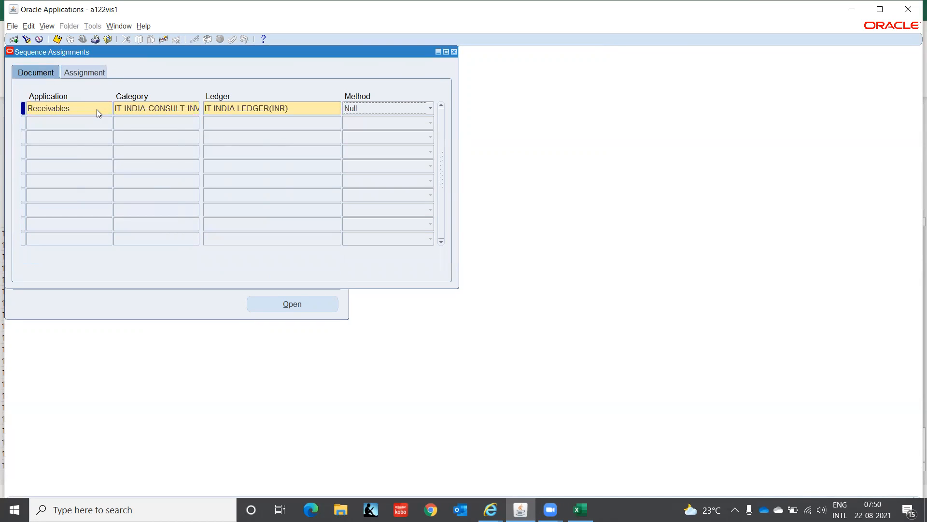
{"action": "key", "text": "Up"}
{"action": "key", "text": "Up"}
{"action": "key", "text": "Tab"}
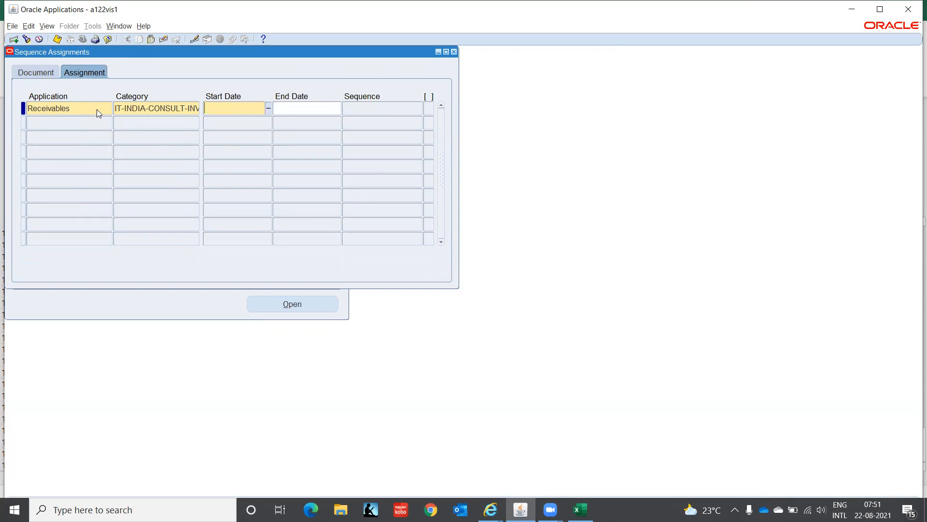
Step: Assign the sequence IT-INDIA-CONSULT-INV to the invoice category with start date 01-JAN-2021
{"action": "type", "text": "01-JAN-2021"}
{"action": "key", "text": "Tab"}
{"action": "key", "text": "Tab"}
{"action": "type", "text": "IT-IN"}
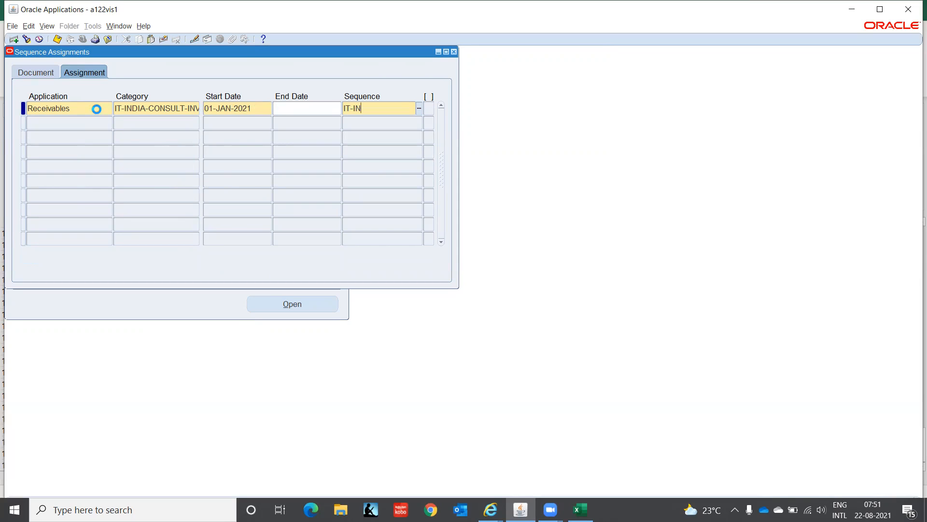
{"action": "key", "text": "Tab"}
{"action": "key", "text": "Down"}
{"action": "key", "text": "Return"}
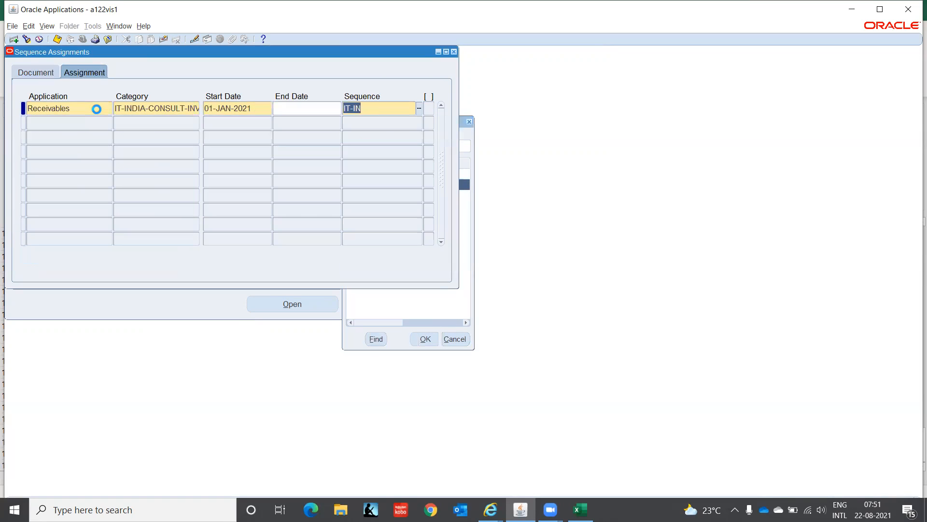
Step: Add a second assignment row for Receivables with category IT-INDIA-CONSULT-CM, based on the invoice row
{"action": "key", "text": "Tab"}
{"action": "key", "text": "shift+F5"}
{"action": "key", "text": "Tab"}
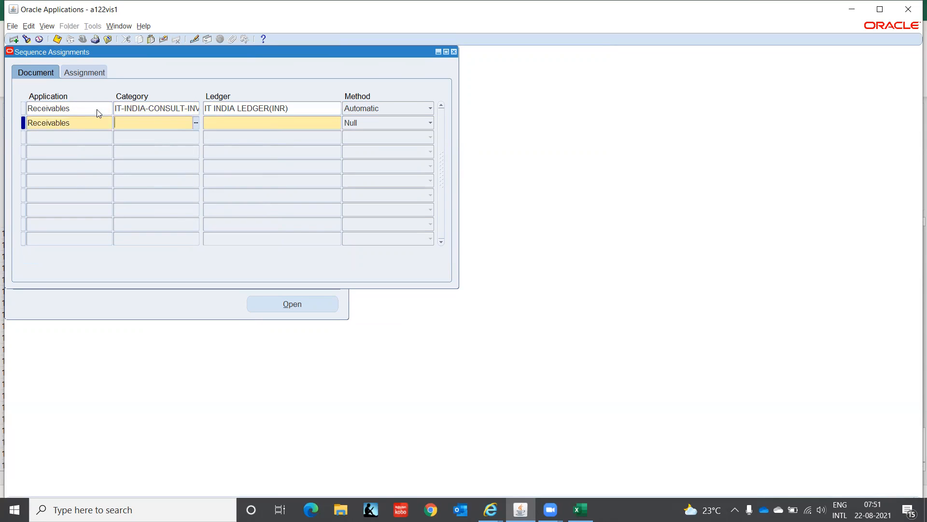
{"action": "key", "text": "shift+F5"}
{"action": "key", "text": "End"}
{"action": "key", "text": "BackSpace"}
{"action": "key", "text": "BackSpace"}
{"action": "key", "text": "BackSpace"}
{"action": "type", "text": "CM"}
{"action": "key", "text": "Tab"}
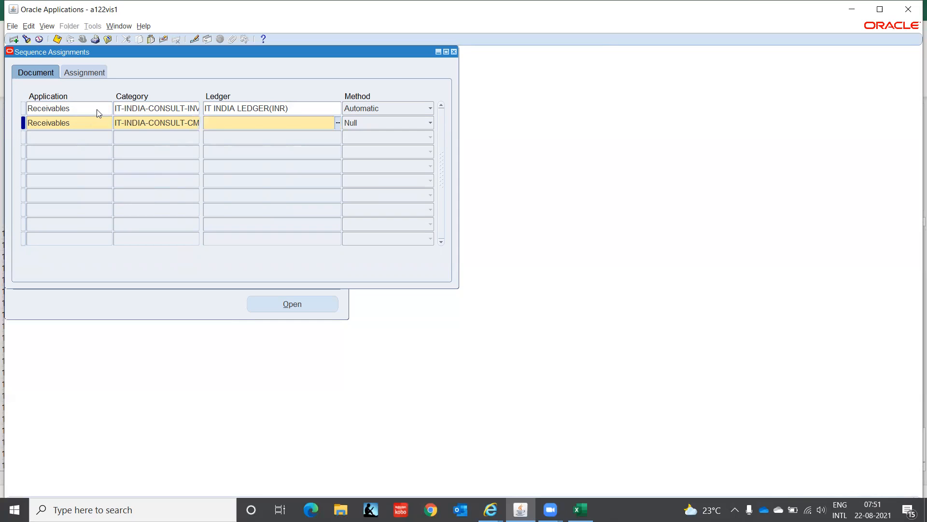
Step: Copy the ledger IT INDIA LEDGER(INR) and the Automatic method from the invoice row to the credit memo assignment
{"action": "key", "text": "shift+F5"}
{"action": "key", "text": "Tab"}
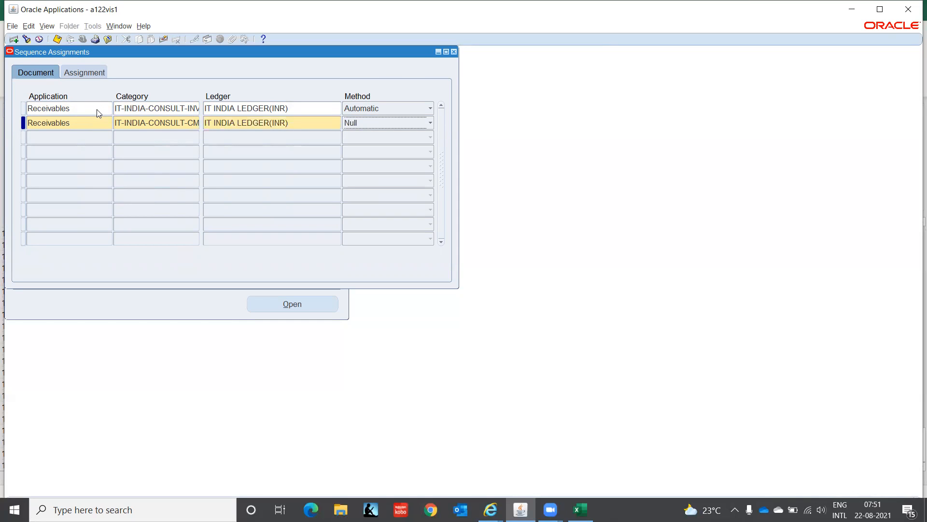
{"action": "key", "text": "shift+F5"}
{"action": "key", "text": "Tab"}
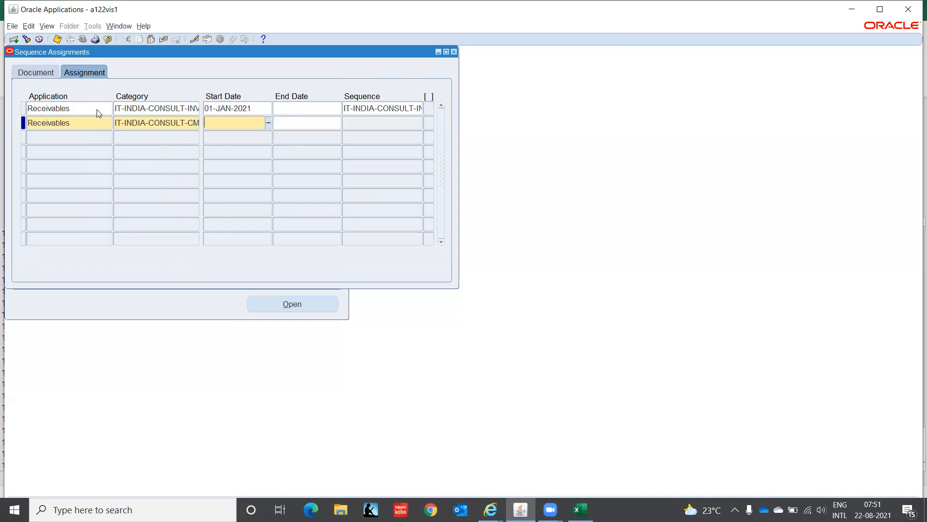
Step: Assign the sequence IT-INDIA-CONSULT-CM to the credit memo category from 01-JAN-2021 and close the sequence assignments
{"action": "key", "text": "shift+F5"}
{"action": "key", "text": "Tab"}
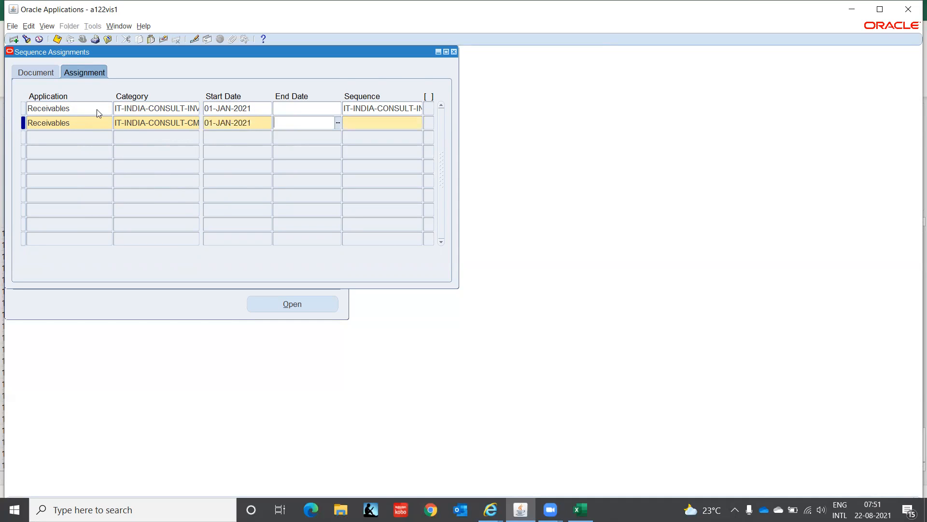
{"action": "key", "text": "Tab"}
{"action": "type", "text": "IT-IN"}
{"action": "key", "text": "Tab"}
{"action": "key", "text": "Down"}
{"action": "key", "text": "Up"}
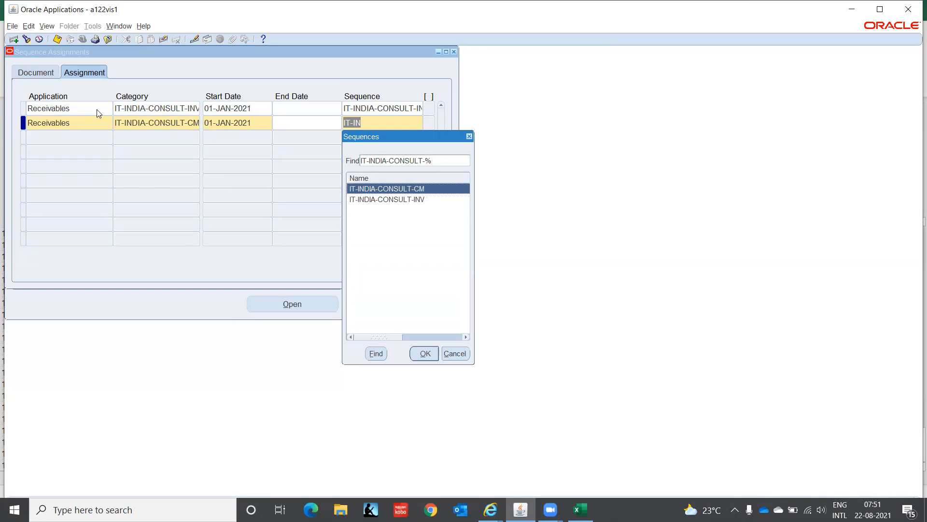
{"action": "key", "text": "Return"}
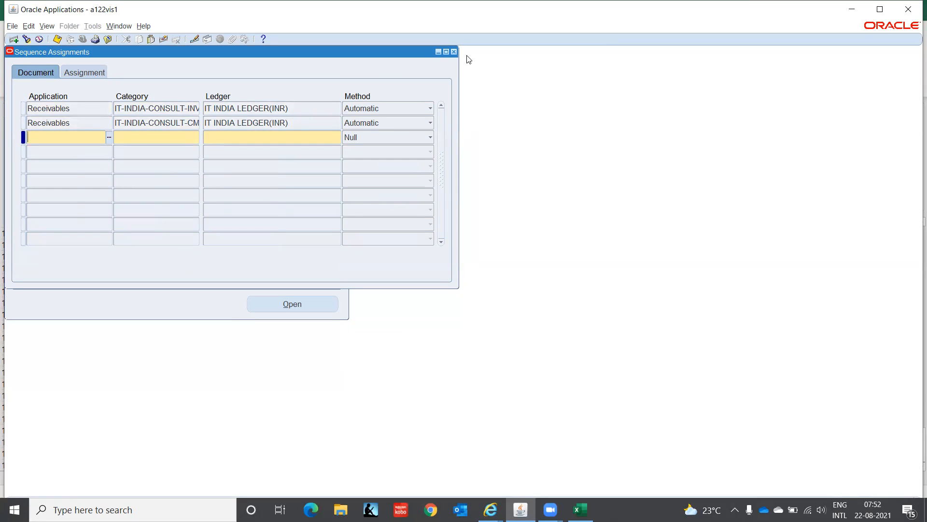
{"action": "left_click", "coordinate": [454, 52]}
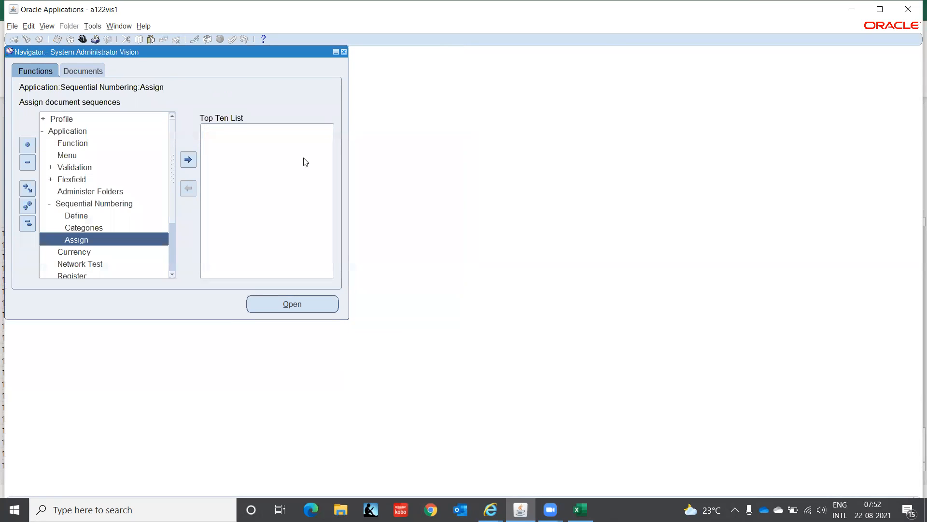
Step: Switch to the AR Super User, IT India responsibility
{"action": "left_click", "coordinate": [79, 218]}
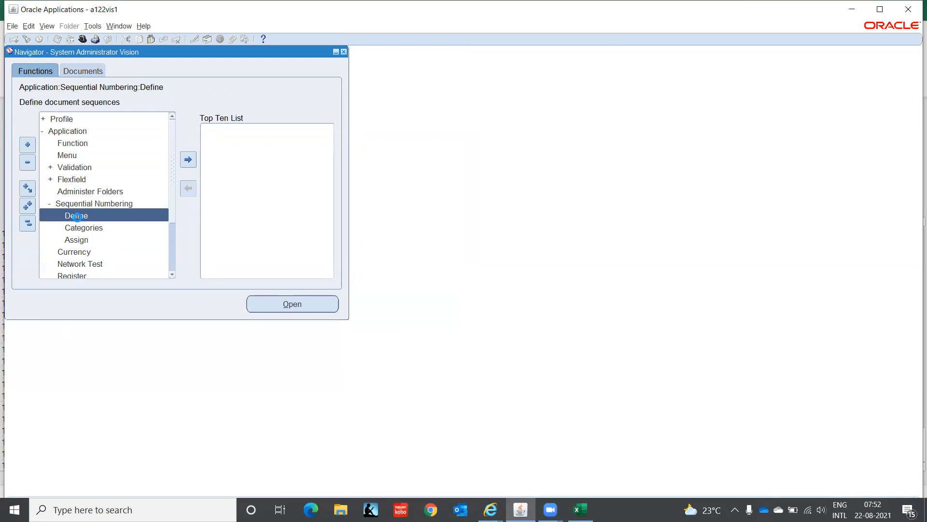
{"action": "left_click", "coordinate": [88, 241]}
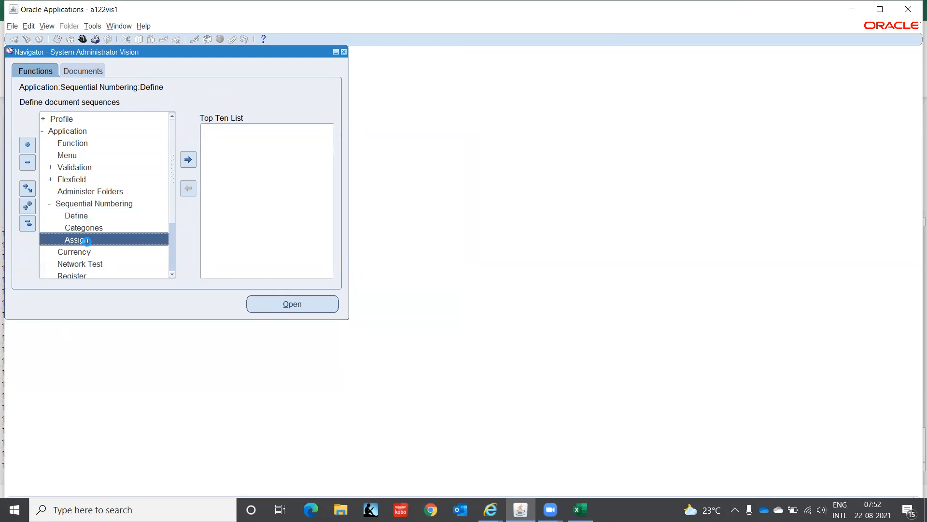
{"action": "left_click", "coordinate": [83, 38]}
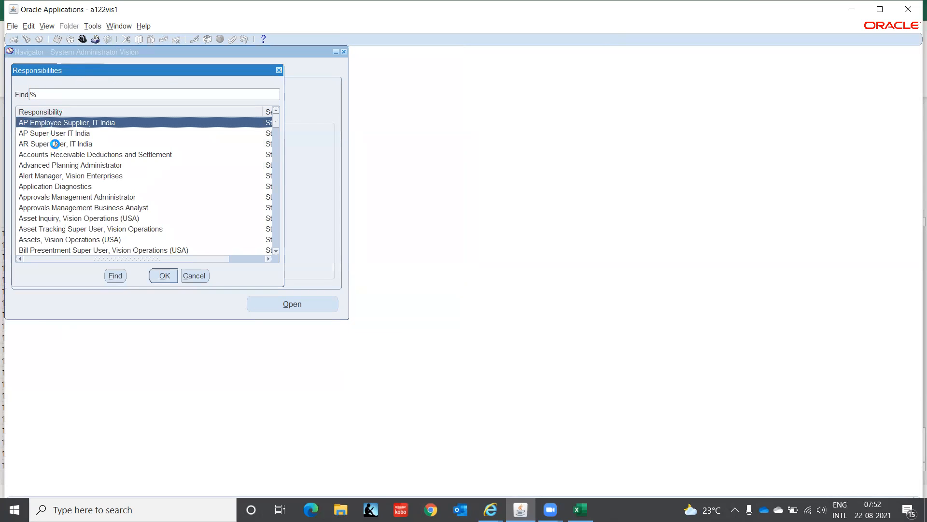
{"action": "left_click", "coordinate": [55, 144]}
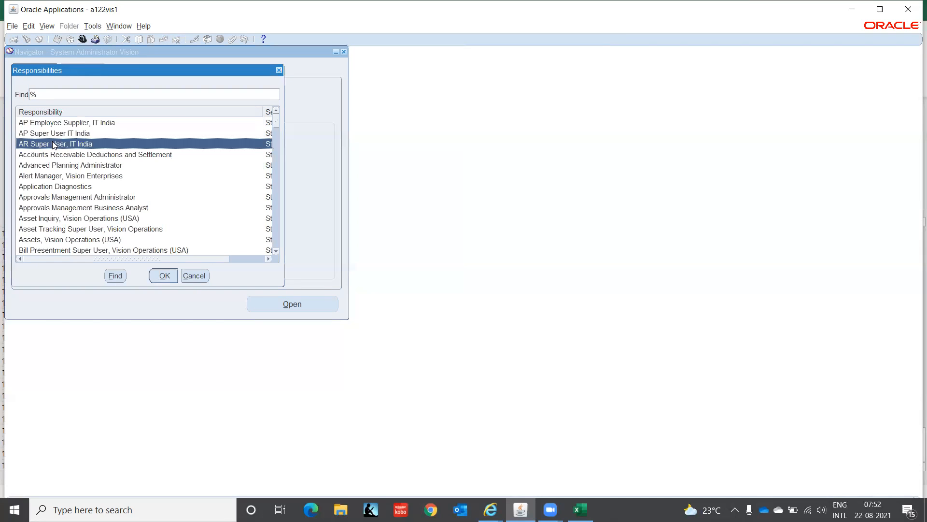
{"action": "left_click", "coordinate": [164, 275]}
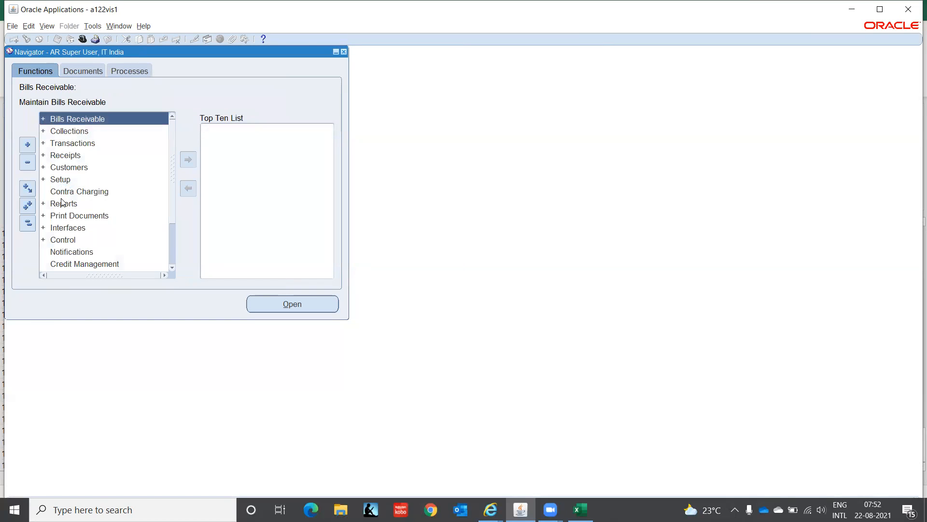
Step: Open the Payment Terms form from the Receivables transaction setup
{"action": "left_click", "coordinate": [60, 180]}
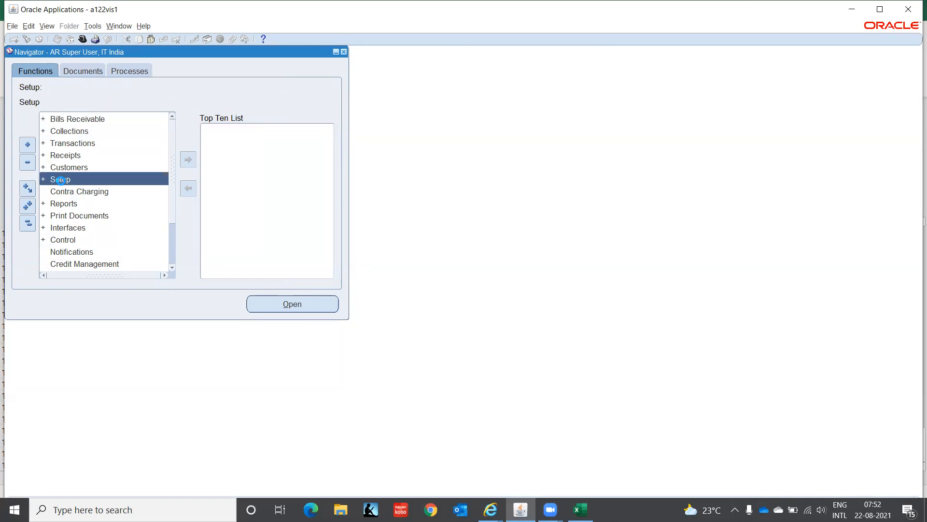
{"action": "double_click", "coordinate": [60, 181]}
{"action": "key", "text": "Down"}
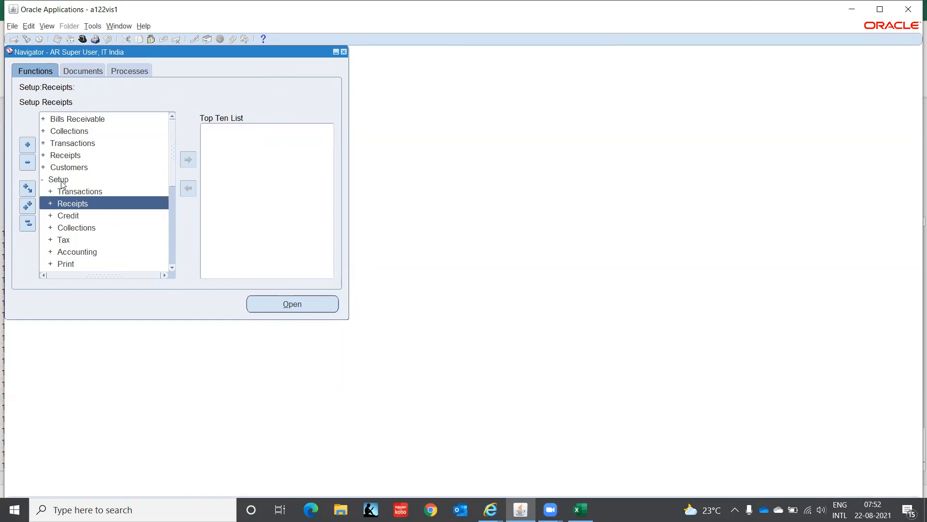
{"action": "key", "text": "Up"}
{"action": "key", "text": "Return"}
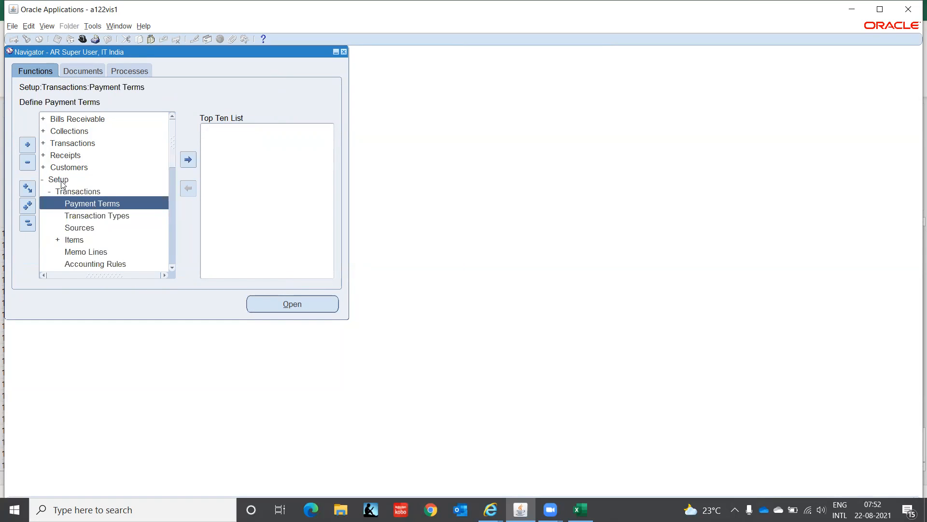
{"action": "left_click", "coordinate": [172, 267]}
{"action": "left_click", "coordinate": [172, 267]}
{"action": "left_click", "coordinate": [172, 267]}
{"action": "left_click", "coordinate": [172, 268]}
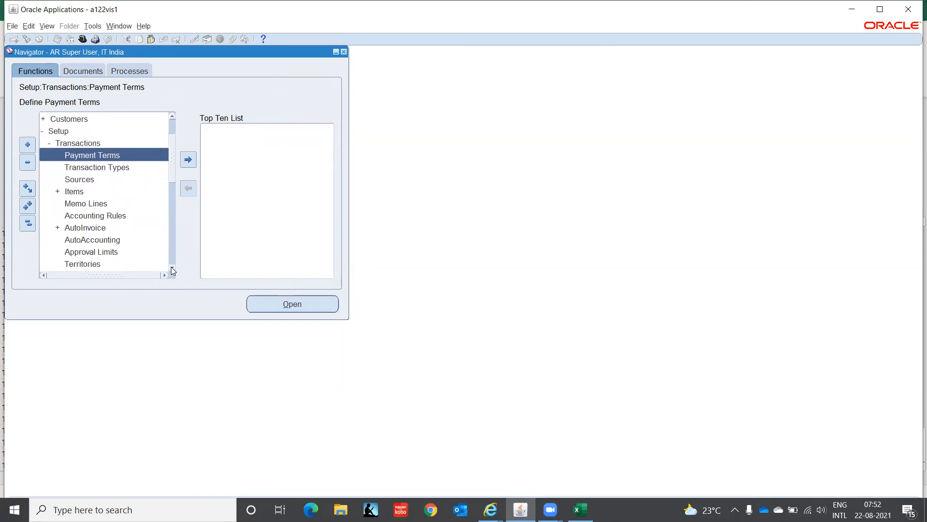
{"action": "left_click", "coordinate": [172, 268]}
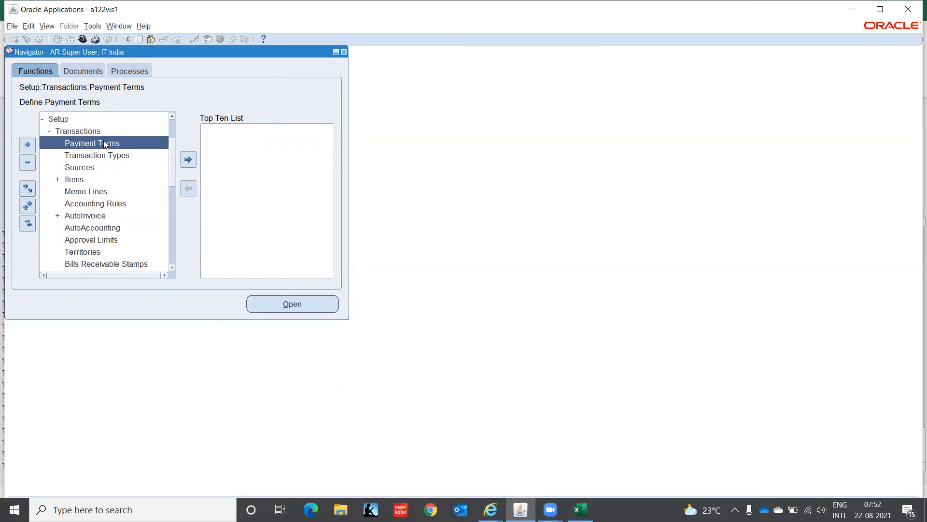
{"action": "double_click", "coordinate": [104, 144]}
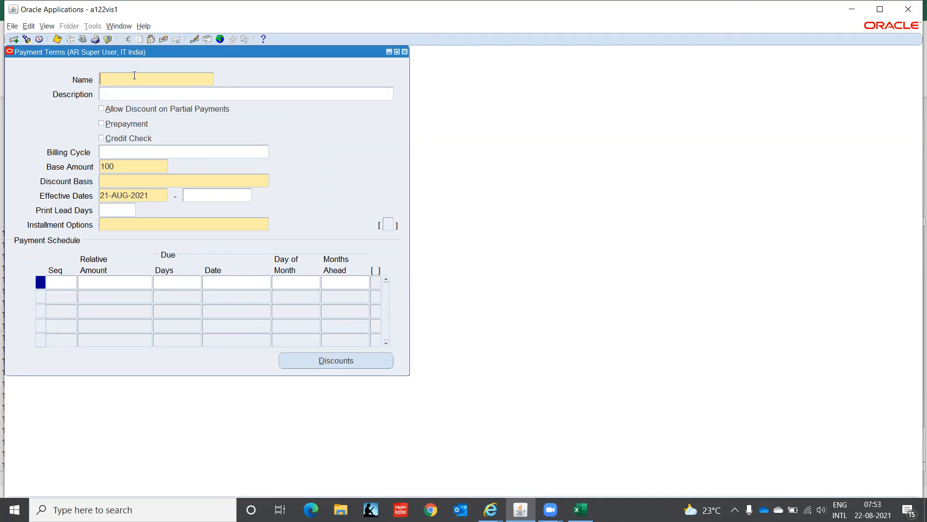
Step: Enter a new payment term named 000D00 with the description Immediate Payment
{"action": "type", "text": "000"}
{"action": "type", "text": "D00"}
{"action": "type", "text": "Im"}
{"action": "type", "text": "mediate Payment"}
{"action": "key", "text": "Tab"}
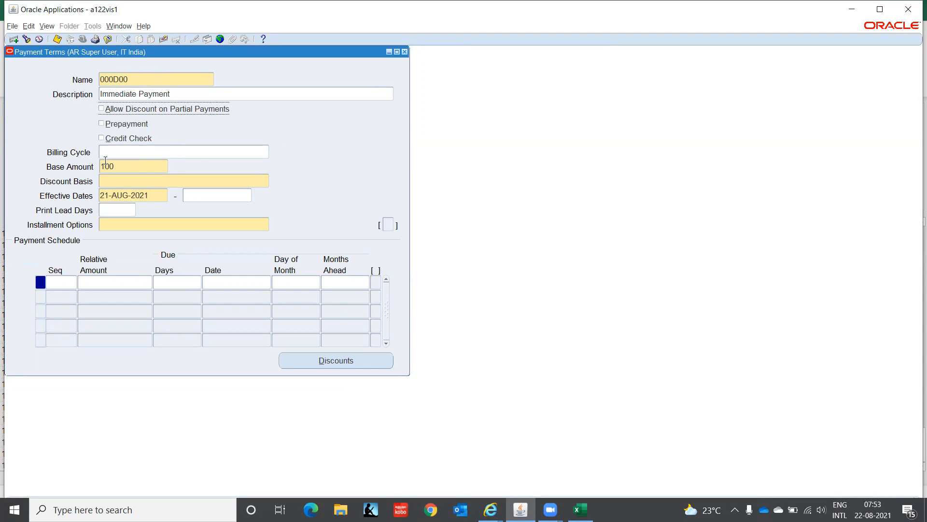
Step: Set the payment term's discount basis to Invoice Amount and its effective start date to 01-JAN-2021
{"action": "left_click", "coordinate": [125, 187]}
{"action": "left_click", "coordinate": [266, 181]}
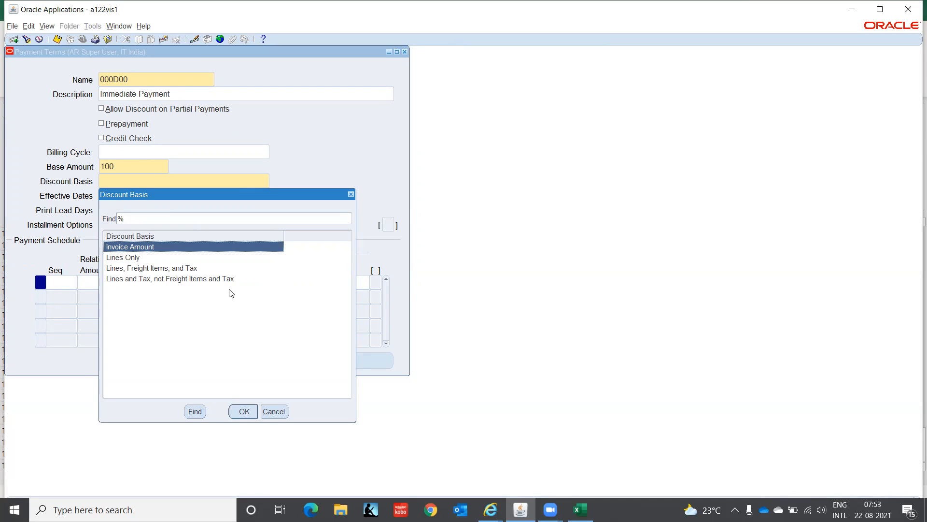
{"action": "left_click", "coordinate": [243, 412]}
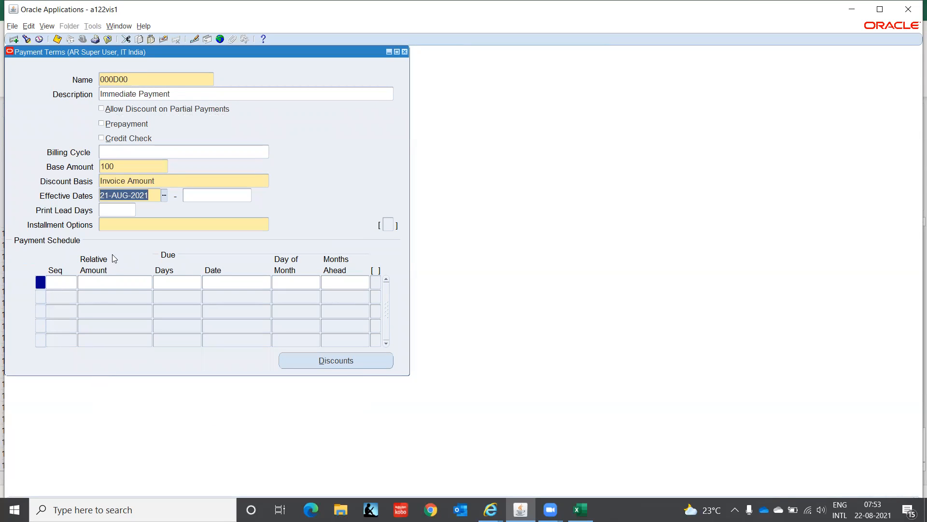
{"action": "type", "text": "01-JAN-20"}
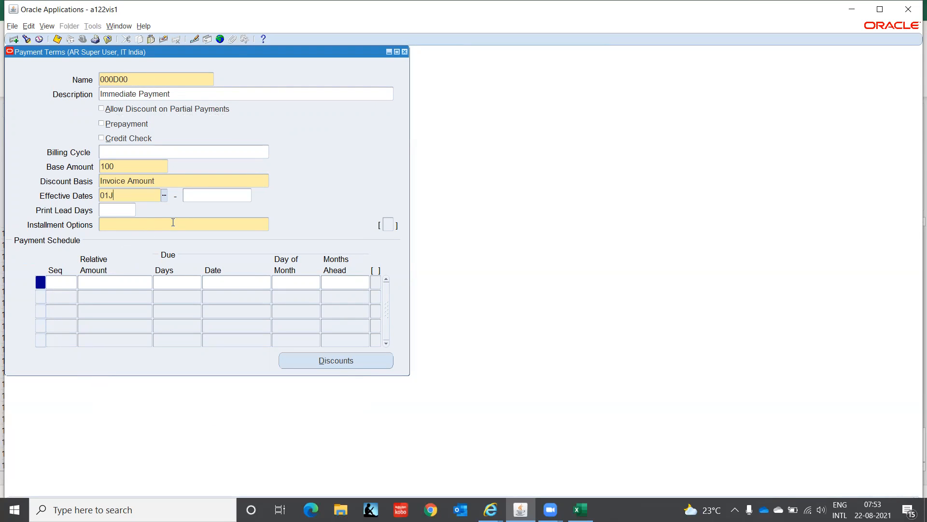
{"action": "type", "text": "21"}
{"action": "key", "text": "Tab"}
{"action": "key", "text": "Tab"}
Step: Set the 000D00 payment term's installment option to Allocate tax and freight
{"action": "left_click", "coordinate": [174, 225]}
{"action": "left_click", "coordinate": [266, 225]}
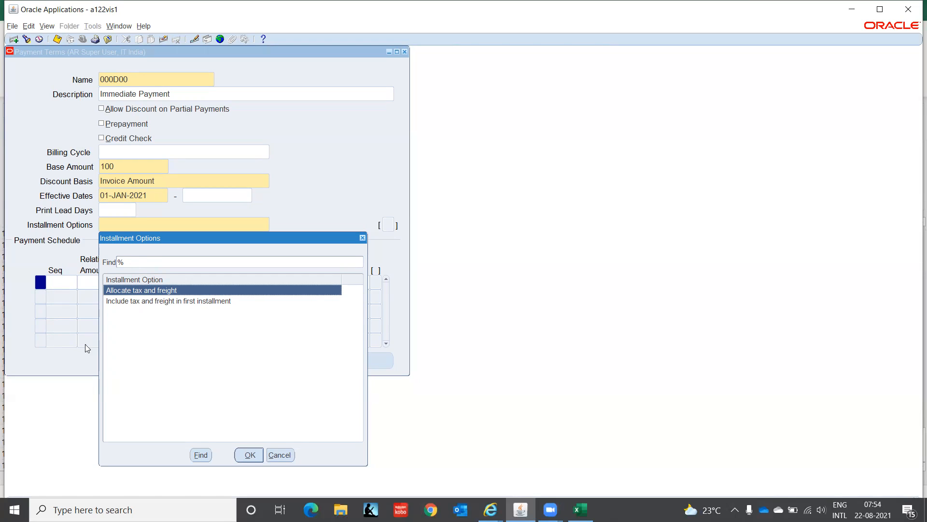
{"action": "left_click", "coordinate": [249, 455]}
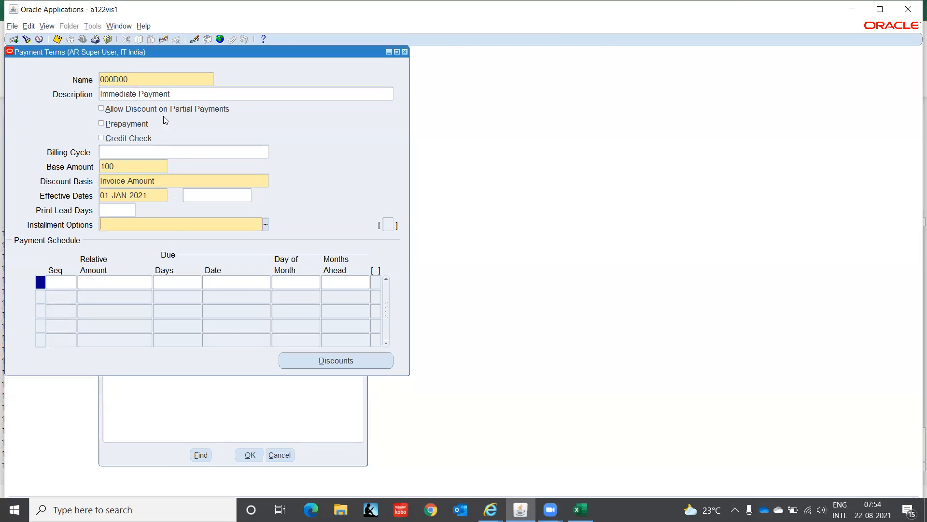
{"action": "left_click", "coordinate": [412, 295]}
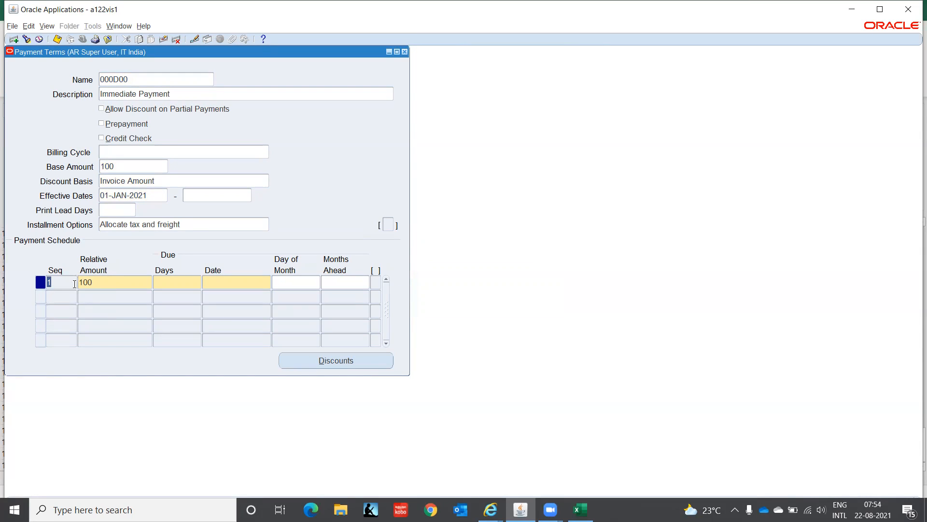
Step: Make the first schedule line of 000D00 due in 0 days and check its discounts
{"action": "key", "text": "Tab"}
{"action": "left_click", "coordinate": [175, 281]}
{"action": "type", "text": "0"}
{"action": "key", "text": "Tab"}
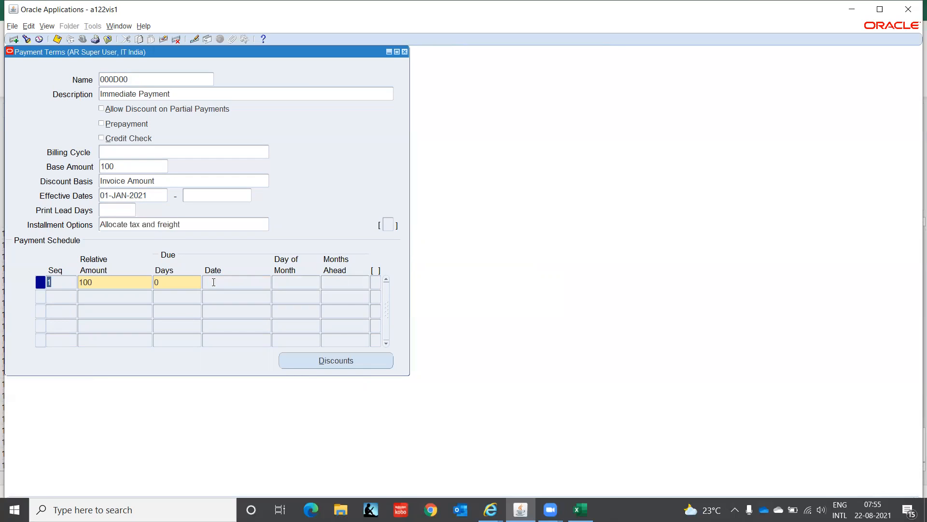
{"action": "left_click", "coordinate": [304, 280]}
{"action": "left_click", "coordinate": [345, 363]}
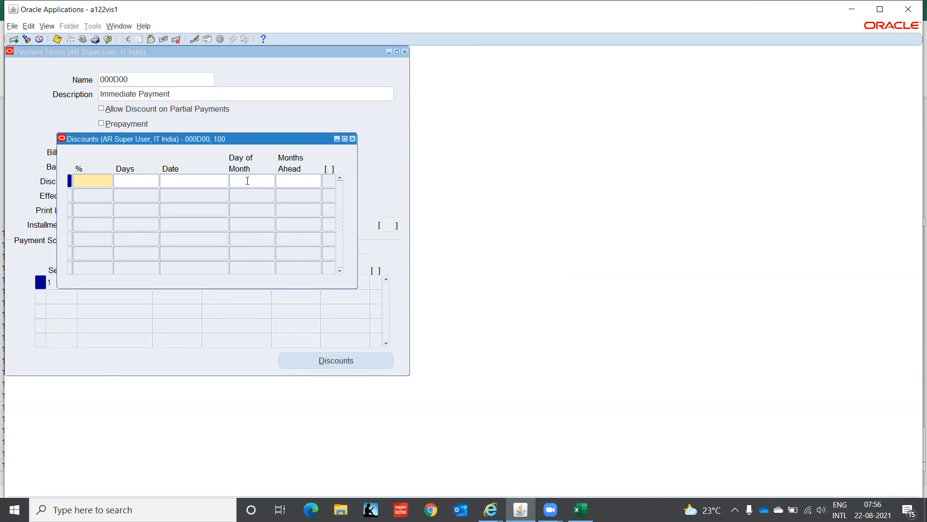
{"action": "left_click", "coordinate": [353, 140]}
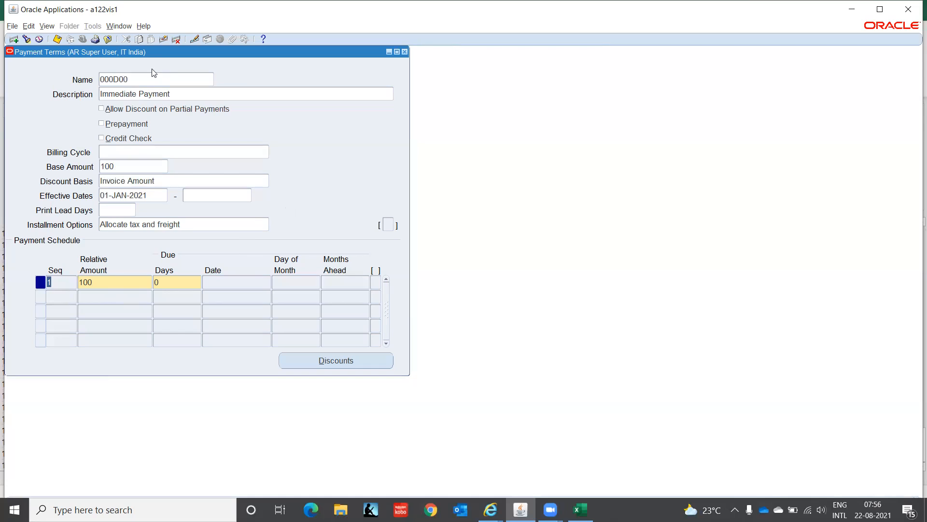
Step: Add a new payment term named 2 Installments with the same description, allowing discounts on partial payments
{"action": "left_click", "coordinate": [134, 78]}
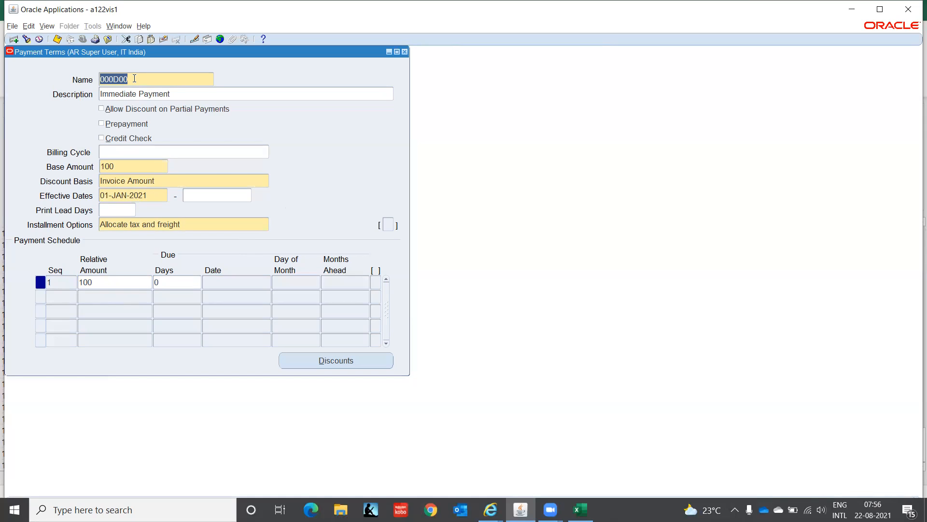
{"action": "key", "text": "ctrl+Down"}
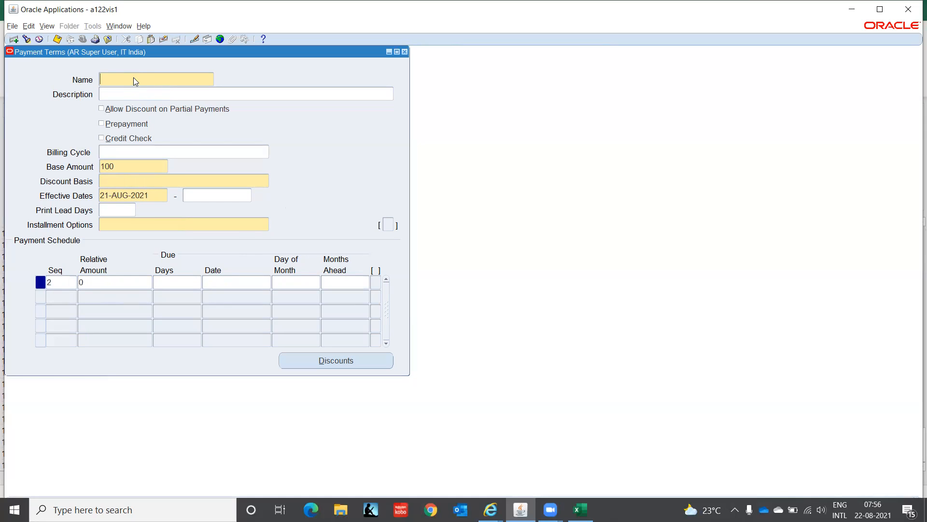
{"action": "type", "text": "2"}
{"action": "type", "text": "s"}
{"action": "key", "text": "shift+Left"}
{"action": "key", "text": "shift+Left"}
{"action": "key", "text": "shift+Left"}
{"action": "key", "text": "shift+Left"}
{"action": "key", "text": "shift+Left"}
{"action": "key", "text": "shift+Left"}
{"action": "key", "text": "shift+Left"}
{"action": "key", "text": "shift+Left"}
{"action": "key", "text": "shift+Left"}
{"action": "key", "text": "shift+Left"}
{"action": "key", "text": "shift+Left"}
{"action": "key", "text": "shift+Left"}
{"action": "key", "text": "shift+Left"}
{"action": "key", "text": "shift+Left"}
{"action": "key", "text": "ctrl+c"}
{"action": "key", "text": "Tab"}
{"action": "key", "text": "ctrl+v"}
{"action": "left_click", "coordinate": [101, 109]}
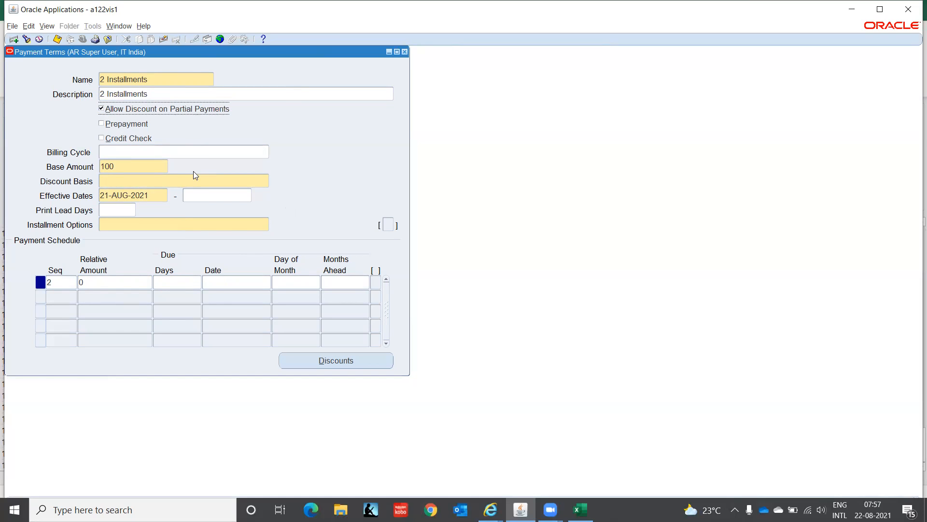
Step: Set the 2 Installments term's discount basis to Invoice Amount and its effective start date to 01-JAN-2021
{"action": "left_click", "coordinate": [203, 180]}
{"action": "left_click", "coordinate": [265, 179]}
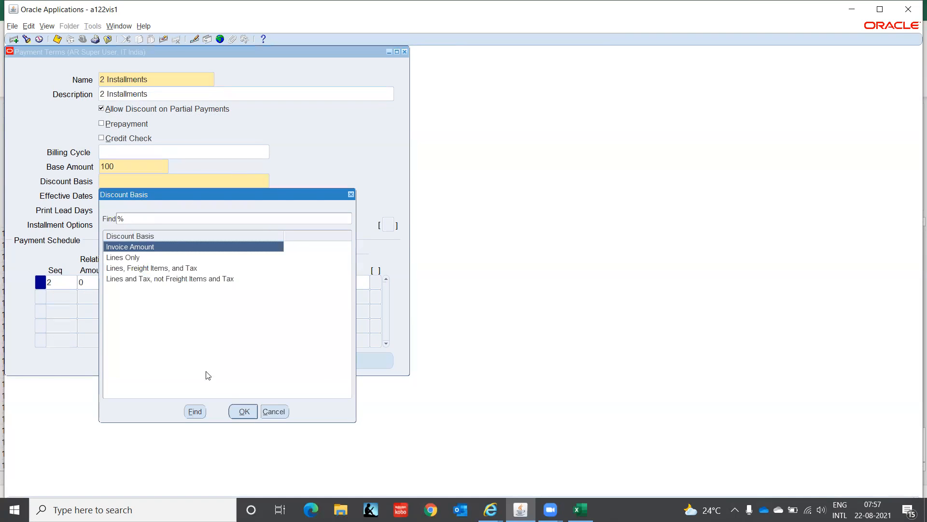
{"action": "left_click", "coordinate": [244, 411]}
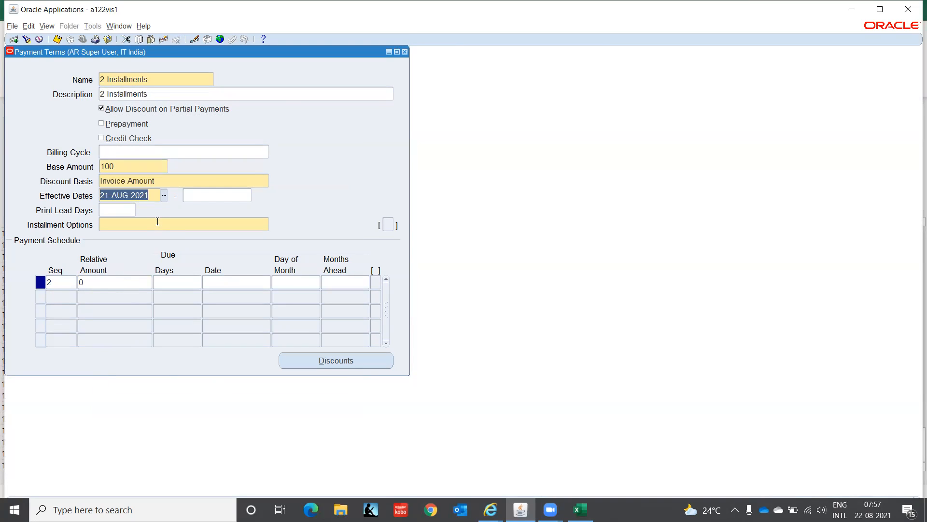
{"action": "type", "text": "01-JAN-20"}
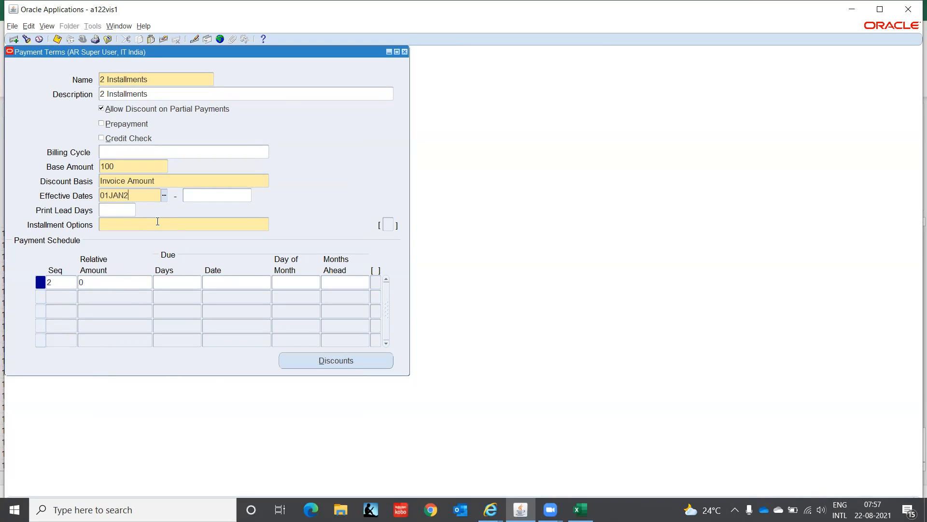
{"action": "type", "text": "21"}
{"action": "key", "text": "Tab"}
Step: Choose Allocate tax and freight as the installment option for 2 Installments
{"action": "left_click", "coordinate": [157, 221]}
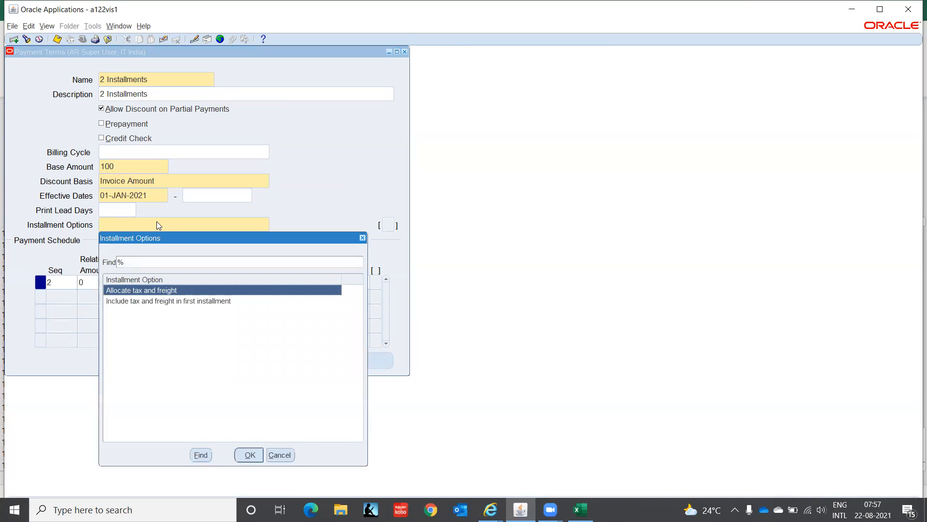
{"action": "key", "text": "Escape"}
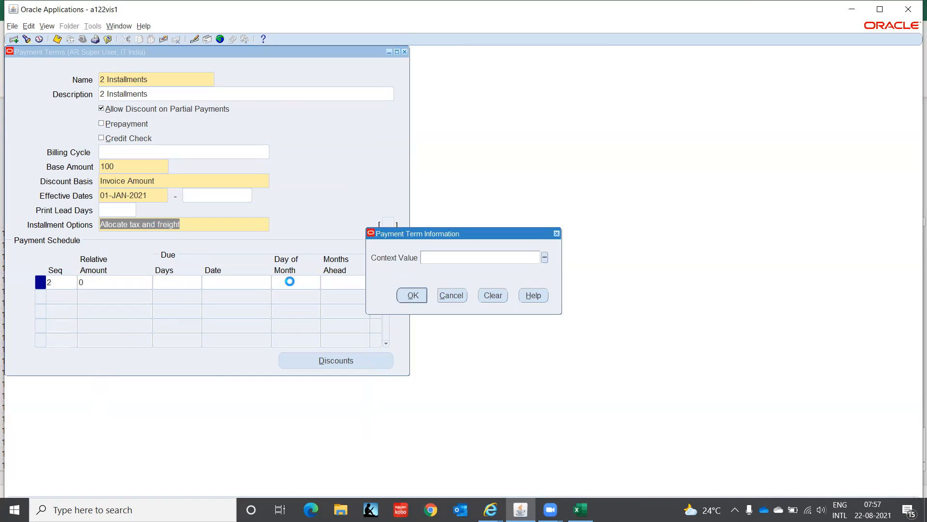
{"action": "left_click", "coordinate": [413, 296]}
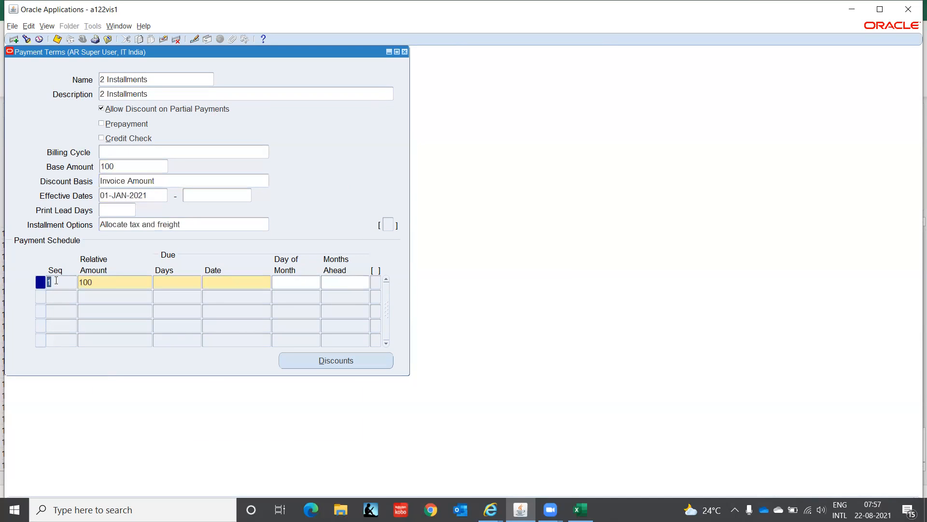
Step: Set the first installment's relative amount to 30, due in 0 days
{"action": "left_click", "coordinate": [109, 284]}
{"action": "type", "text": "30"}
{"action": "key", "text": "Tab"}
{"action": "type", "text": "0"}
{"action": "key", "text": "Tab"}
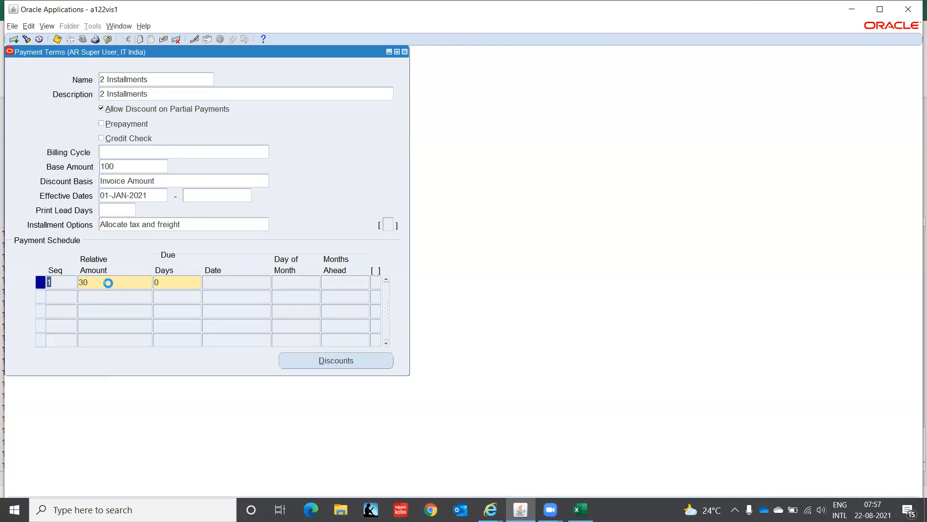
Step: Add a second installment with a relative amount of 70, due in 30 days
{"action": "key", "text": "Down"}
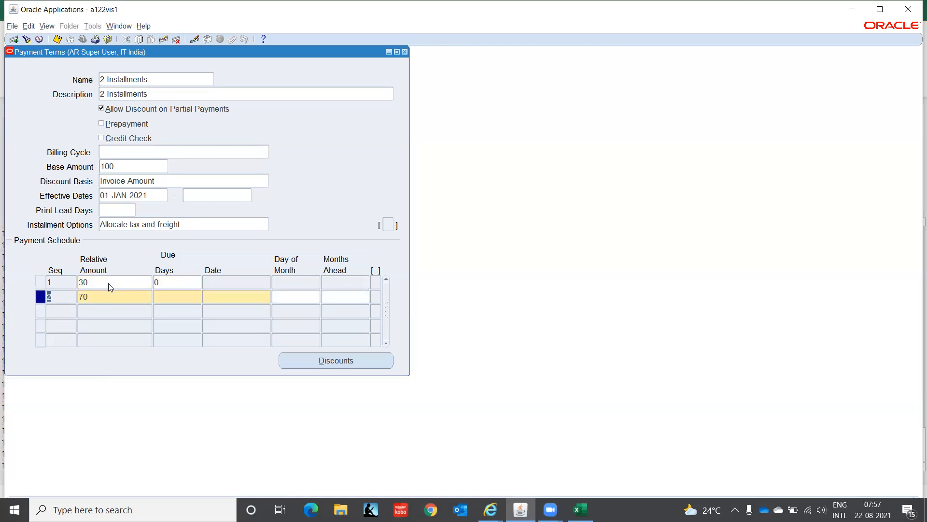
{"action": "key", "text": "Tab"}
{"action": "key", "text": "Tab"}
{"action": "left_click", "coordinate": [254, 295]}
{"action": "left_click", "coordinate": [267, 295]}
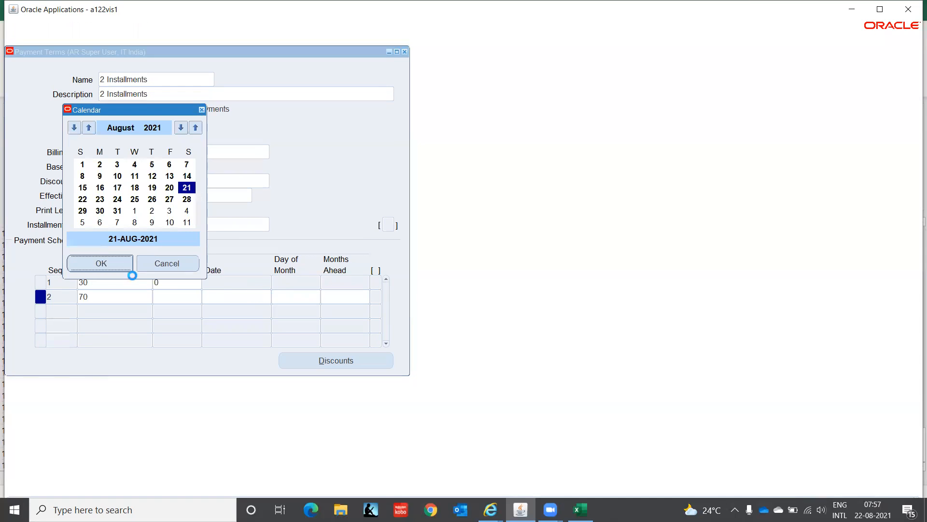
{"action": "left_click", "coordinate": [166, 263]}
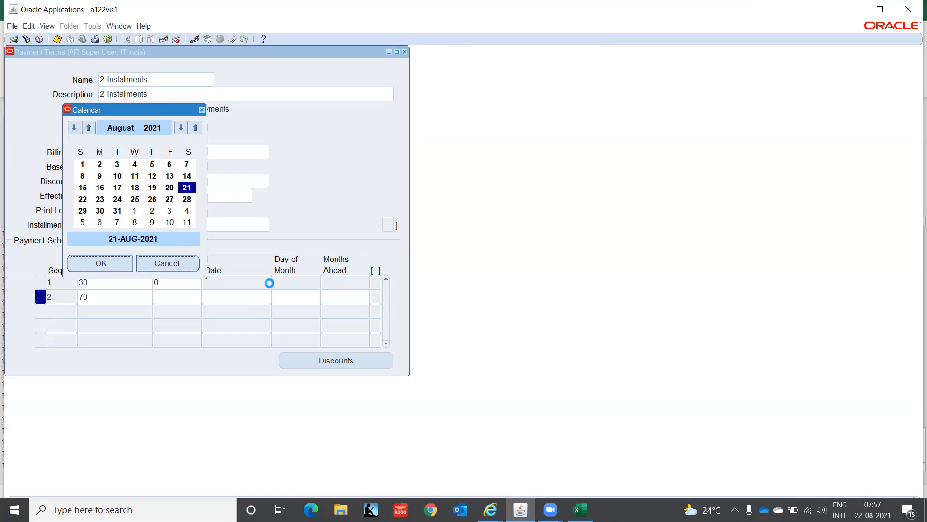
{"action": "left_click", "coordinate": [289, 297]}
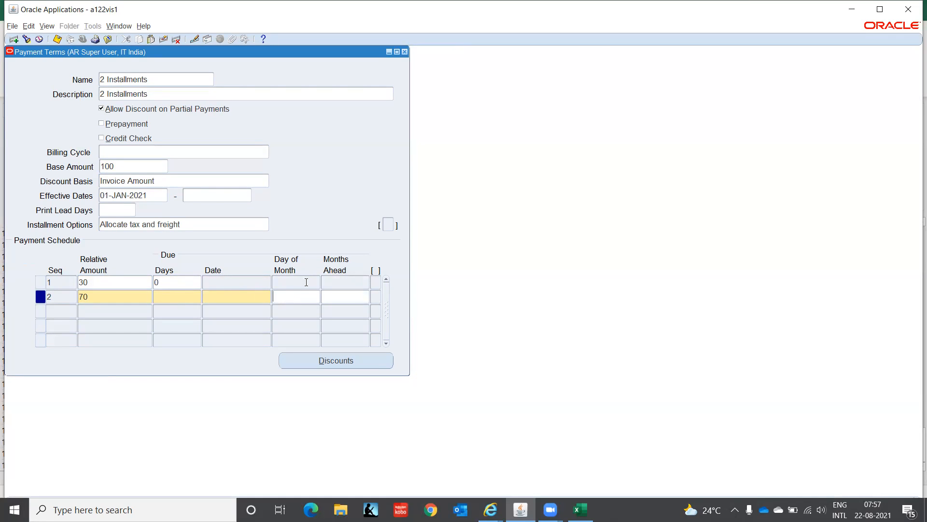
{"action": "left_click", "coordinate": [340, 295]}
{"action": "left_click", "coordinate": [163, 295]}
{"action": "type", "text": "30"}
{"action": "key", "text": "Tab"}
Step: Add a 1% discount with 0 days to the first installment and try to save the payment term
{"action": "left_click", "coordinate": [108, 282]}
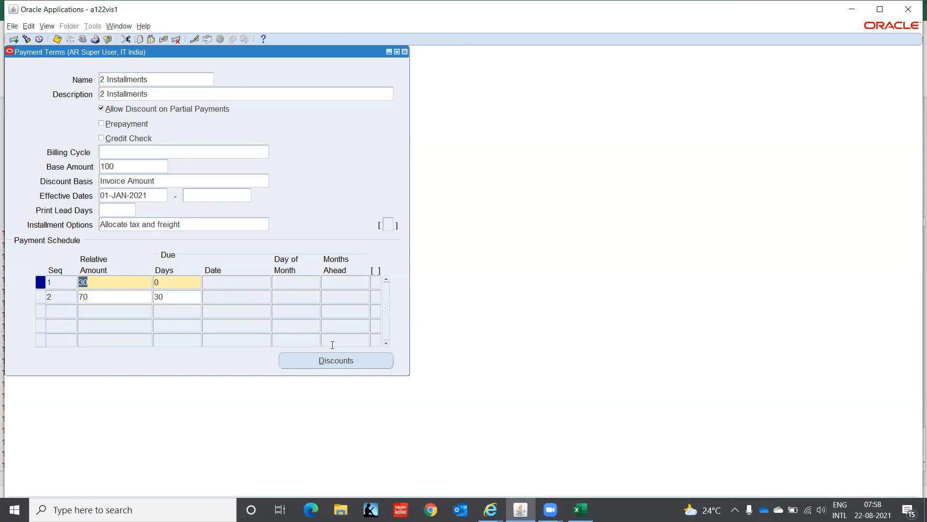
{"action": "left_click", "coordinate": [352, 362]}
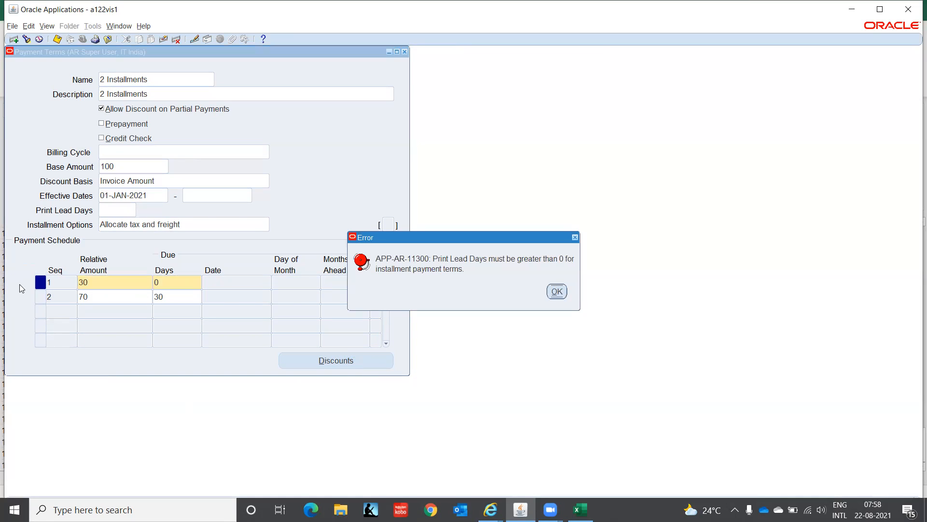
{"action": "left_click", "coordinate": [556, 292]}
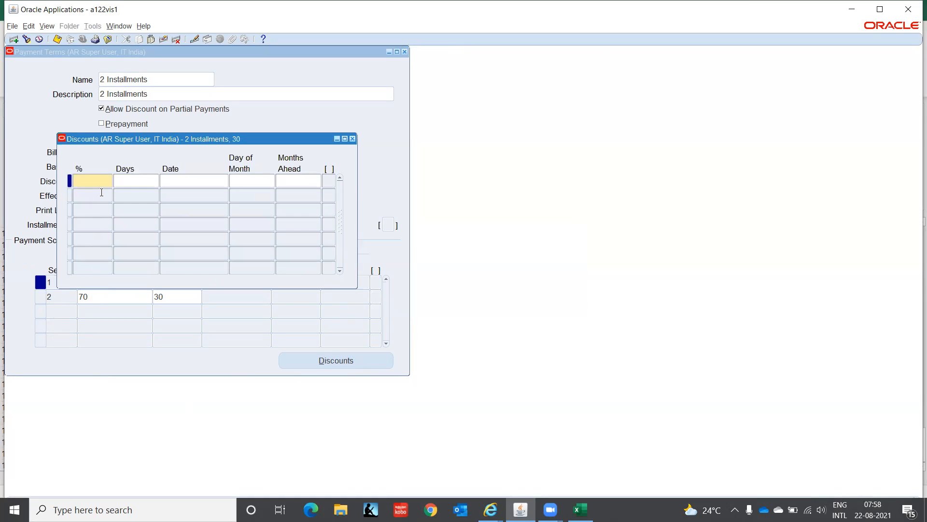
{"action": "type", "text": "1"}
{"action": "key", "text": "Tab"}
{"action": "key", "text": "ctrl+s"}
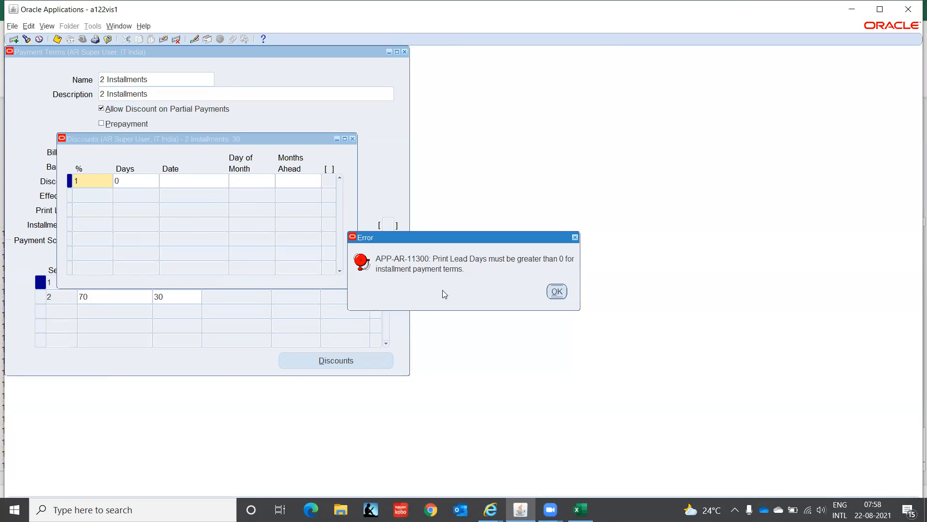
{"action": "left_click", "coordinate": [557, 291]}
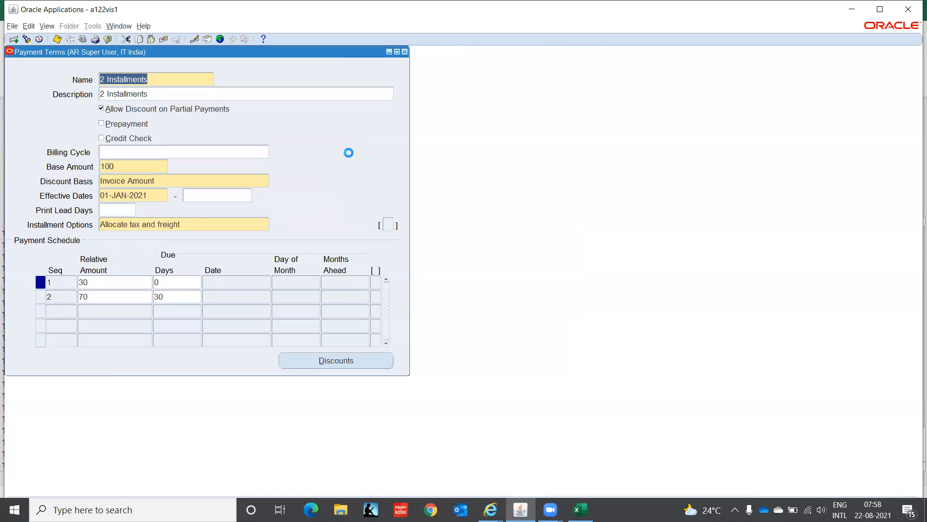
Step: Set the 2 Installments term's print lead days to 1
{"action": "left_click", "coordinate": [111, 207]}
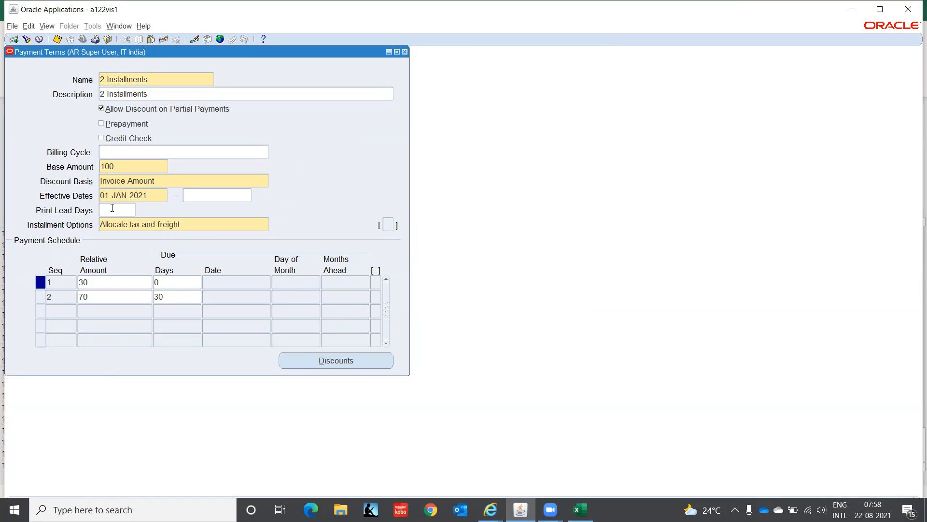
{"action": "type", "text": "1"}
{"action": "key", "text": "Tab"}
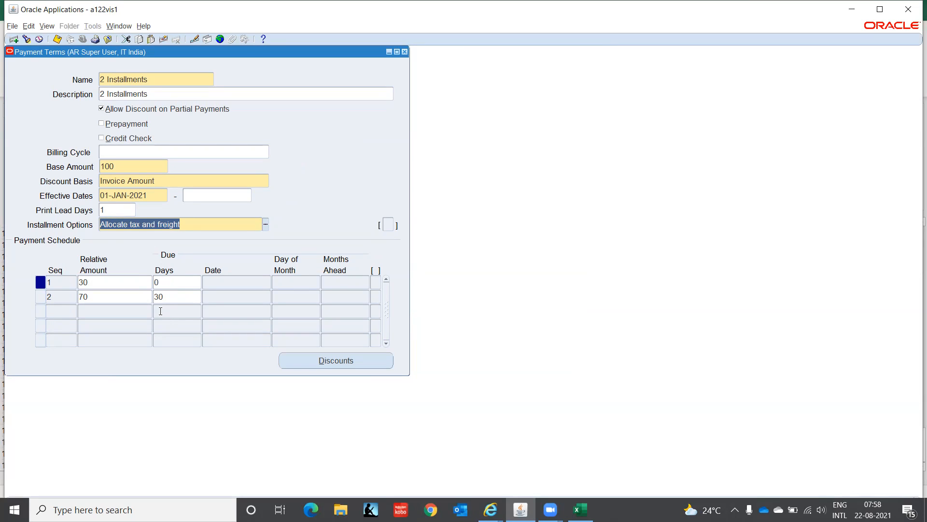
Step: Review the two schedule lines and check the discount defined for the first installment
{"action": "left_click", "coordinate": [114, 283]}
{"action": "left_click", "coordinate": [109, 296]}
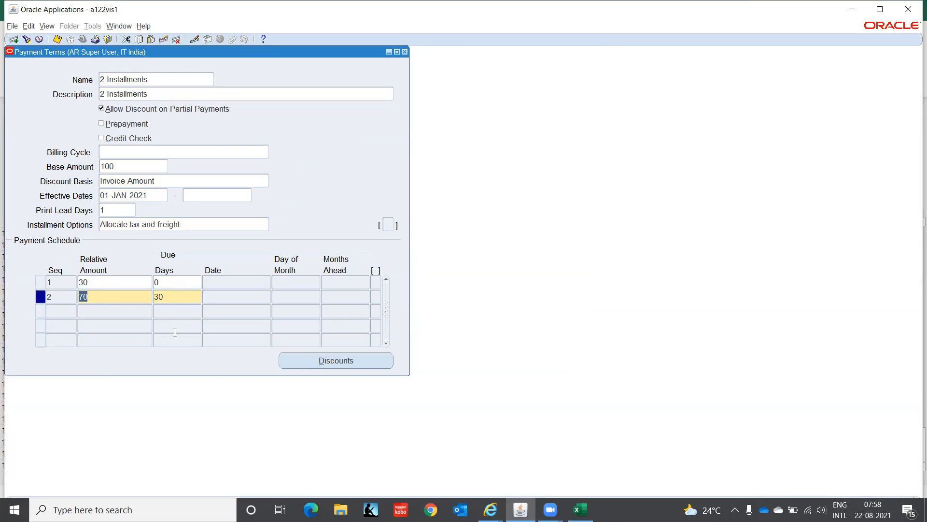
{"action": "left_click", "coordinate": [137, 282]}
{"action": "left_click", "coordinate": [323, 360]}
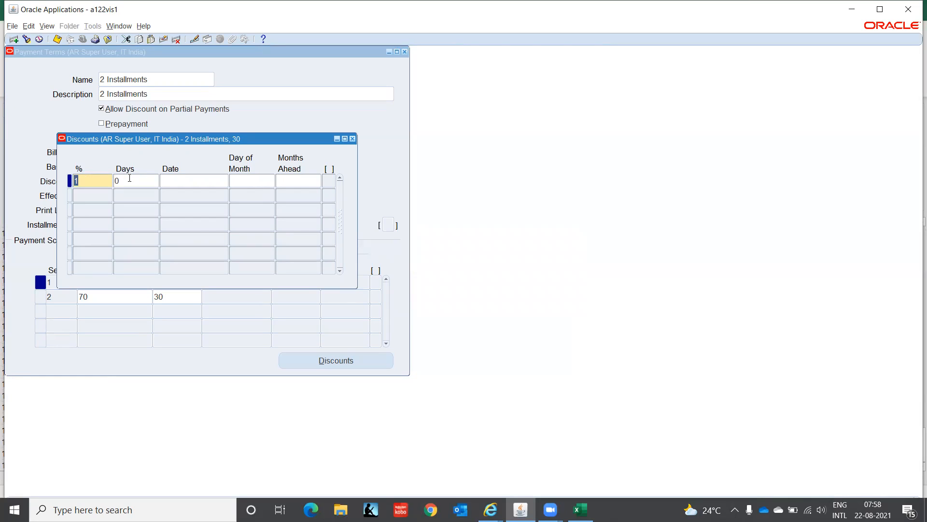
{"action": "left_click", "coordinate": [352, 139]}
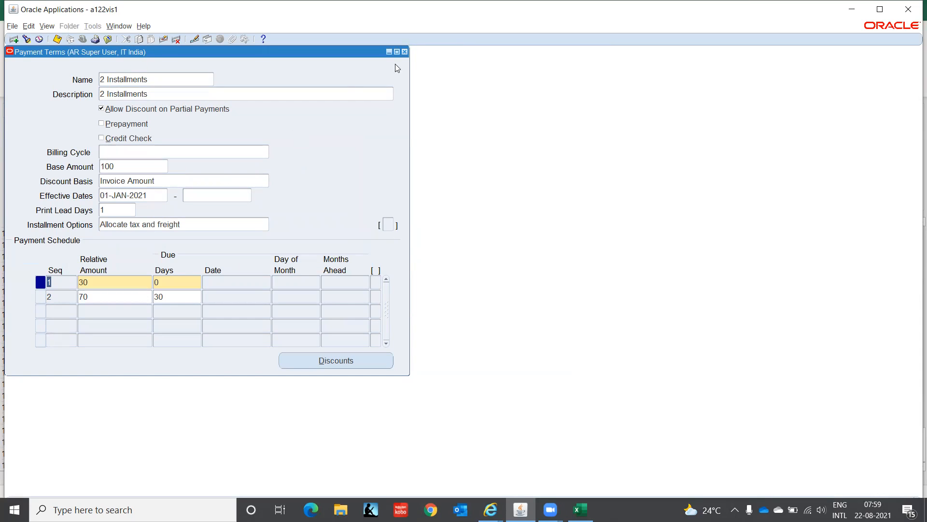
Step: Close the 2 Installments payment term and open the Standard Memo Lines form from the transactions setup
{"action": "left_click", "coordinate": [405, 53]}
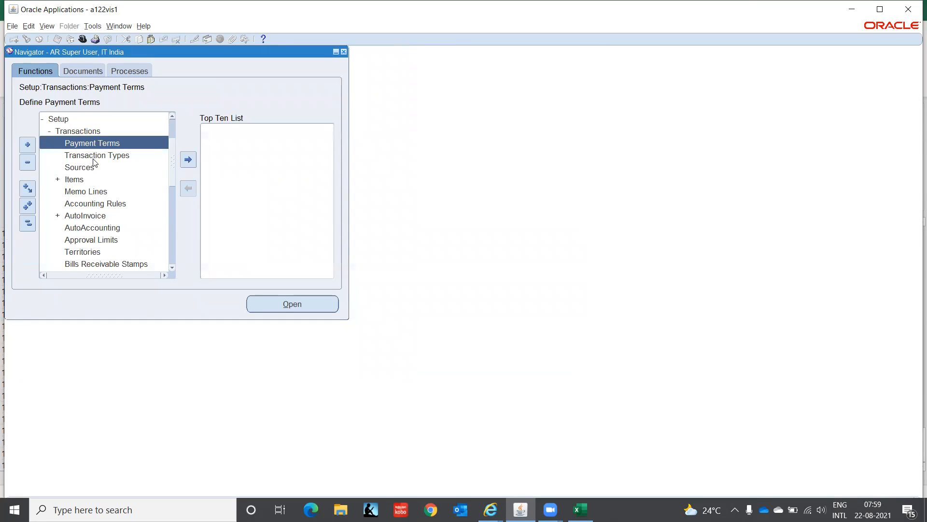
{"action": "left_click", "coordinate": [75, 180]}
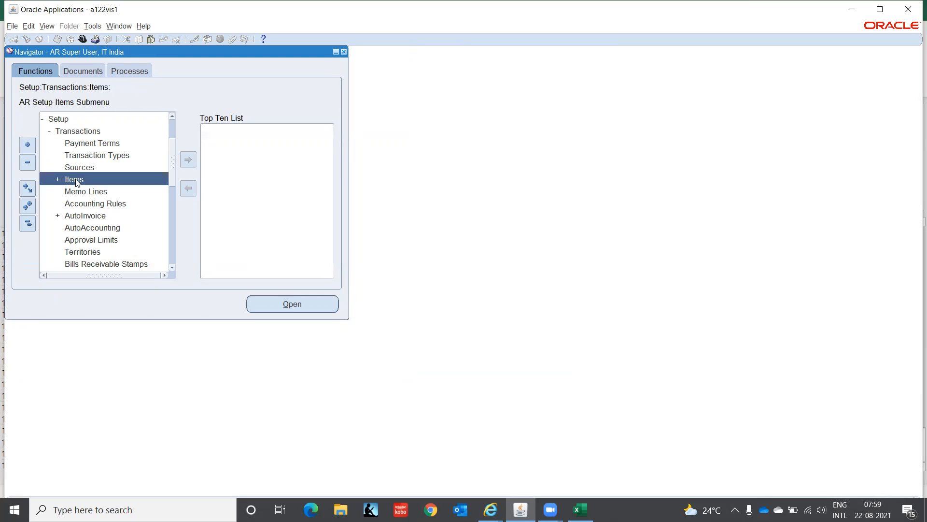
{"action": "double_click", "coordinate": [76, 179]}
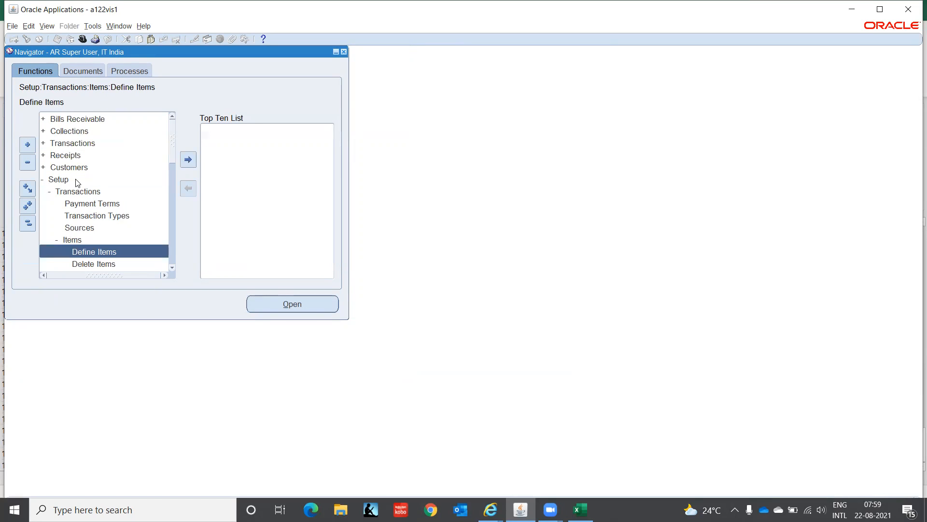
{"action": "key", "text": "Down"}
{"action": "key", "text": "Down"}
{"action": "key", "text": "Down"}
{"action": "key", "text": "Down"}
{"action": "key", "text": "Down"}
{"action": "key", "text": "Down"}
{"action": "key", "text": "Down"}
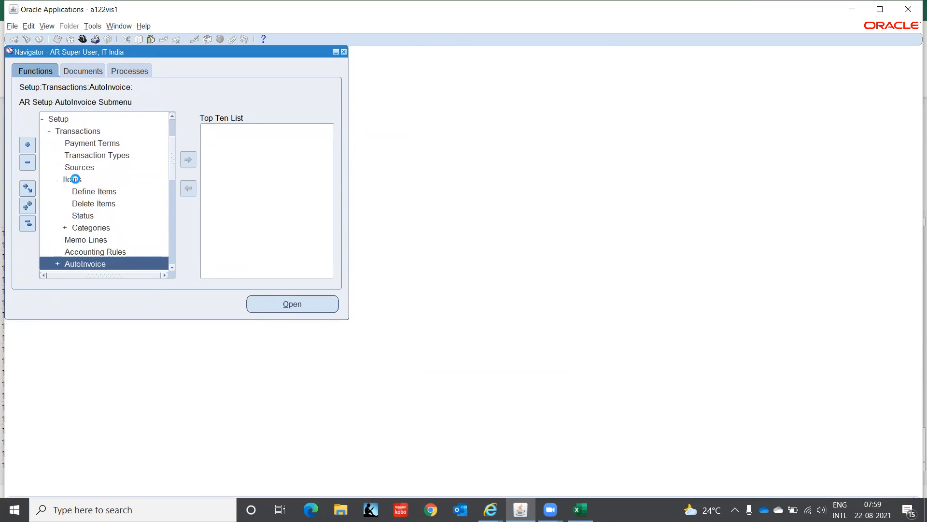
{"action": "key", "text": "Up"}
{"action": "key", "text": "Up"}
{"action": "key", "text": "Up"}
{"action": "key", "text": "Up"}
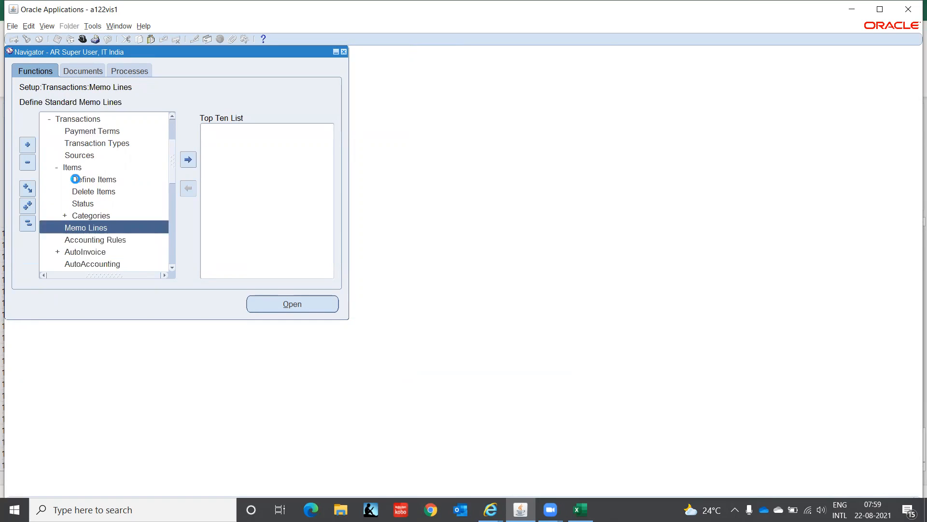
{"action": "key", "text": "Down"}
{"action": "key", "text": "Return"}
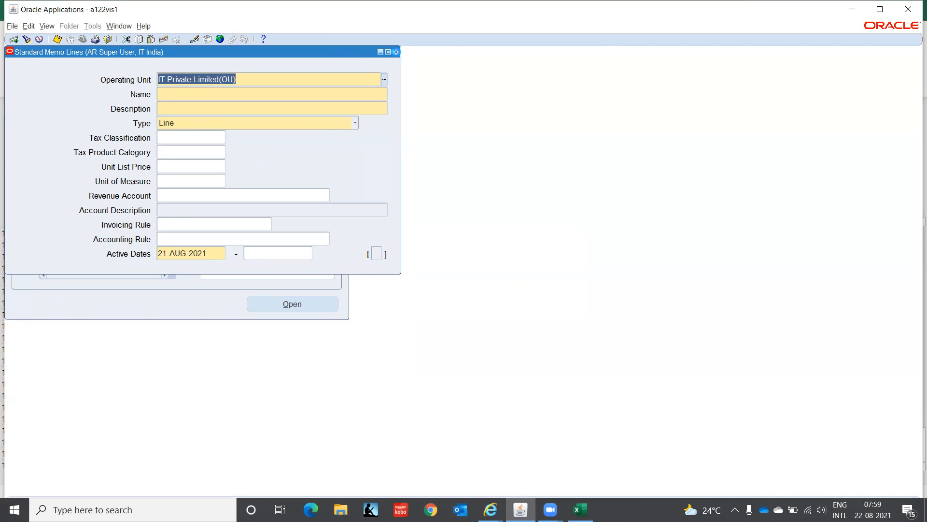
Step: Collapse the Items submenu in the transactions setup and reopen the Standard Memo Lines form
{"action": "left_click", "coordinate": [396, 54]}
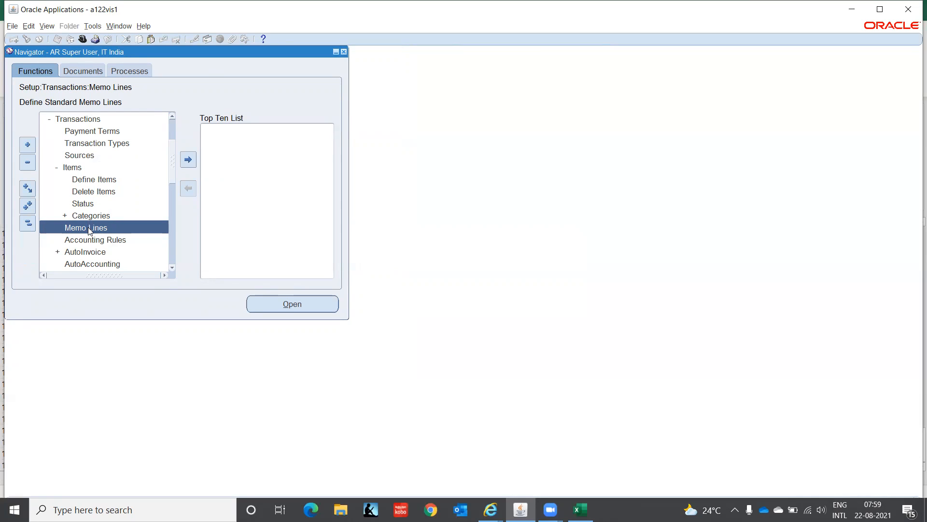
{"action": "double_click", "coordinate": [66, 169]}
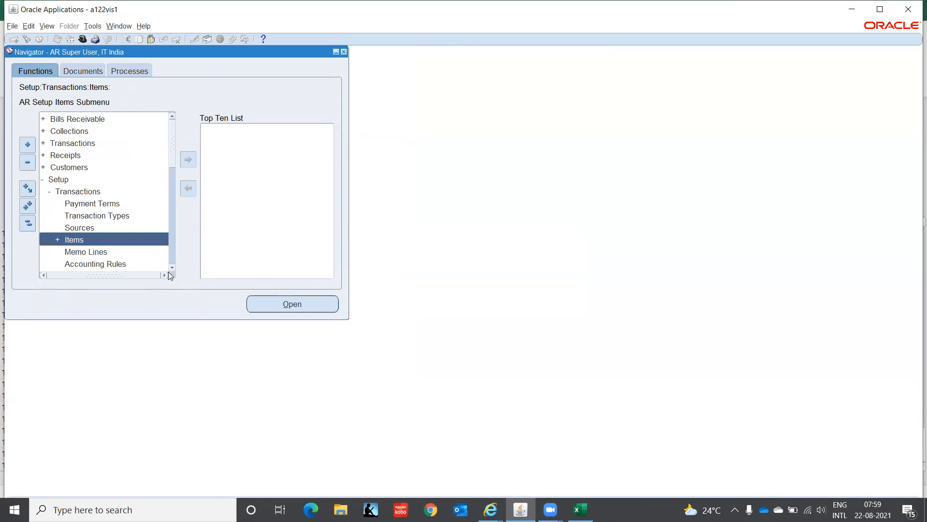
{"action": "scroll", "coordinate": [172, 267], "scroll_direction": "down", "scroll_amount": 6}
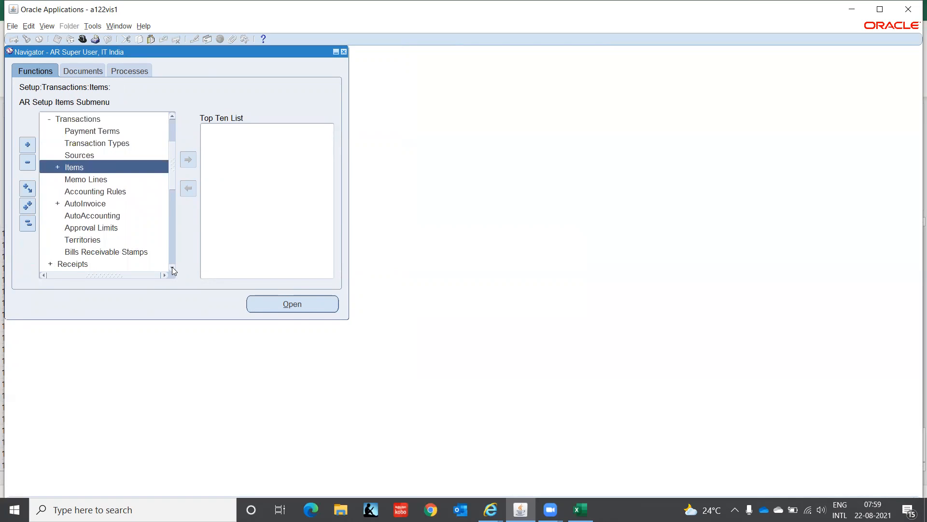
{"action": "left_click", "coordinate": [71, 180]}
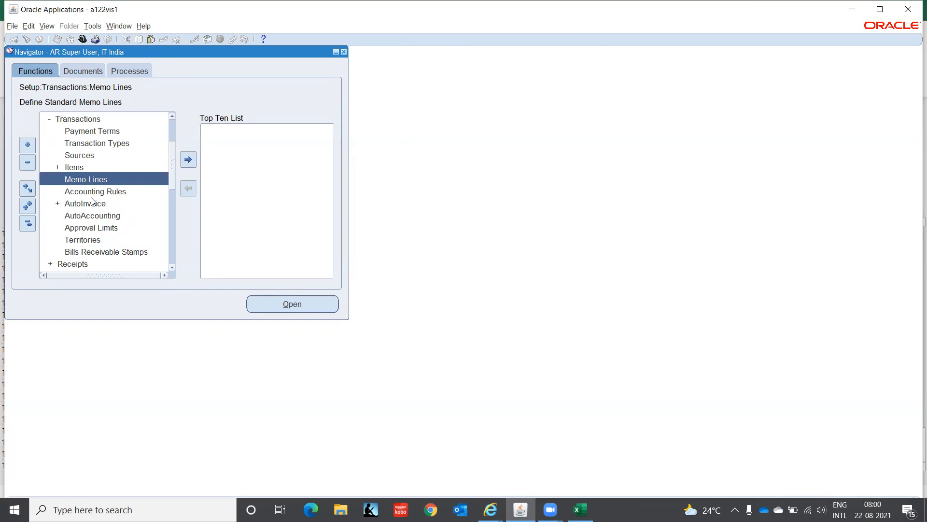
{"action": "key", "text": "Return"}
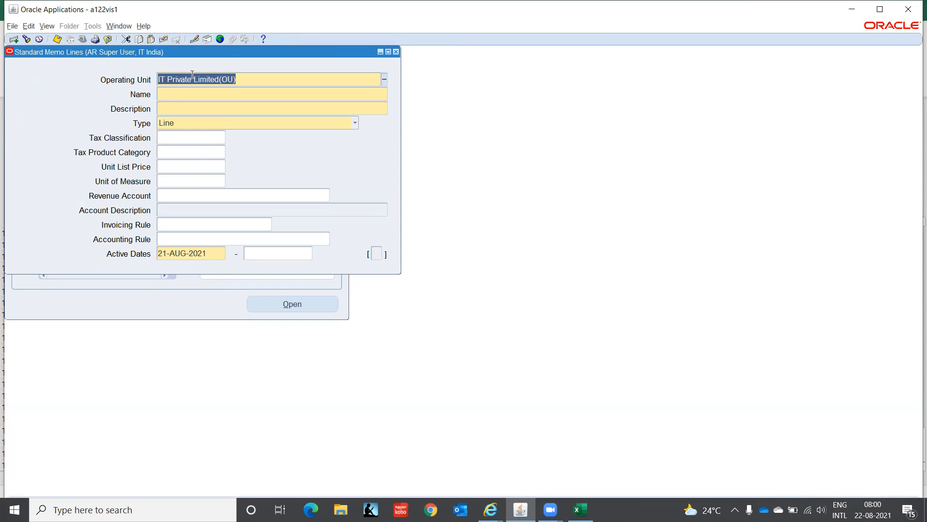
Step: Enter a memo line named Consulting with description COnsulting, keeping its type as Line
{"action": "left_click", "coordinate": [166, 92]}
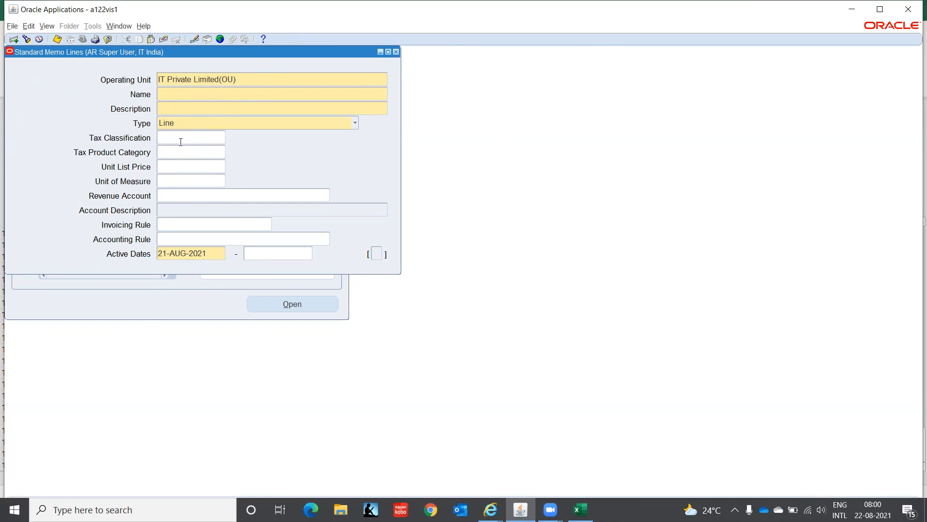
{"action": "type", "text": "Consu"}
{"action": "type", "text": "lting"}
{"action": "left_click", "coordinate": [184, 103]}
{"action": "type", "text": "COnsulting"}
{"action": "key", "text": "Tab"}
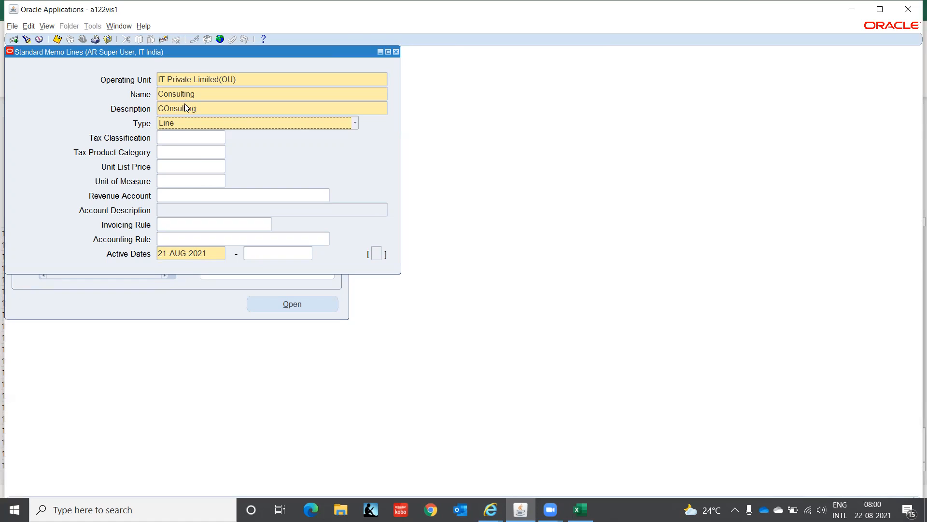
{"action": "left_click", "coordinate": [241, 125]}
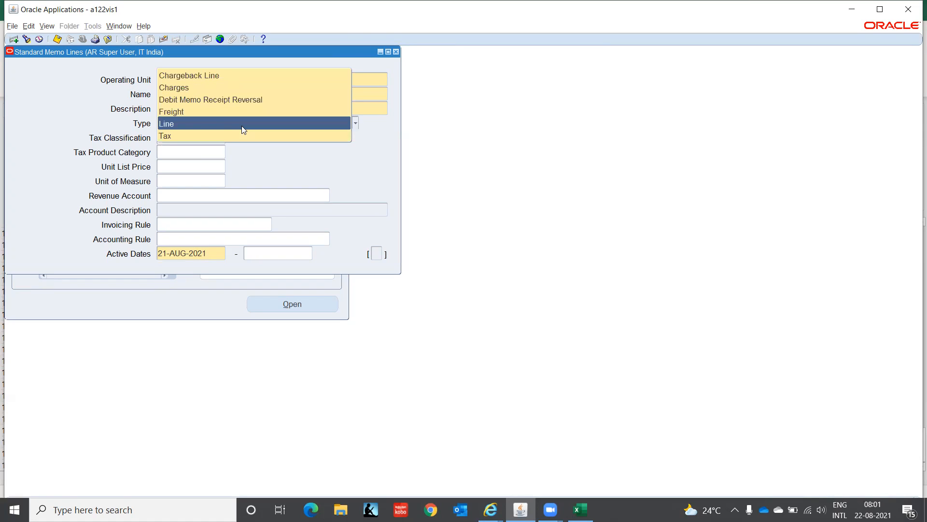
{"action": "left_click", "coordinate": [202, 123]}
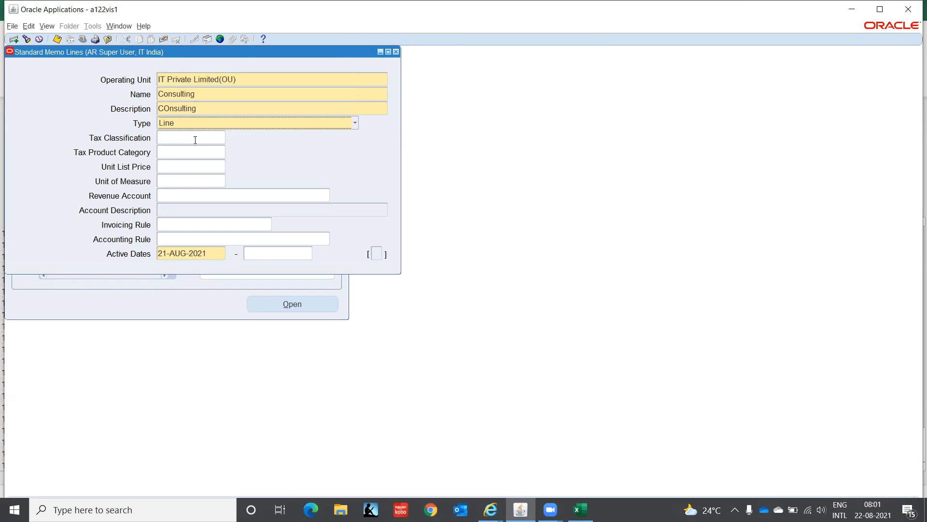
Step: Look through the available units of measure for the Consulting memo line without choosing one
{"action": "left_click", "coordinate": [178, 167]}
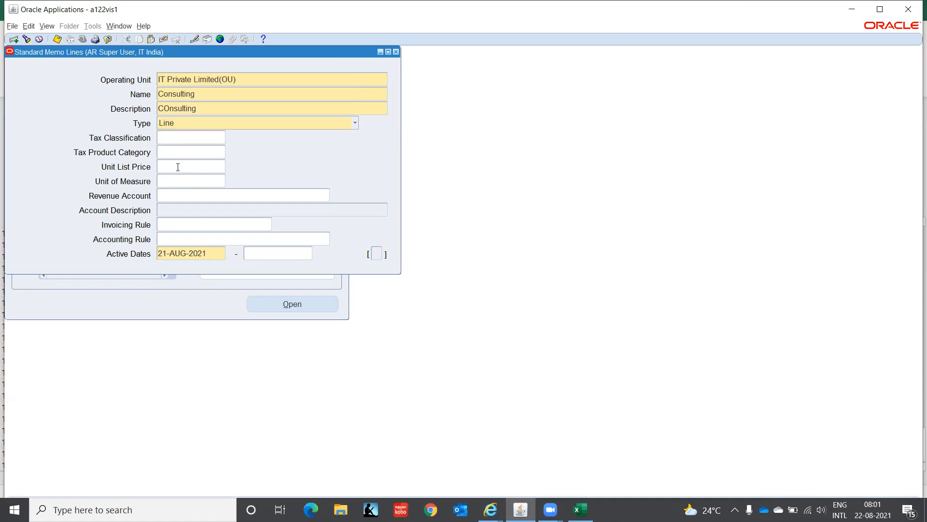
{"action": "left_click", "coordinate": [189, 182]}
{"action": "left_click", "coordinate": [222, 180]}
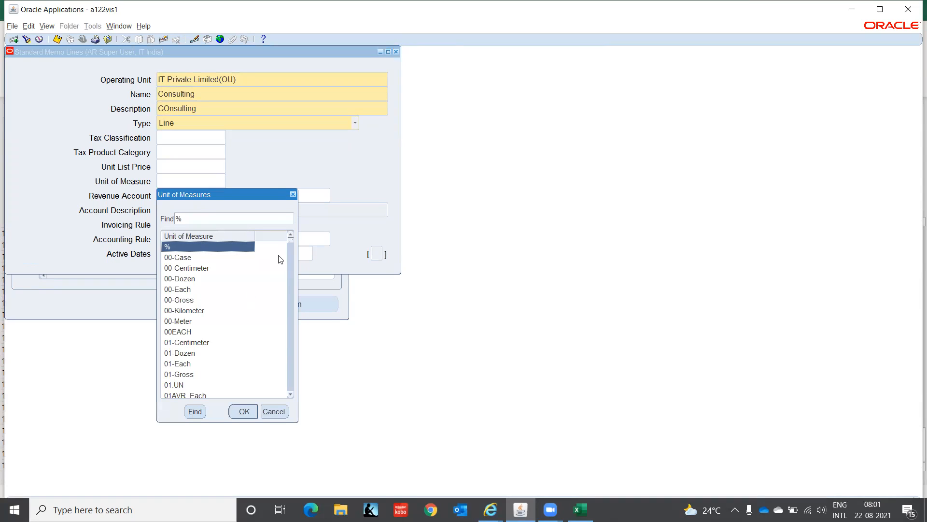
{"action": "key", "text": "Down"}
{"action": "key", "text": "Down"}
{"action": "key", "text": "Down"}
{"action": "key", "text": "Down"}
{"action": "key", "text": "Down"}
{"action": "key", "text": "Down"}
{"action": "key", "text": "Down"}
{"action": "key", "text": "Down"}
{"action": "key", "text": "Down"}
{"action": "key", "text": "Down"}
{"action": "key", "text": "Down"}
{"action": "key", "text": "Down"}
{"action": "key", "text": "Down"}
{"action": "key", "text": "Down"}
{"action": "key", "text": "Down"}
{"action": "key", "text": "Down"}
{"action": "key", "text": "Down"}
{"action": "key", "text": "Down"}
{"action": "key", "text": "Down"}
{"action": "key", "text": "Down"}
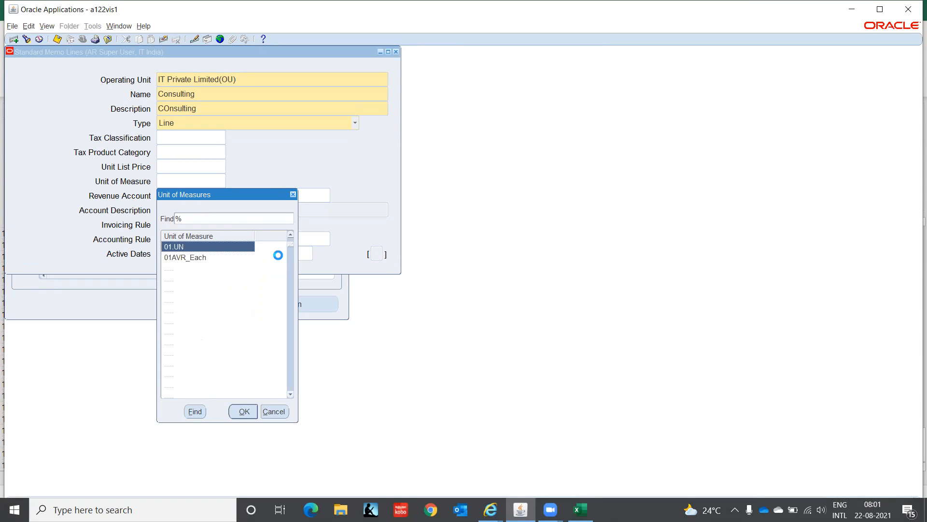
{"action": "key", "text": "Down"}
{"action": "key", "text": "Down"}
{"action": "key", "text": "Down"}
{"action": "key", "text": "Down"}
{"action": "key", "text": "Down"}
{"action": "key", "text": "Down"}
{"action": "key", "text": "Down"}
{"action": "key", "text": "Down"}
{"action": "key", "text": "Down"}
{"action": "key", "text": "Down"}
{"action": "key", "text": "Down"}
{"action": "key", "text": "Down"}
{"action": "key", "text": "Down"}
{"action": "key", "text": "Down"}
{"action": "key", "text": "Down"}
{"action": "key", "text": "Down"}
{"action": "key", "text": "Down"}
{"action": "key", "text": "Down"}
{"action": "key", "text": "Down"}
{"action": "key", "text": "Down"}
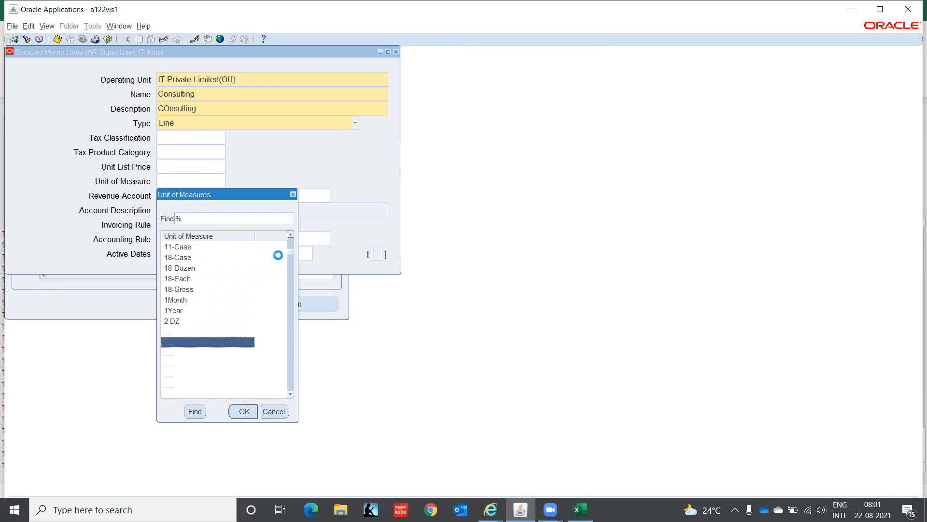
{"action": "key", "text": "Down"}
{"action": "key", "text": "Down"}
{"action": "key", "text": "Down"}
{"action": "key", "text": "Down"}
{"action": "key", "text": "Down"}
{"action": "key", "text": "Down"}
{"action": "key", "text": "Down"}
{"action": "key", "text": "Down"}
{"action": "key", "text": "Down"}
{"action": "key", "text": "Down"}
{"action": "key", "text": "Down"}
{"action": "key", "text": "Down"}
{"action": "key", "text": "Down"}
{"action": "key", "text": "Down"}
{"action": "key", "text": "Down"}
{"action": "key", "text": "Down"}
{"action": "key", "text": "Down"}
{"action": "key", "text": "Down"}
{"action": "key", "text": "Down"}
{"action": "key", "text": "Down"}
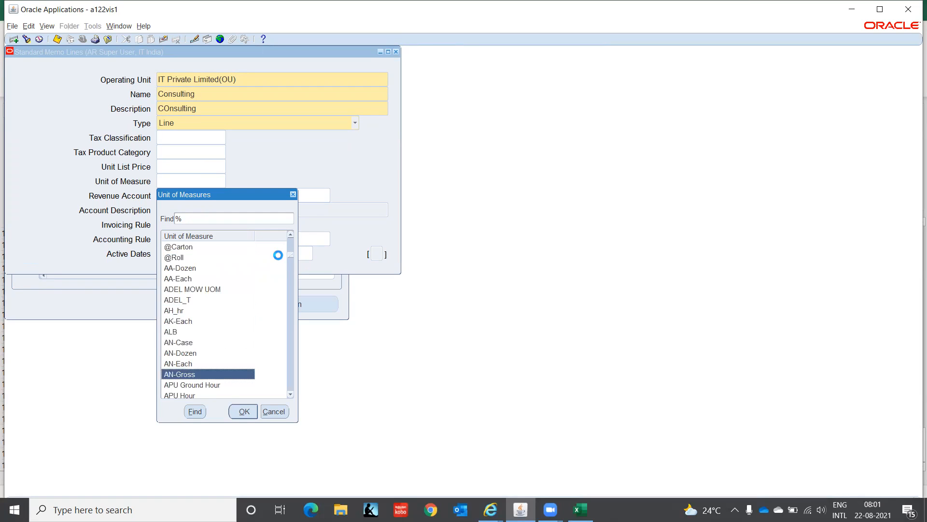
{"action": "key", "text": "Down"}
{"action": "key", "text": "Down"}
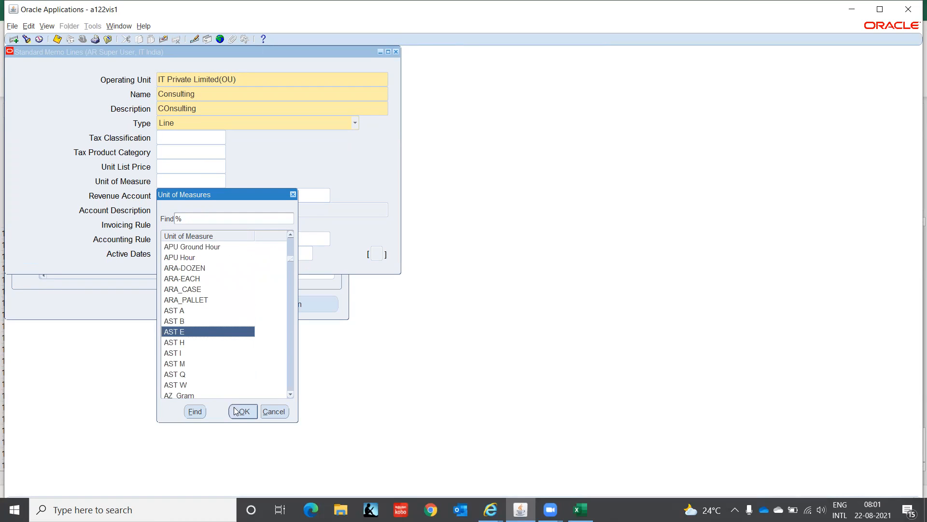
{"action": "left_click", "coordinate": [274, 412]}
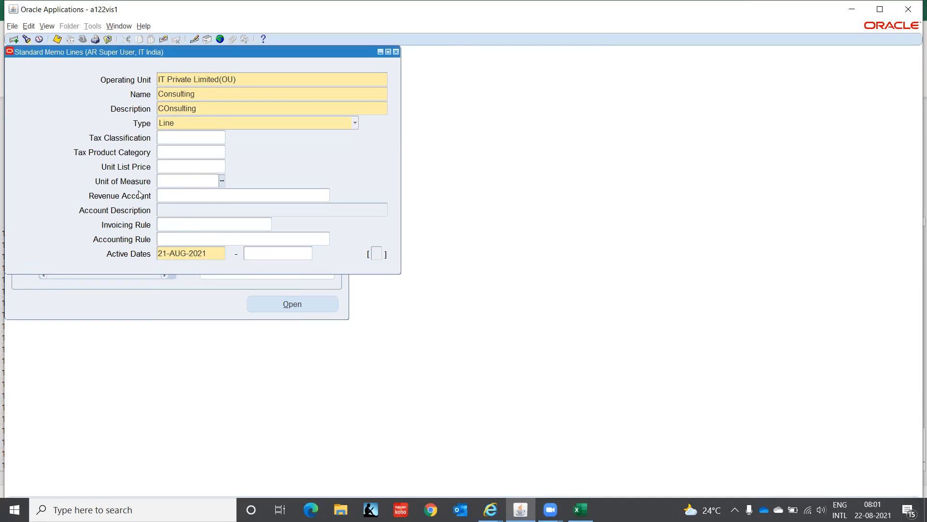
Step: Set the memo line's revenue account to C1.CHN.000.4130.00.0000
{"action": "left_click", "coordinate": [212, 195]}
{"action": "left_click", "coordinate": [327, 196]}
{"action": "type", "text": "C1"}
{"action": "key", "text": "Tab"}
{"action": "type", "text": "CHN"}
{"action": "key", "text": "Tab"}
{"action": "type", "text": "000"}
{"action": "key", "text": "Tab"}
{"action": "type", "text": "4130"}
{"action": "key", "text": "Tab"}
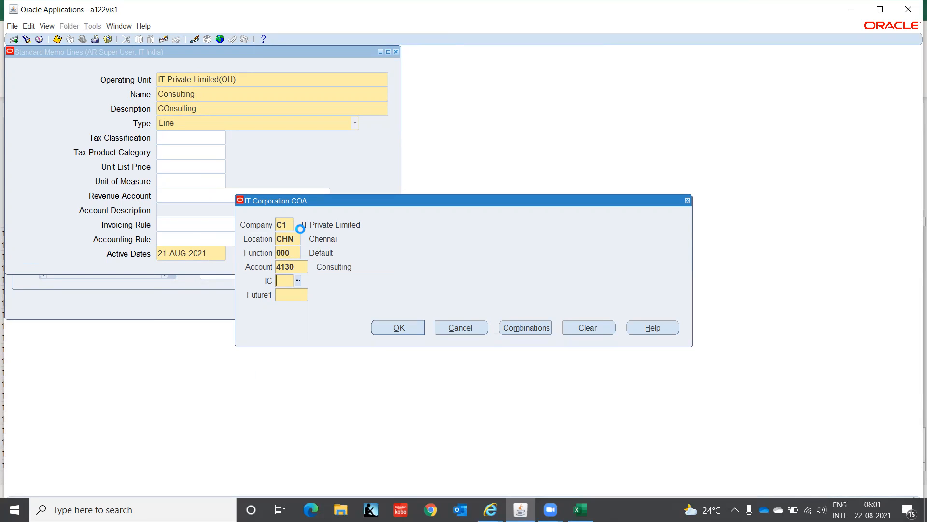
{"action": "type", "text": "00"}
{"action": "key", "text": "Tab"}
{"action": "type", "text": "0000"}
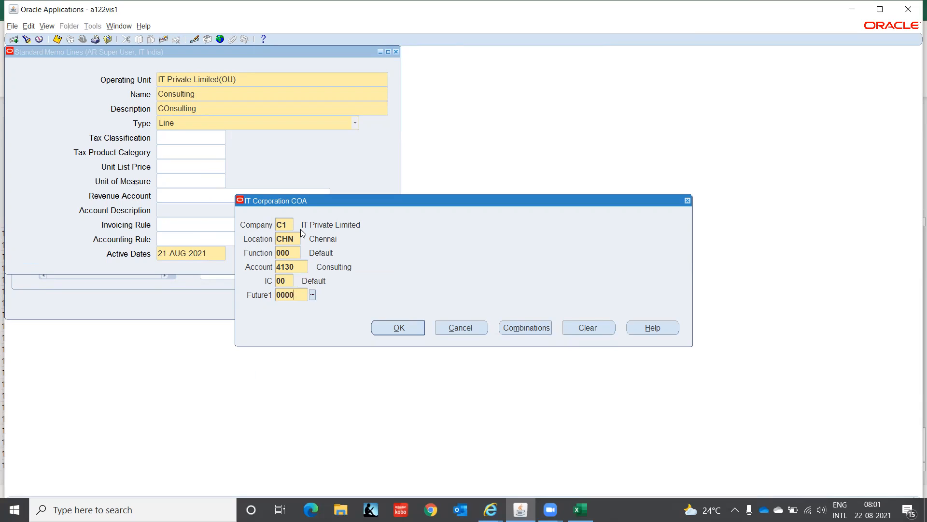
{"action": "key", "text": "Tab"}
{"action": "key", "text": "Return"}
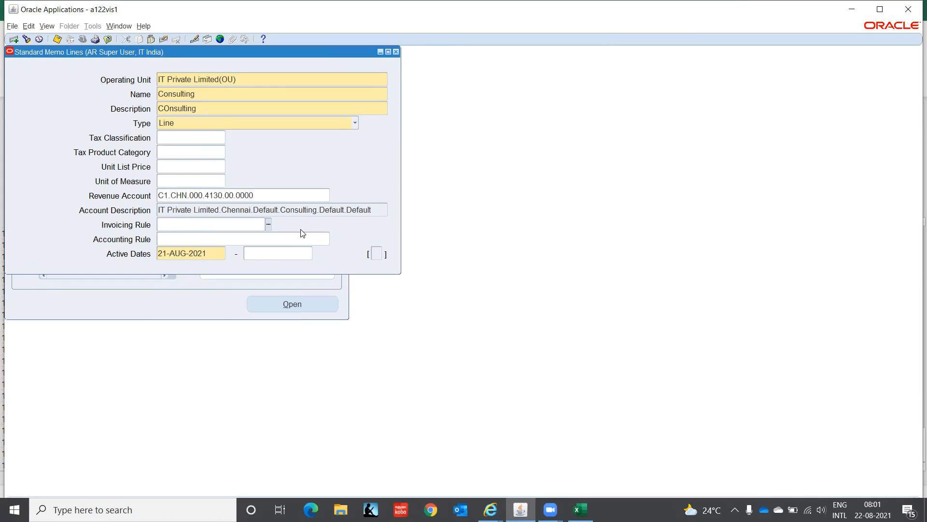
Step: Check the invoicing rules without choosing one and look through the accounting rules available for the Consulting memo line
{"action": "left_click", "coordinate": [269, 225]}
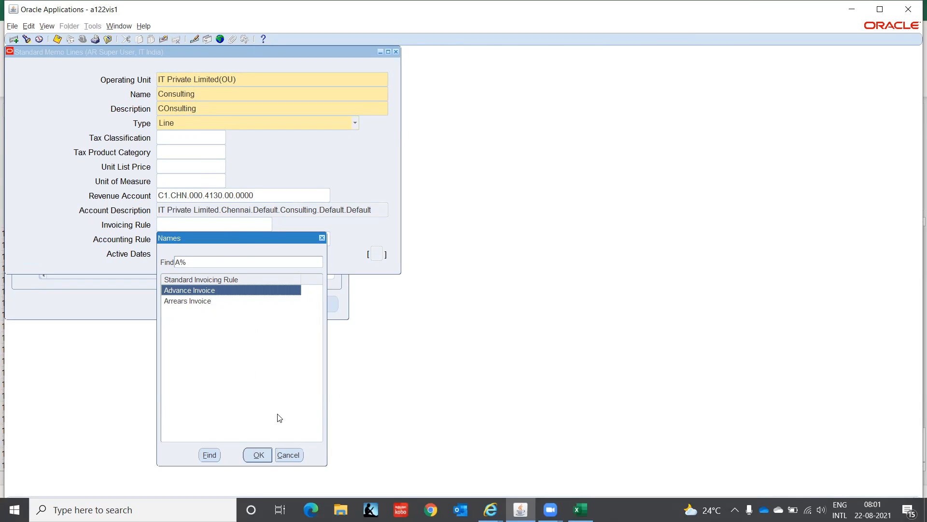
{"action": "left_click", "coordinate": [288, 456]}
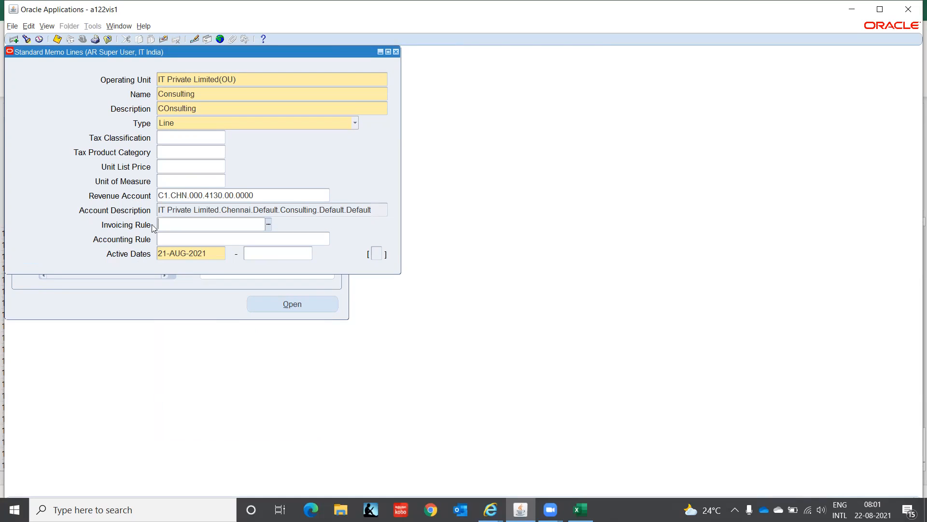
{"action": "left_click", "coordinate": [253, 239]}
{"action": "left_click", "coordinate": [326, 239]}
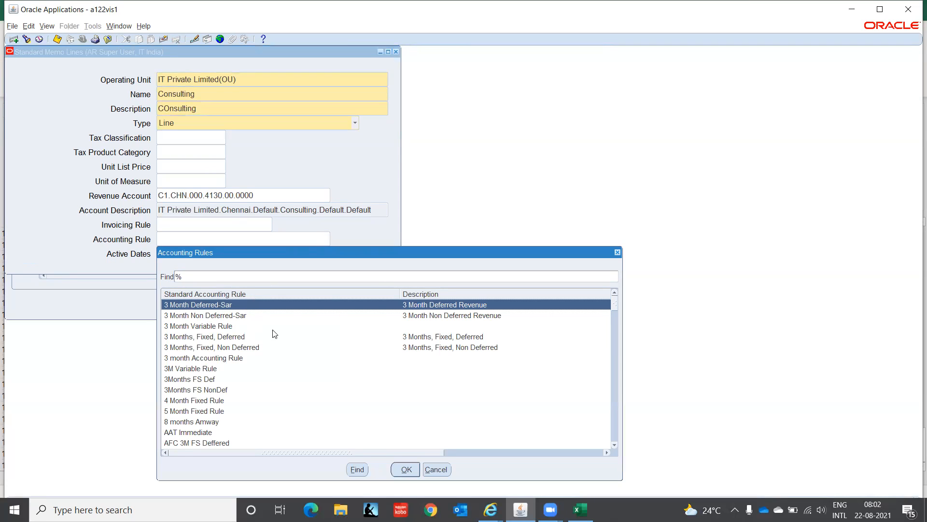
{"action": "left_click_drag", "start_coordinate": [614, 300], "coordinate": [617, 333]}
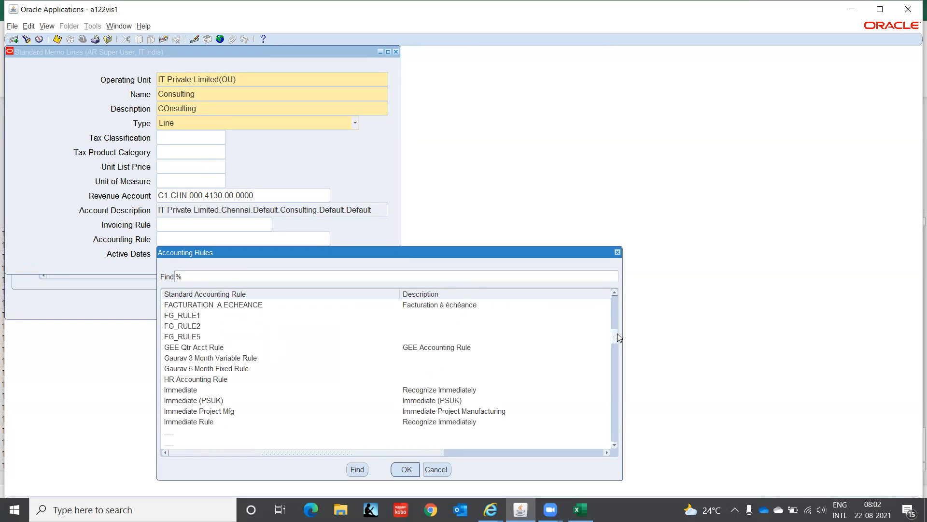
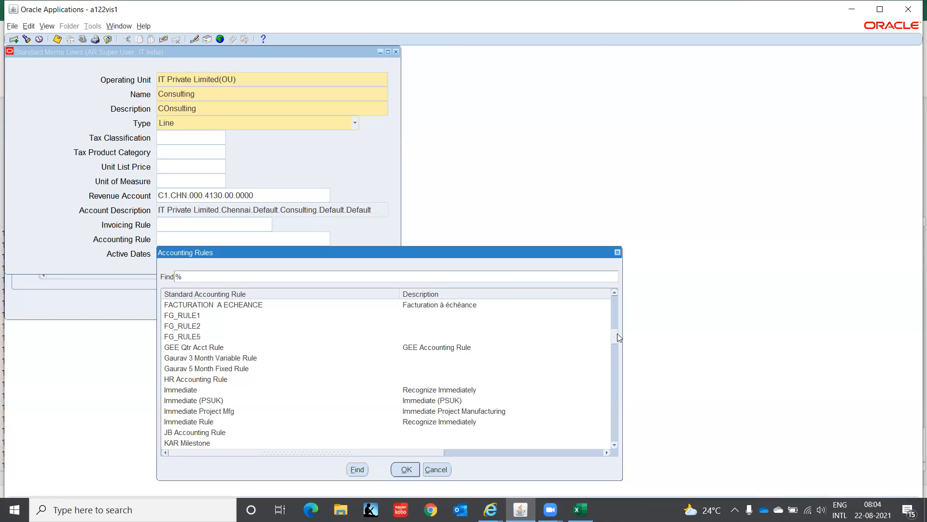
Step: Leave the accounting rule empty, set the memo line's active start date to 01-JAN-2021 and save the memo line
{"action": "left_click", "coordinate": [449, 470]}
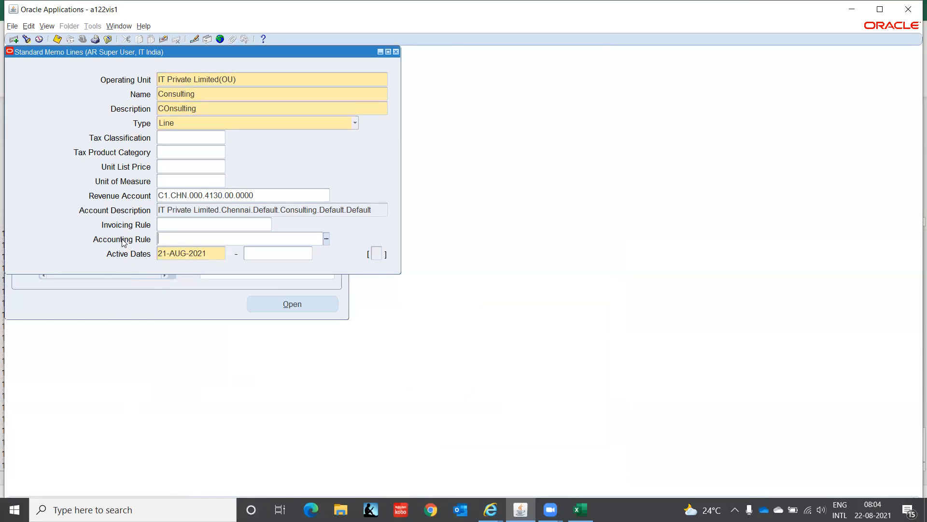
{"action": "left_click", "coordinate": [215, 252]}
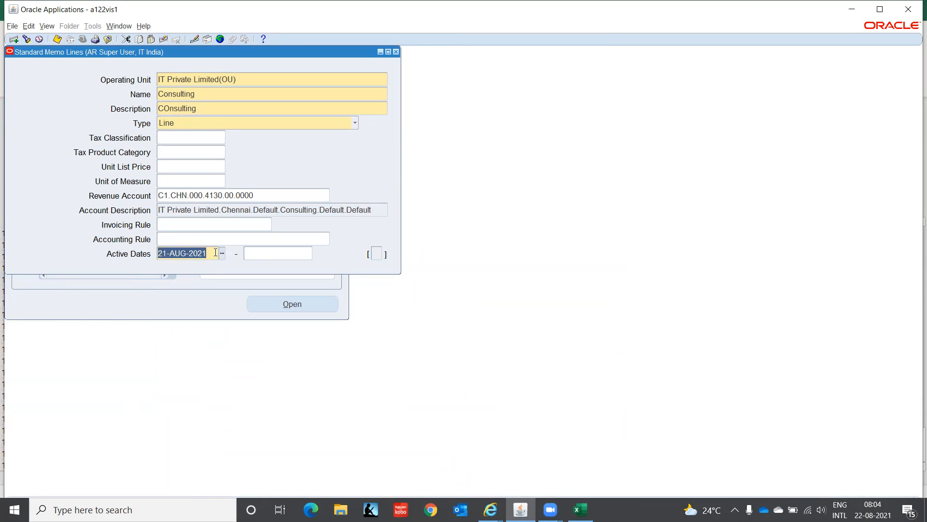
{"action": "type", "text": "01JAN2021"}
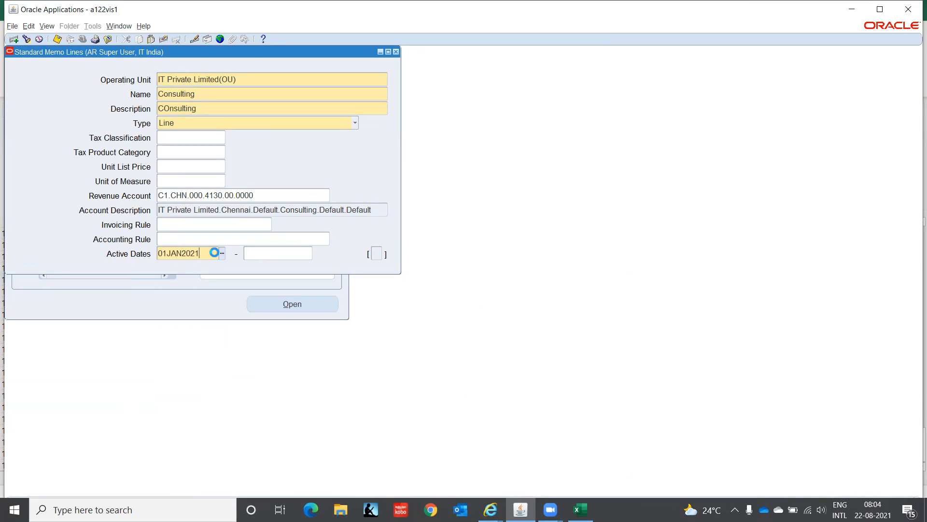
{"action": "key", "text": "Tab"}
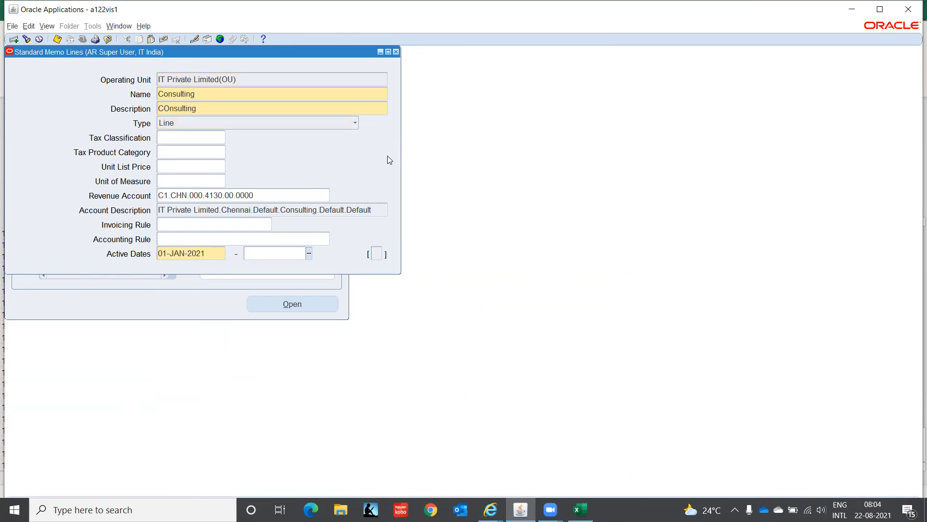
Step: Correct the memo line's description to Consulting, save it and close the Standard Memo Lines form
{"action": "double_click", "coordinate": [169, 110]}
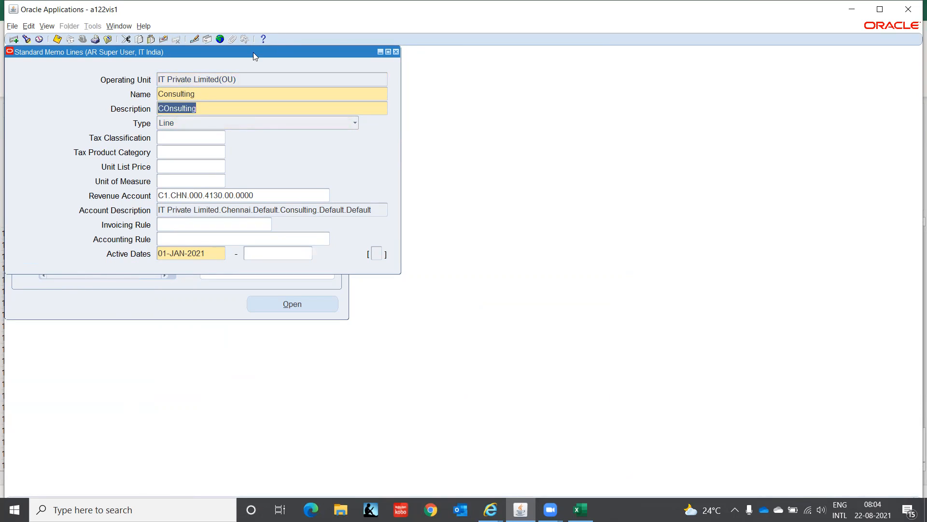
{"action": "key", "text": "Left"}
{"action": "key", "text": "Left"}
{"action": "key", "text": "Left"}
{"action": "key", "text": "Left"}
{"action": "key", "text": "Left"}
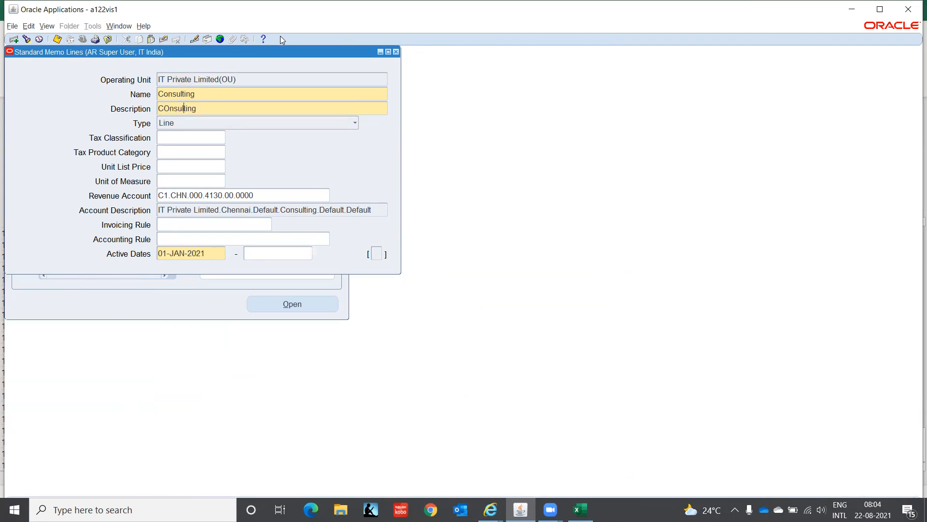
{"action": "key", "text": "BackSpace"}
{"action": "type", "text": "o"}
{"action": "key", "text": "Tab"}
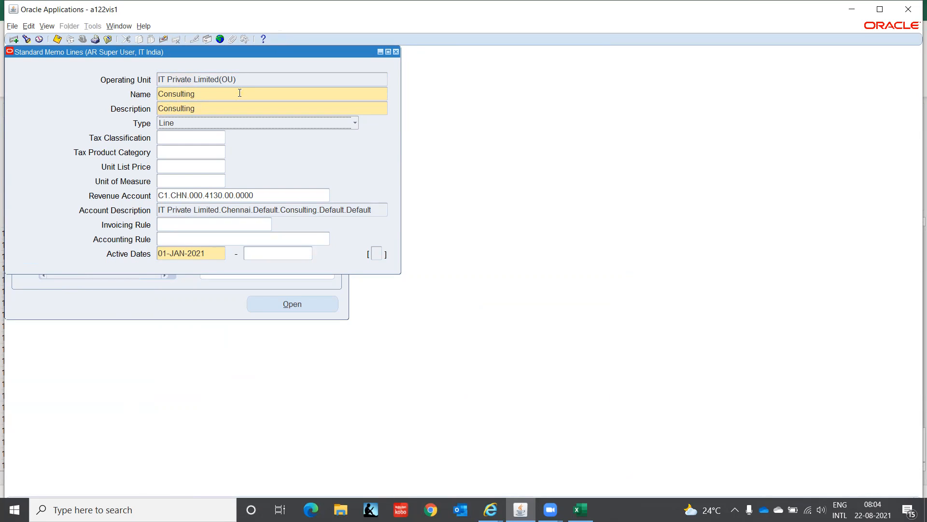
{"action": "left_click", "coordinate": [396, 52]}
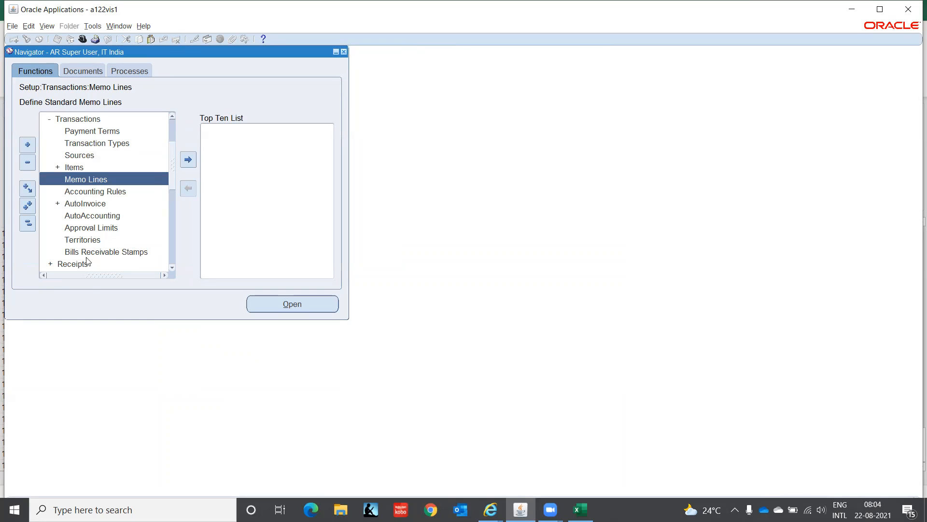
Step: Open the Accounting Rules setup, query all existing rules to examine one's type, period and schedule, and close the form
{"action": "left_click", "coordinate": [99, 227]}
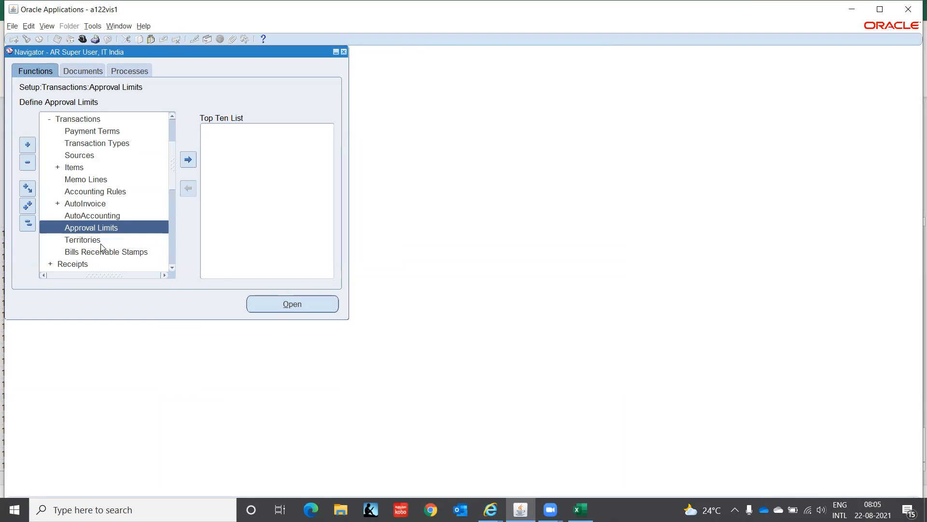
{"action": "left_click", "coordinate": [87, 208]}
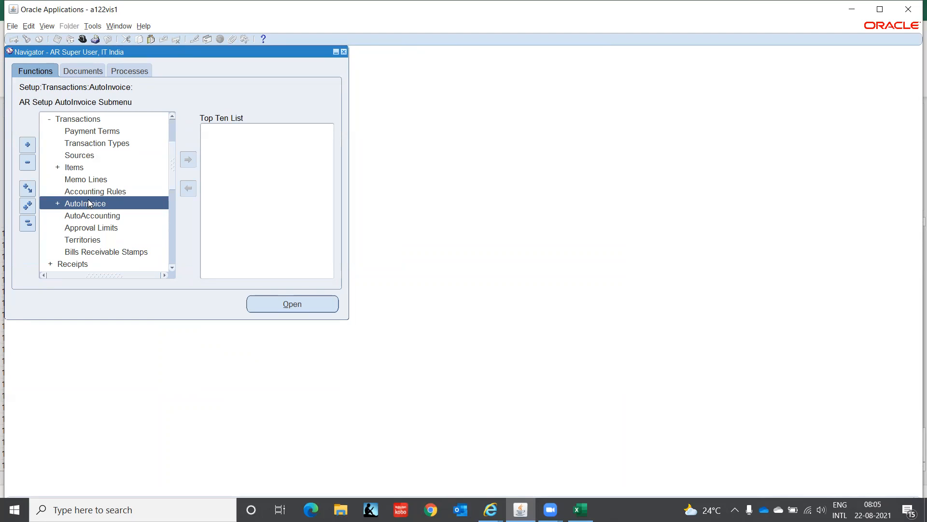
{"action": "left_click", "coordinate": [89, 192]}
{"action": "double_click", "coordinate": [89, 192]}
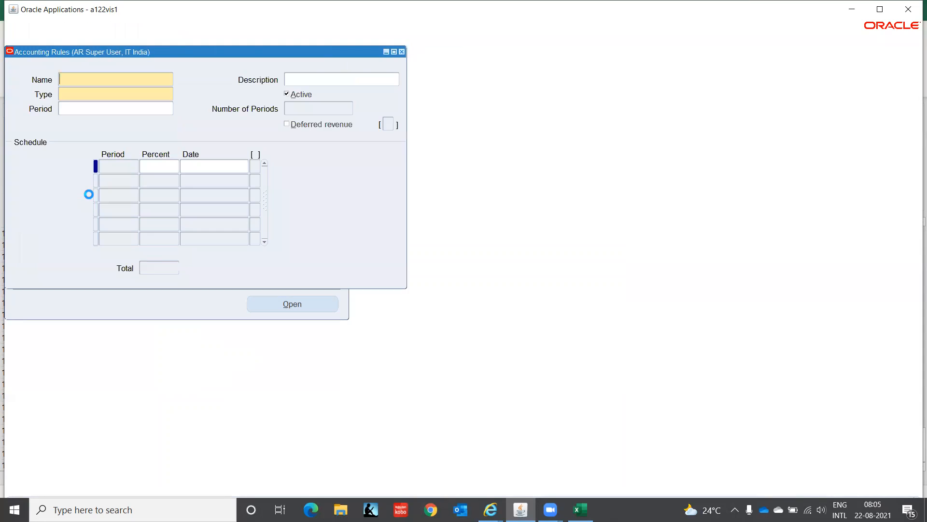
{"action": "key", "text": "ctrl+F11"}
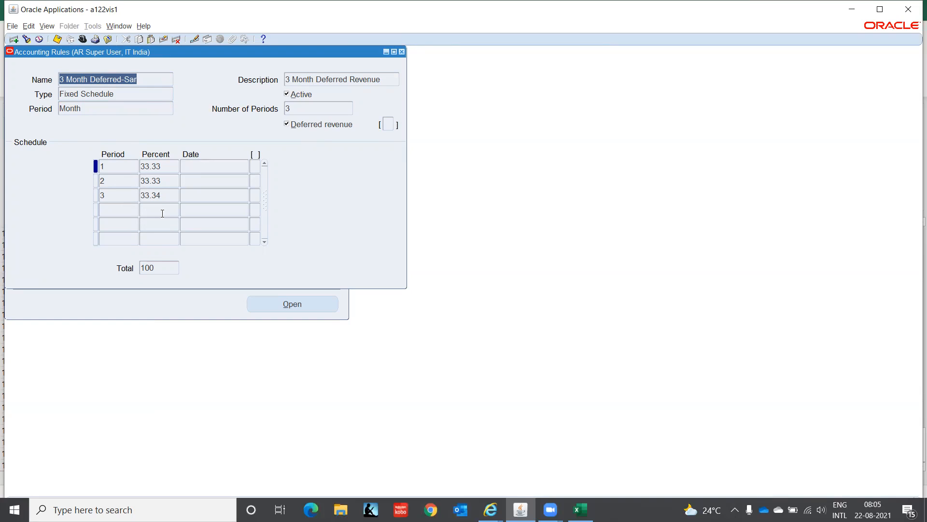
{"action": "left_click", "coordinate": [402, 52]}
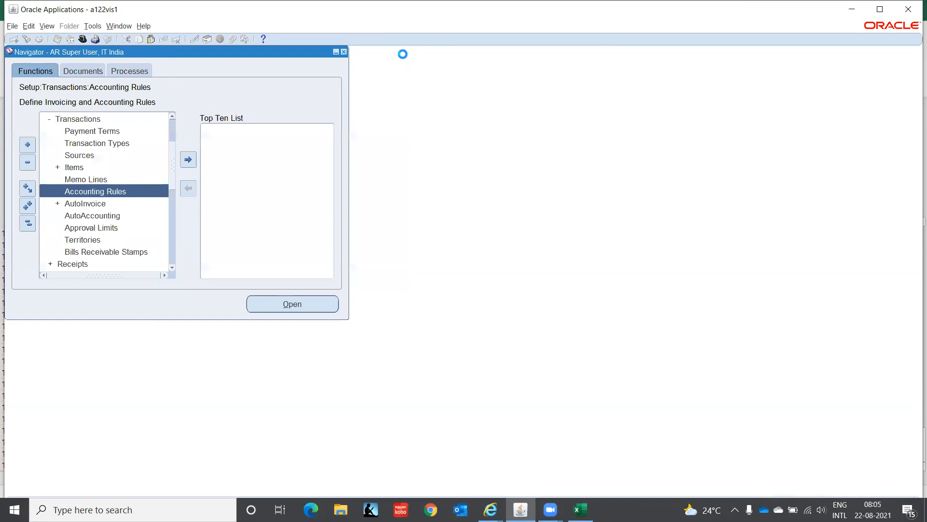
Step: Open the AutoAccounting setup for IT Private Limited(OU) and choose the Receivable type
{"action": "left_click", "coordinate": [65, 203]}
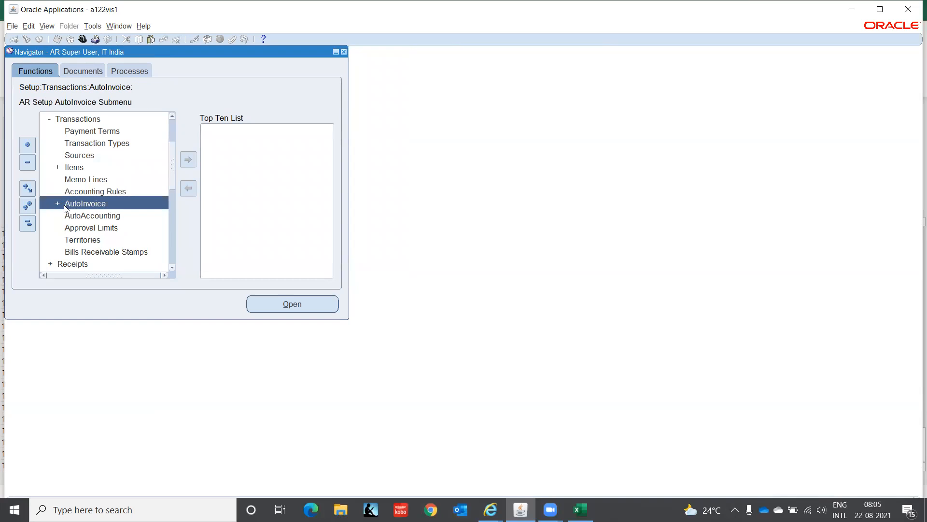
{"action": "left_click", "coordinate": [66, 213]}
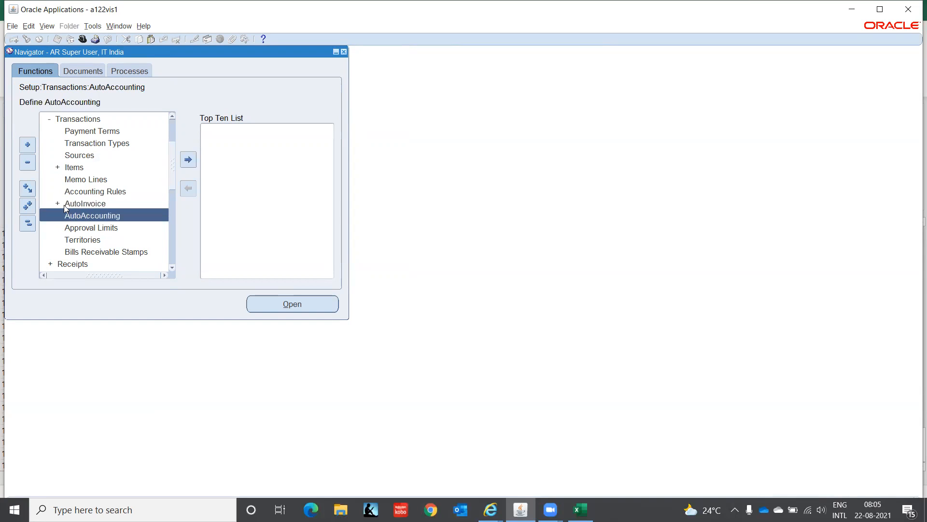
{"action": "double_click", "coordinate": [75, 216]}
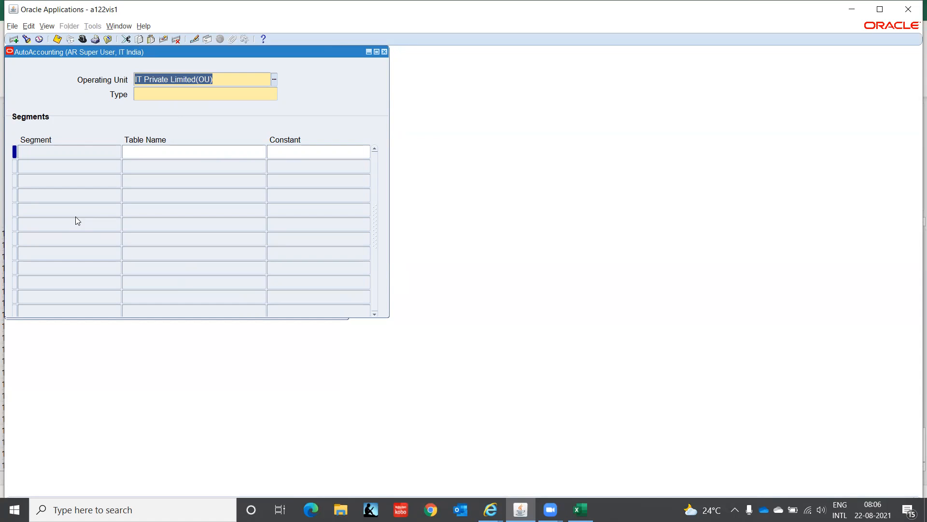
{"action": "left_click", "coordinate": [153, 95]}
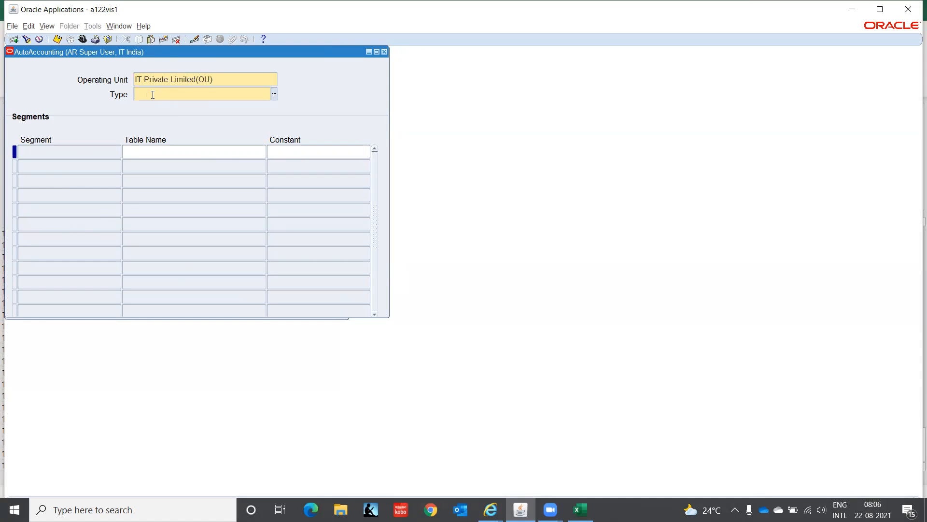
{"action": "left_click", "coordinate": [275, 93]}
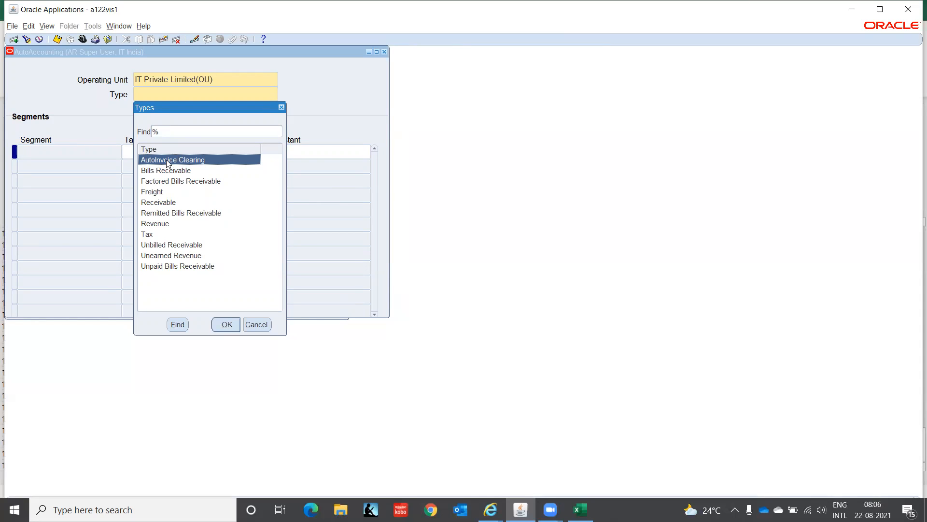
{"action": "left_click", "coordinate": [166, 203]}
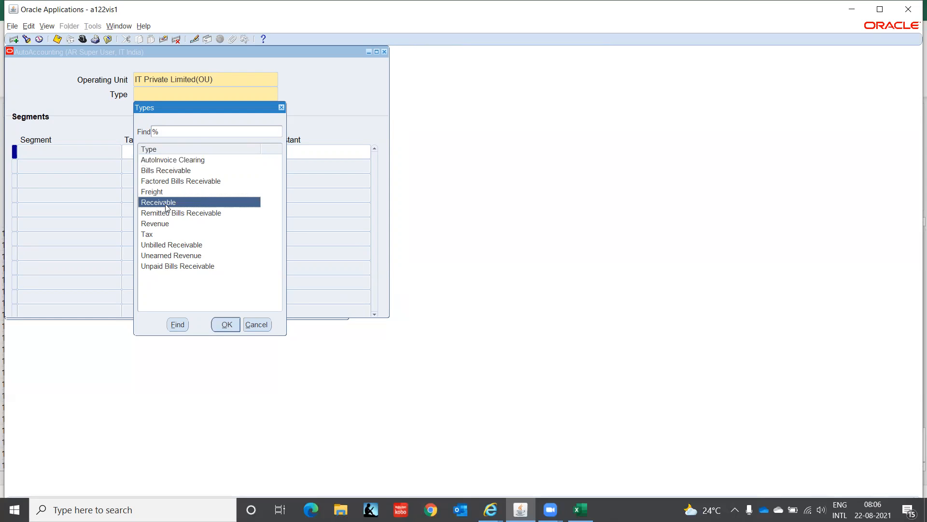
{"action": "left_click", "coordinate": [226, 325]}
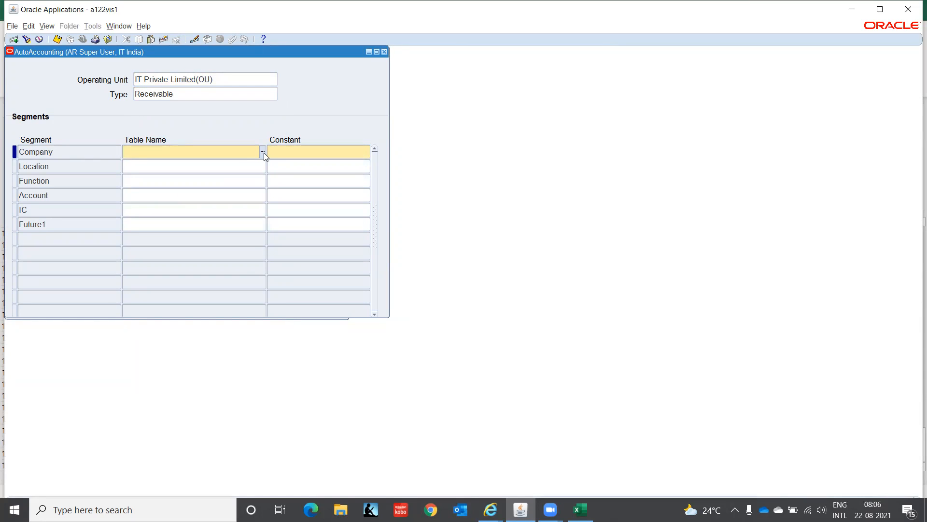
Step: Set the Company segment's constant to C1 for the Receivable type
{"action": "left_click", "coordinate": [279, 152]}
{"action": "type", "text": "C1"}
{"action": "key", "text": "Tab"}
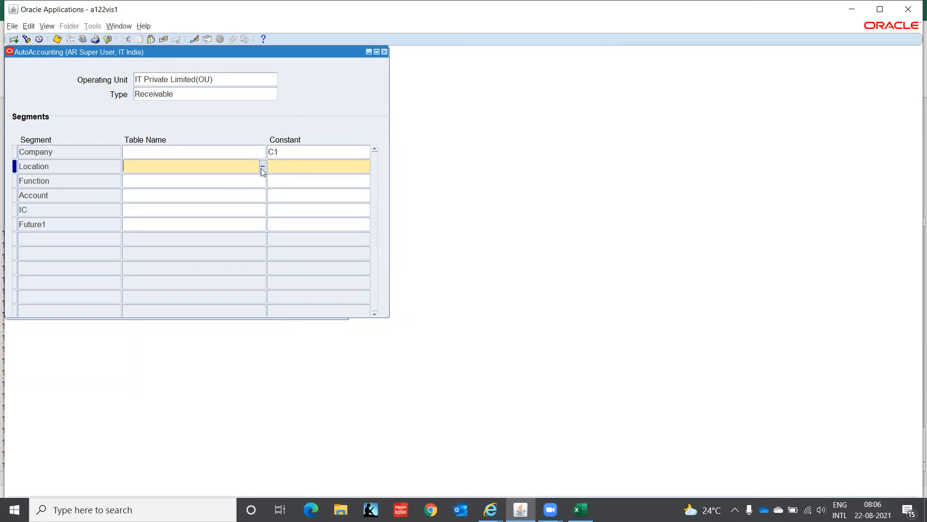
{"action": "left_click", "coordinate": [262, 166]}
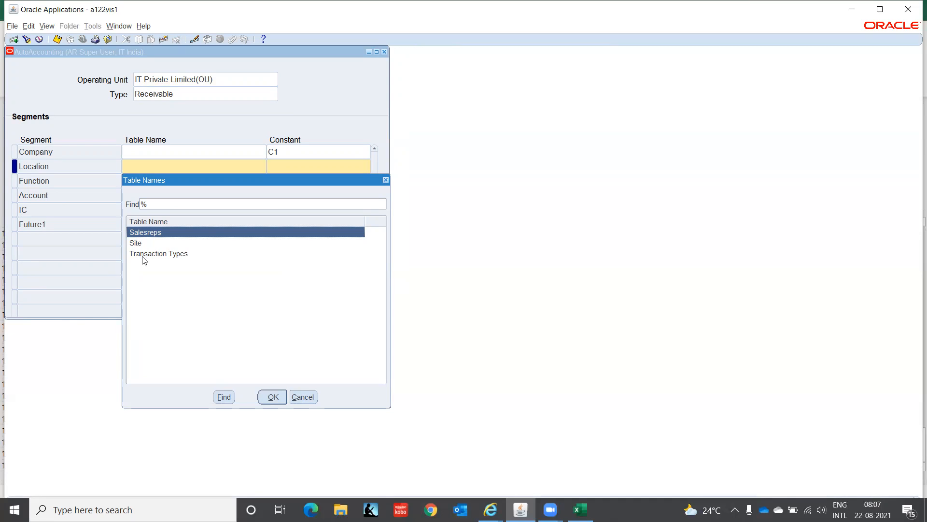
{"action": "left_click", "coordinate": [144, 254]}
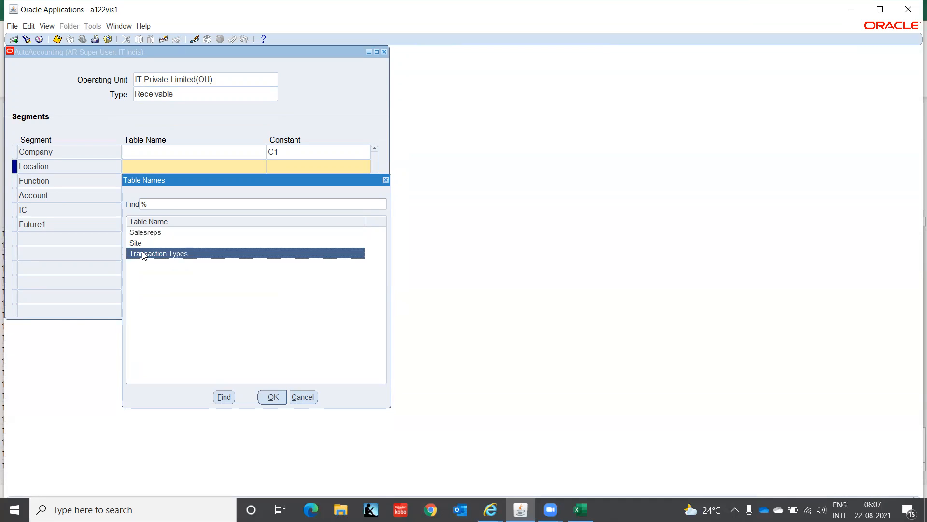
{"action": "left_click", "coordinate": [272, 397]}
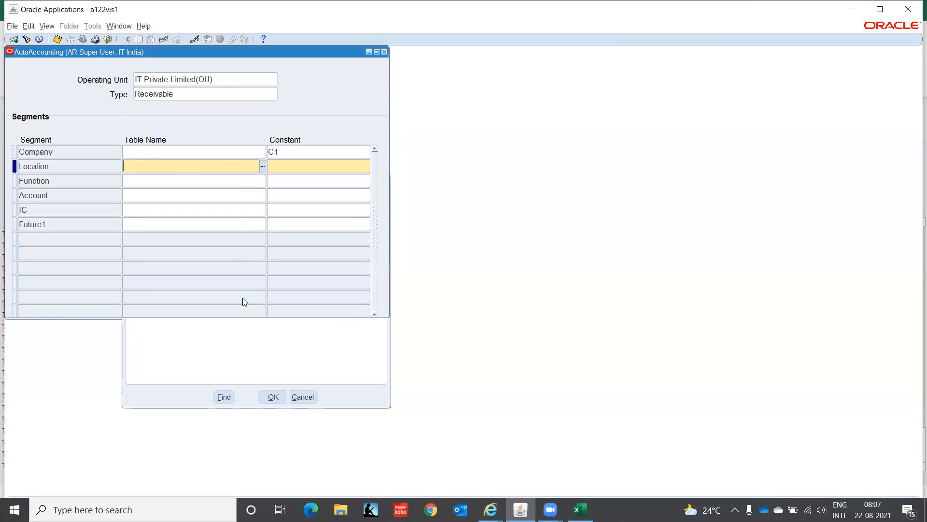
{"action": "left_click", "coordinate": [281, 163]}
{"action": "left_click", "coordinate": [258, 170]}
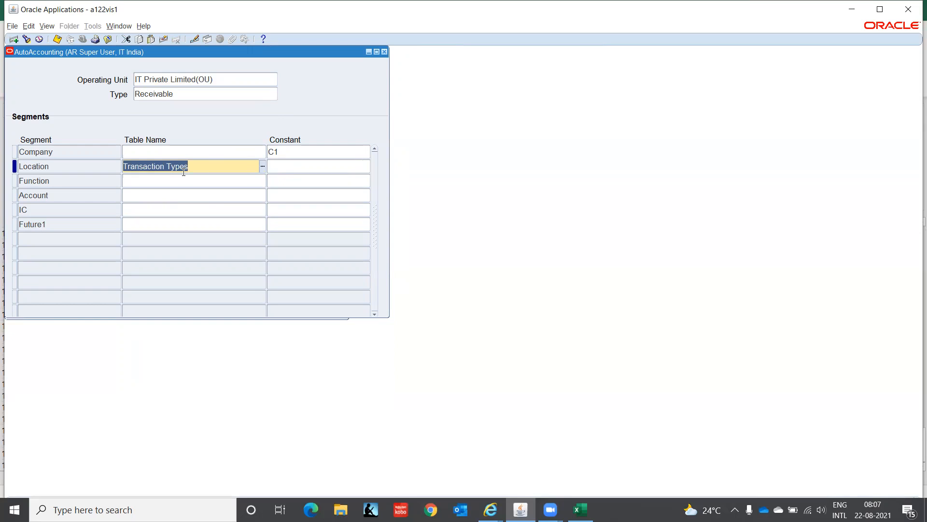
{"action": "key", "text": "Delete"}
{"action": "key", "text": "Tab"}
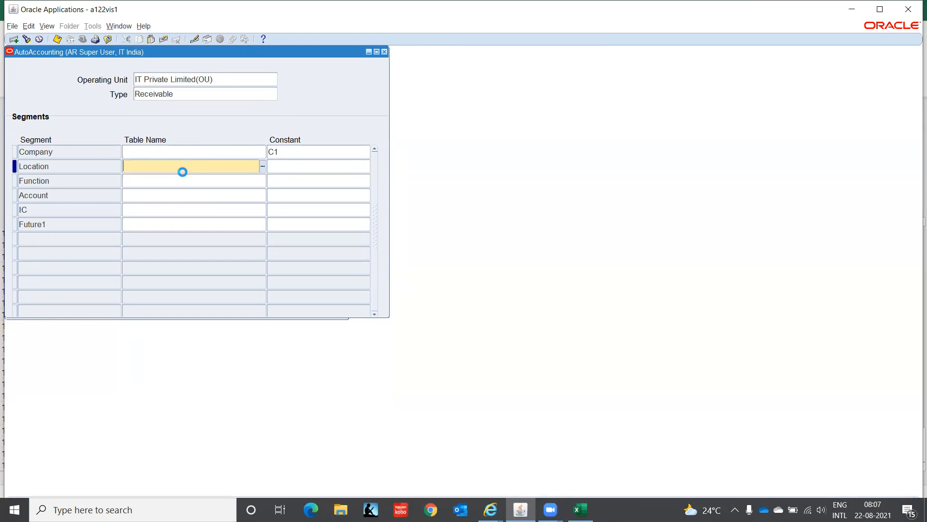
{"action": "key", "text": "Return"}
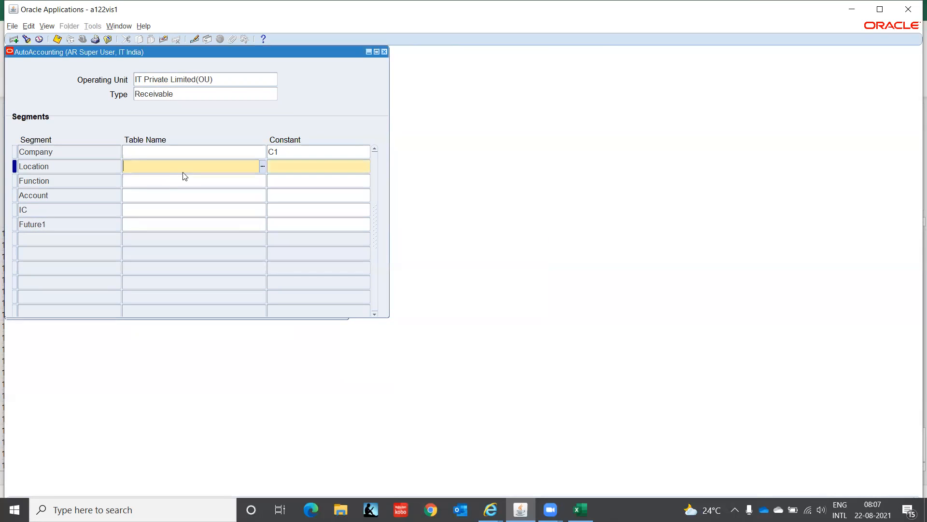
Step: Set the Location segment's constant to CHN and the Function segment's constant to 000
{"action": "left_click", "coordinate": [301, 166]}
{"action": "type", "text": "CHN"}
{"action": "key", "text": "Down"}
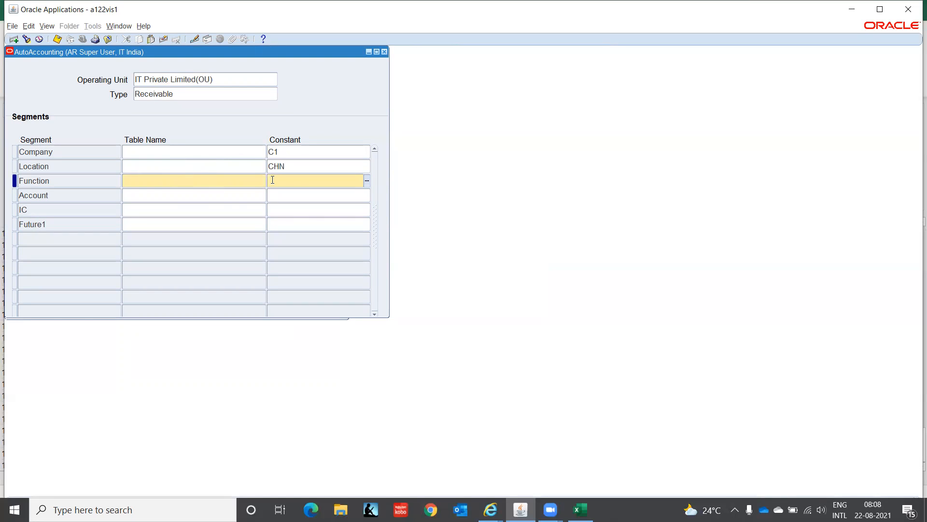
{"action": "type", "text": "000"}
{"action": "key", "text": "Tab"}
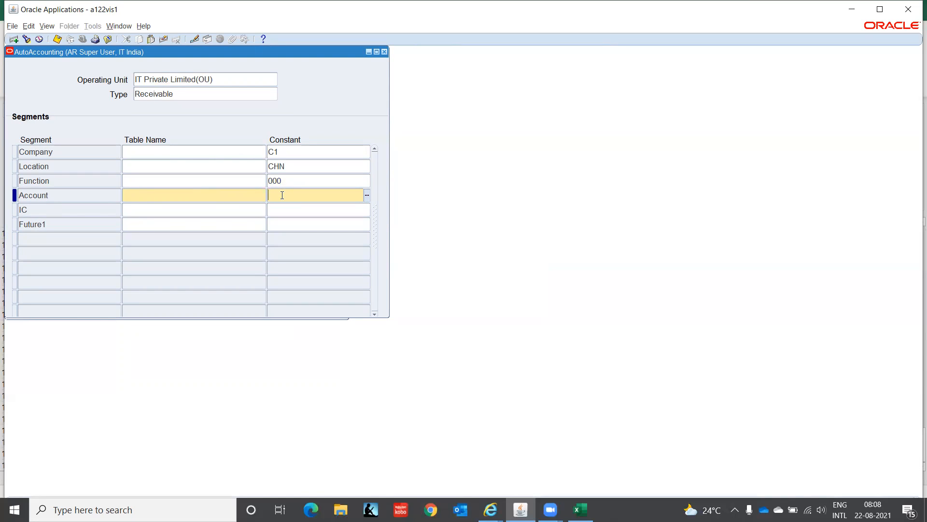
Step: Set the Account segment's constant to 1210 (Accounts Receivable) and the IC segment's constant to 00
{"action": "type", "text": "12"}
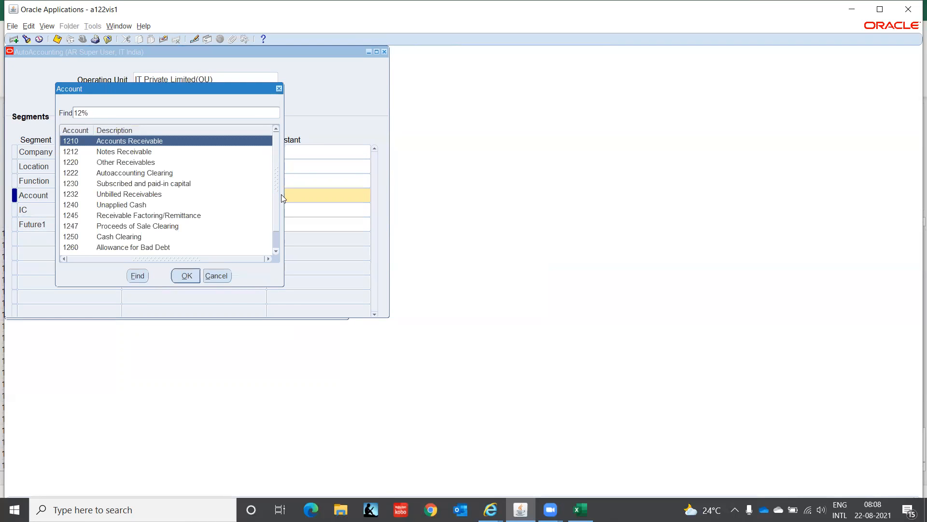
{"action": "key", "text": "Return"}
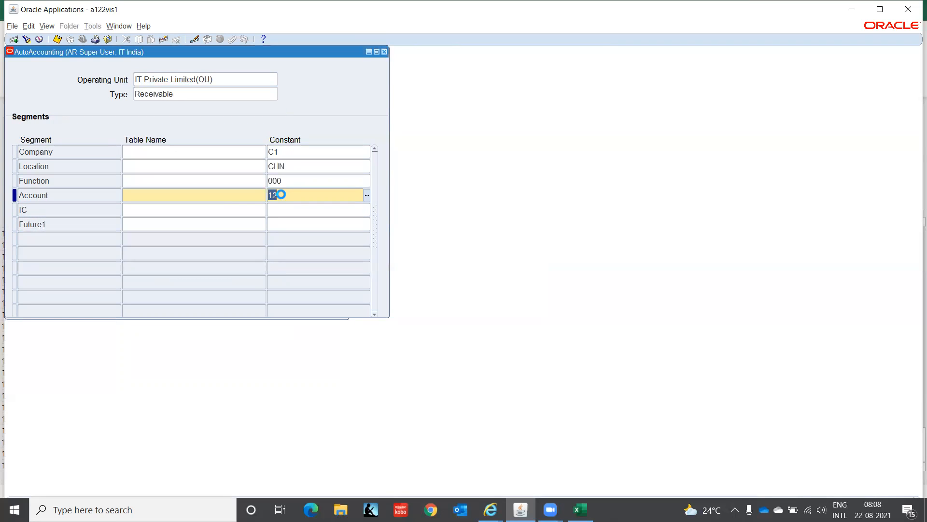
{"action": "key", "text": "Down"}
{"action": "type", "text": "00"}
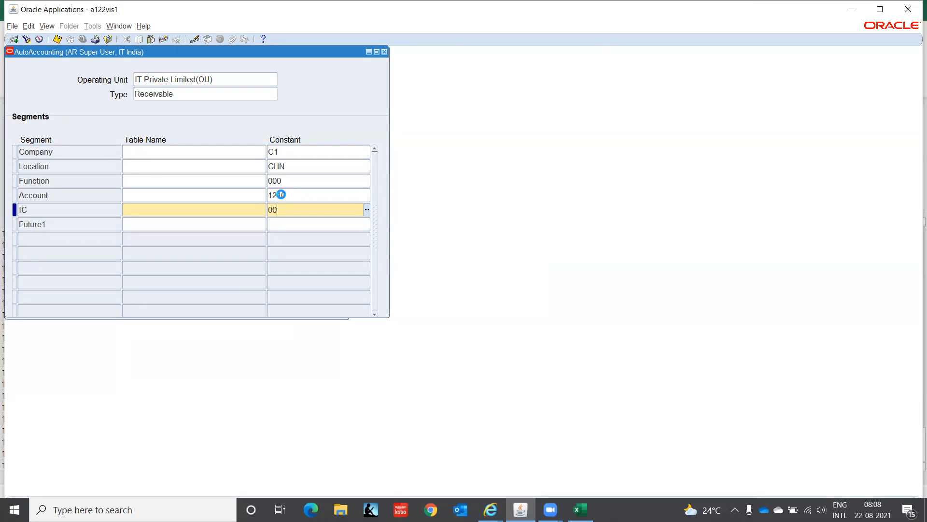
Step: Set the Future1 segment's constant to 0000, leave the empty row below it and save the Receivable AutoAccounting definition
{"action": "key", "text": "Down"}
{"action": "type", "text": "000"}
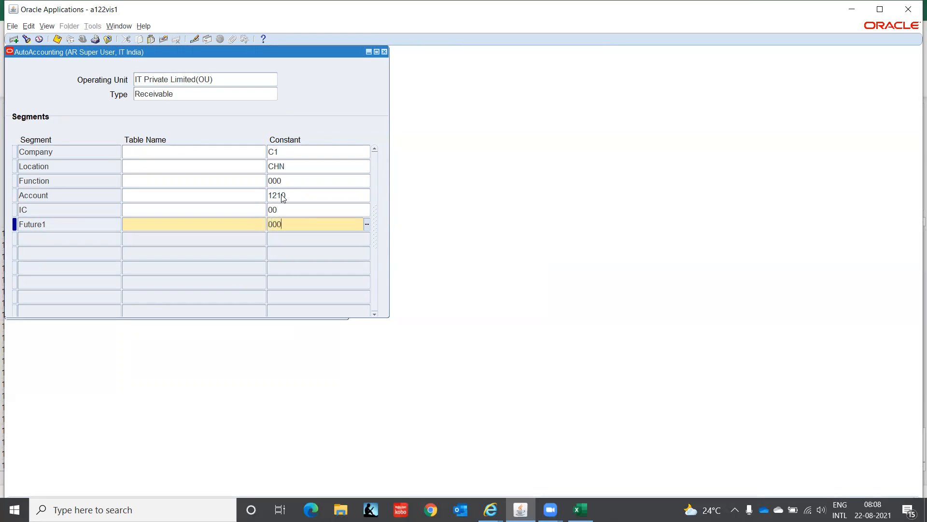
{"action": "type", "text": "0"}
{"action": "key", "text": "Down"}
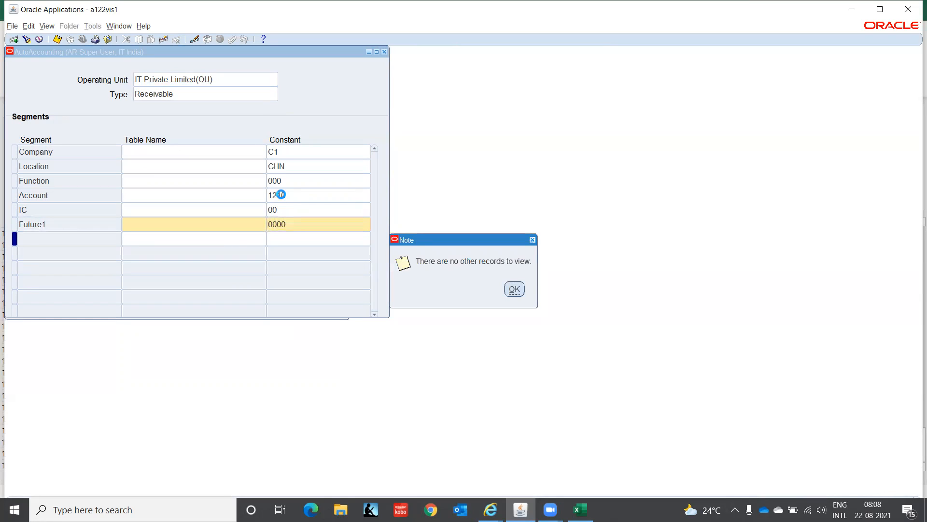
{"action": "key", "text": "Return"}
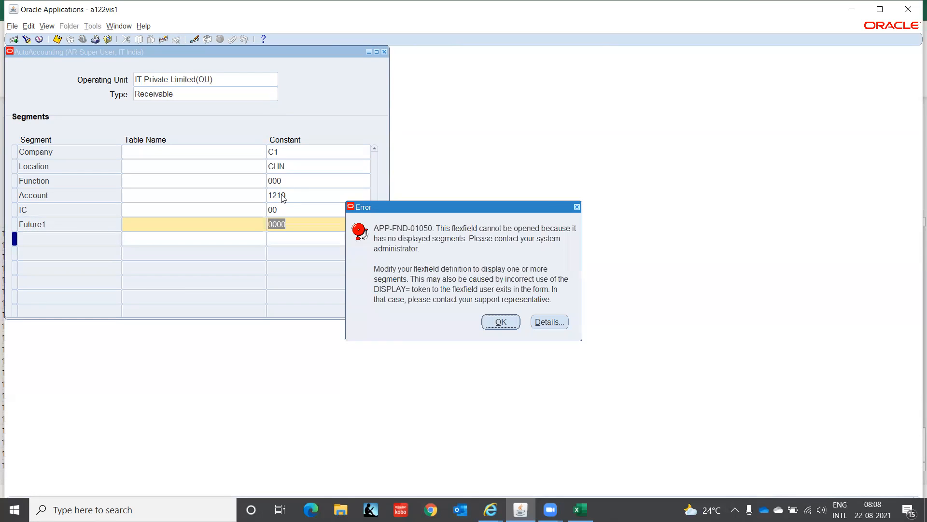
{"action": "key", "text": "Return"}
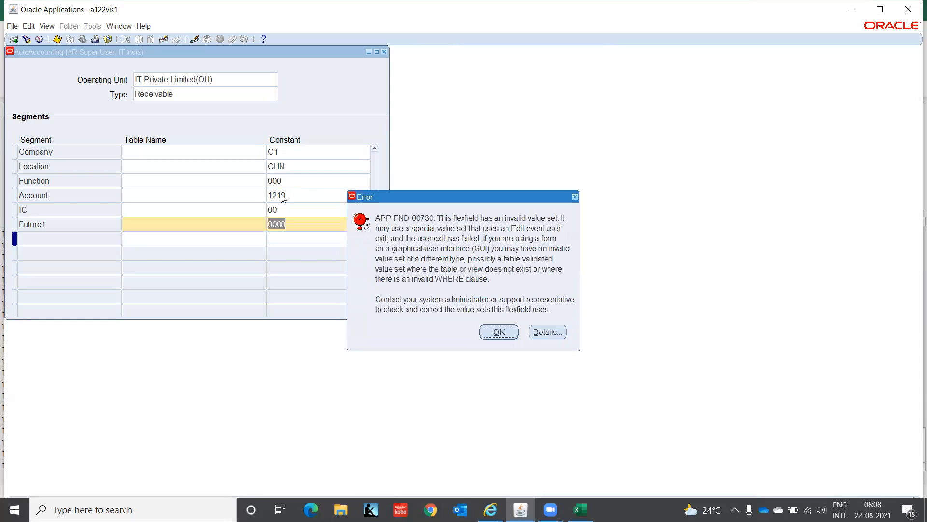
{"action": "key", "text": "Return"}
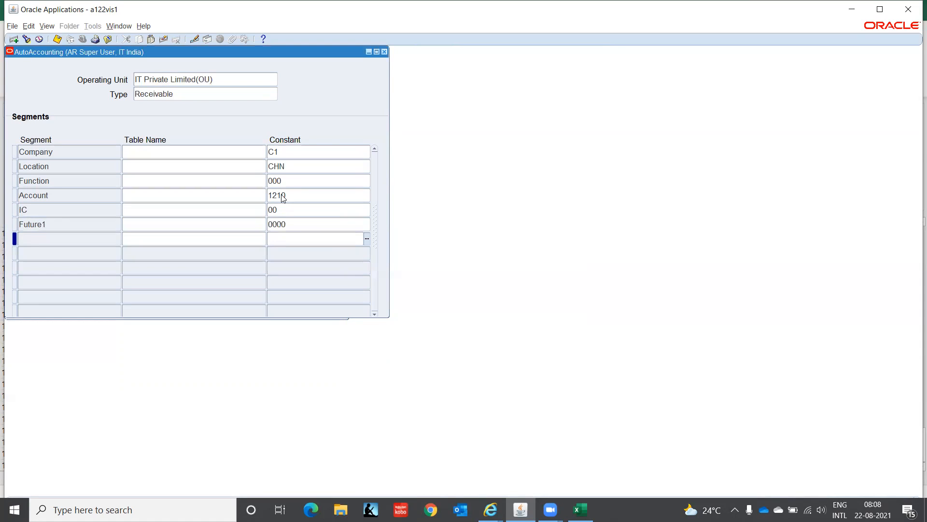
{"action": "key", "text": "Up"}
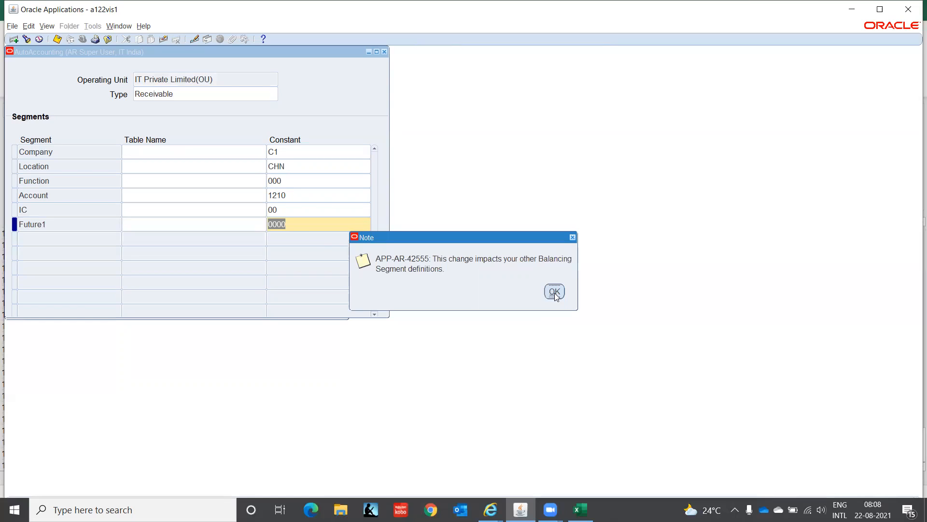
Step: Acknowledge the balancing segment note and start a new AutoAccounting definition for IT Private Limited(OU) with type Revenue
{"action": "left_click", "coordinate": [554, 292]}
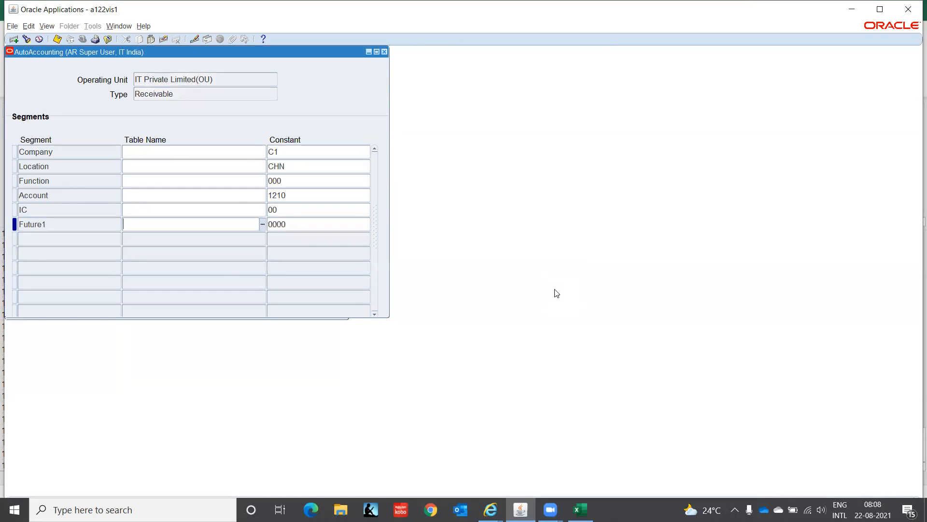
{"action": "left_click", "coordinate": [193, 92]}
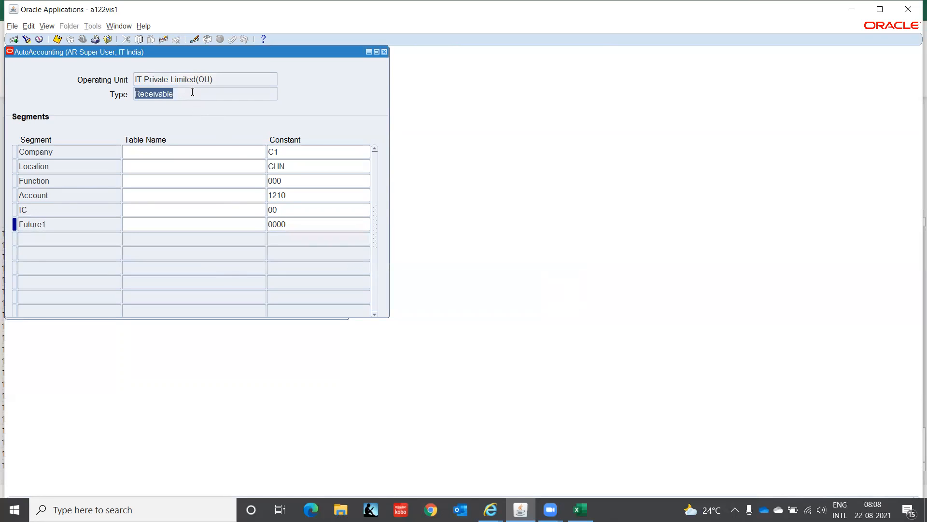
{"action": "key", "text": "Down"}
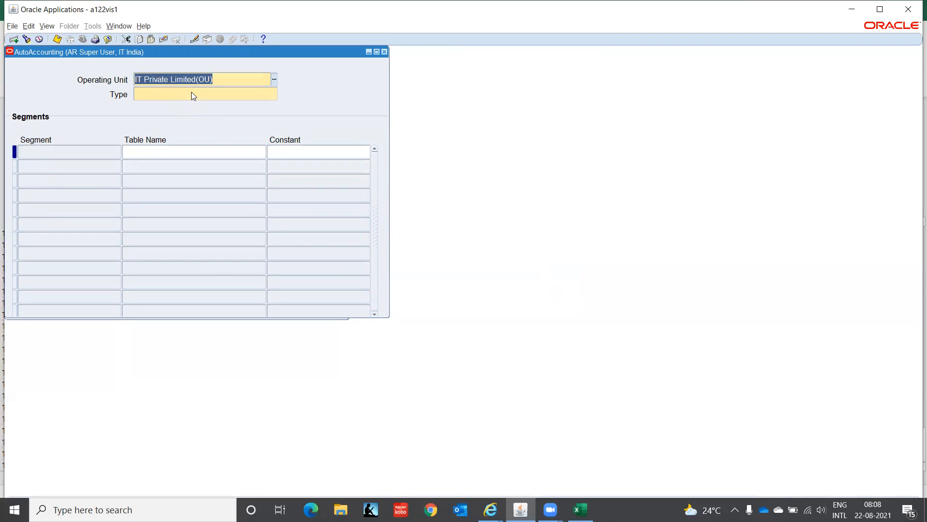
{"action": "left_click", "coordinate": [192, 93]}
{"action": "left_click", "coordinate": [274, 93]}
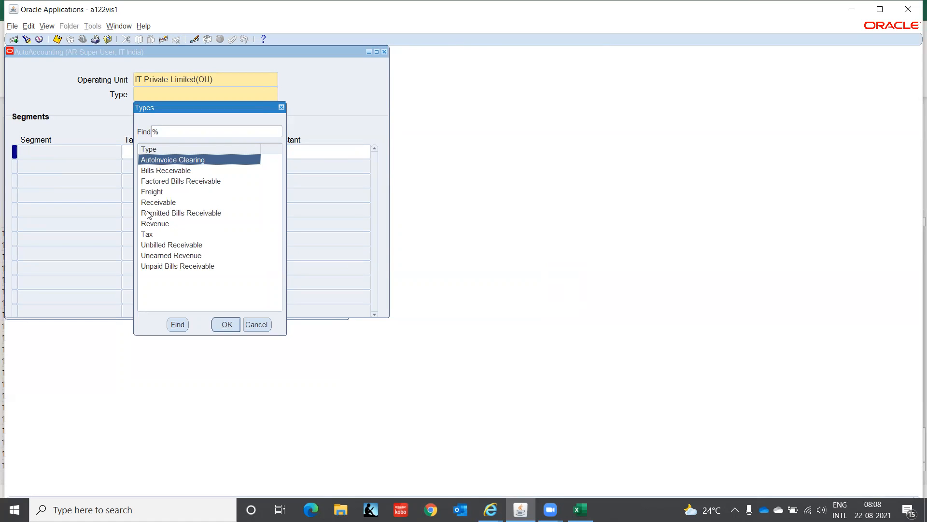
{"action": "left_click", "coordinate": [166, 224]}
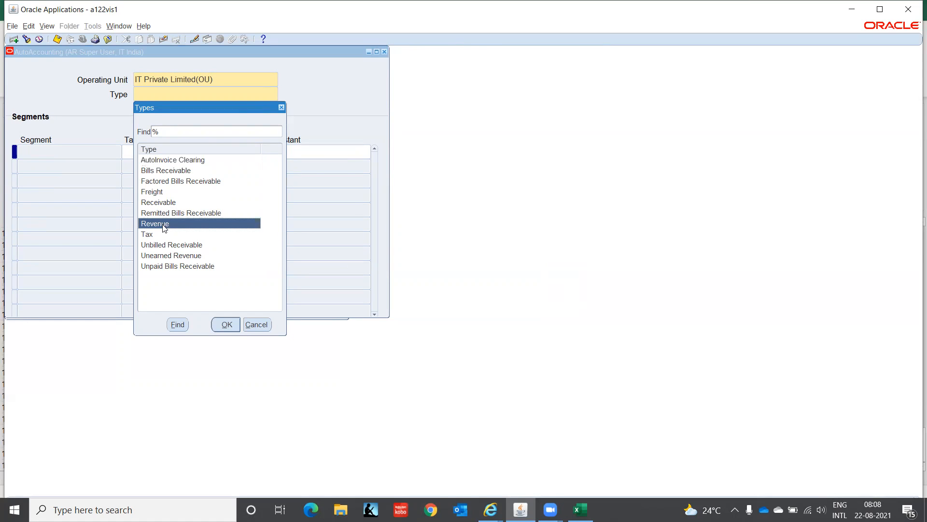
{"action": "left_click", "coordinate": [222, 324]}
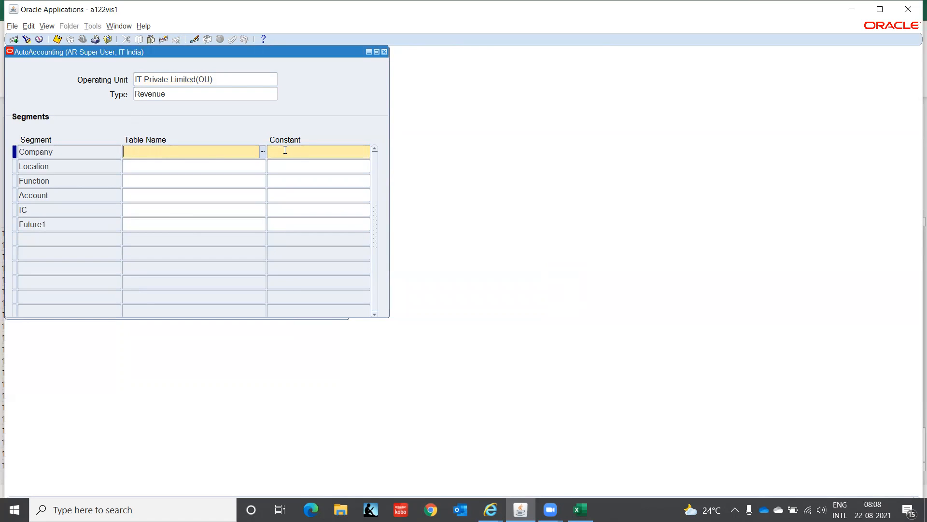
Step: Set the table name to Standard Lines for the Company and Location segments of the Revenue type
{"action": "left_click", "coordinate": [262, 153]}
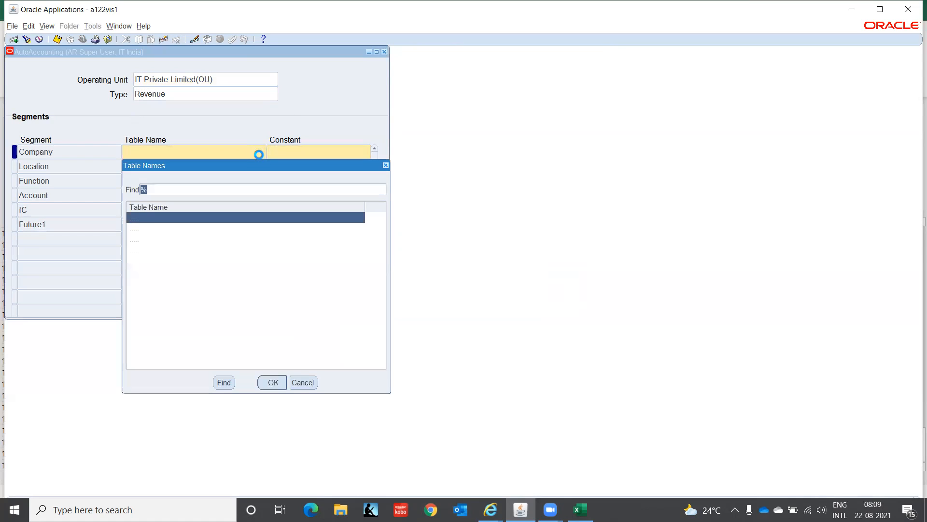
{"action": "left_click", "coordinate": [154, 240]}
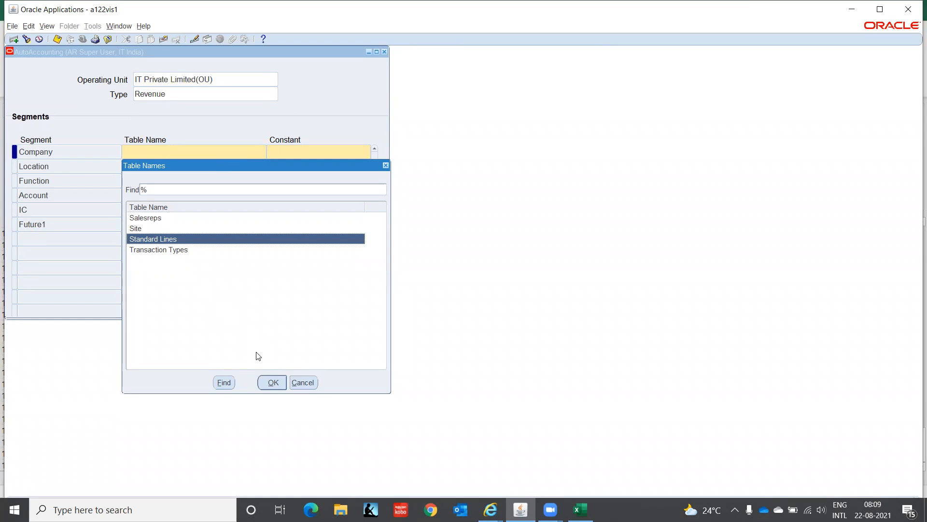
{"action": "left_click", "coordinate": [270, 385]}
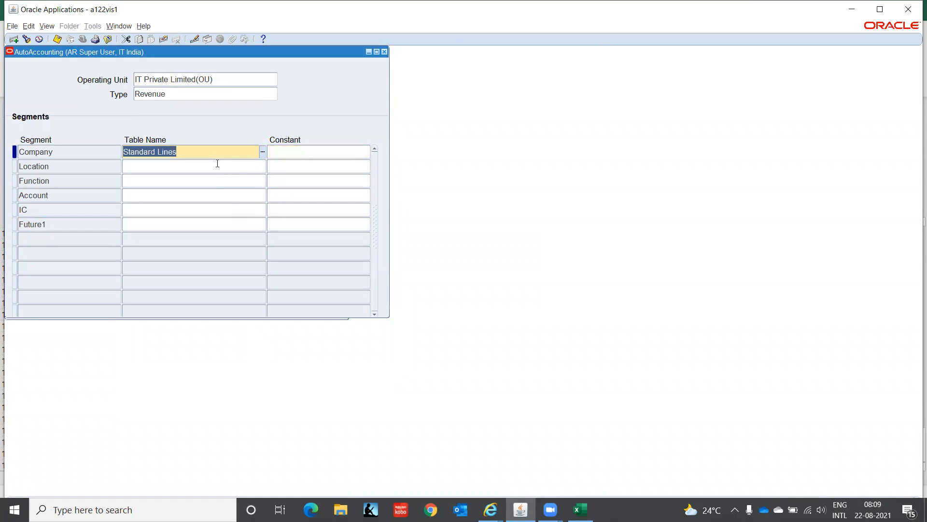
{"action": "left_click", "coordinate": [248, 164]}
{"action": "left_click", "coordinate": [262, 166]}
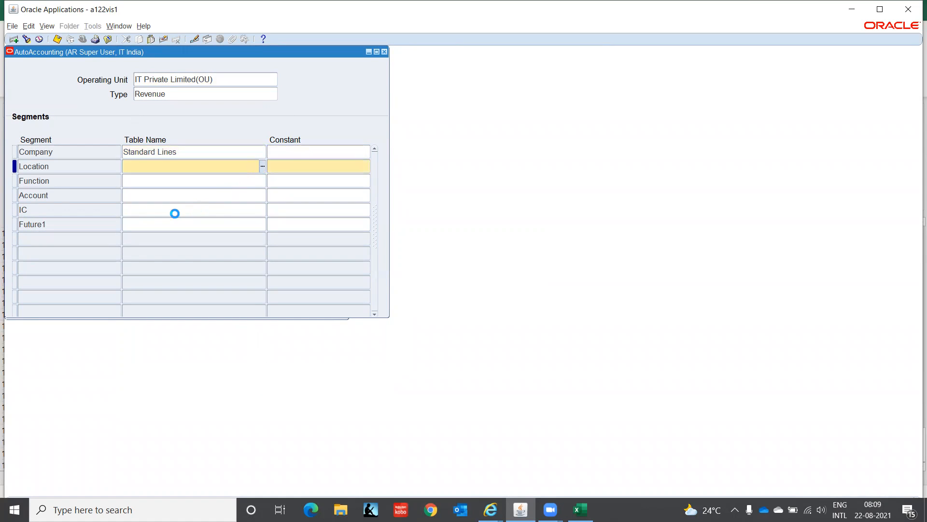
{"action": "left_click", "coordinate": [166, 253]}
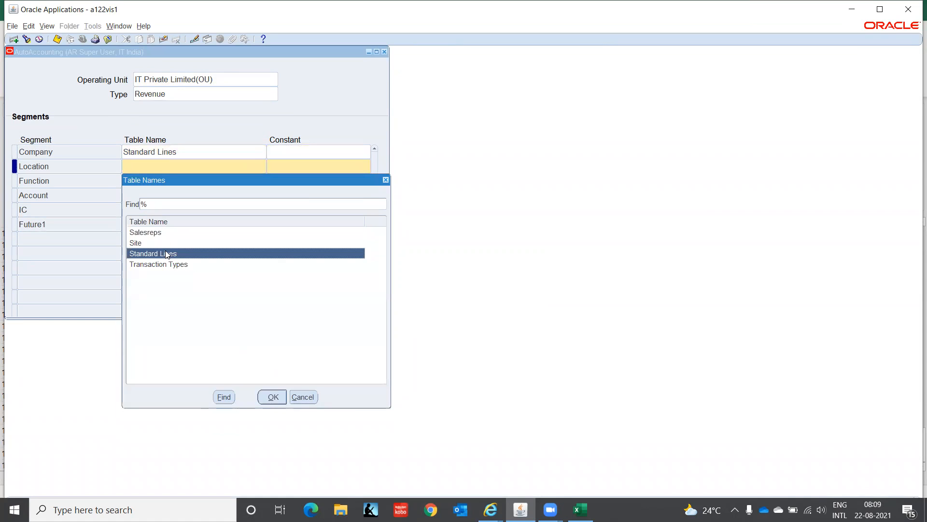
{"action": "left_click", "coordinate": [272, 395]}
Step: Set the Function, Account, IC and Future1 segments' table name to Standard Lines and save the Revenue AutoAccounting definition
{"action": "left_click", "coordinate": [166, 180]}
{"action": "type", "text": "st"}
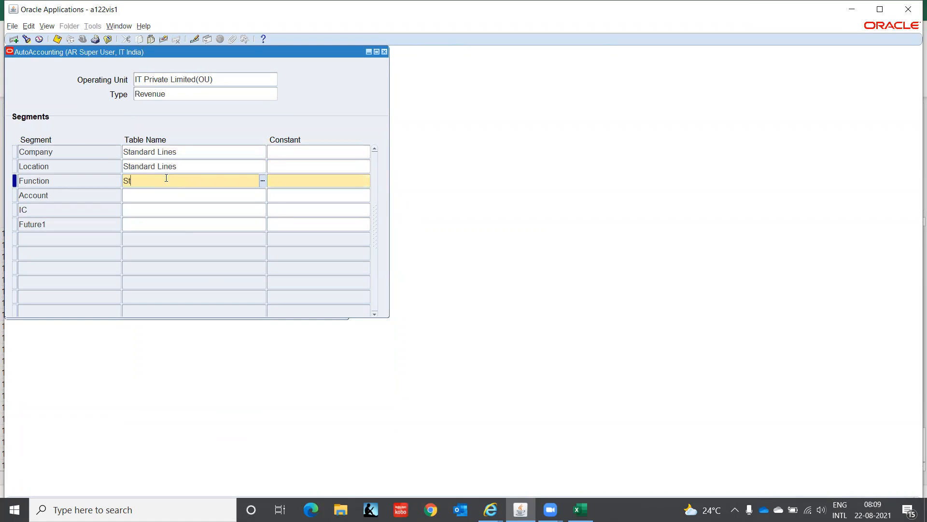
{"action": "key", "text": "Down"}
{"action": "type", "text": "st"}
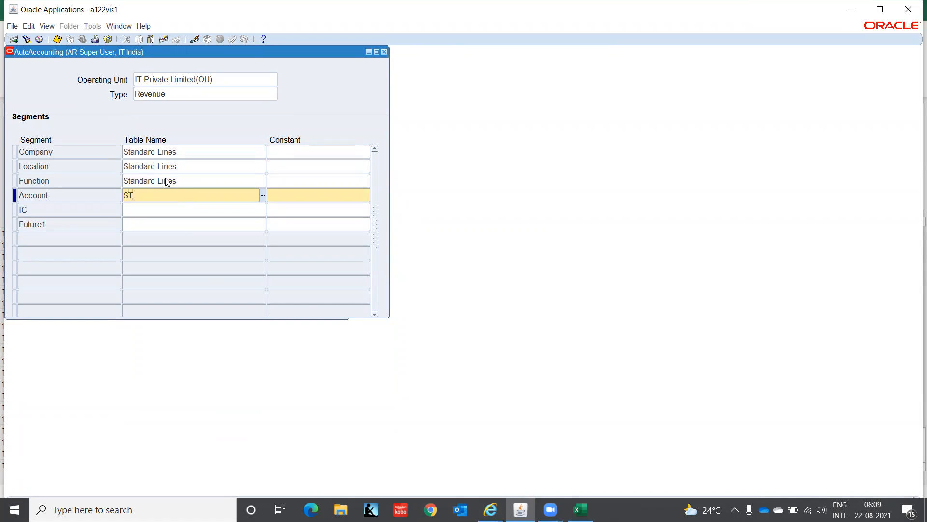
{"action": "key", "text": "Down"}
{"action": "type", "text": "st"}
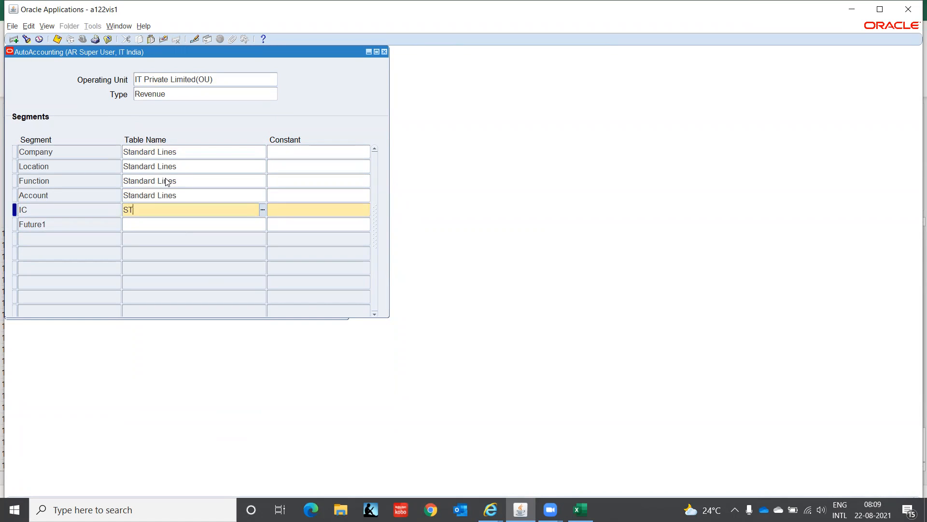
{"action": "key", "text": "Down"}
{"action": "type", "text": "St"}
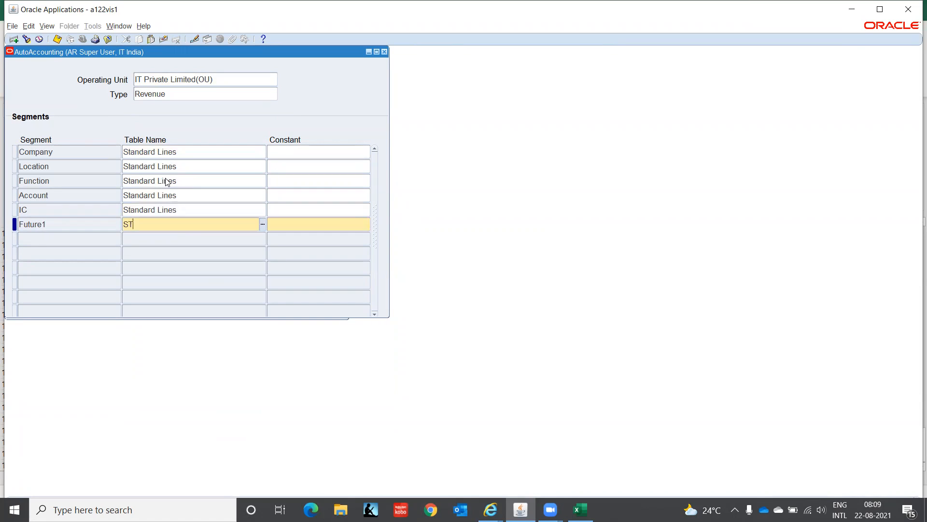
{"action": "key", "text": "Up"}
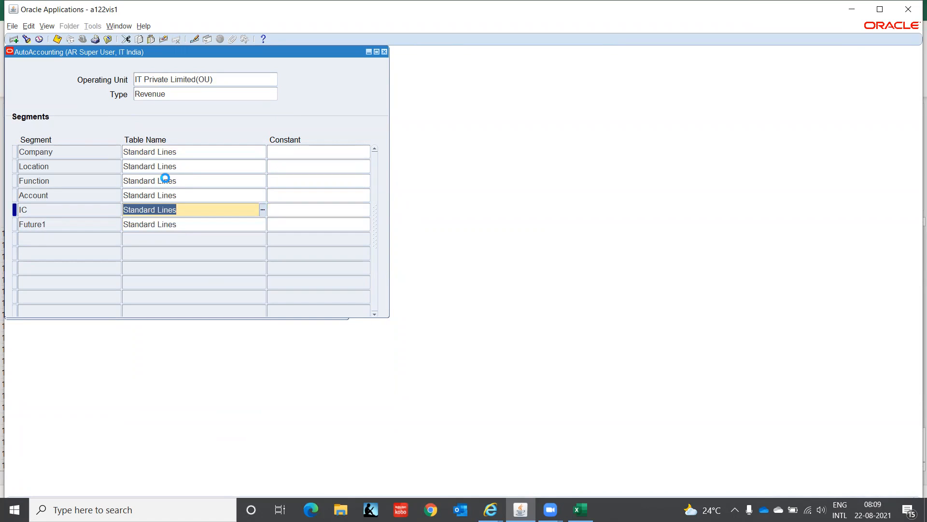
{"action": "key", "text": "Down"}
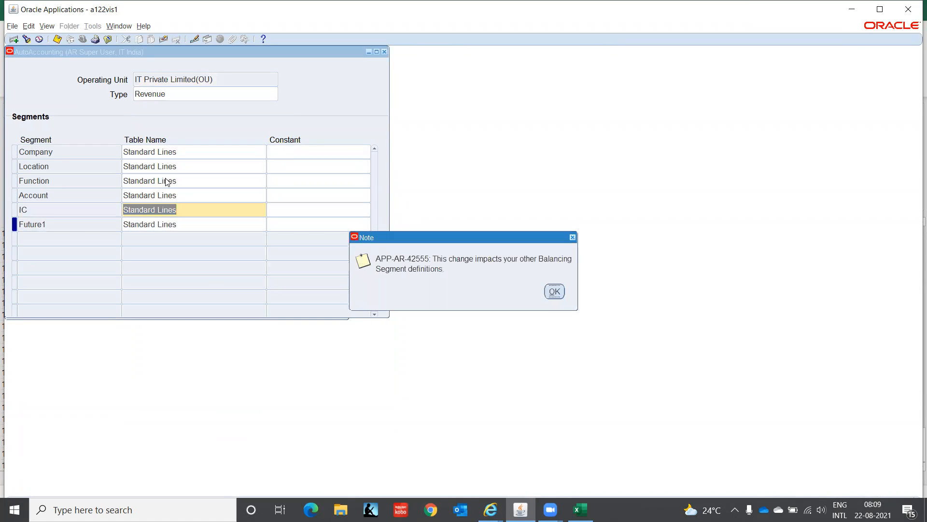
{"action": "left_click", "coordinate": [555, 292]}
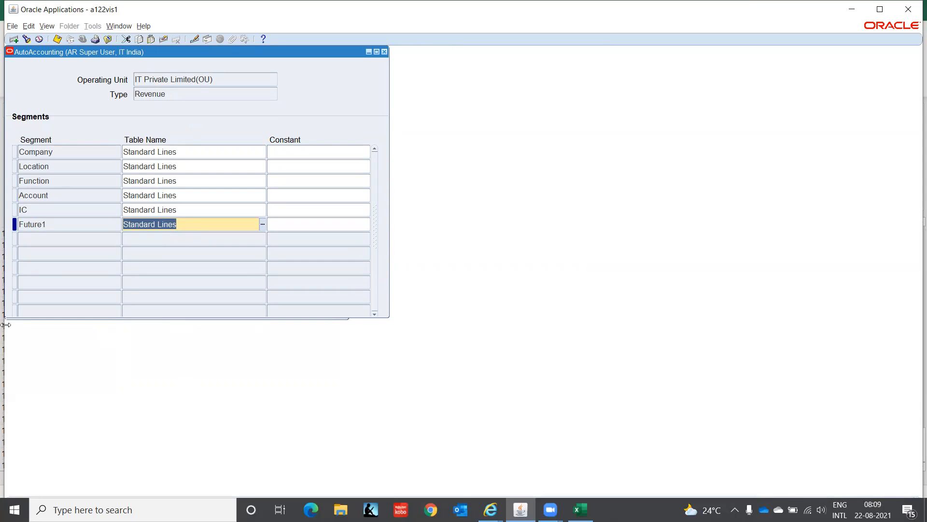
Step: Review the AutoAccounting types available for a new definition, leaving the type unselected
{"action": "left_click", "coordinate": [193, 94]}
{"action": "key", "text": "Down"}
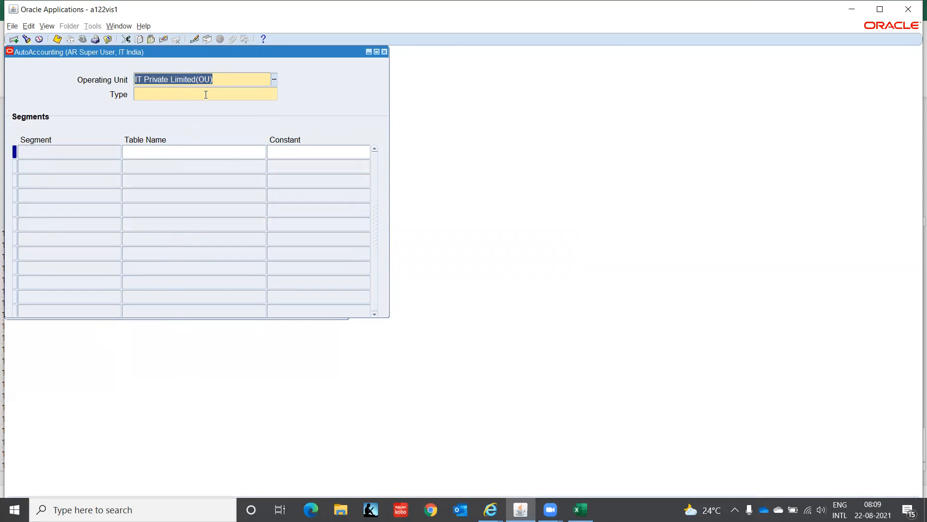
{"action": "left_click", "coordinate": [206, 95]}
{"action": "left_click", "coordinate": [275, 97]}
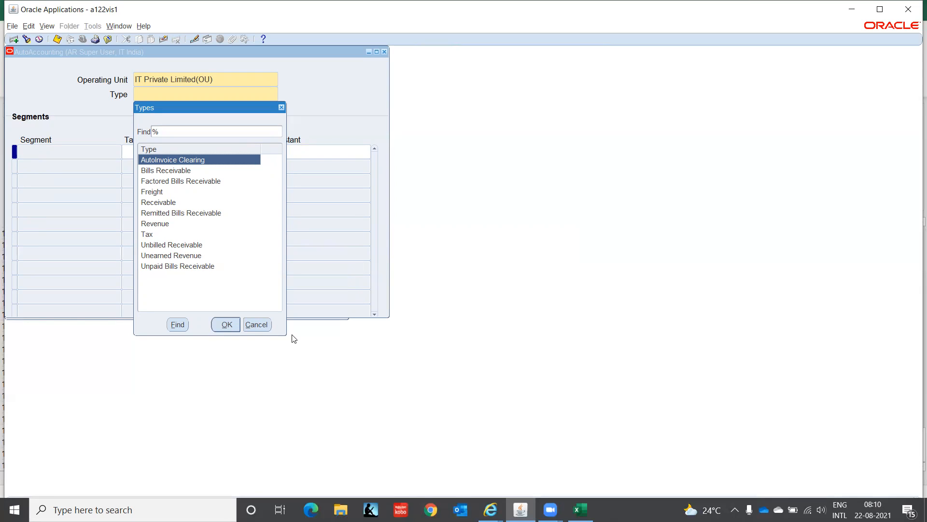
{"action": "left_click", "coordinate": [253, 324]}
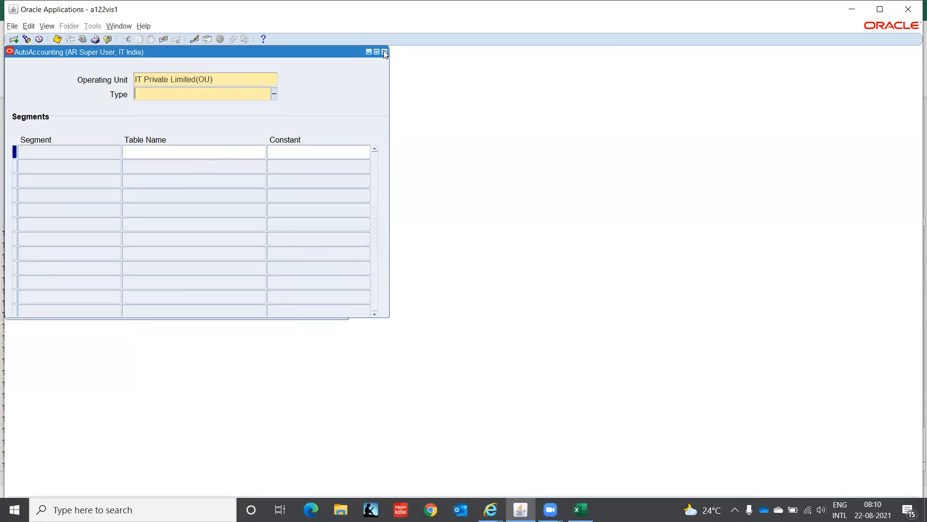
Step: Close the AutoAccounting form and return to the Navigator without defining another type
{"action": "left_click", "coordinate": [385, 51]}
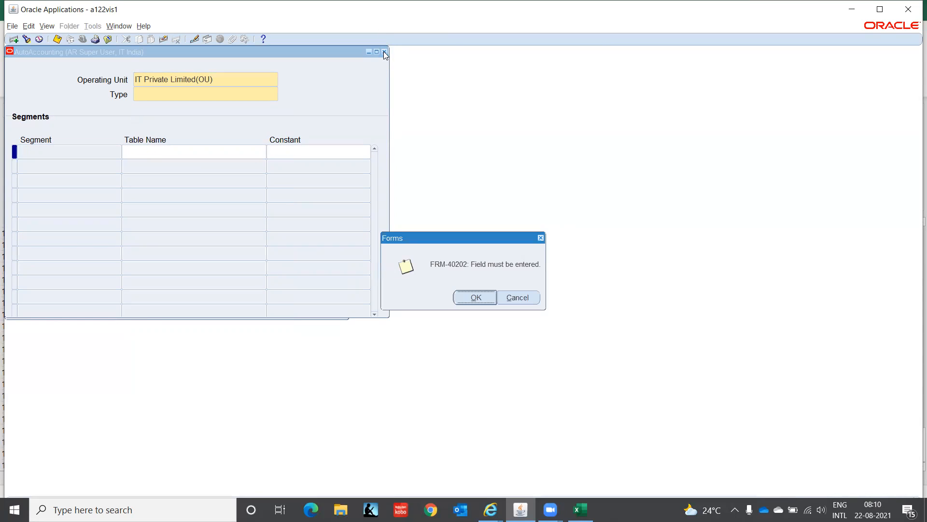
{"action": "left_click", "coordinate": [476, 297]}
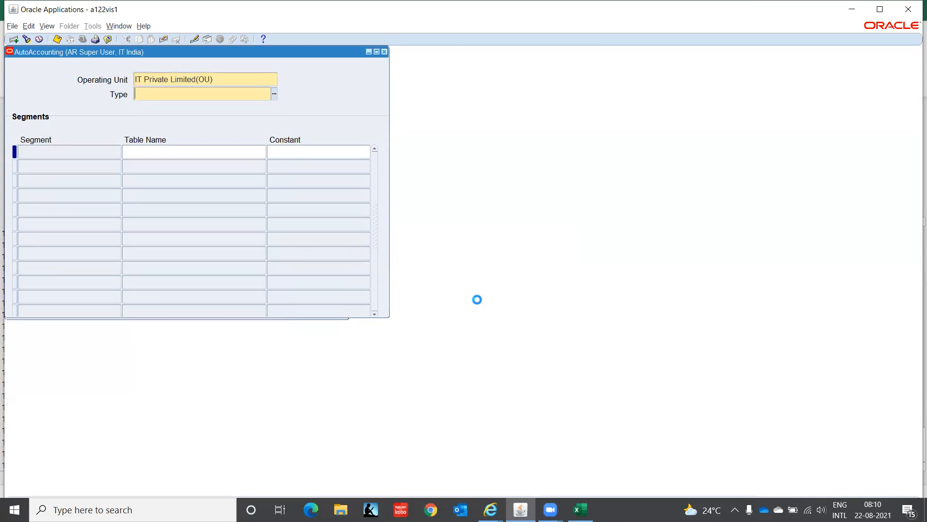
{"action": "left_click", "coordinate": [477, 299]}
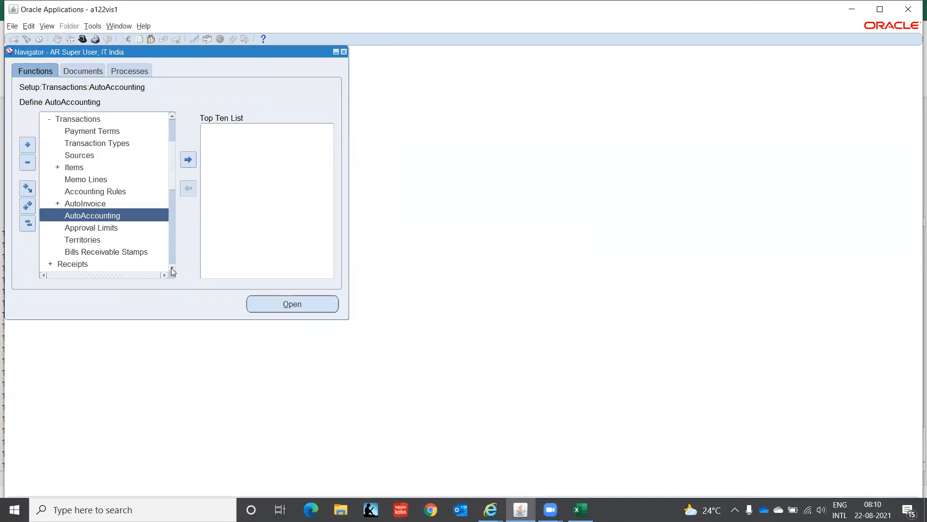
{"action": "scroll", "coordinate": [172, 268], "scroll_direction": "down", "scroll_amount": 5}
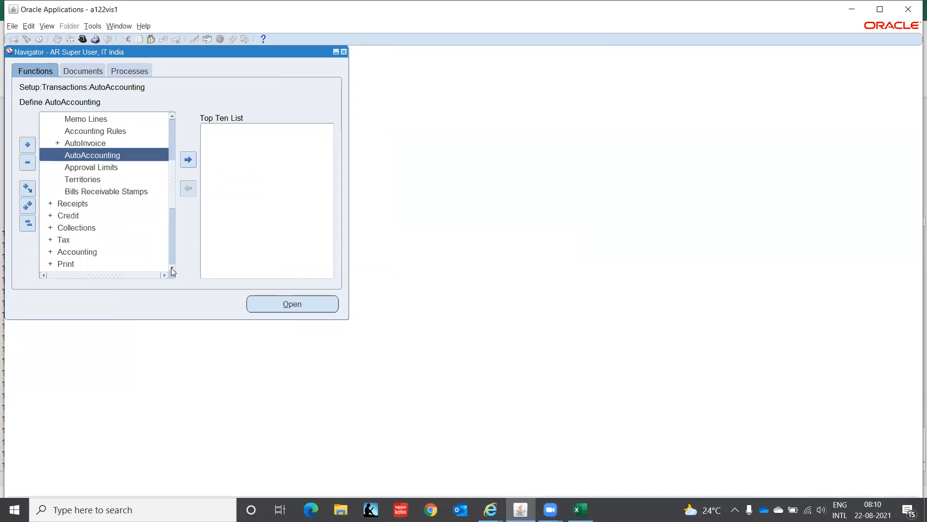
{"action": "scroll", "coordinate": [172, 267], "scroll_direction": "down", "scroll_amount": 3}
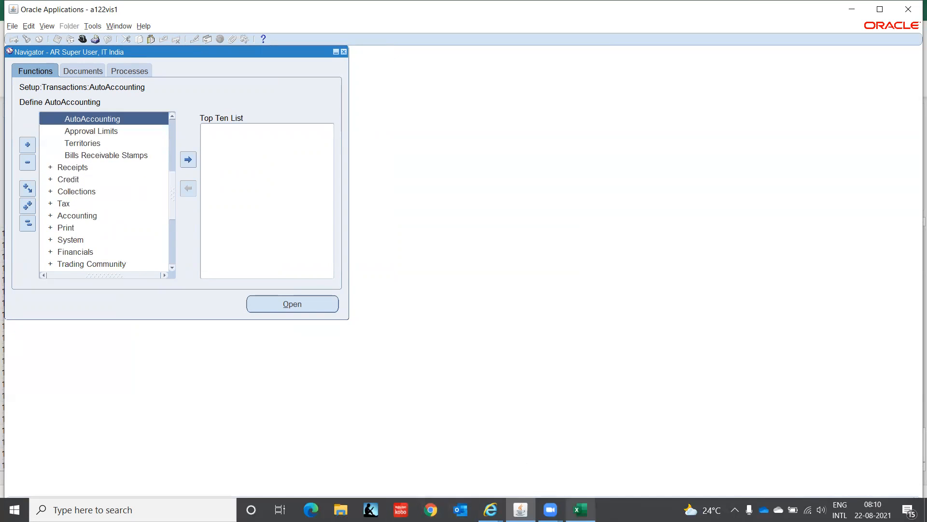
Step: Switch to the Excel worksheet and check the Auto Accounting, Payment Terms and Create Transactions entries in the Accounts Receivable list
{"action": "left_click", "coordinate": [581, 509]}
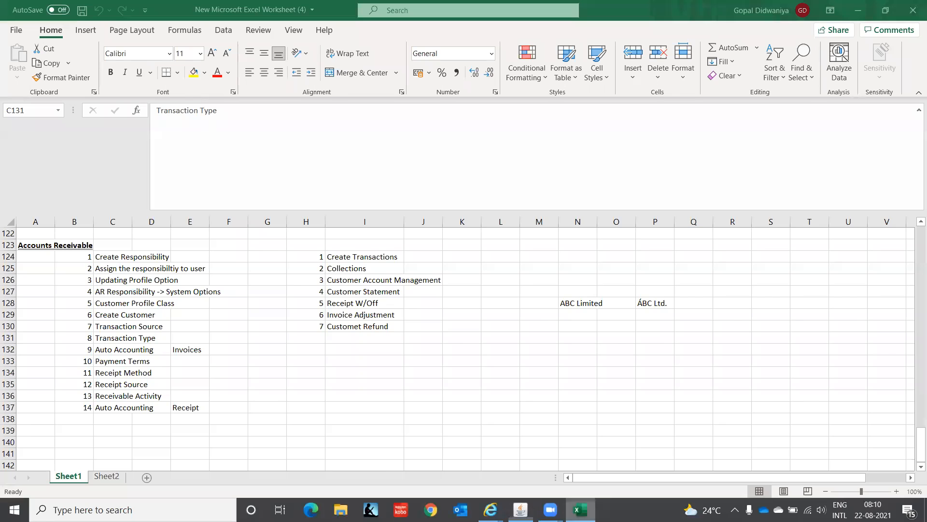
{"action": "left_click", "coordinate": [119, 353]}
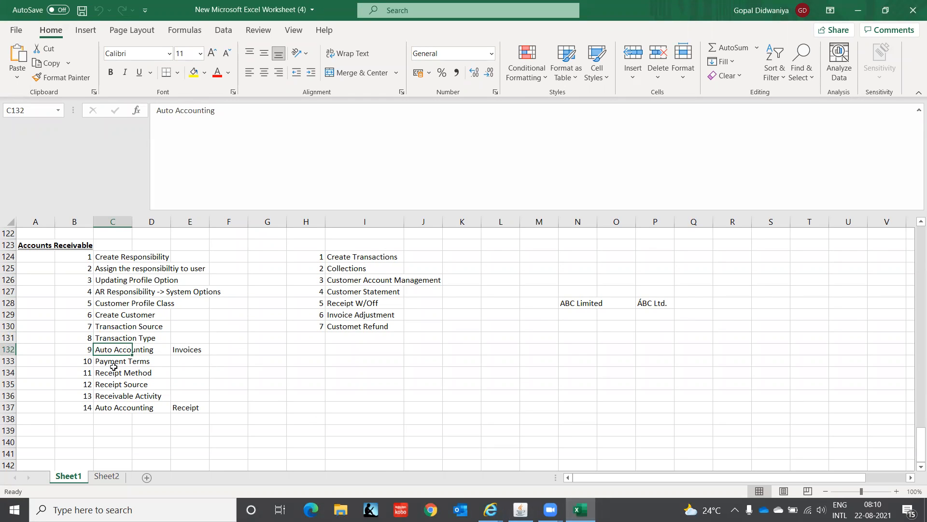
{"action": "left_click", "coordinate": [107, 363]}
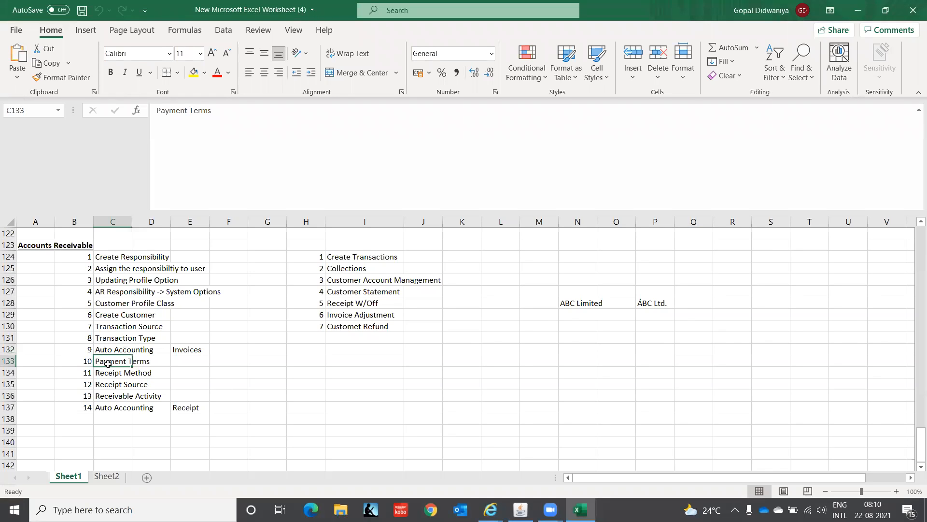
{"action": "left_click", "coordinate": [367, 256]}
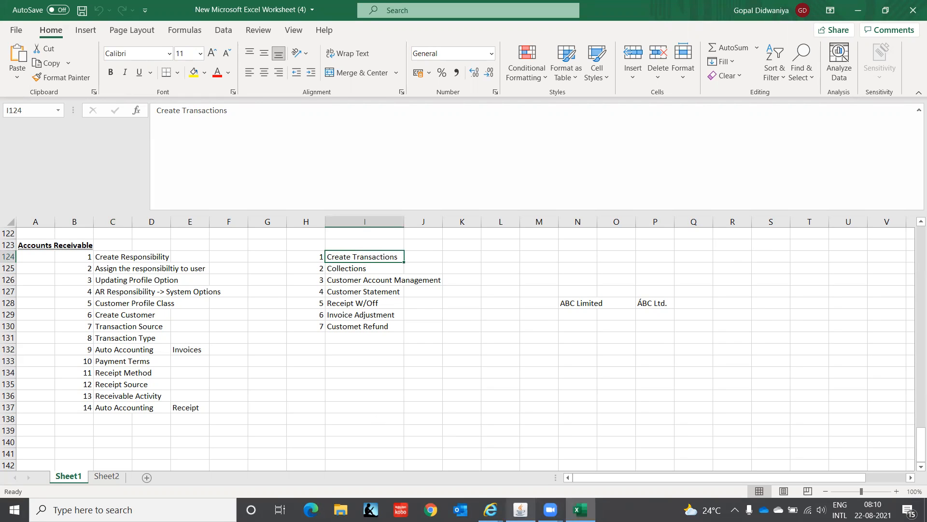
Step: Switch to Oracle Applications and open the Open/Close Accounting Periods form under the AR Super User, IT India responsibility
{"action": "left_click", "coordinate": [520, 509]}
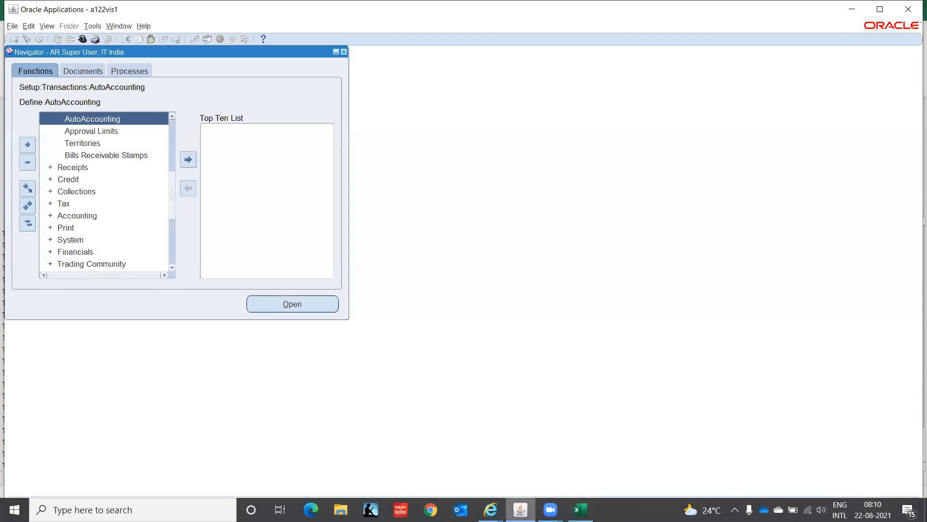
{"action": "left_click", "coordinate": [28, 224]}
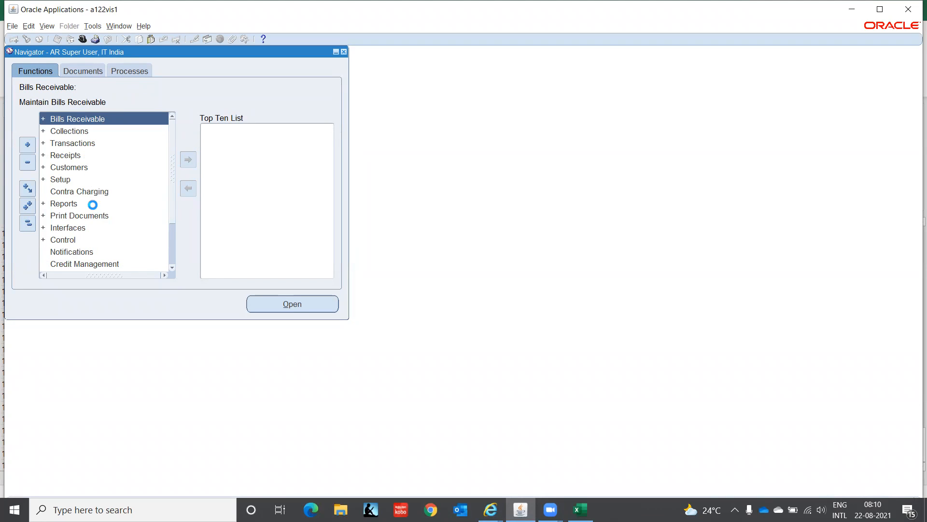
{"action": "key", "text": "ctrl+l"}
{"action": "type", "text": "p%"}
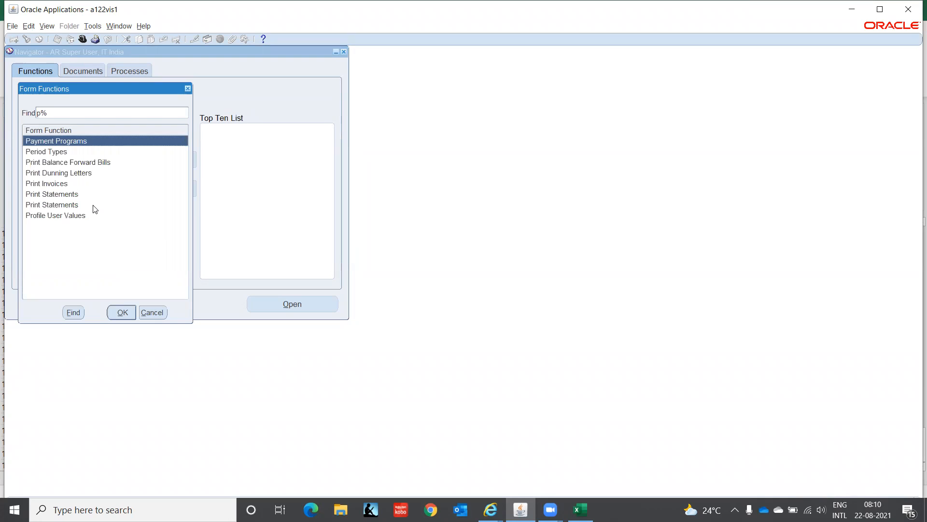
{"action": "key", "text": "Down"}
{"action": "key", "text": "Down"}
{"action": "key", "text": "Down"}
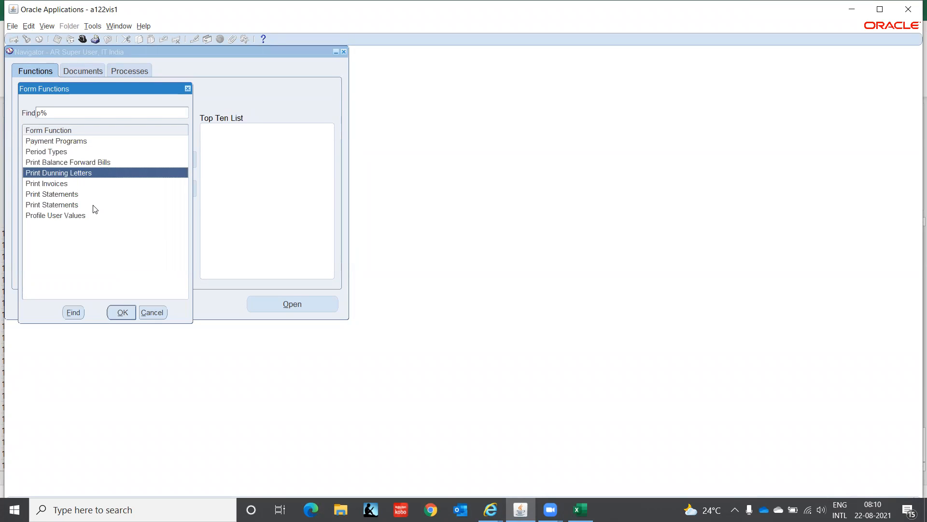
{"action": "key", "text": "Down"}
{"action": "key", "text": "Down"}
{"action": "key", "text": "Down"}
{"action": "key", "text": "BackSpace"}
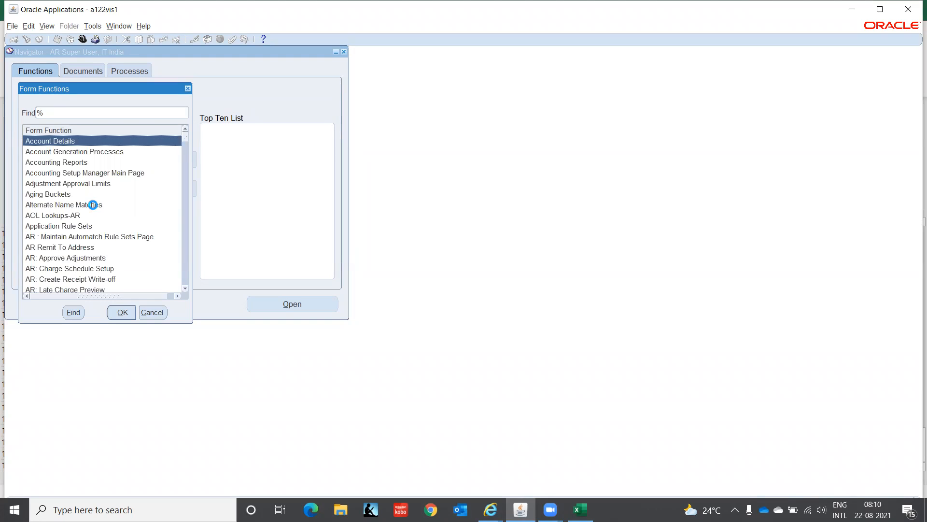
{"action": "type", "text": "o"}
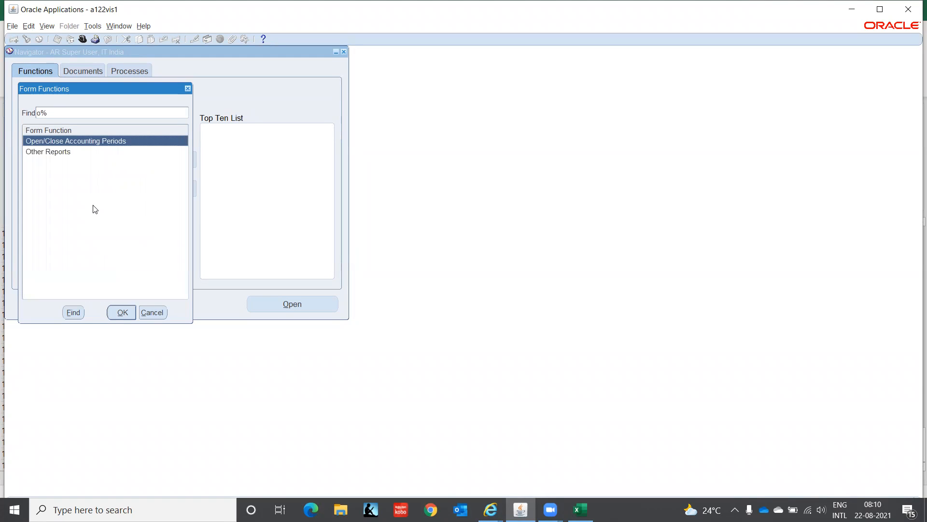
{"action": "key", "text": "Return"}
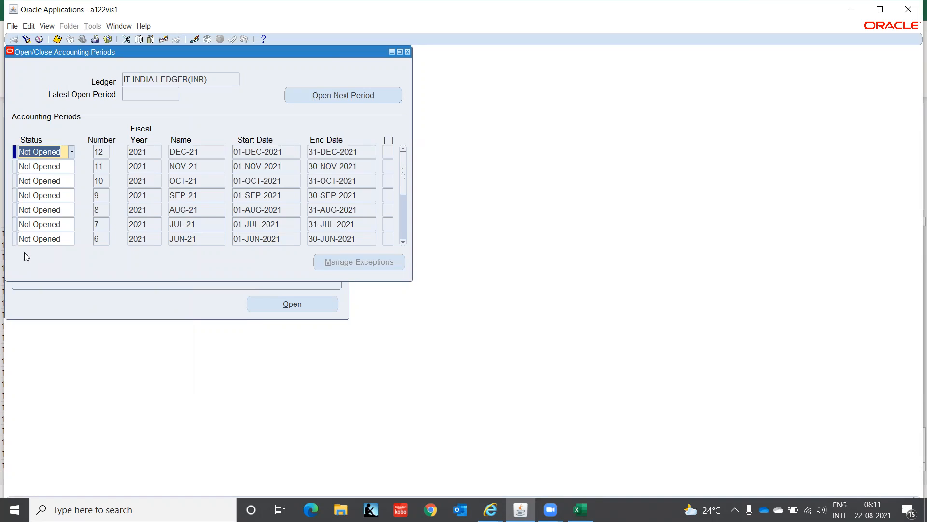
Step: Set the AUG-21 receivables accounting period's status to Open and close the periods form
{"action": "left_click", "coordinate": [65, 210]}
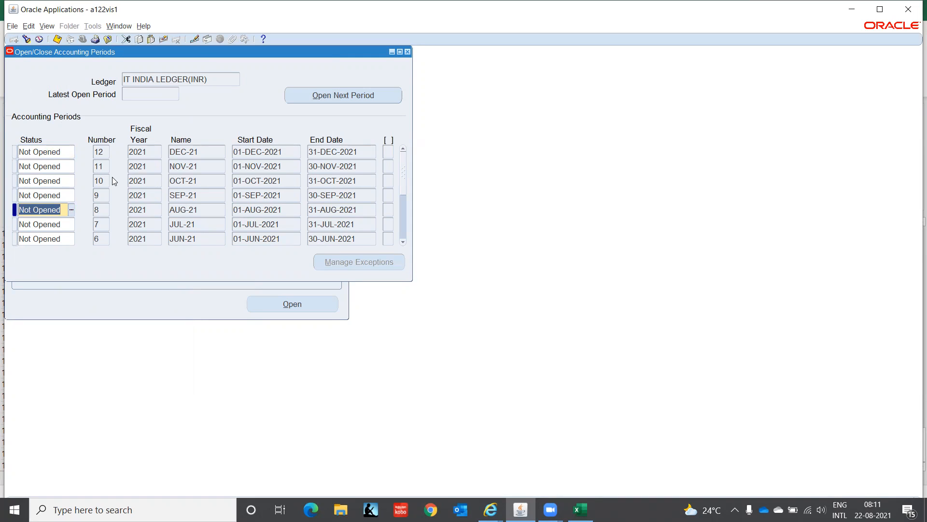
{"action": "type", "text": "o"}
{"action": "key", "text": "Tab"}
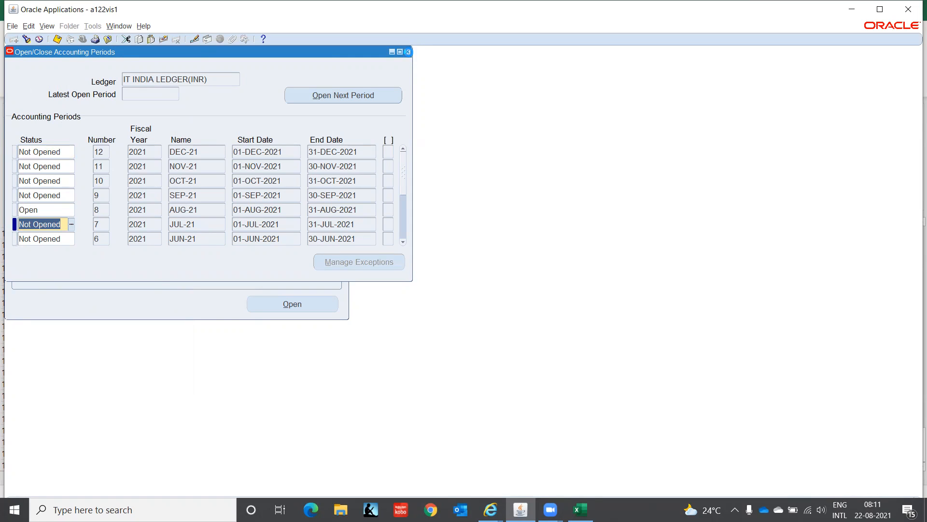
{"action": "left_click", "coordinate": [407, 51]}
Step: Switch the responsibility to GL Super User, IT India
{"action": "left_click", "coordinate": [83, 39]}
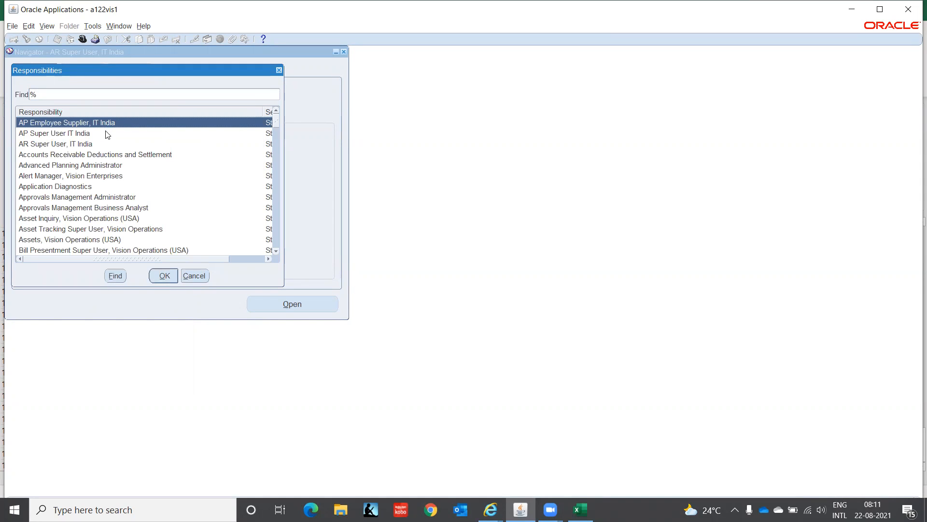
{"action": "left_click", "coordinate": [68, 240]}
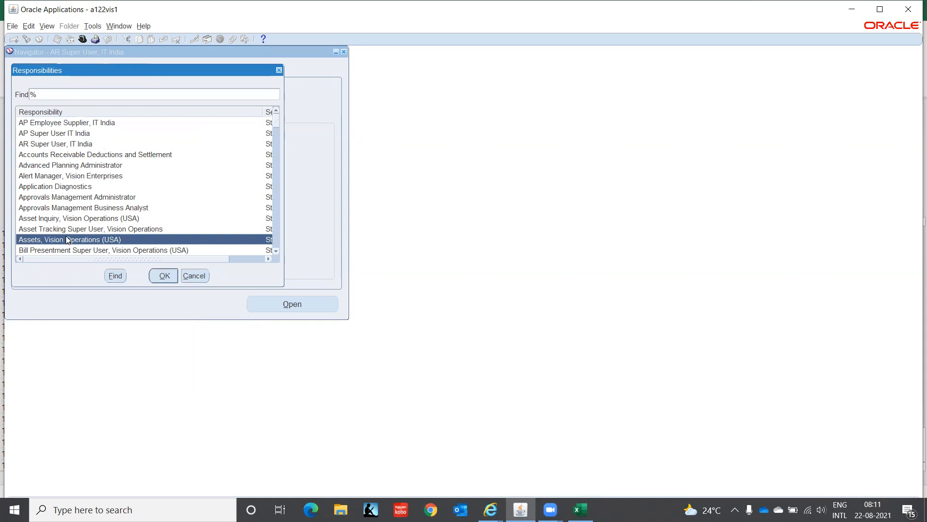
{"action": "type", "text": "g"}
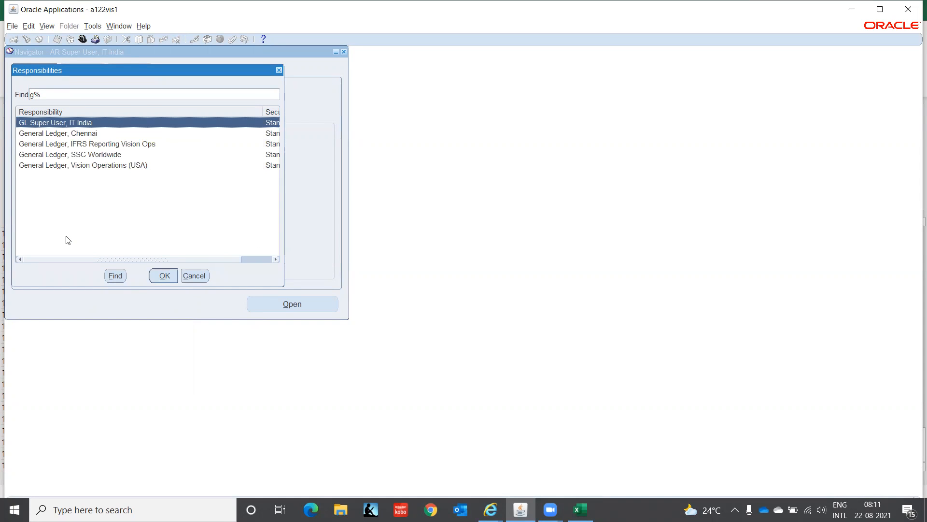
{"action": "key", "text": "Return"}
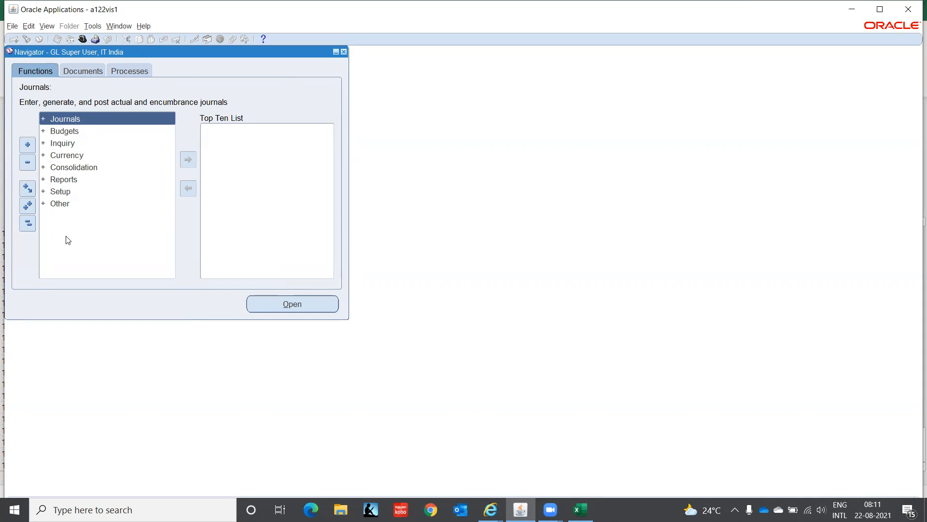
Step: Query the General Ledger periods of IT INDIA LEDGER(INR), check the AUG-21 status and close the form
{"action": "key", "text": "ctrl+l"}
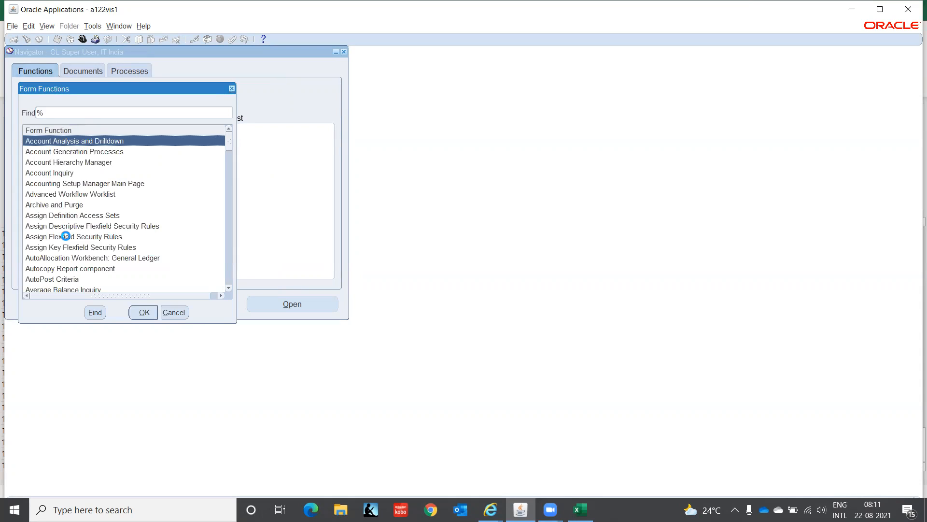
{"action": "key", "text": "Escape"}
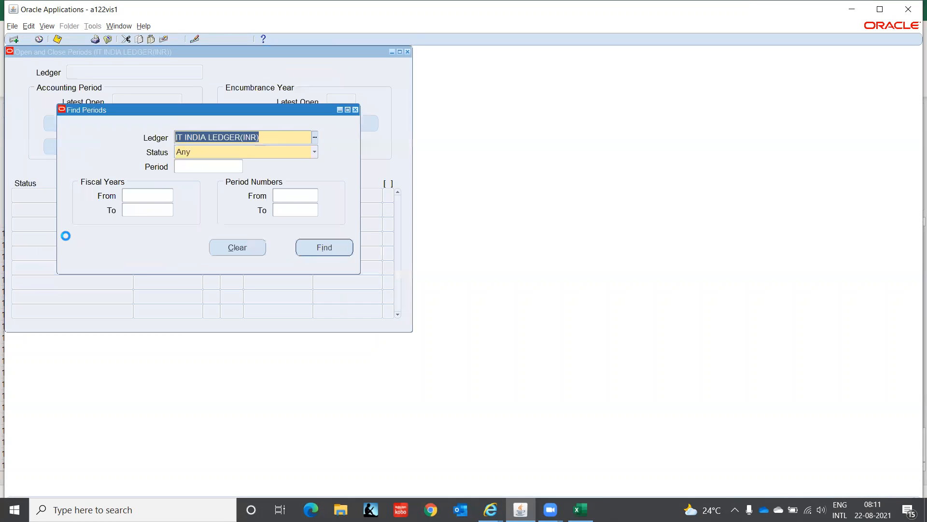
{"action": "left_click", "coordinate": [341, 248]}
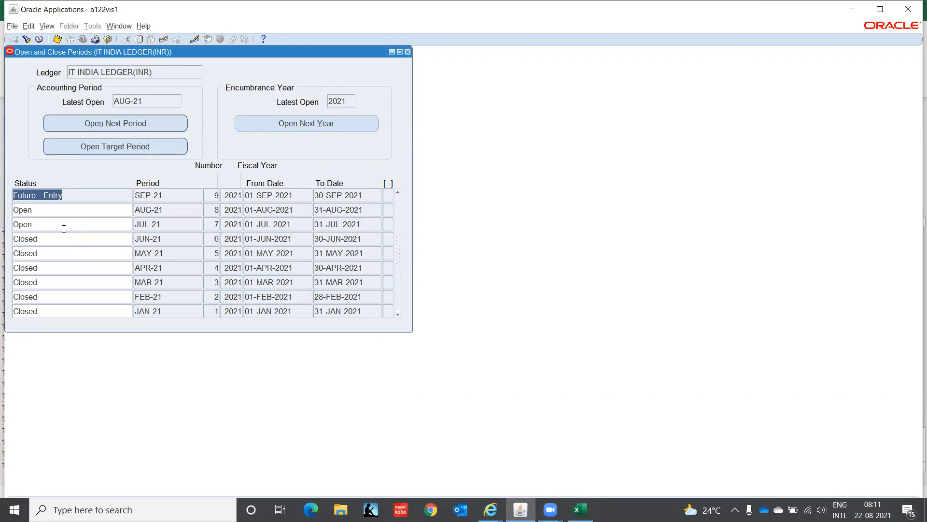
{"action": "left_click", "coordinate": [73, 207]}
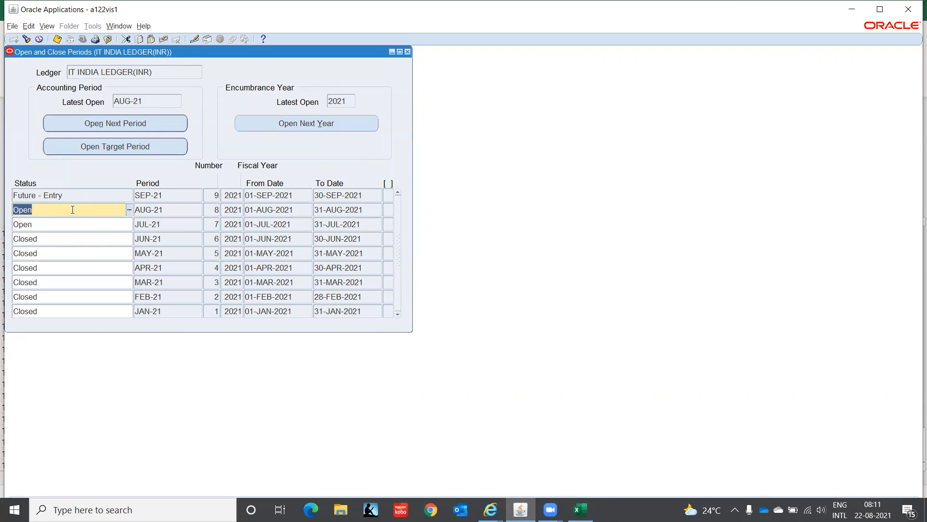
{"action": "left_click", "coordinate": [408, 51]}
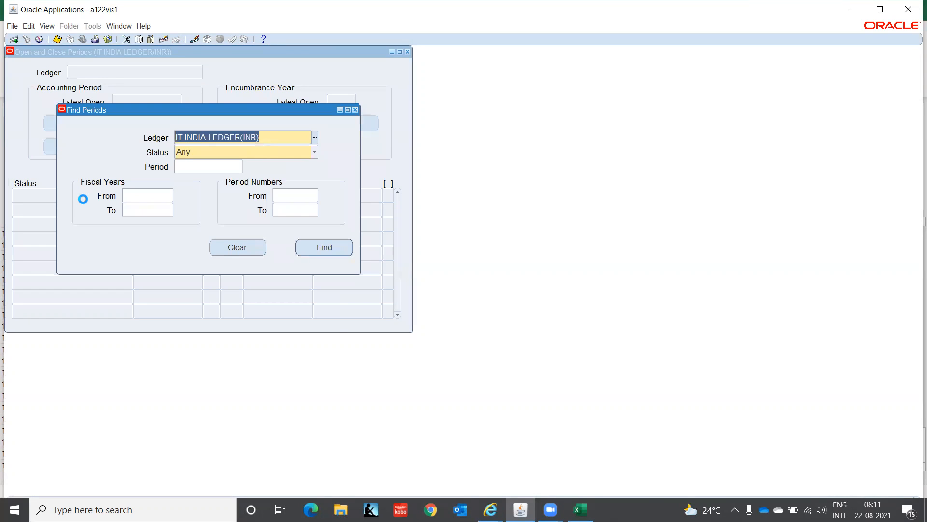
Step: Query the periods of the IT INDIA LEDGER(INR)(USD) ledger, check the AUG-21 status and close the form
{"action": "key", "text": "ctrl+l"}
{"action": "key", "text": "Down"}
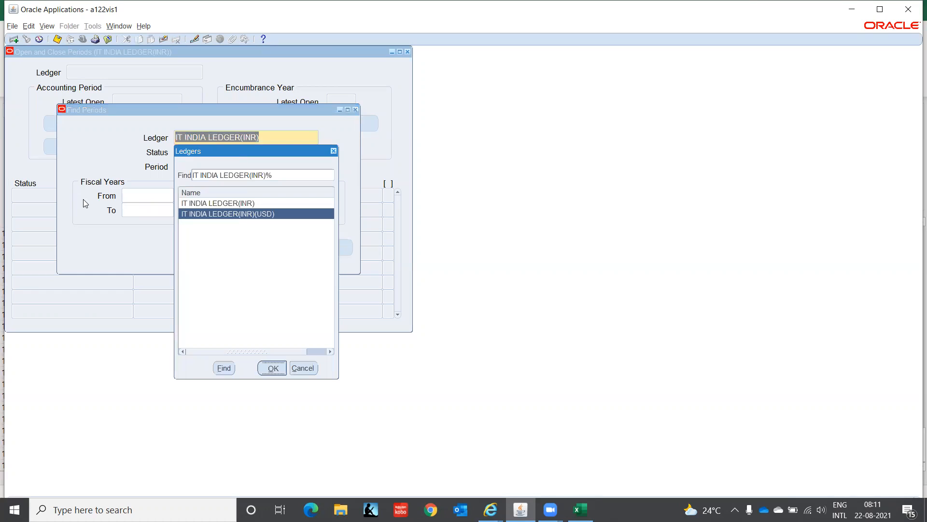
{"action": "key", "text": "Return"}
{"action": "key", "text": "Return"}
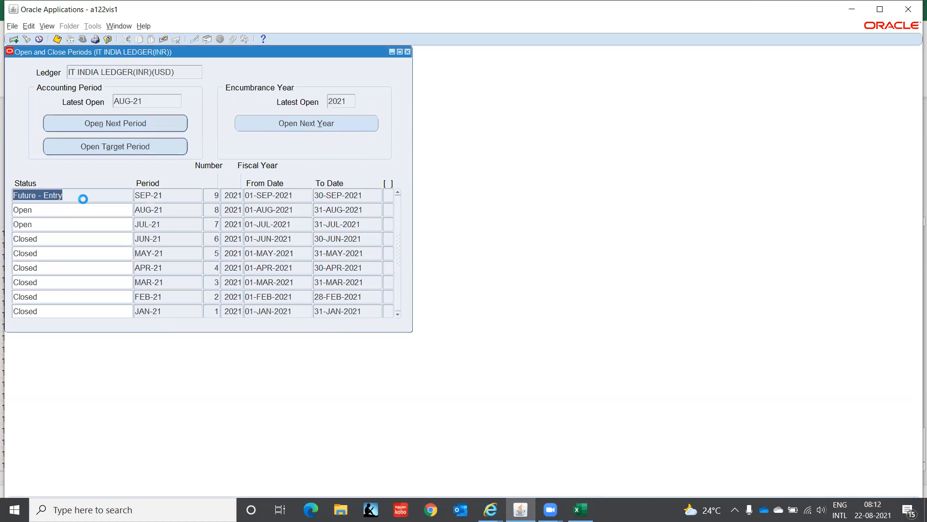
{"action": "left_click", "coordinate": [83, 214]}
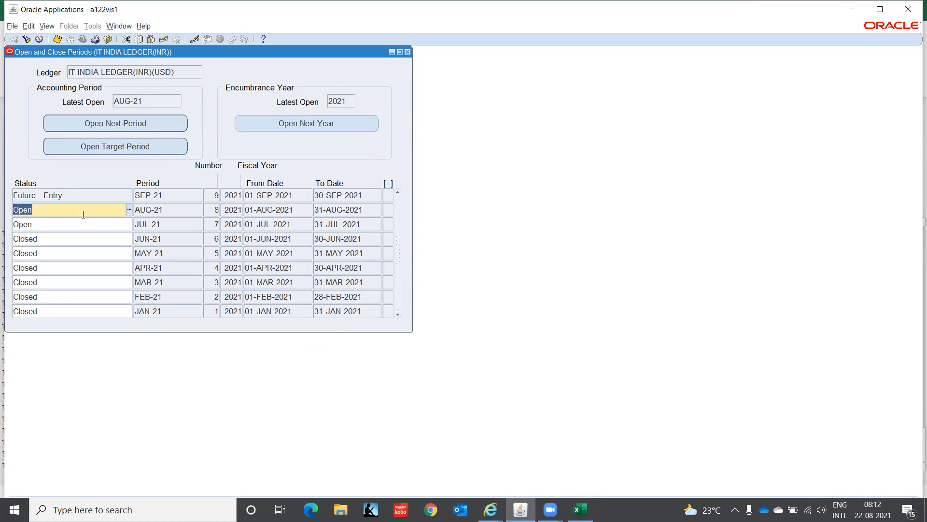
{"action": "key", "text": "F4"}
Step: Switch the responsibility back to AR Super User, IT India
{"action": "left_click", "coordinate": [84, 39]}
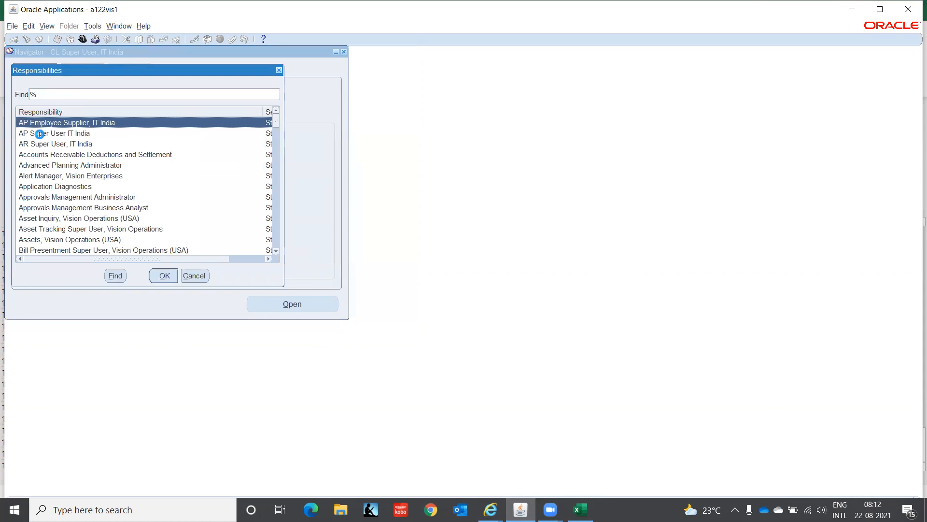
{"action": "left_click", "coordinate": [42, 145]}
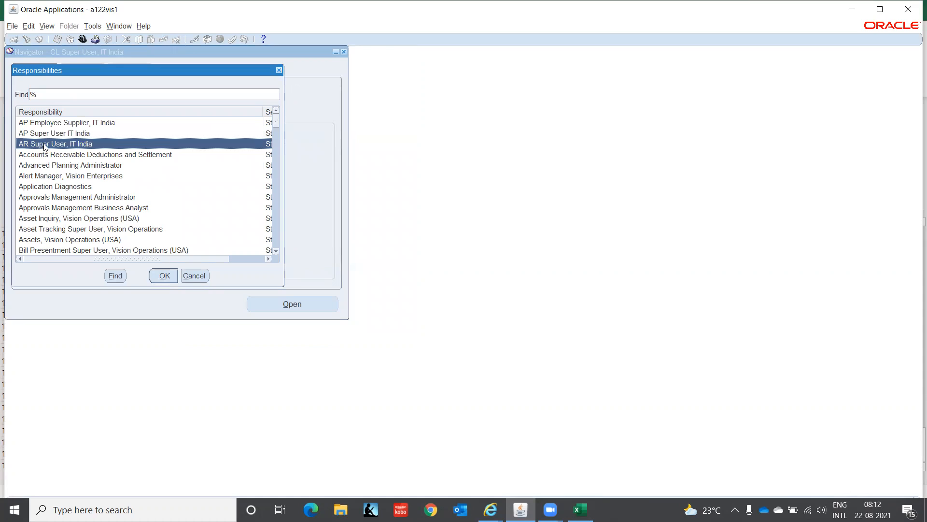
{"action": "left_click", "coordinate": [163, 277]}
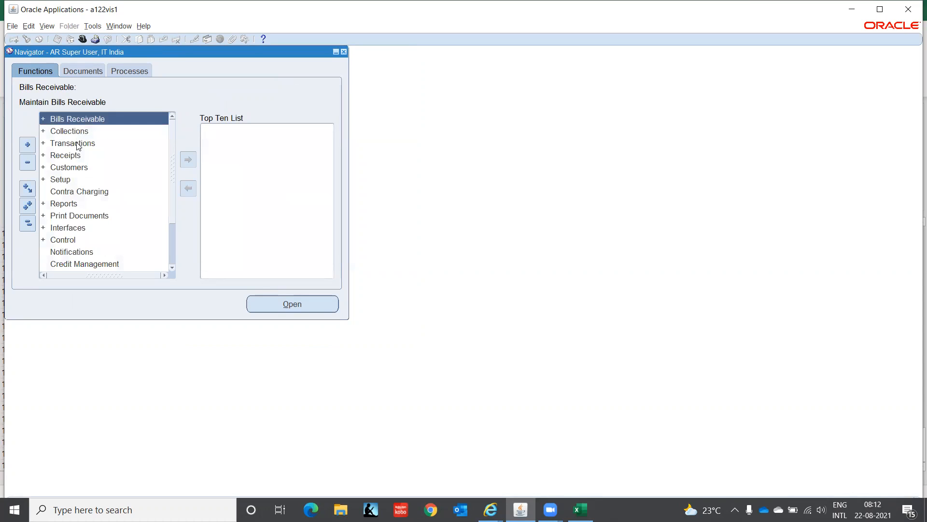
Step: Try to open the Transactions entry form from the Transactions group in the Navigator
{"action": "left_click", "coordinate": [78, 144]}
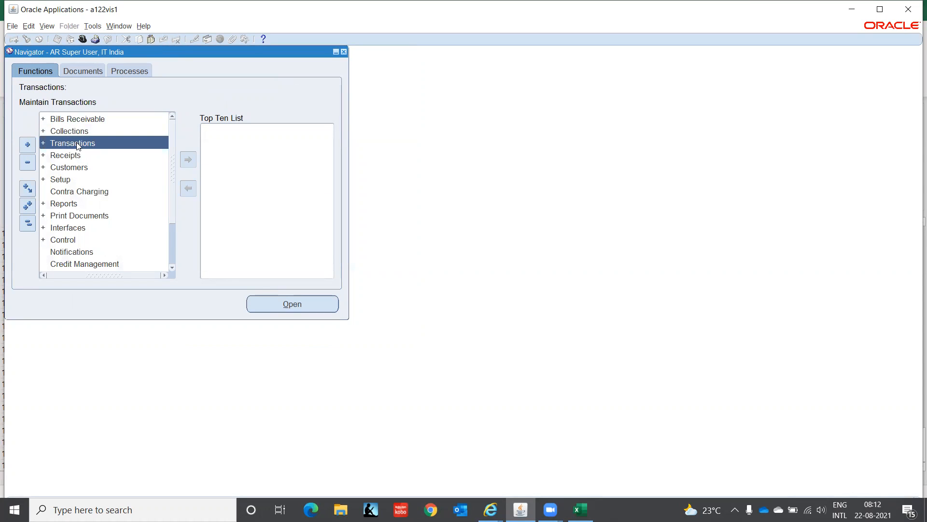
{"action": "double_click", "coordinate": [76, 143]}
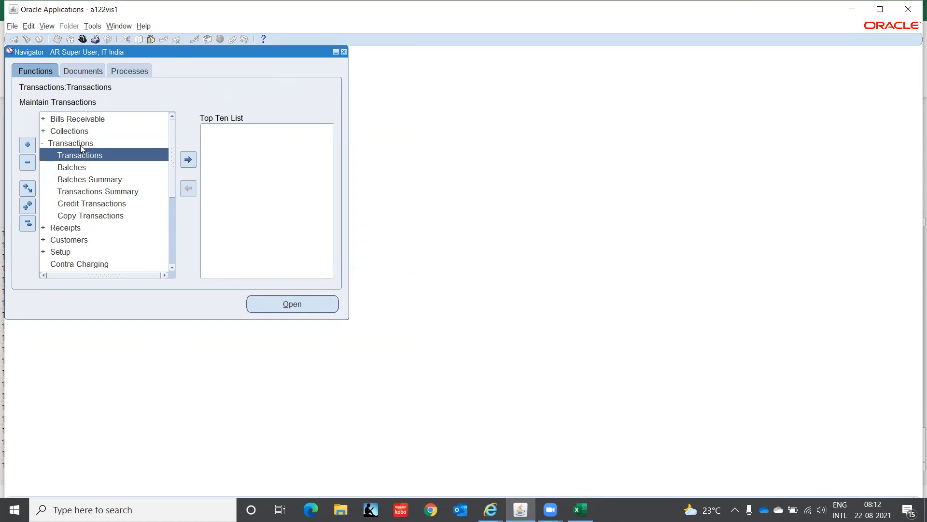
{"action": "double_click", "coordinate": [95, 158]}
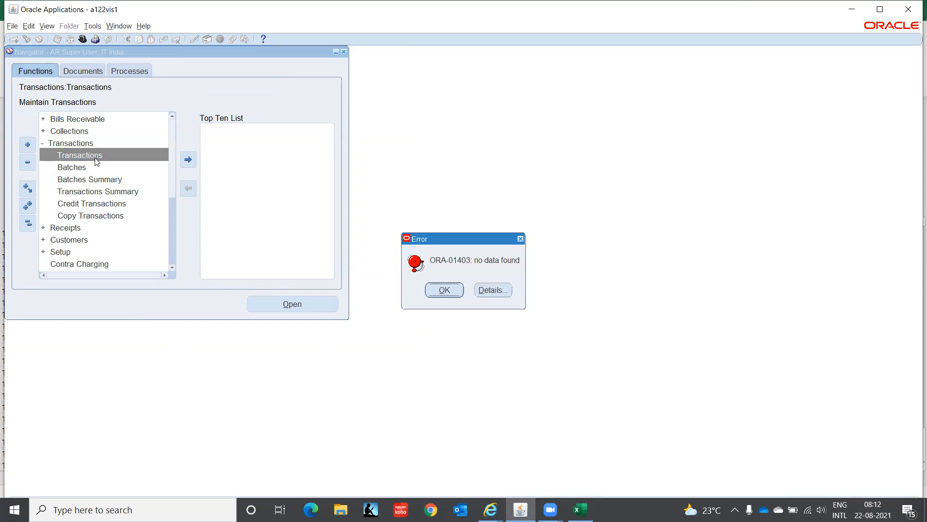
{"action": "left_click", "coordinate": [452, 292]}
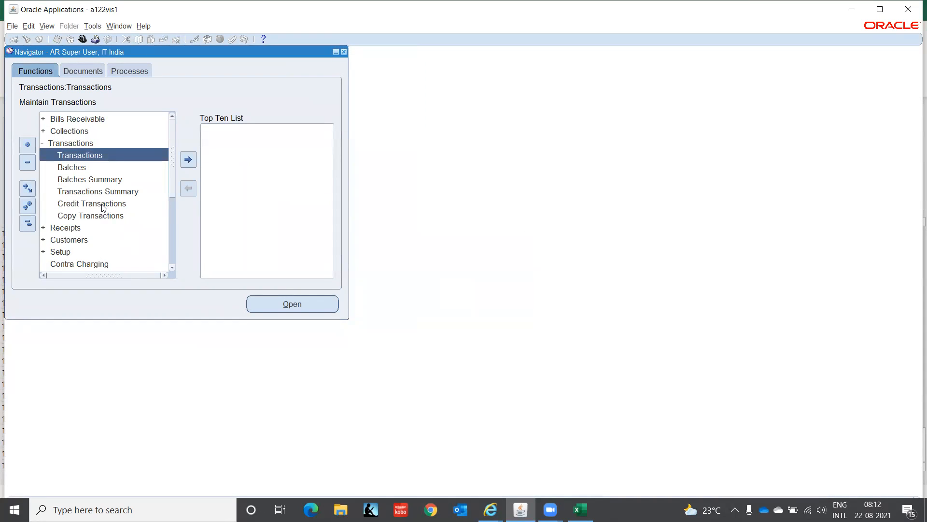
Step: Retry the Transactions form and review the error's message history, and also try opening the Batches form
{"action": "left_click", "coordinate": [77, 156]}
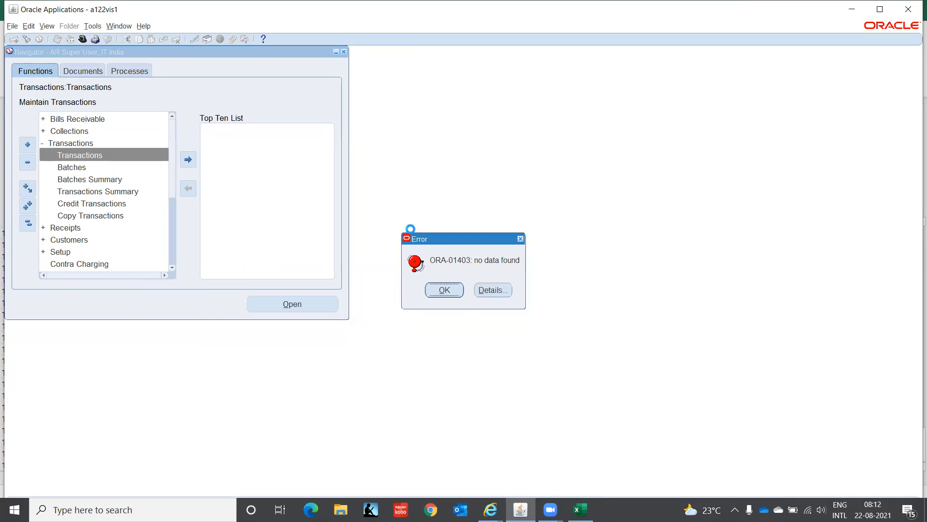
{"action": "left_click", "coordinate": [493, 293]}
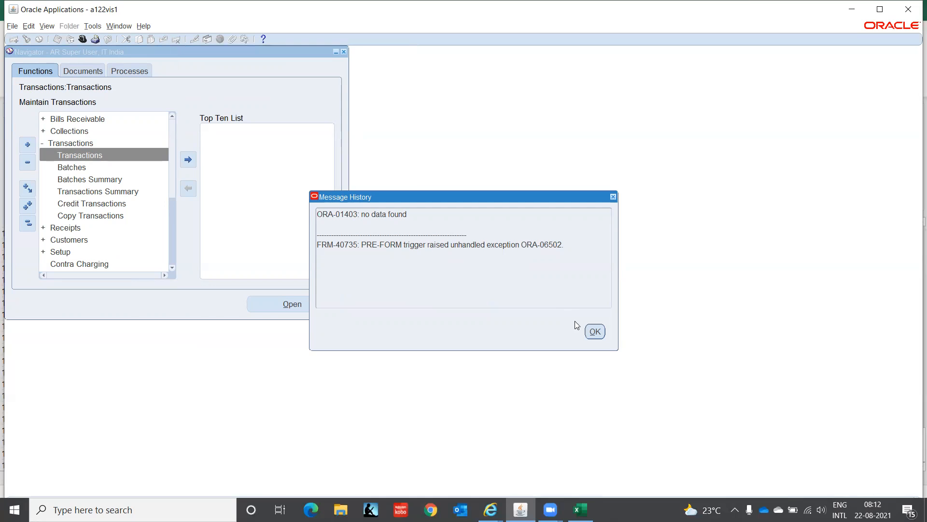
{"action": "left_click", "coordinate": [594, 332]}
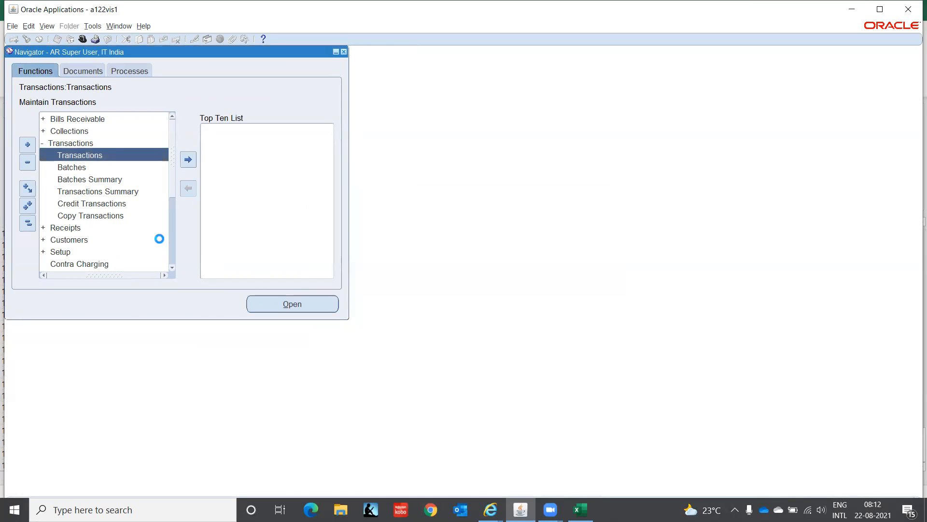
{"action": "left_click", "coordinate": [77, 168]}
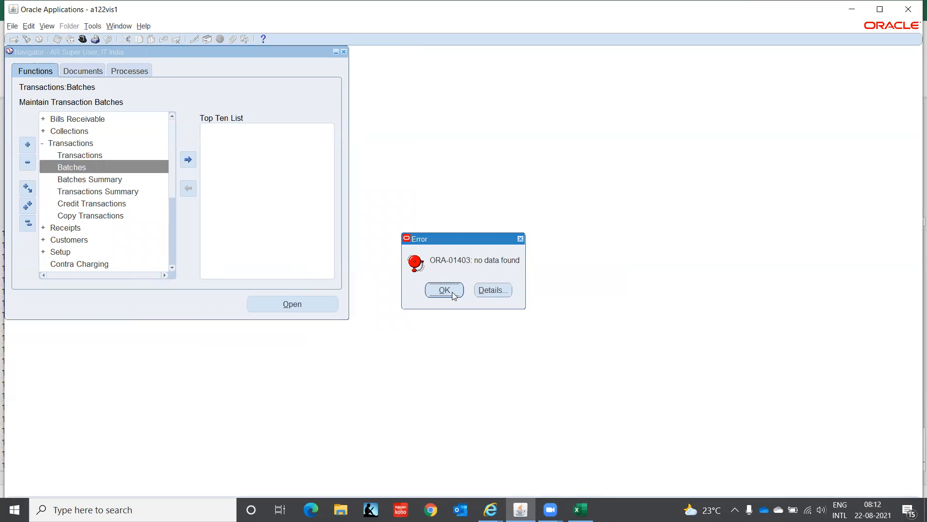
{"action": "left_click", "coordinate": [444, 290]}
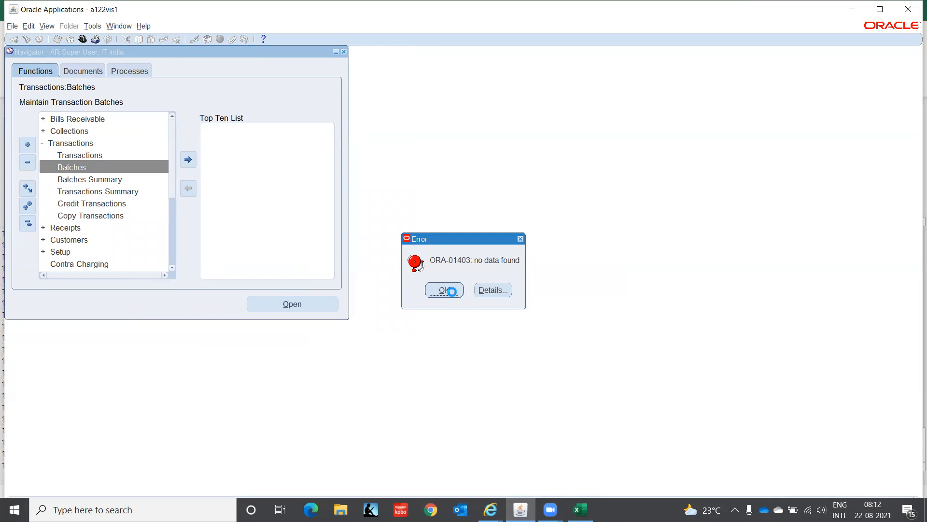
Step: Maximize the Oracle Applications window and try to switch the Custom Code diagnostic setting to Off
{"action": "left_click", "coordinate": [880, 10]}
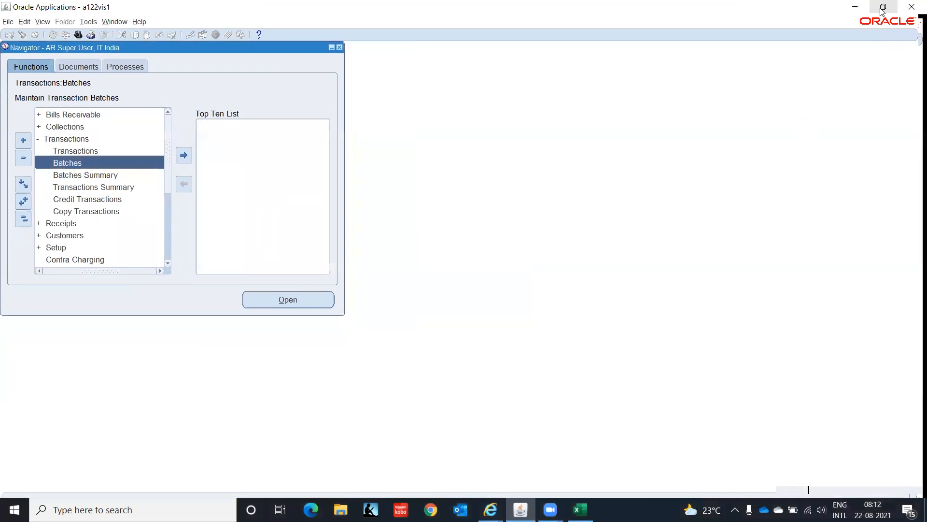
{"action": "left_click", "coordinate": [138, 23]}
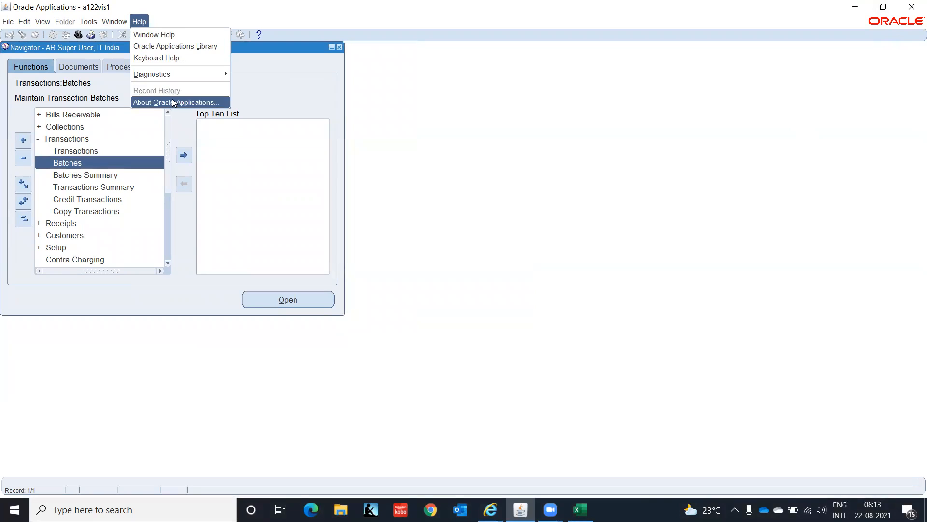
{"action": "mouse_move", "coordinate": [225, 77]}
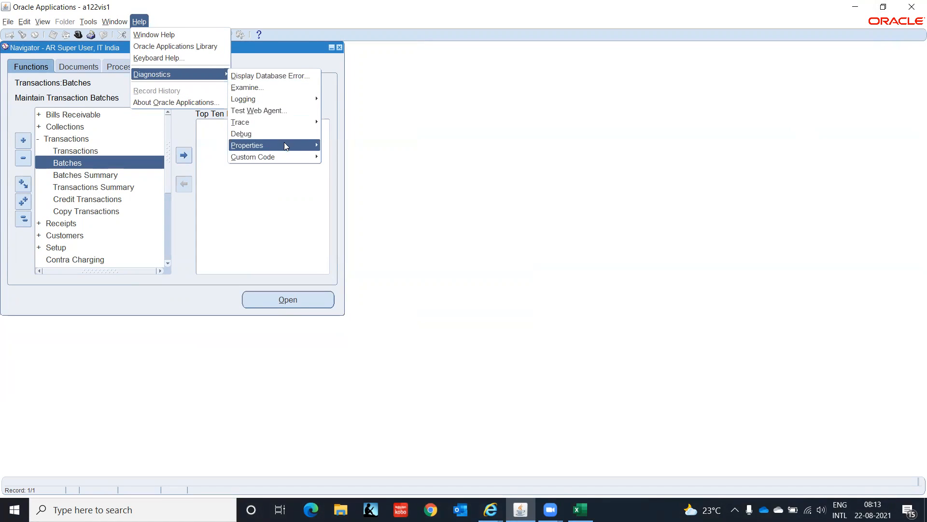
{"action": "mouse_move", "coordinate": [297, 160]}
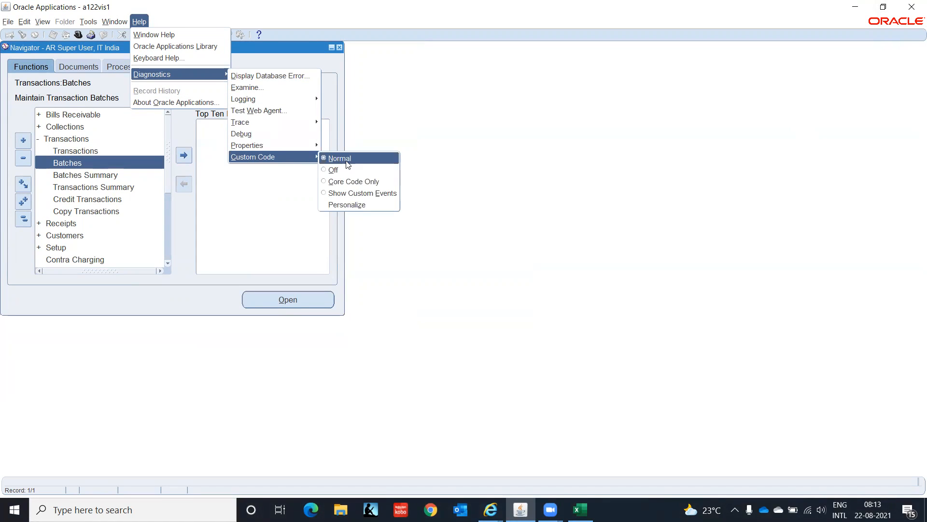
{"action": "left_click", "coordinate": [332, 170]}
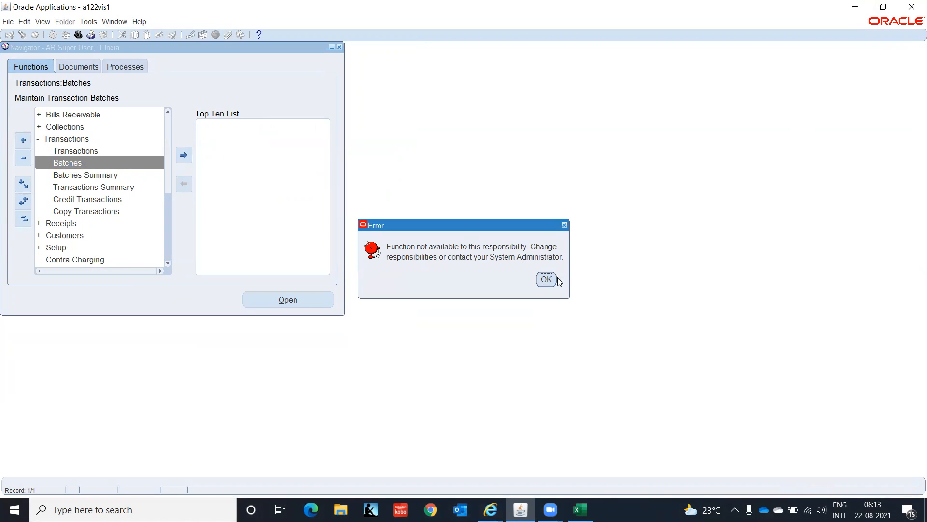
{"action": "left_click", "coordinate": [549, 282]}
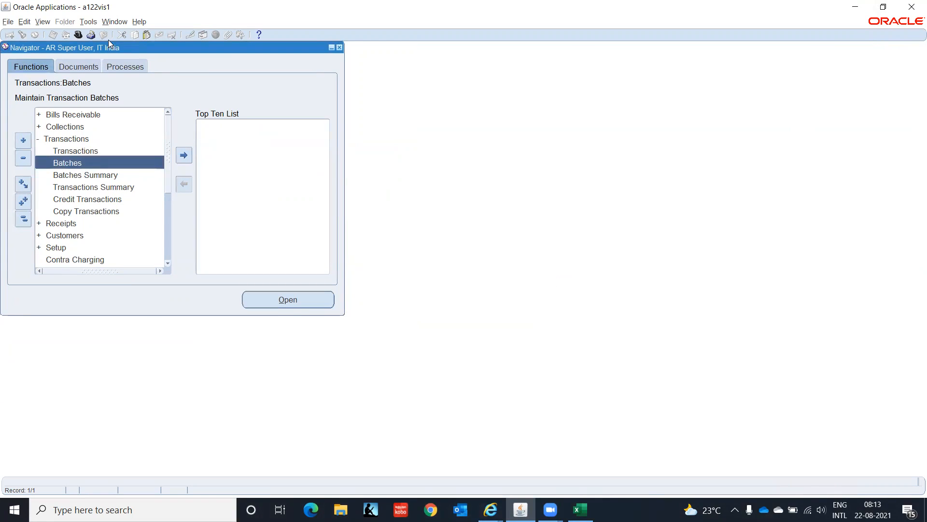
Step: Try to open the custom code Personalize function from the diagnostics options
{"action": "left_click", "coordinate": [139, 21]}
{"action": "mouse_move", "coordinate": [208, 72]}
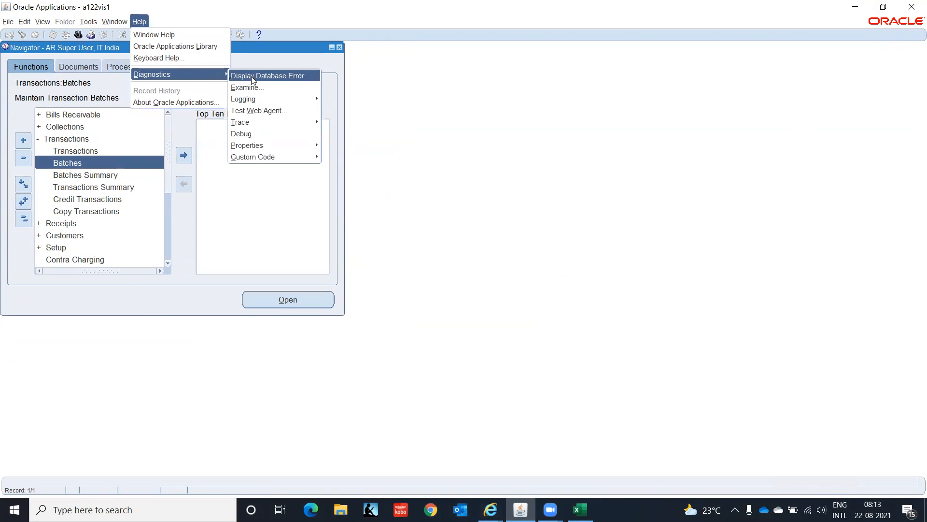
{"action": "mouse_move", "coordinate": [275, 100]}
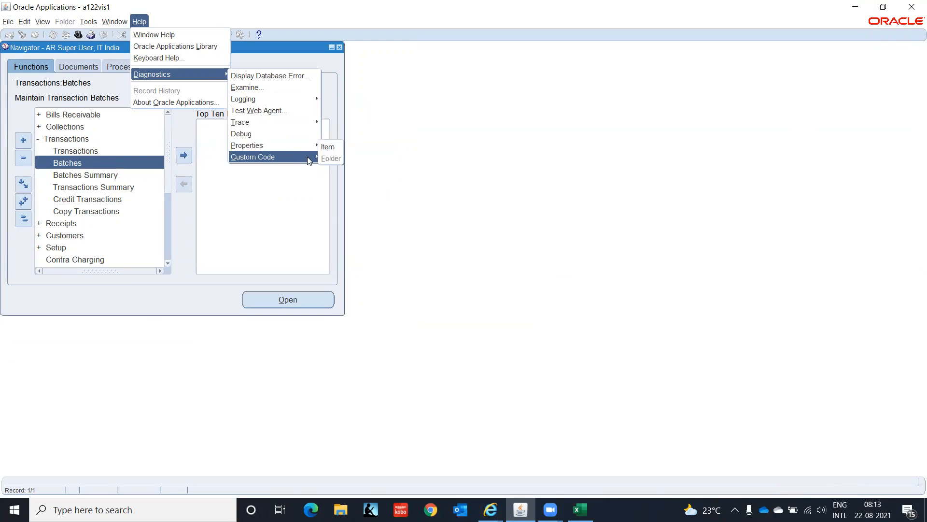
{"action": "mouse_move", "coordinate": [310, 160]}
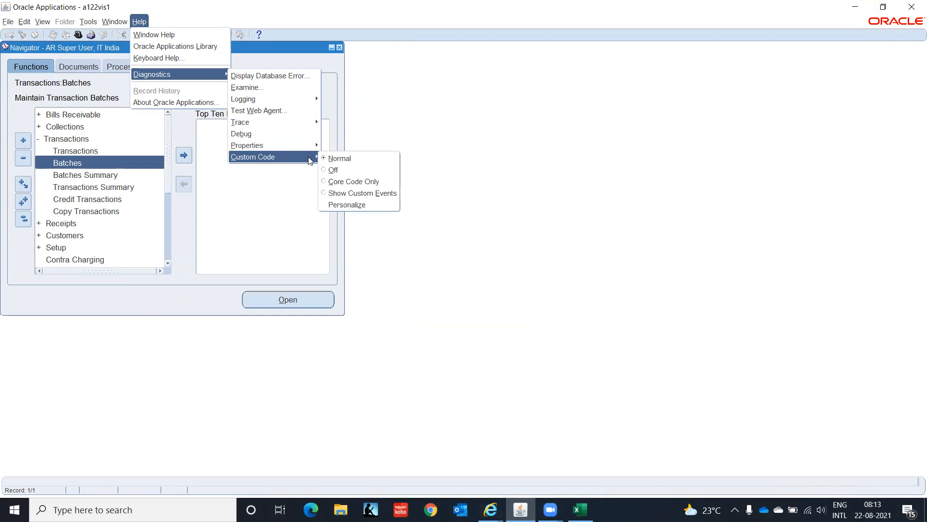
{"action": "left_click", "coordinate": [346, 206]}
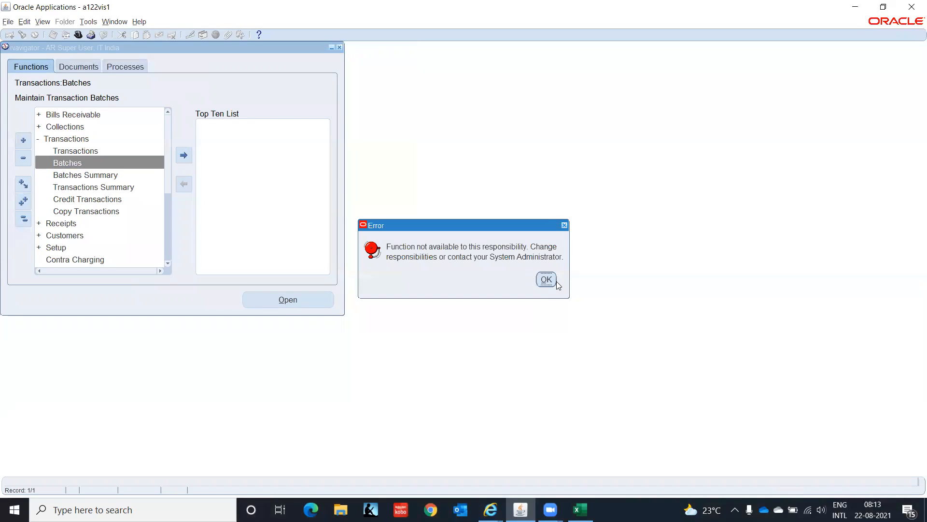
{"action": "left_click", "coordinate": [545, 280]}
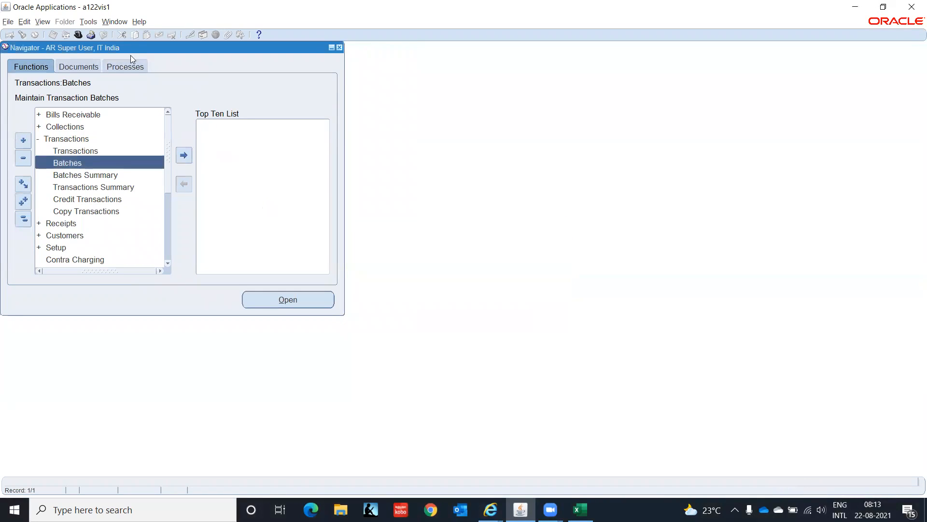
Step: Try to set the Custom Code diagnostic setting to Core Code Only
{"action": "left_click", "coordinate": [143, 21]}
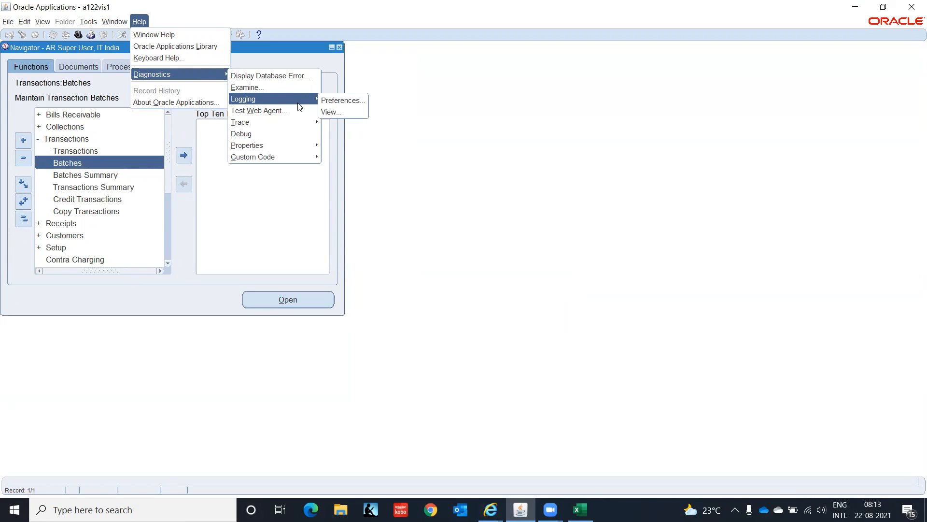
{"action": "mouse_move", "coordinate": [311, 125]}
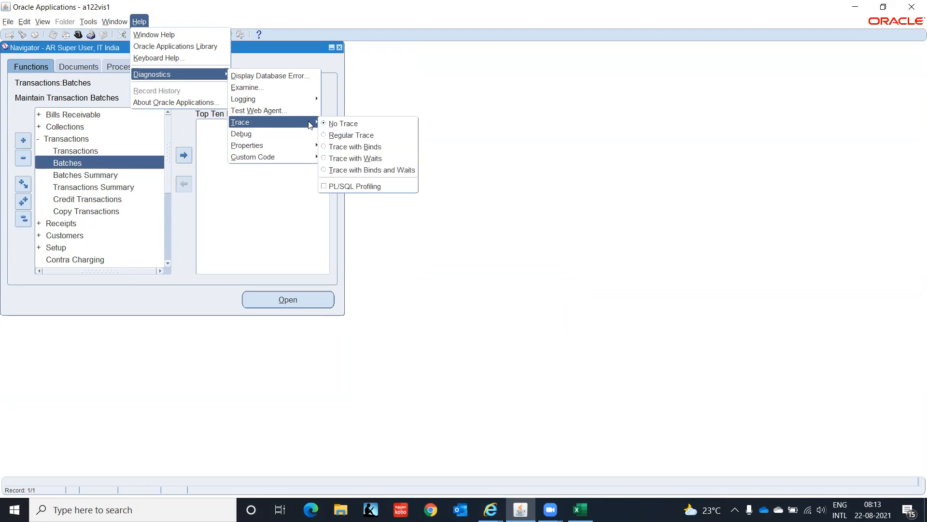
{"action": "mouse_move", "coordinate": [310, 147]}
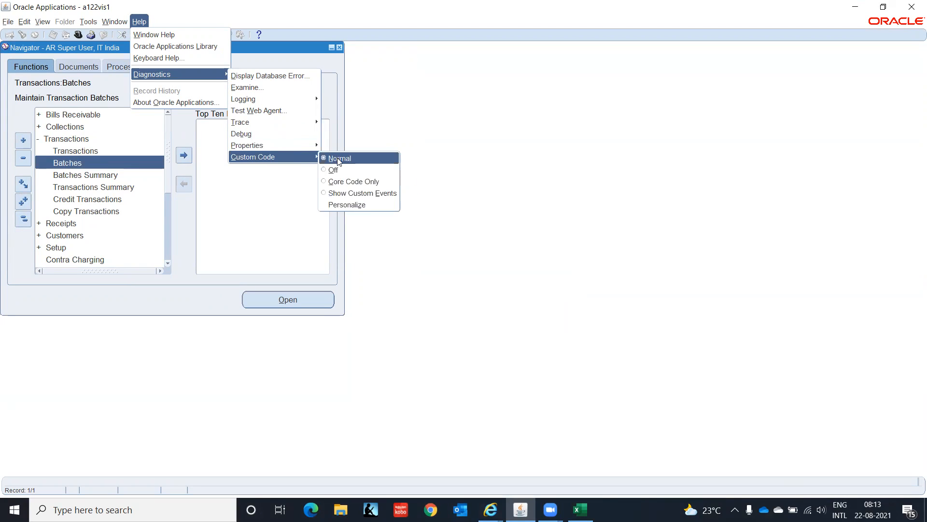
{"action": "left_click", "coordinate": [343, 186]}
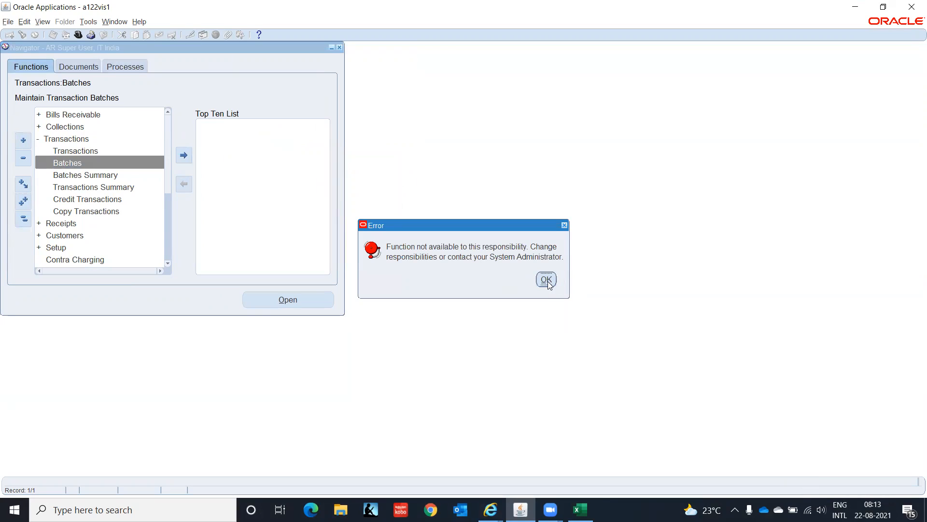
{"action": "left_click", "coordinate": [548, 282]}
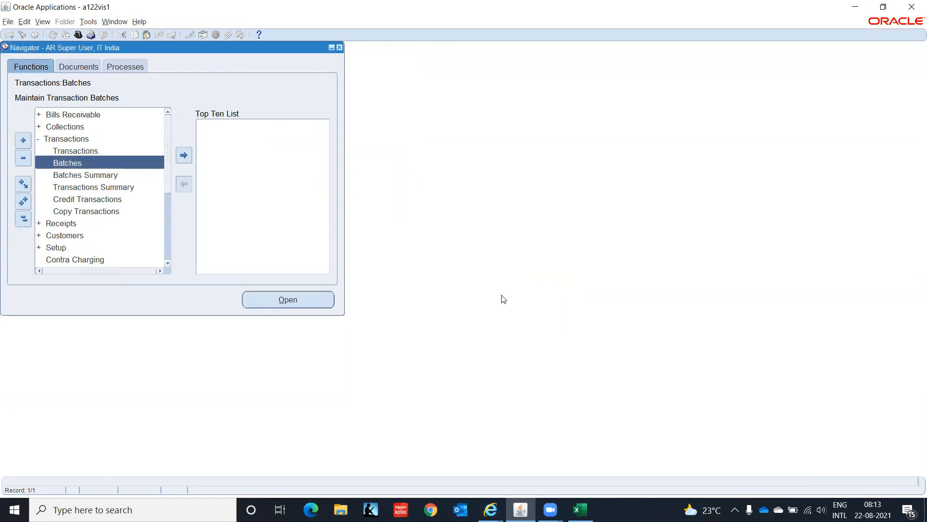
Step: Retry the transaction Batches form, open the error's details and copy the FRM-40735 line from the message history
{"action": "double_click", "coordinate": [78, 164]}
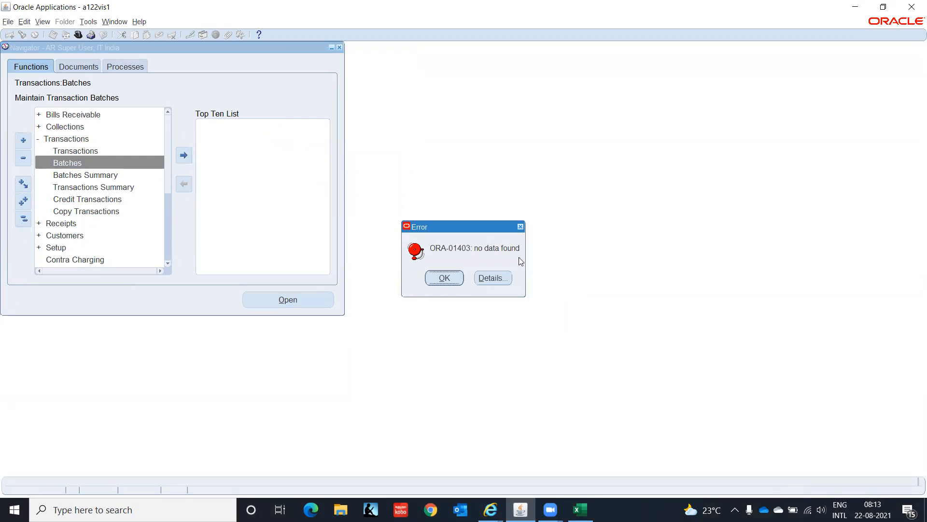
{"action": "left_click", "coordinate": [502, 281]}
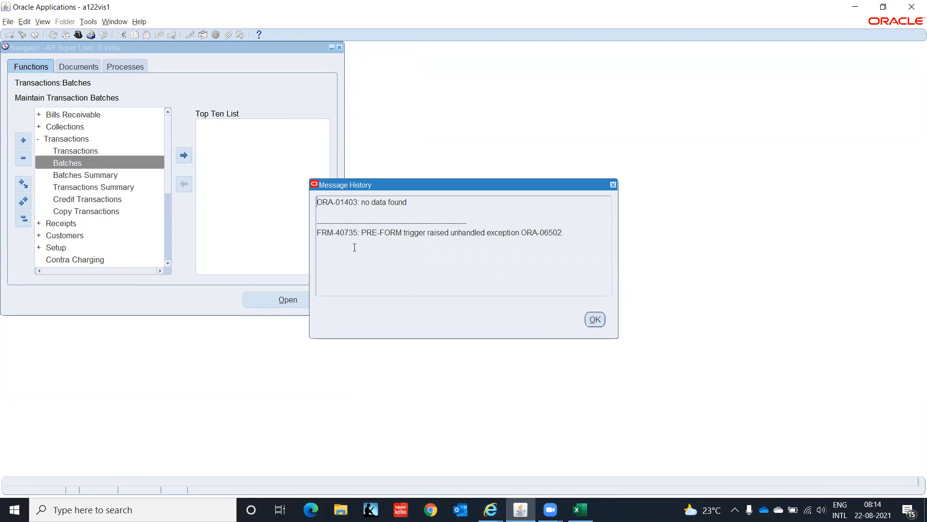
{"action": "triple_click", "coordinate": [440, 234]}
{"action": "key", "text": "ctrl+c"}
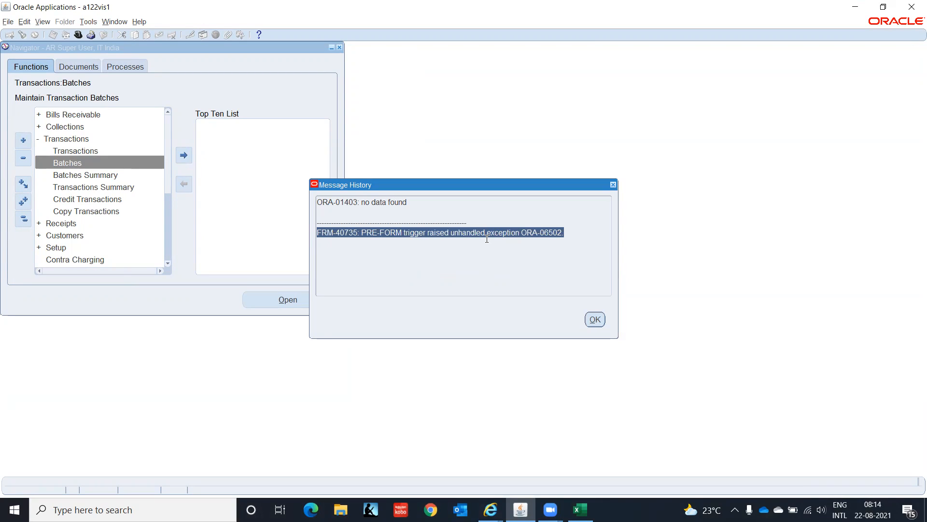
Step: Switch to Microsoft Edge and search Google in a new tab for "FRM-40735: PRE-FORM trigger raised unhandled exception ORA-06502."
{"action": "left_click", "coordinate": [311, 510]}
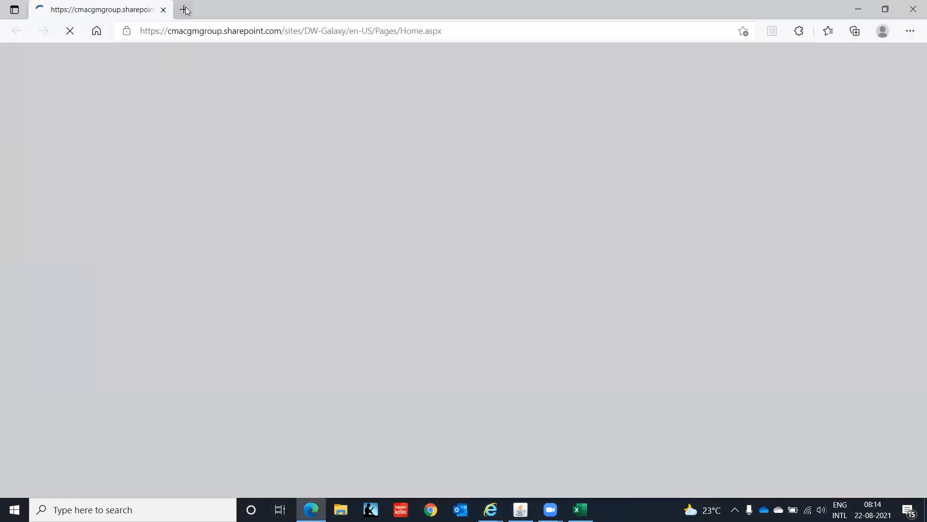
{"action": "left_click", "coordinate": [184, 10]}
{"action": "left_click", "coordinate": [173, 31]}
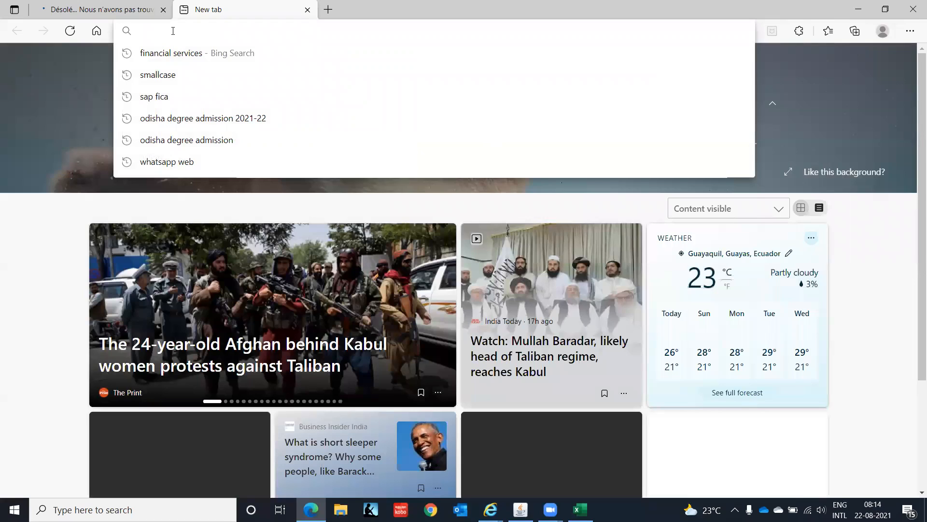
{"action": "left_click", "coordinate": [188, 167]}
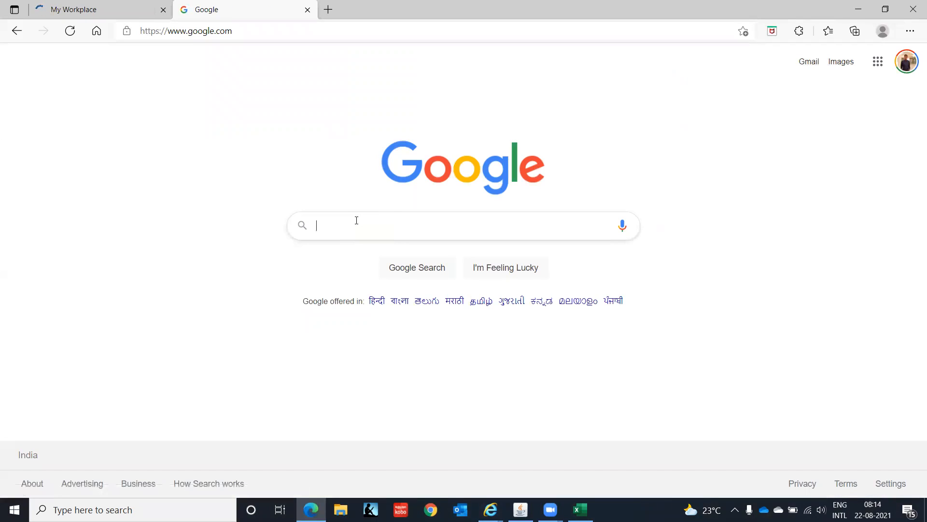
{"action": "left_click", "coordinate": [356, 221]}
{"action": "key", "text": "ctrl+v"}
{"action": "key", "text": "Return"}
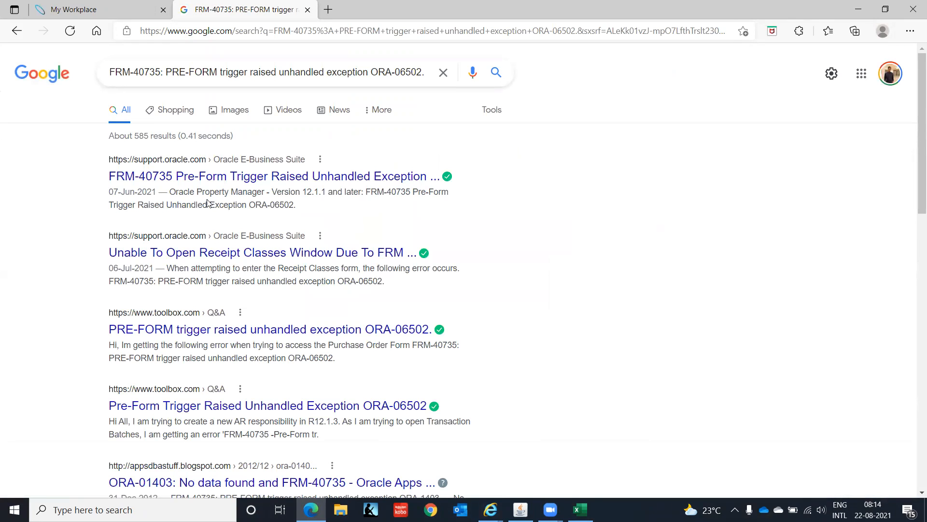
Step: Open the first three search results, two from Oracle Support and one from Toolbox, in new tabs
{"action": "right_click", "coordinate": [199, 181]}
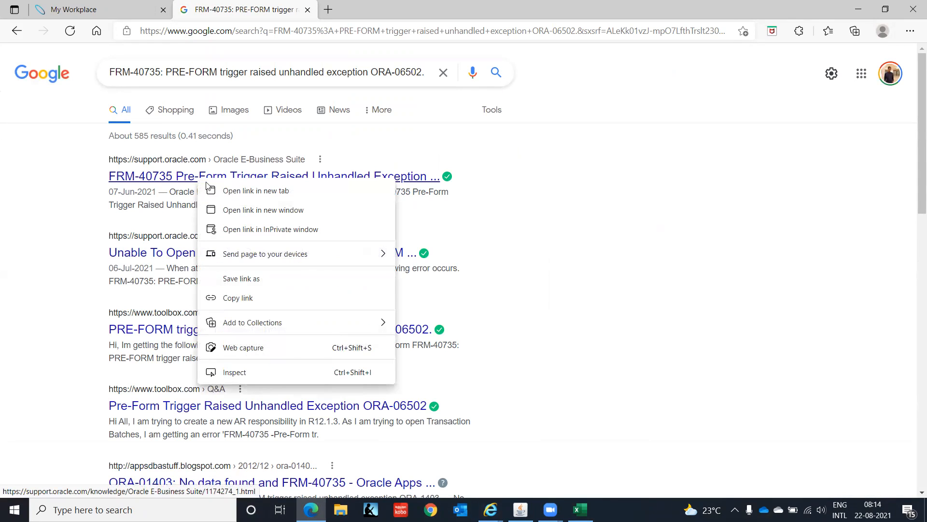
{"action": "left_click", "coordinate": [238, 192]}
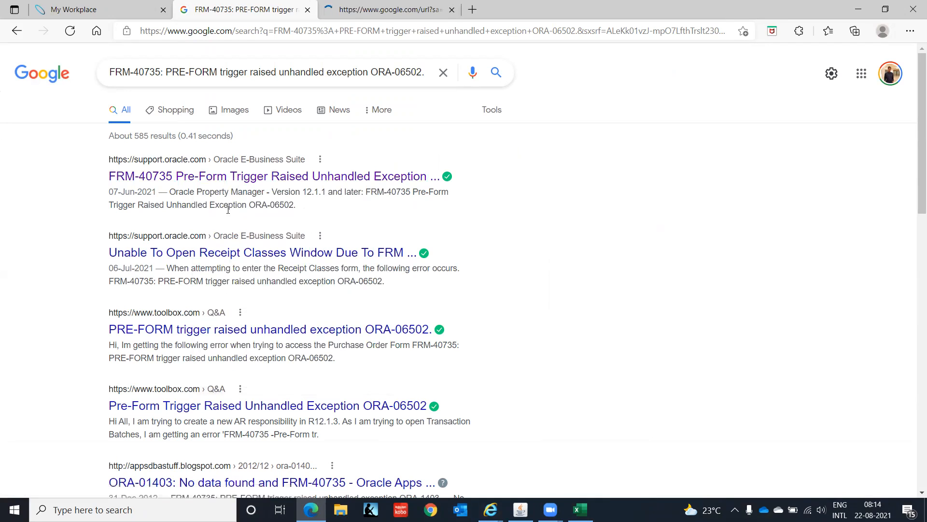
{"action": "right_click", "coordinate": [227, 255]}
{"action": "left_click", "coordinate": [256, 263]}
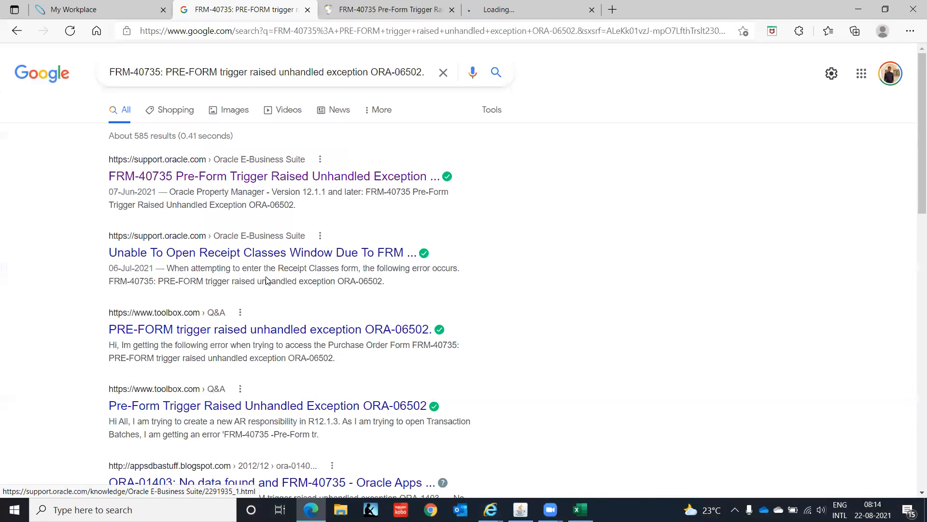
{"action": "right_click", "coordinate": [231, 336]}
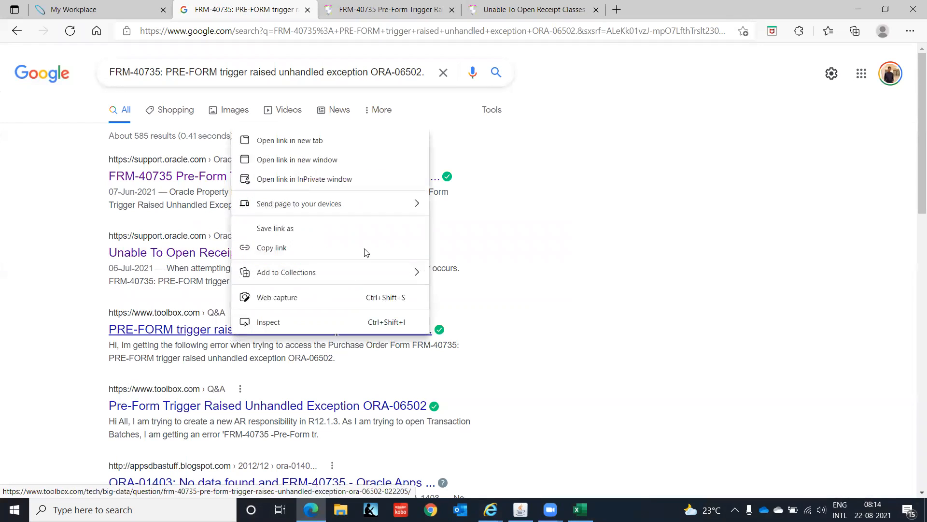
{"action": "left_click", "coordinate": [355, 141]}
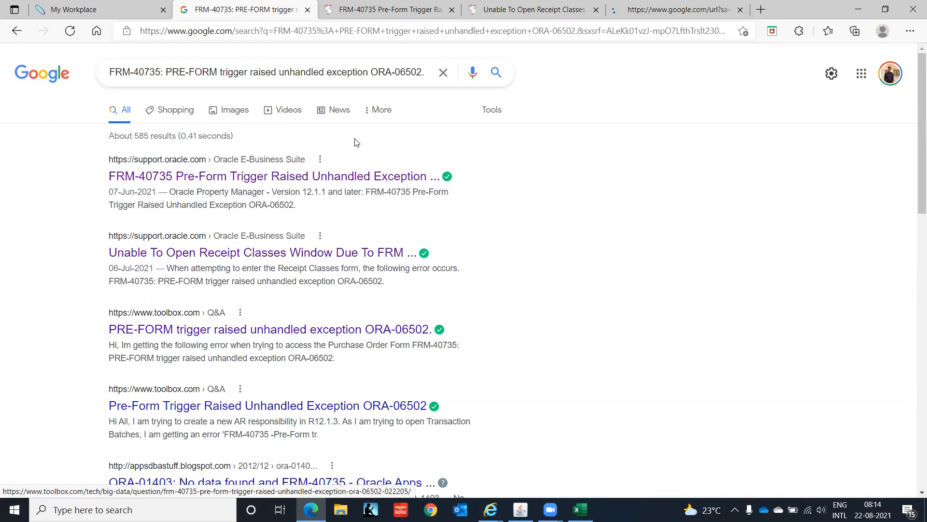
Step: Read the replies in the Toolbox thread on the FRM-40735 error through to its last post for possible fixes
{"action": "left_click", "coordinate": [604, 19]}
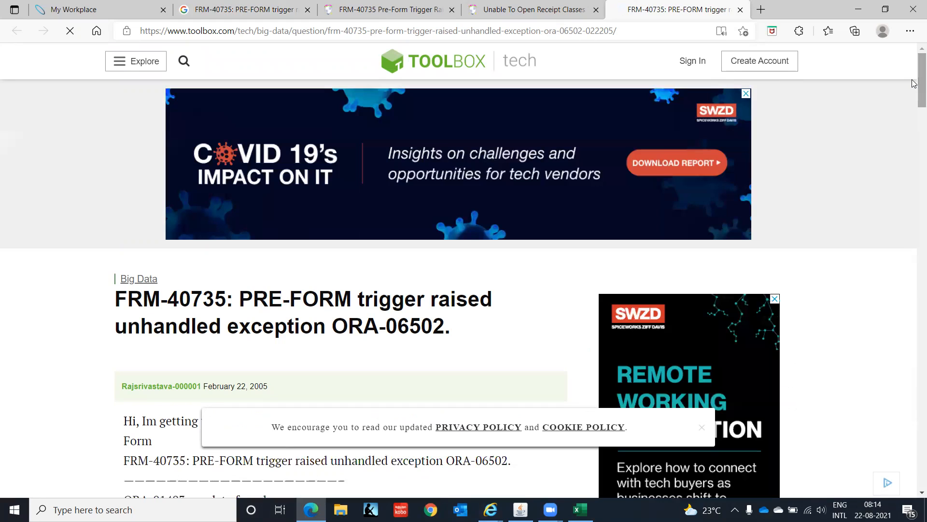
{"action": "left_click_drag", "start_coordinate": [914, 83], "coordinate": [914, 167]}
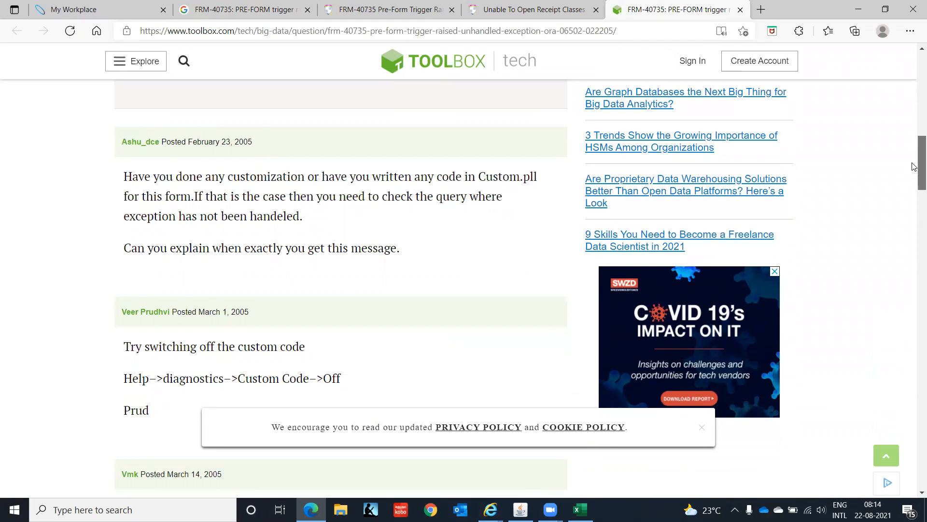
{"action": "left_click_drag", "start_coordinate": [914, 167], "coordinate": [916, 189]}
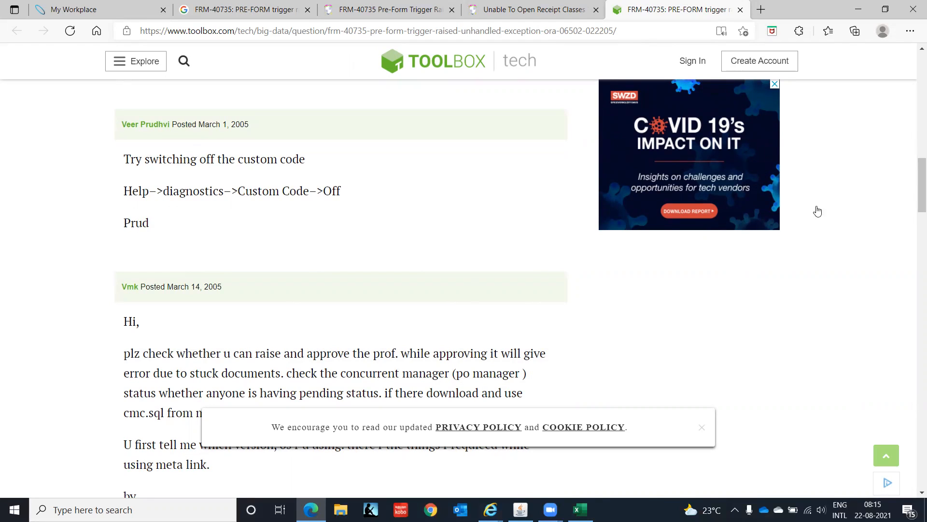
{"action": "left_click_drag", "start_coordinate": [914, 178], "coordinate": [914, 192]}
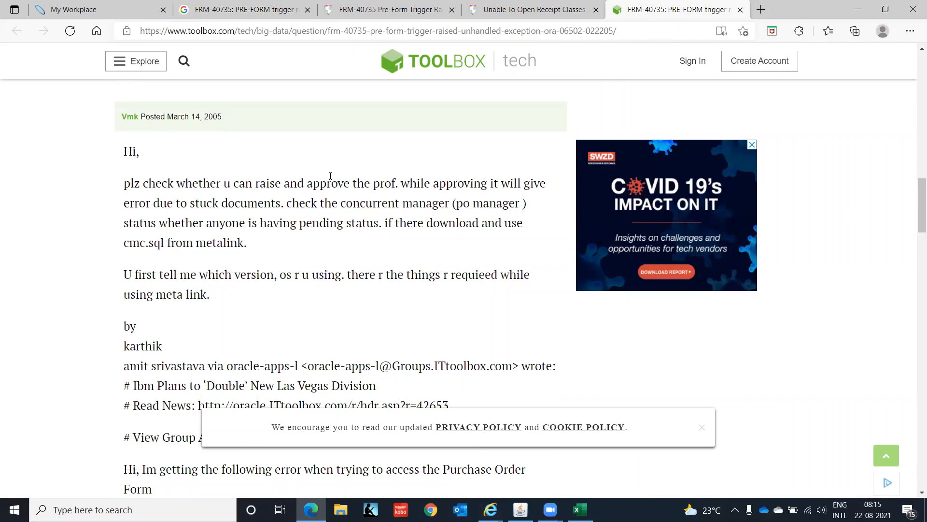
{"action": "left_click_drag", "start_coordinate": [148, 184], "coordinate": [470, 238]}
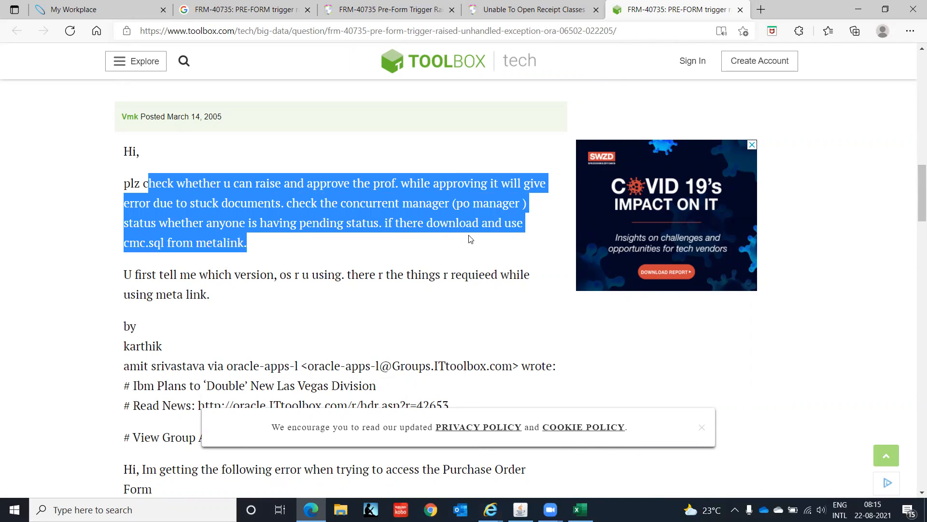
{"action": "left_click", "coordinate": [381, 253]}
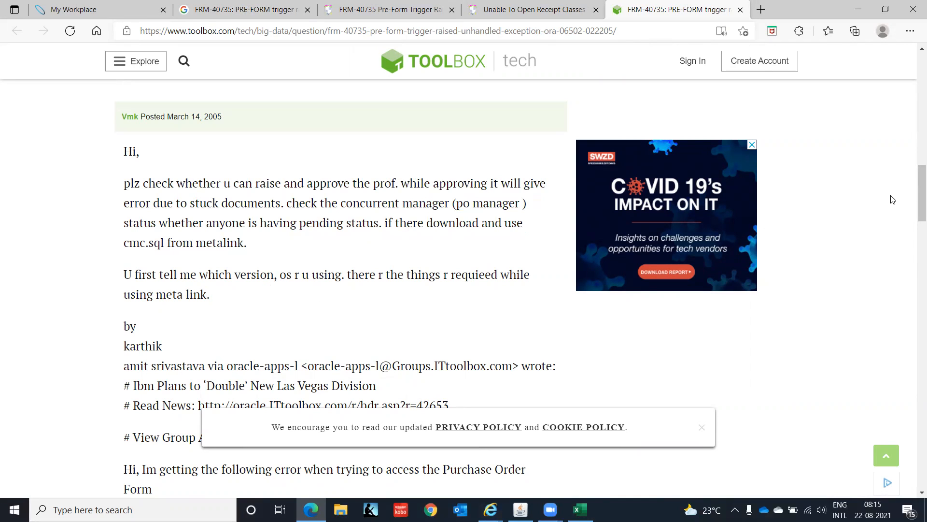
{"action": "left_click_drag", "start_coordinate": [914, 192], "coordinate": [914, 477]}
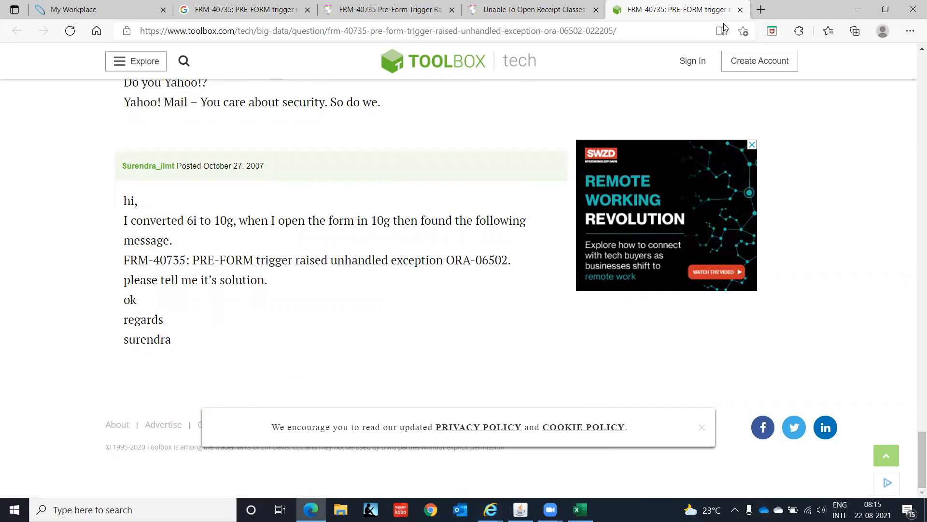
Step: Close the Toolbox thread, read the public page of Oracle Support document 2291935.1 and open its account sign-in page
{"action": "left_click", "coordinate": [740, 9]}
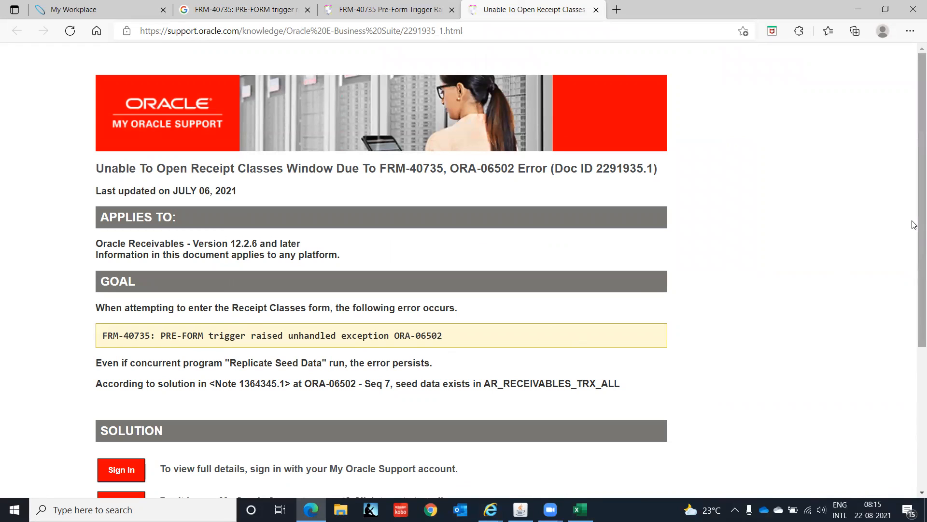
{"action": "scroll", "coordinate": [915, 252], "scroll_direction": "down", "scroll_amount": 1}
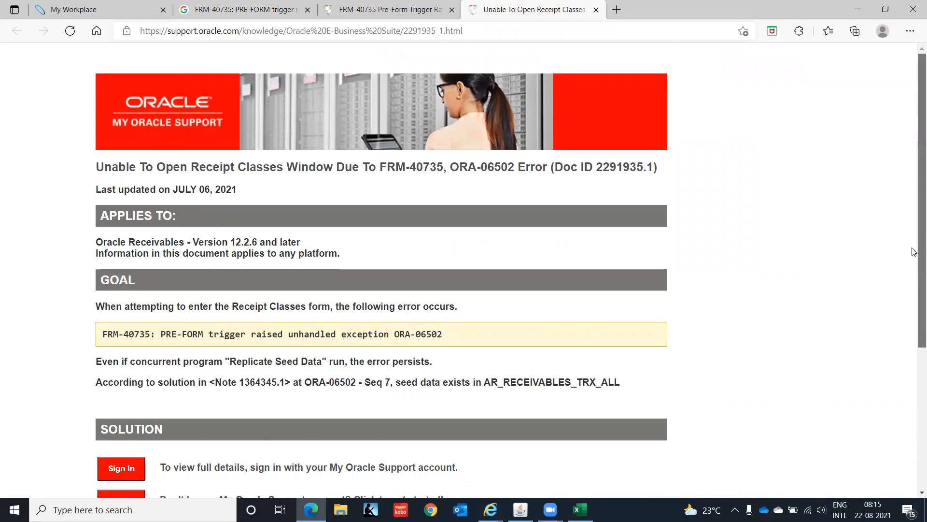
{"action": "scroll", "coordinate": [914, 252], "scroll_direction": "down", "scroll_amount": 2}
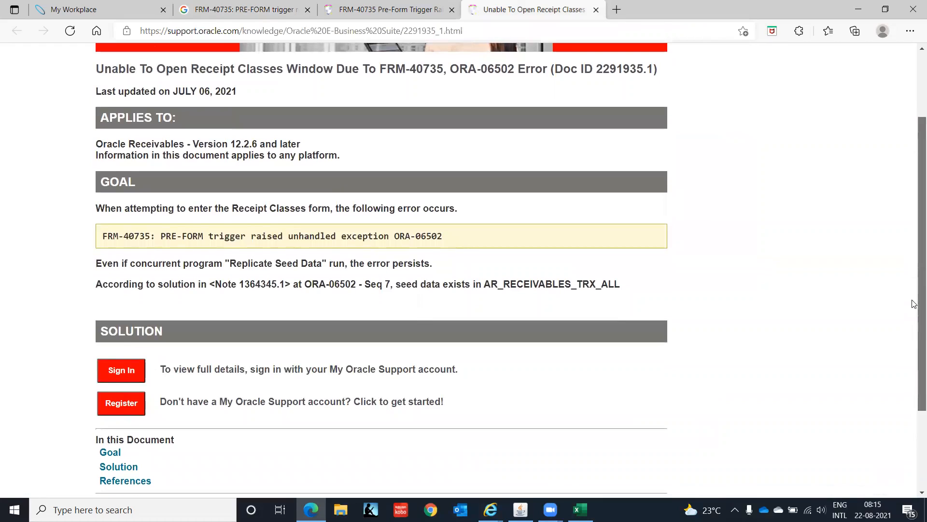
{"action": "scroll", "coordinate": [914, 304], "scroll_direction": "down", "scroll_amount": 2}
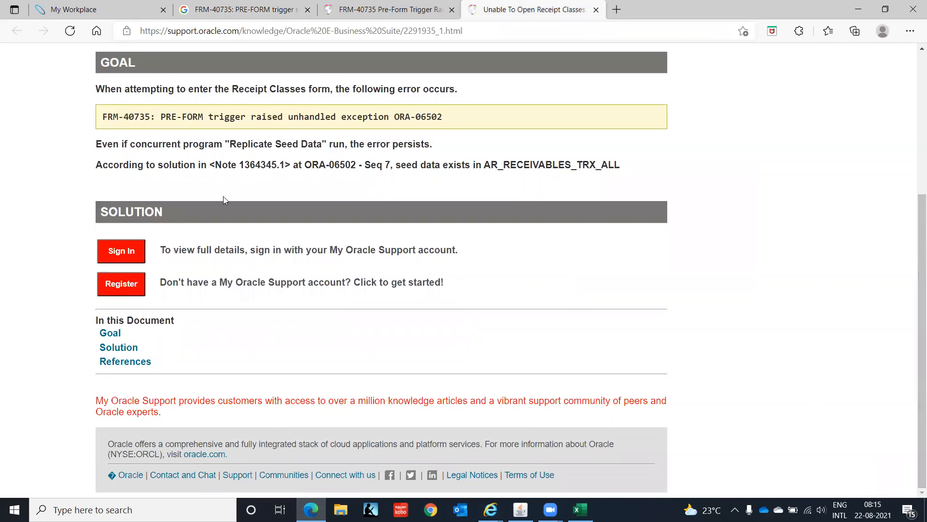
{"action": "left_click", "coordinate": [123, 252]}
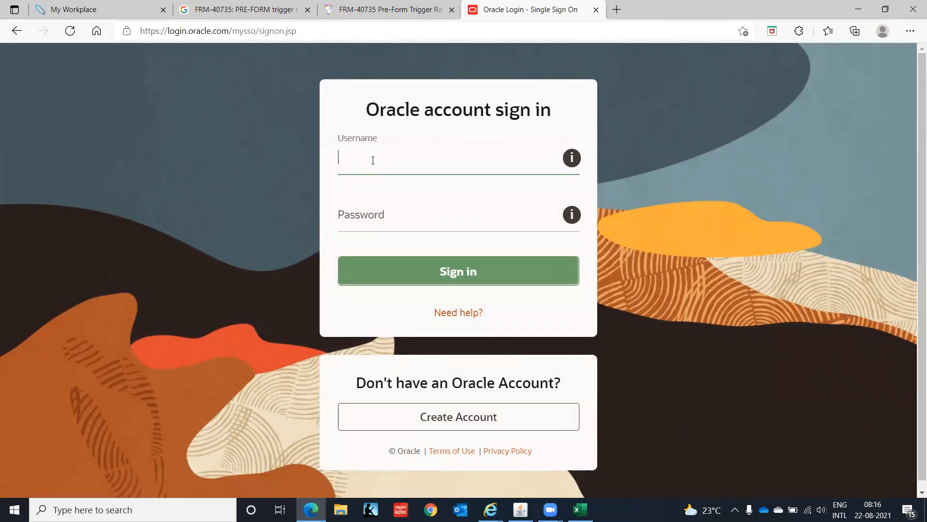
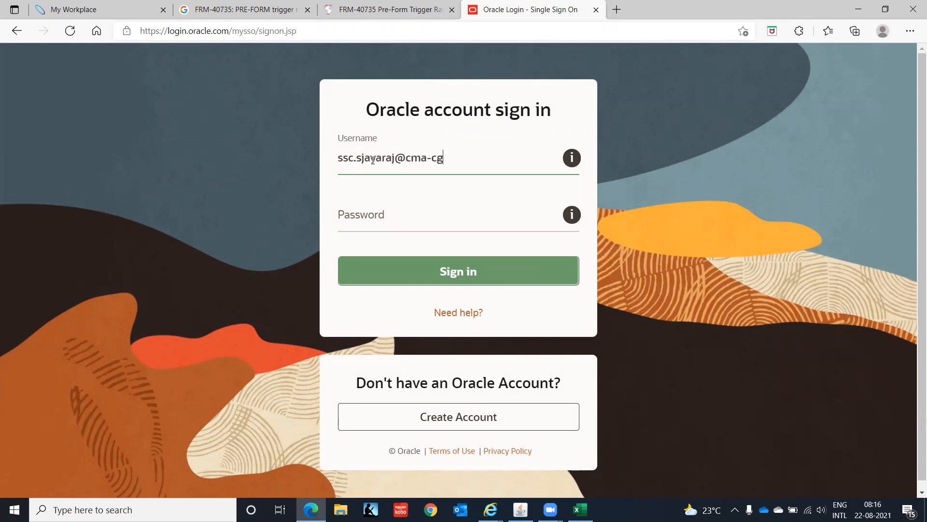
Step: Sign in to Oracle Support with the account's e-mail username and password
{"action": "key", "text": "Tab"}
{"action": "type", "text": "•"}
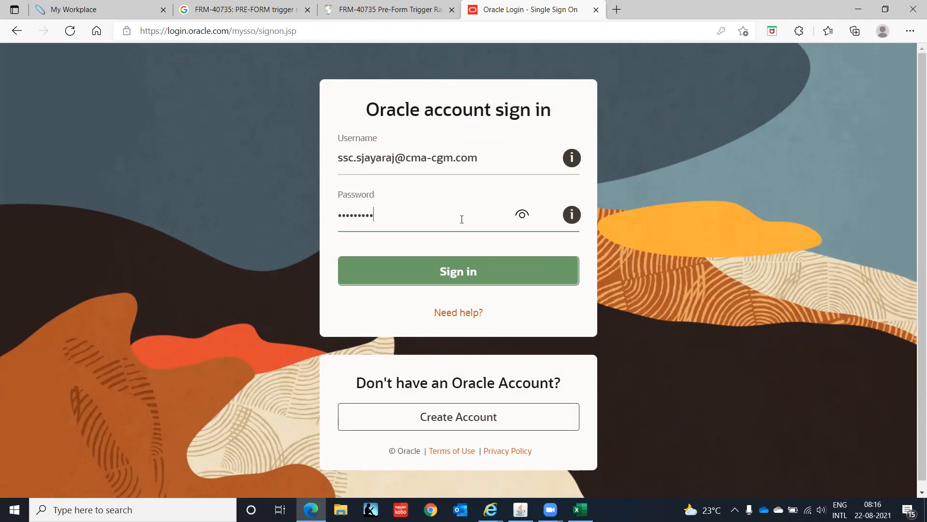
{"action": "left_click", "coordinate": [487, 276]}
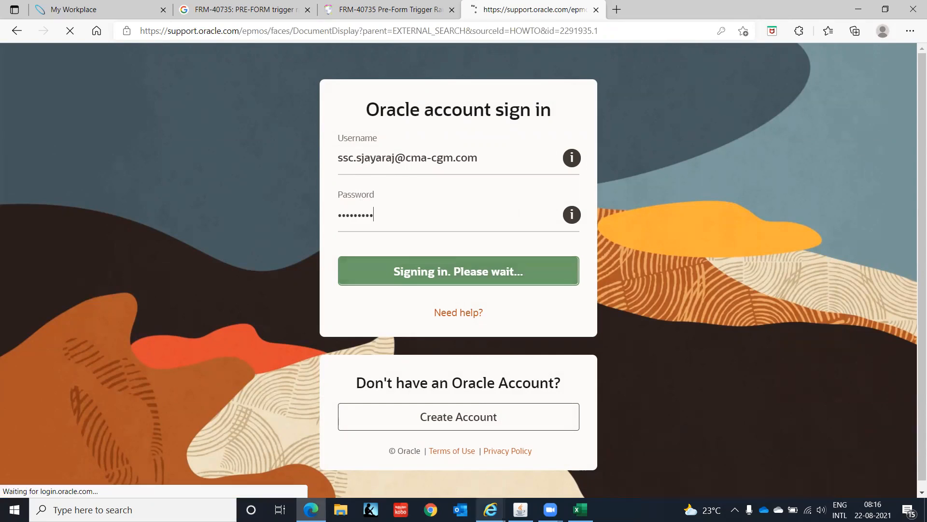
Step: Switch to Oracle Applications, dismiss the message history and set the diagnostics Custom Code option to Off
{"action": "left_click", "coordinate": [521, 510]}
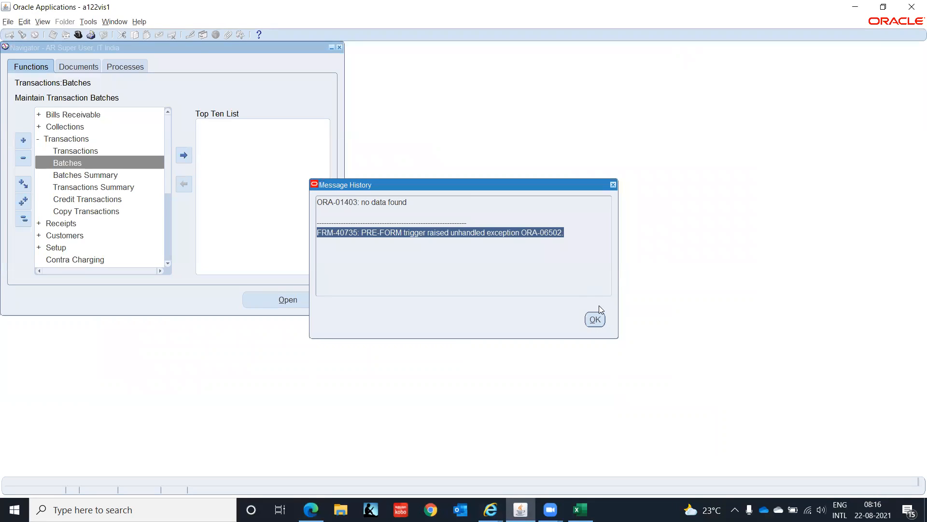
{"action": "left_click", "coordinate": [594, 320]}
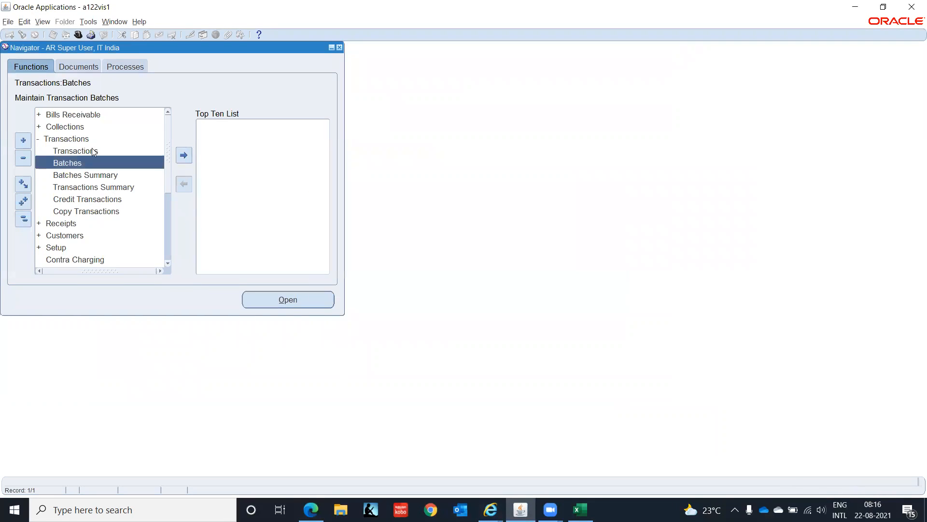
{"action": "left_click", "coordinate": [139, 21]}
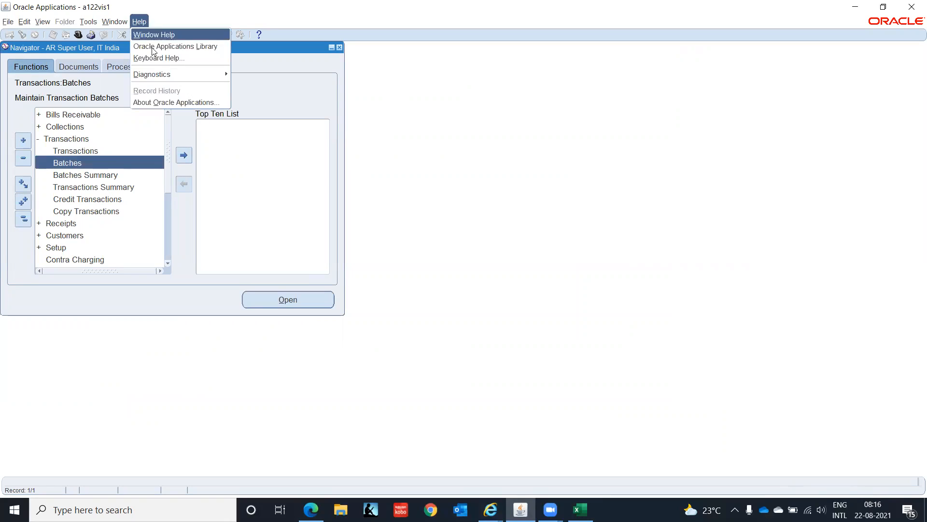
{"action": "mouse_move", "coordinate": [186, 76]}
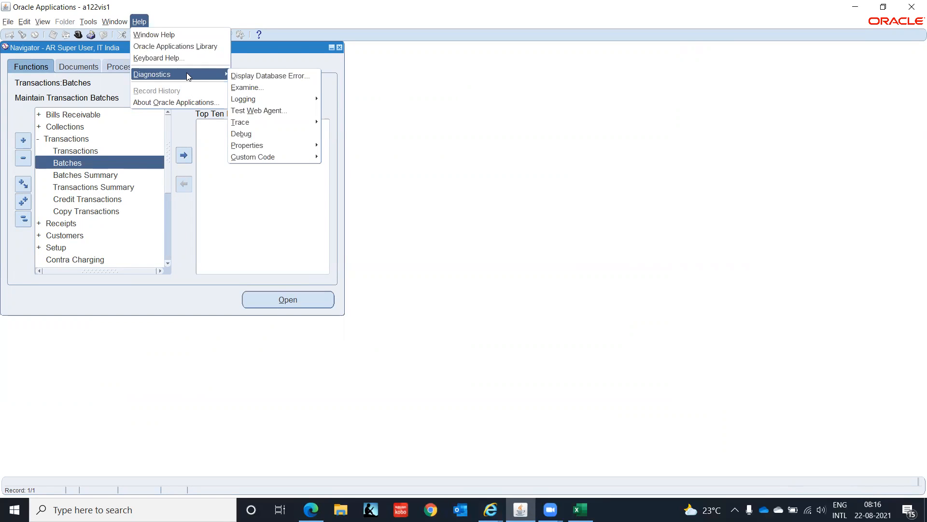
{"action": "mouse_move", "coordinate": [291, 161]}
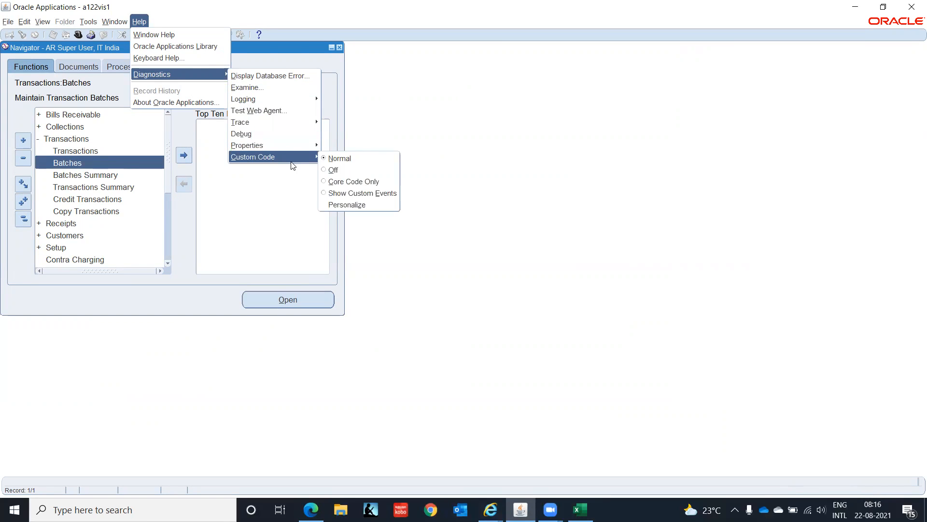
{"action": "left_click", "coordinate": [328, 170]}
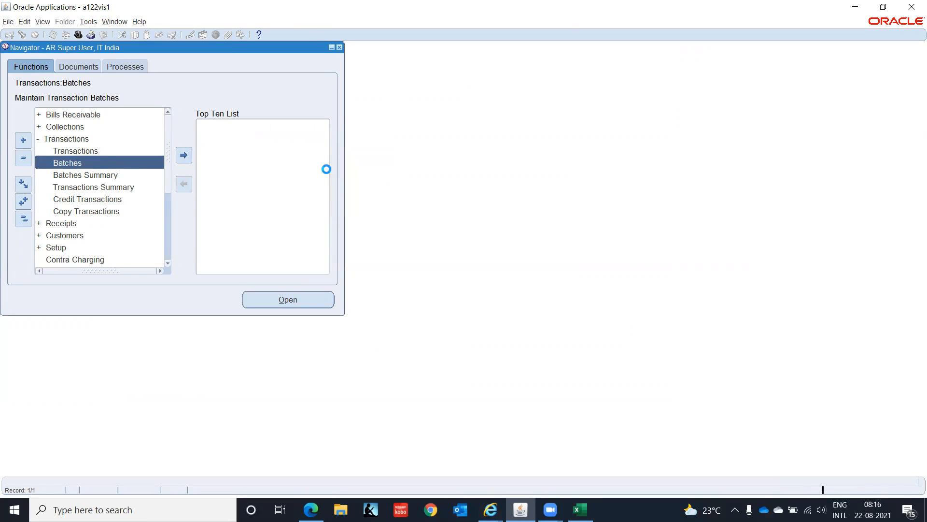
{"action": "left_click", "coordinate": [545, 280]}
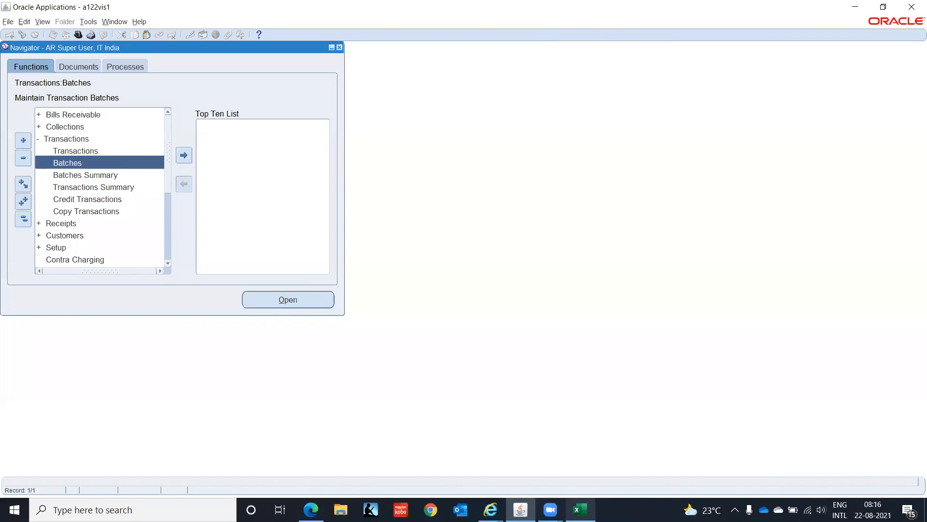
Step: Return to Microsoft Edge and read the goal, solution and references of document 2291935.1 on the FRM-40735 error
{"action": "mouse_move", "coordinate": [580, 510]}
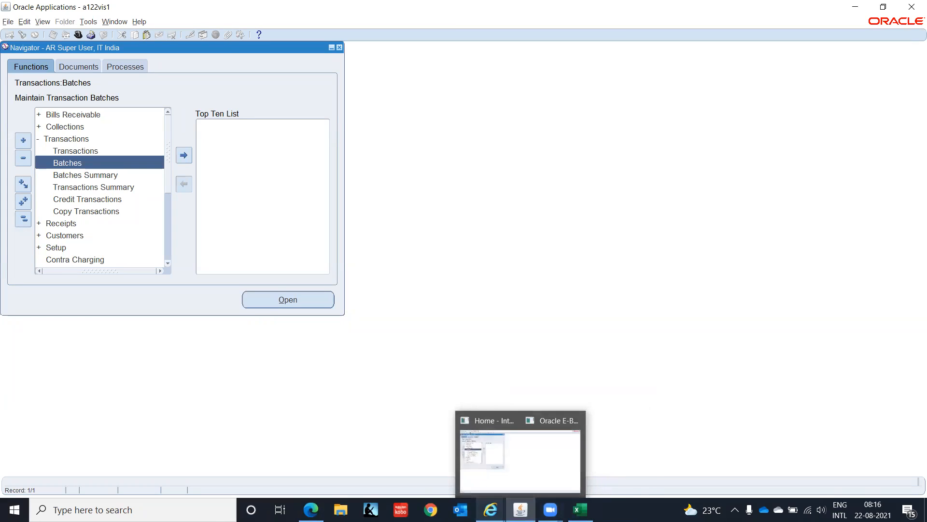
{"action": "left_click", "coordinate": [311, 509]}
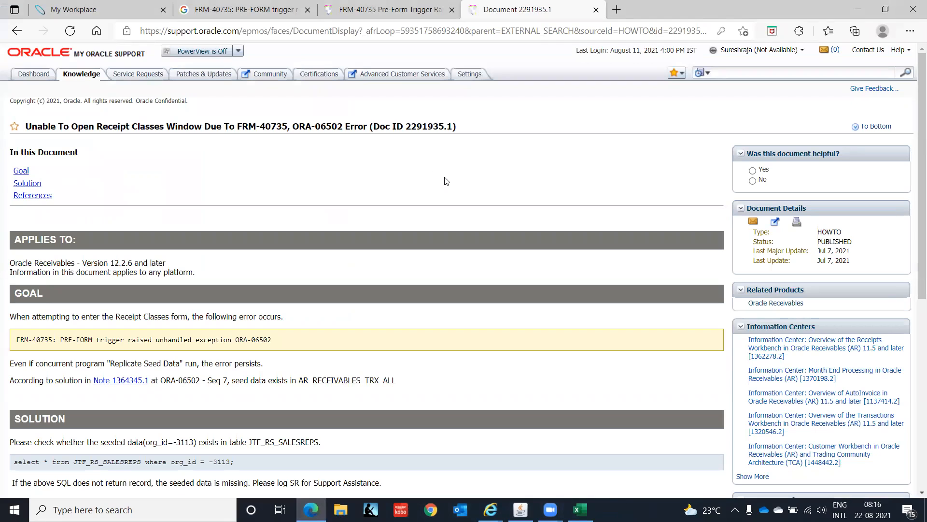
{"action": "scroll", "coordinate": [446, 181], "scroll_direction": "down", "scroll_amount": 5}
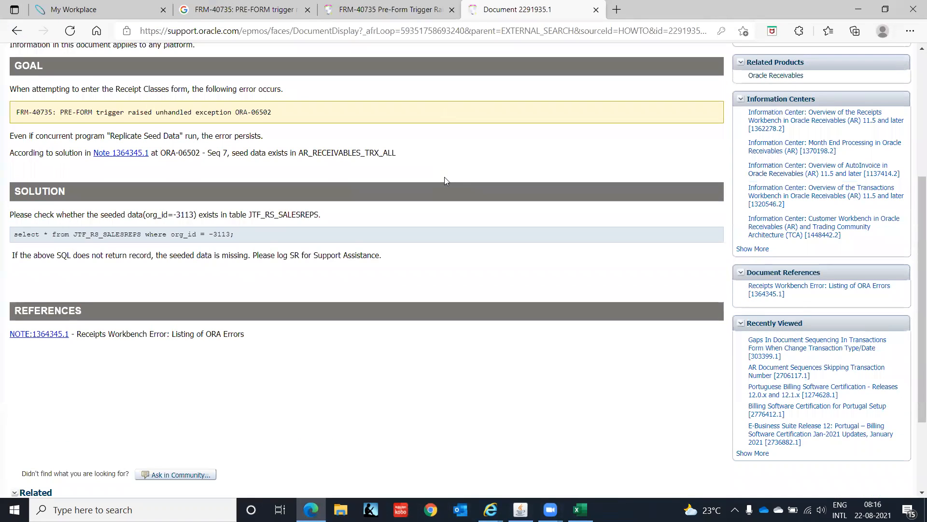
{"action": "scroll", "coordinate": [446, 181], "scroll_direction": "down", "scroll_amount": 1}
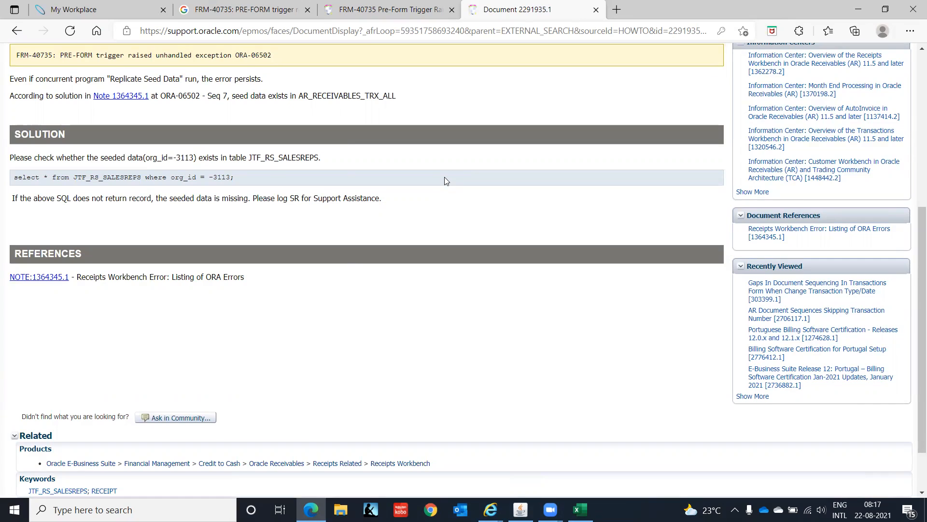
{"action": "scroll", "coordinate": [444, 178], "scroll_direction": "up", "scroll_amount": 2}
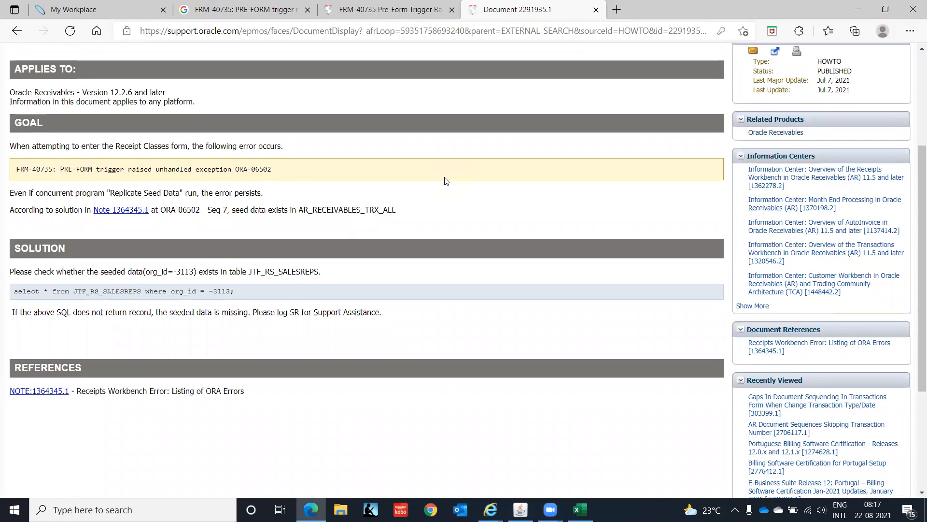
{"action": "scroll", "coordinate": [444, 180], "scroll_direction": "down", "scroll_amount": 1}
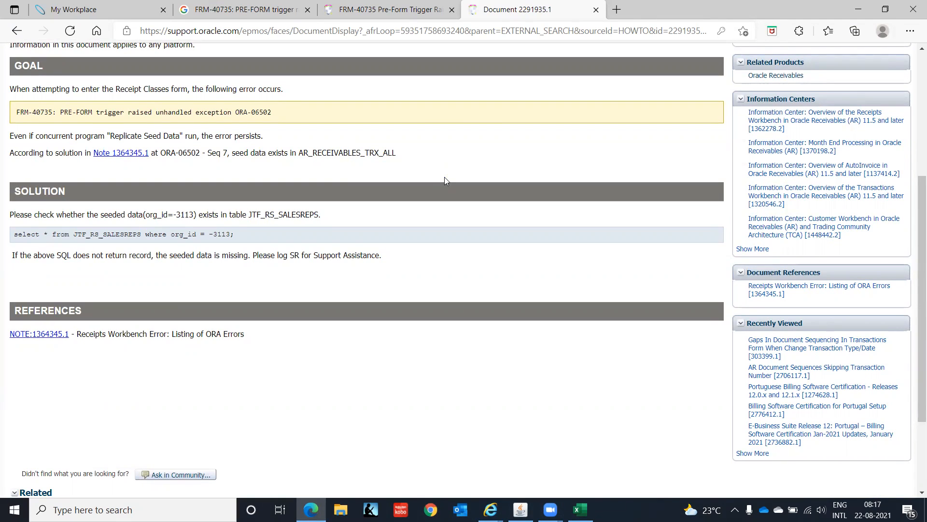
{"action": "scroll", "coordinate": [445, 181], "scroll_direction": "down", "scroll_amount": 1}
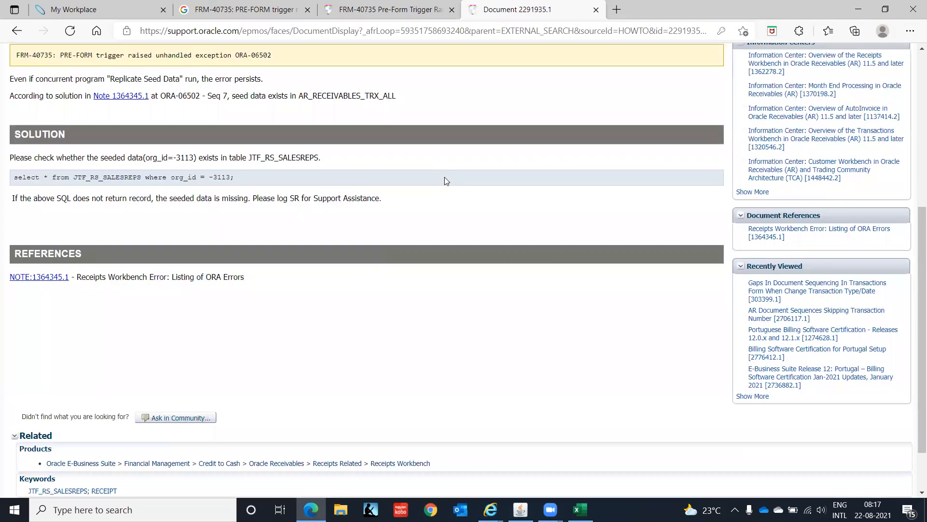
Step: Open the linked Note 1364345.1 in a new tab and look through its index of ORA errors
{"action": "right_click", "coordinate": [127, 101]}
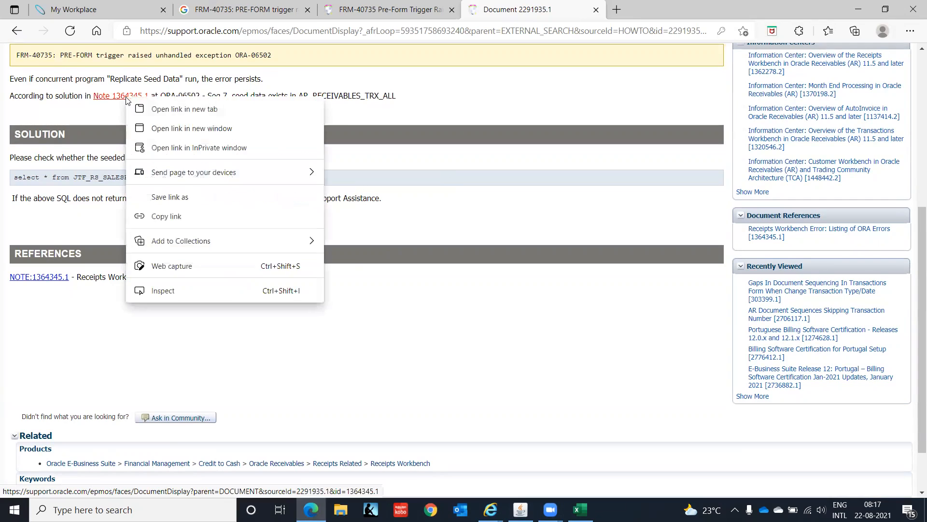
{"action": "left_click", "coordinate": [159, 114]}
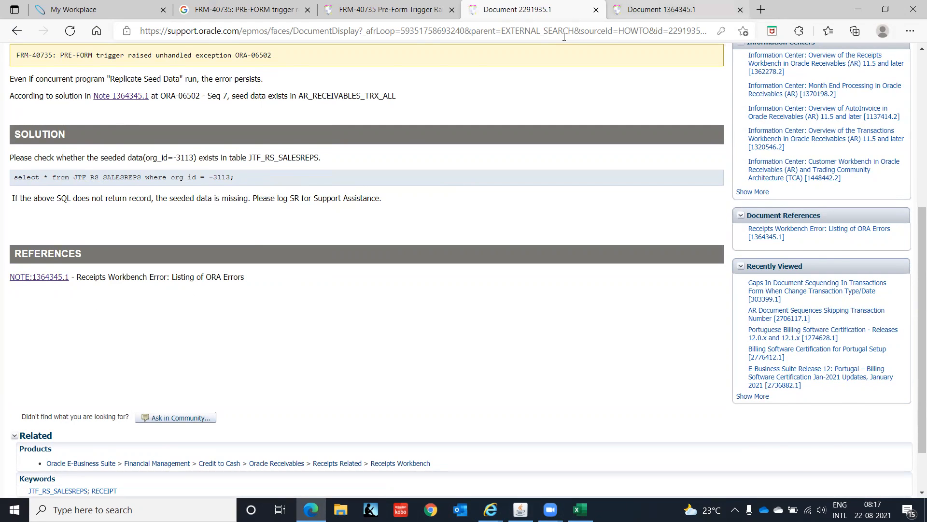
{"action": "key", "text": "ctrl+Tab"}
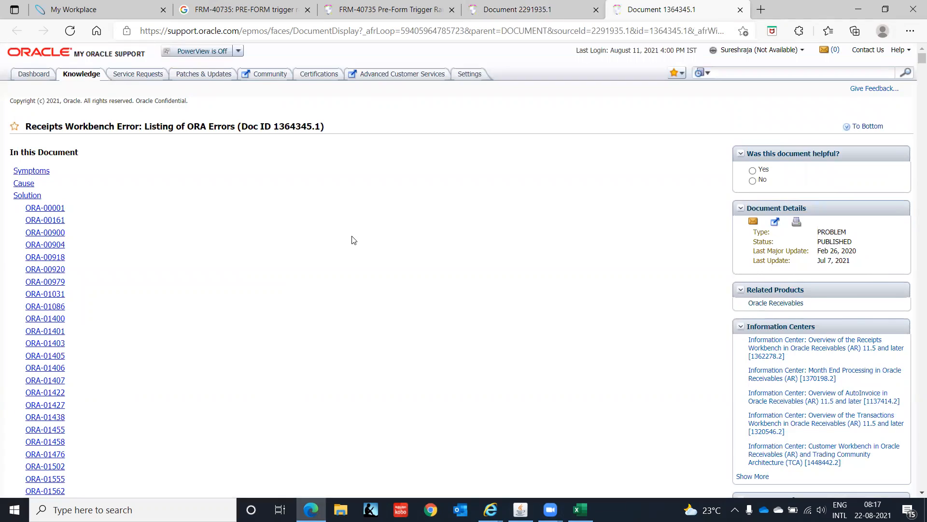
{"action": "scroll", "coordinate": [352, 240], "scroll_direction": "down", "scroll_amount": 15}
{"action": "scroll", "coordinate": [352, 240], "scroll_direction": "down", "scroll_amount": 6}
{"action": "scroll", "coordinate": [352, 240], "scroll_direction": "up", "scroll_amount": 7}
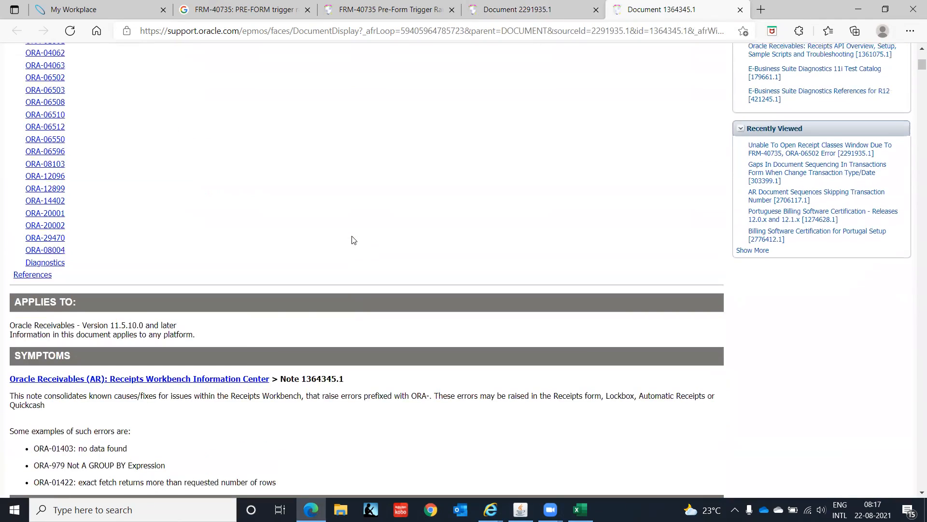
Step: Switch to Oracle Applications, retry the transaction Batches form and open the error's details
{"action": "left_click", "coordinate": [521, 510]}
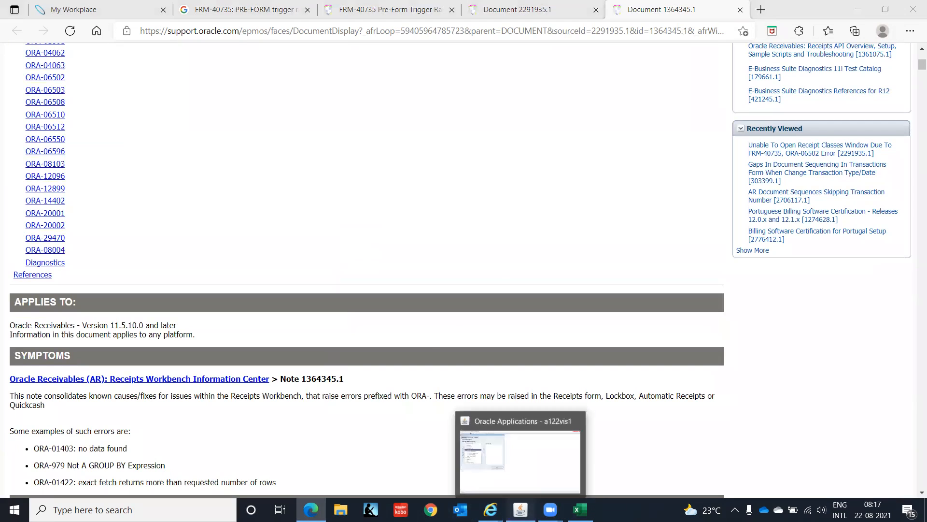
{"action": "double_click", "coordinate": [92, 159]}
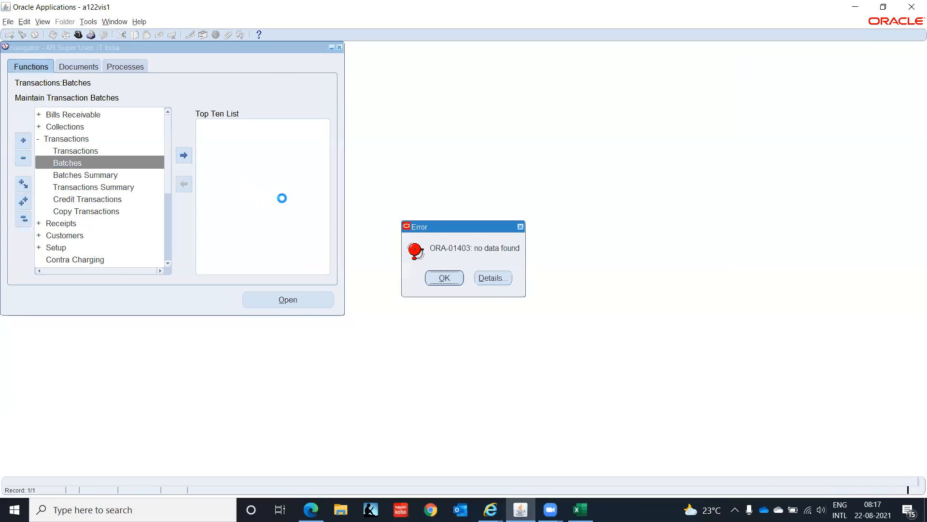
{"action": "left_click", "coordinate": [485, 277]}
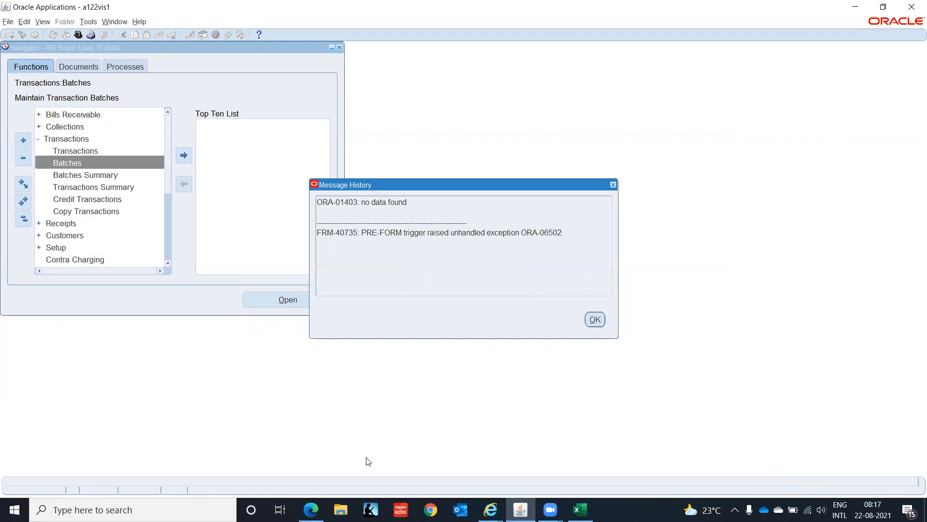
Step: Return to Microsoft Edge, go to the ORA-06502 section of Note 1364345.1 and examine the causes and fixes for the PRE-FORM trigger error
{"action": "left_click", "coordinate": [311, 509]}
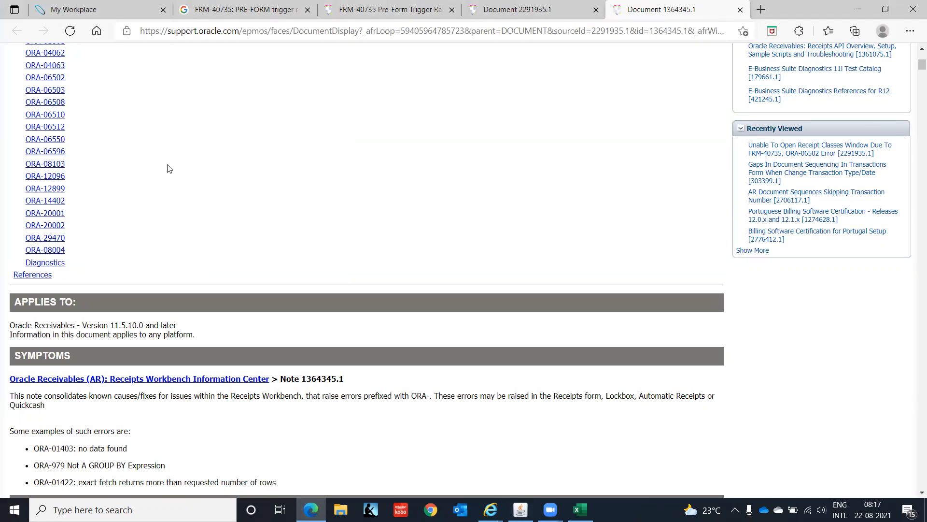
{"action": "left_click", "coordinate": [52, 79]}
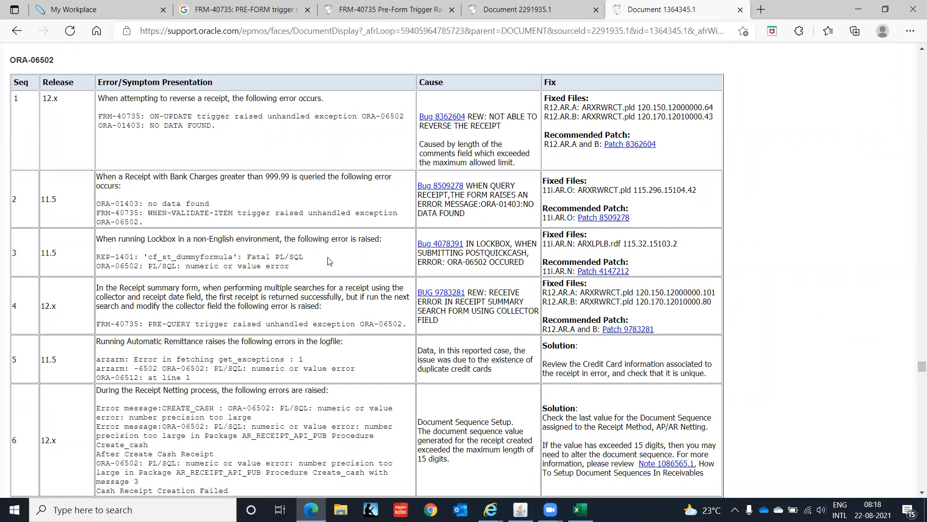
{"action": "scroll", "coordinate": [328, 260], "scroll_direction": "down", "scroll_amount": 2}
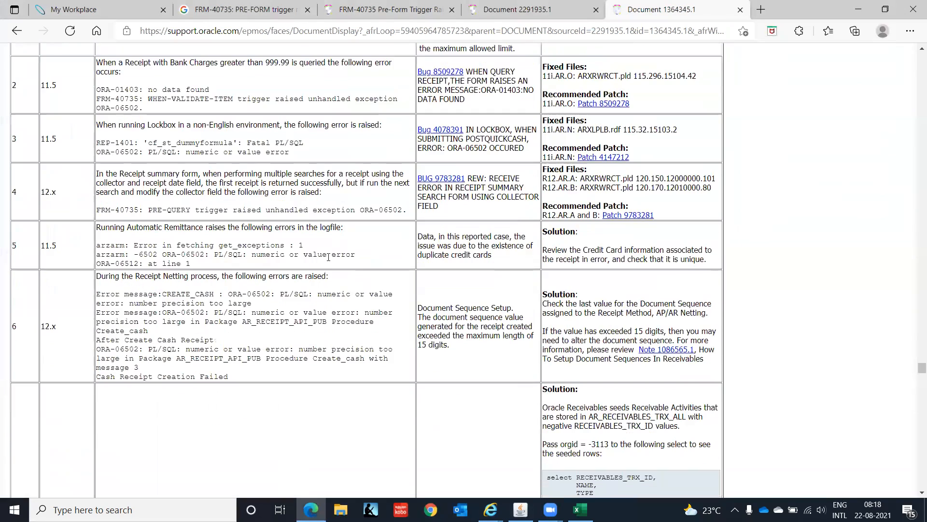
{"action": "scroll", "coordinate": [328, 257], "scroll_direction": "down", "scroll_amount": 6}
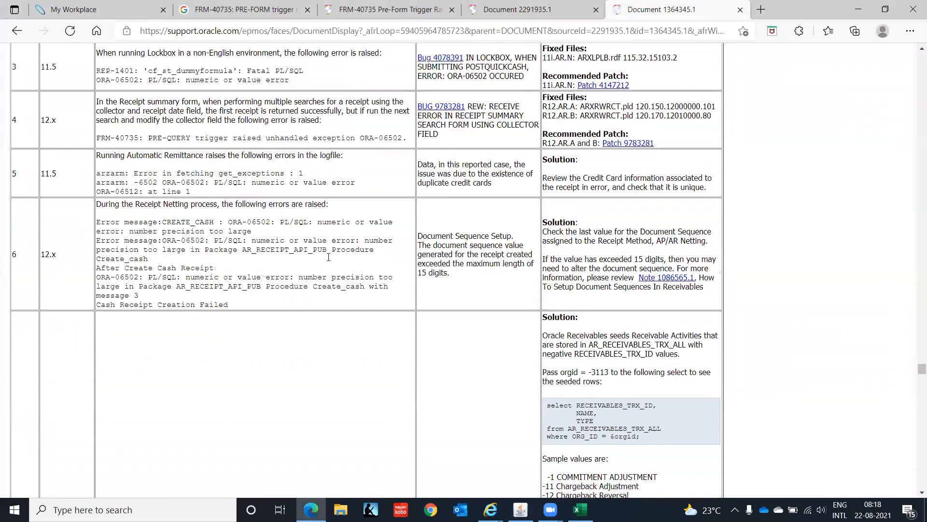
{"action": "scroll", "coordinate": [329, 261], "scroll_direction": "down", "scroll_amount": 1}
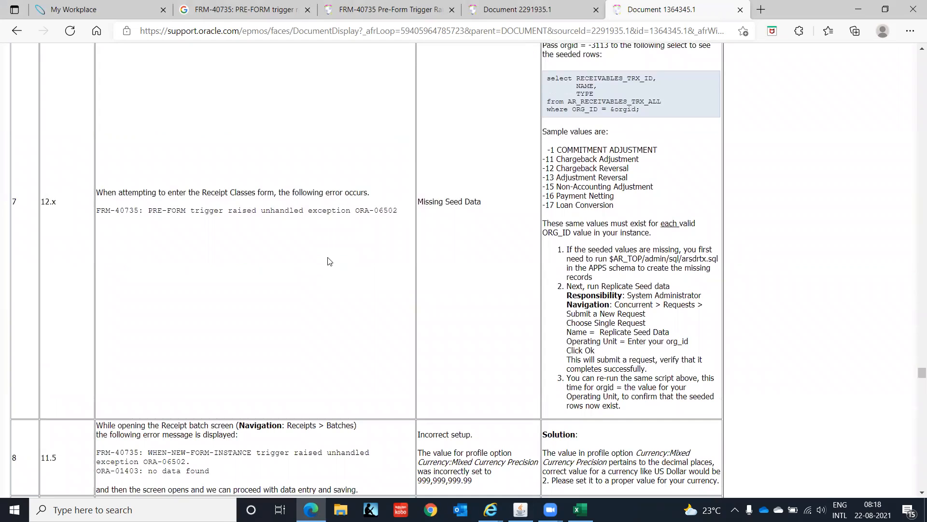
{"action": "scroll", "coordinate": [328, 261], "scroll_direction": "up", "scroll_amount": 2}
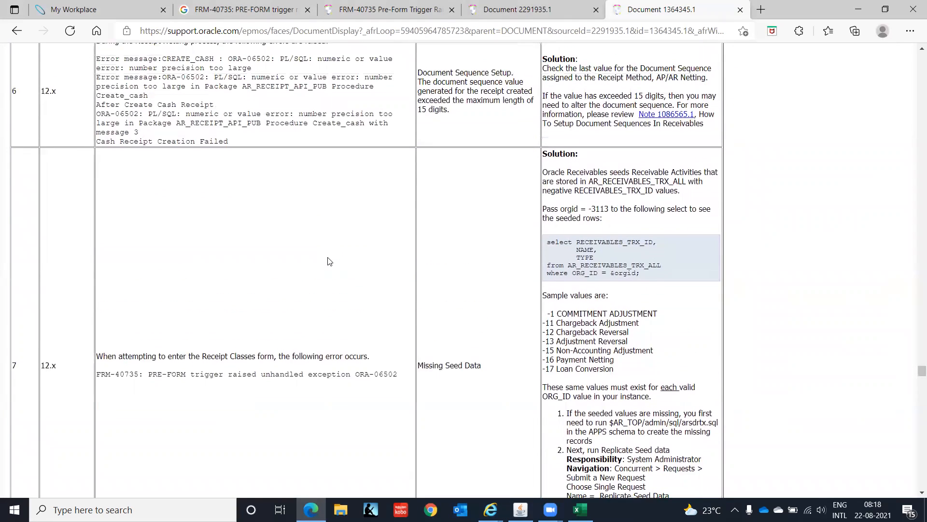
Step: Read the Missing Seed Data fix in Seq 7 of Note 1364345.1 and the neighbouring receipt batch entry
{"action": "scroll", "coordinate": [328, 262], "scroll_direction": "down", "scroll_amount": 1}
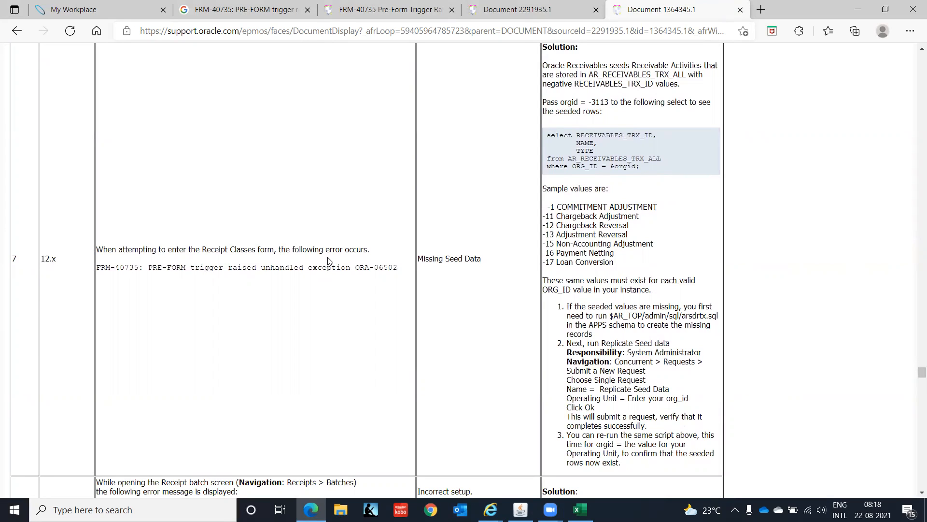
{"action": "scroll", "coordinate": [328, 261], "scroll_direction": "down", "scroll_amount": 1}
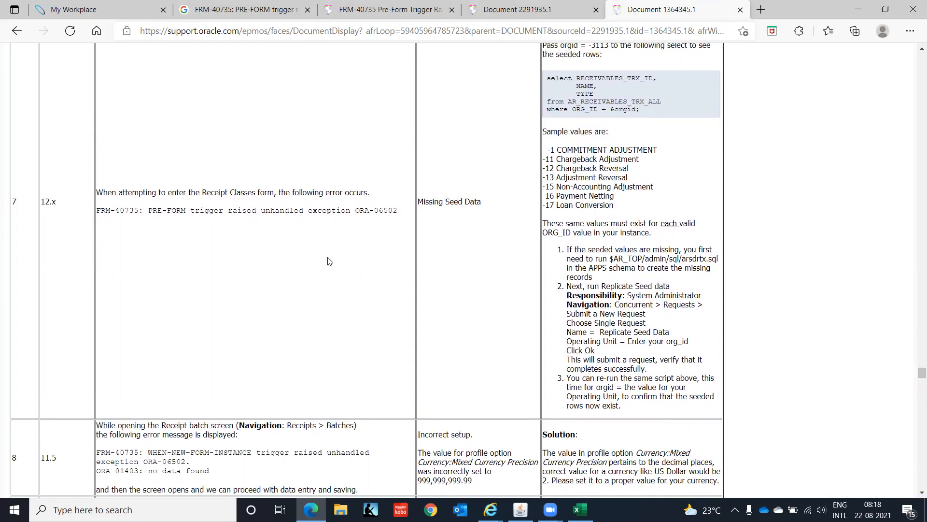
{"action": "scroll", "coordinate": [328, 261], "scroll_direction": "down", "scroll_amount": 1}
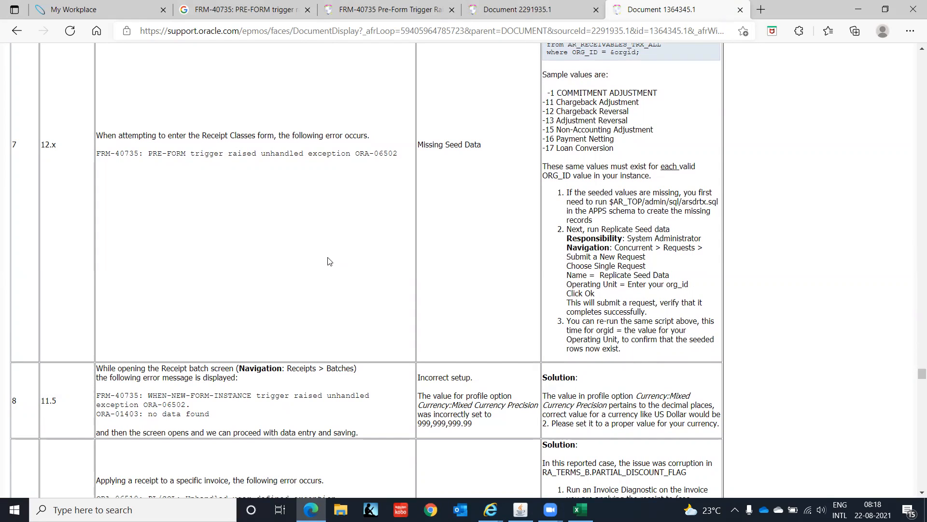
{"action": "scroll", "coordinate": [329, 262], "scroll_direction": "down", "scroll_amount": 1}
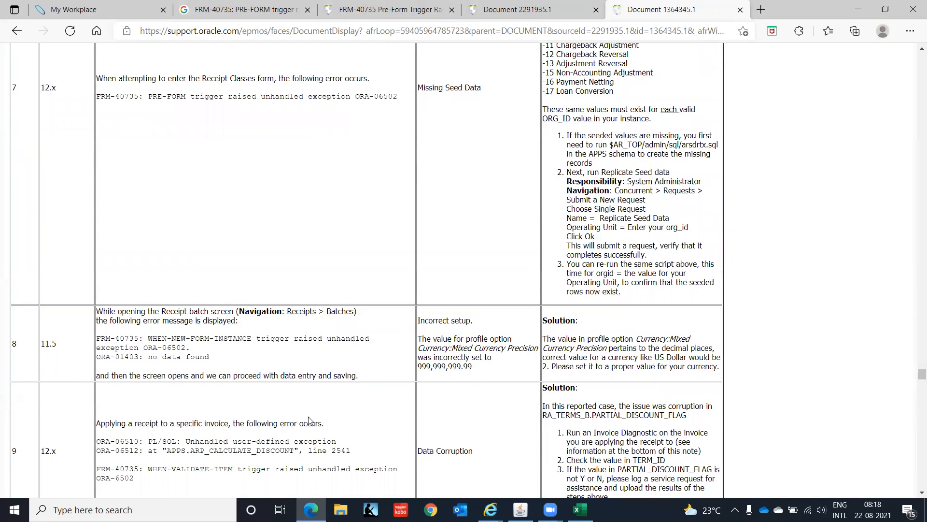
Step: Switch to Oracle Applications, dismiss the error details and change the responsibility to System Administrator Vision
{"action": "left_click", "coordinate": [521, 509]}
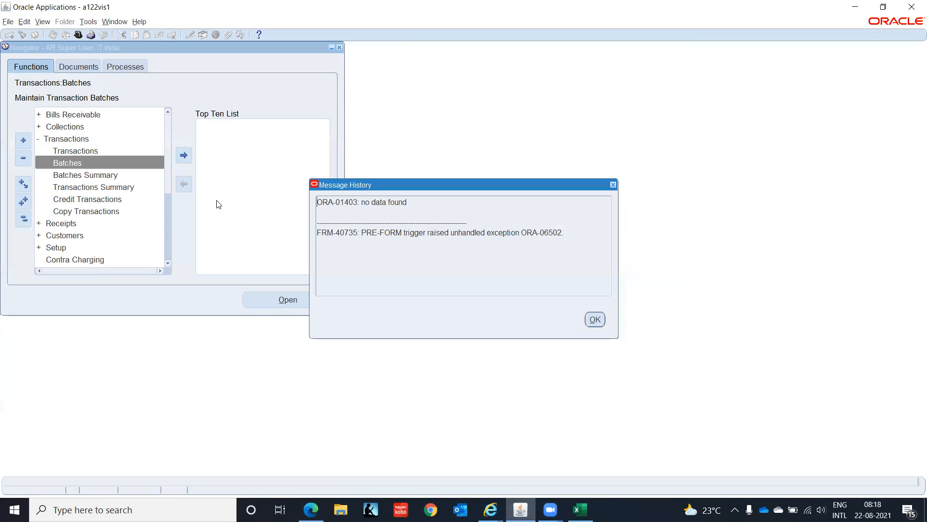
{"action": "left_click", "coordinate": [597, 320]}
{"action": "left_click", "coordinate": [78, 34]}
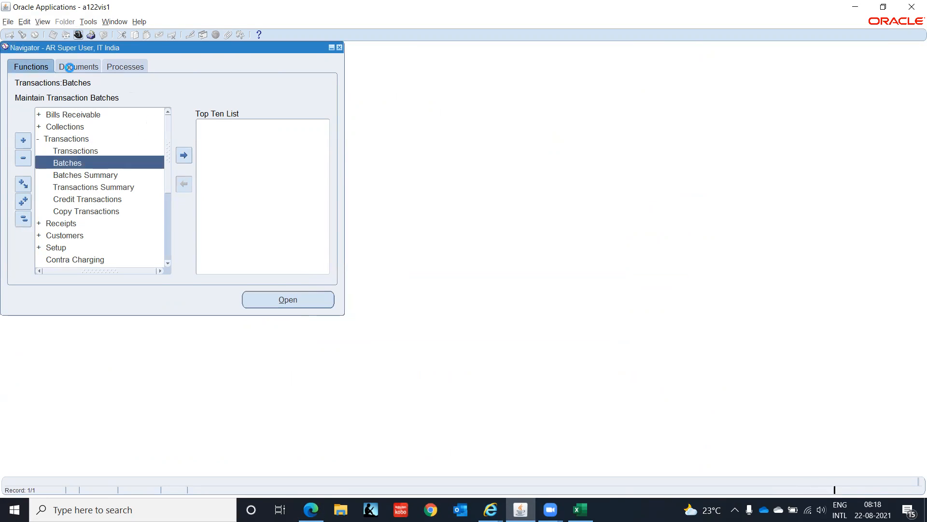
{"action": "type", "text": "sys"}
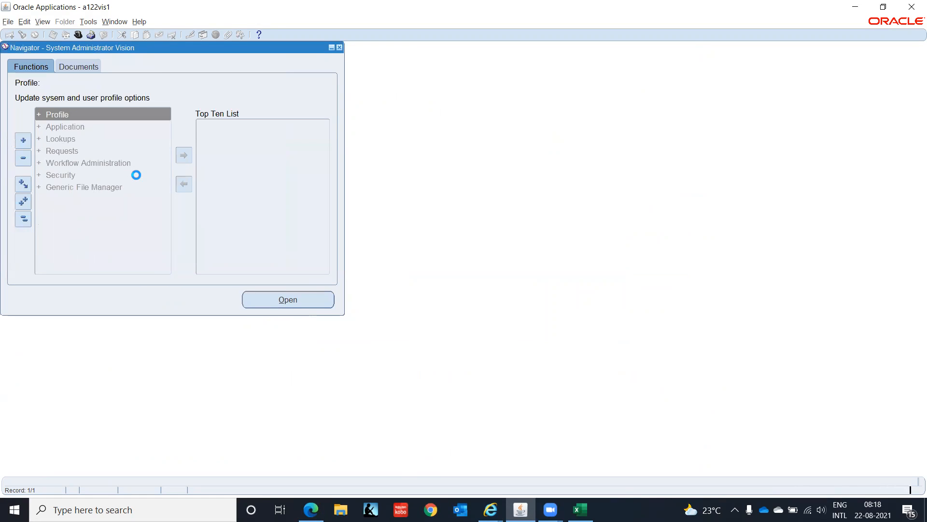
Step: Start a new single concurrent request and choose Replicate Seed Data as the program
{"action": "left_click", "coordinate": [47, 23]}
{"action": "left_click", "coordinate": [68, 162]}
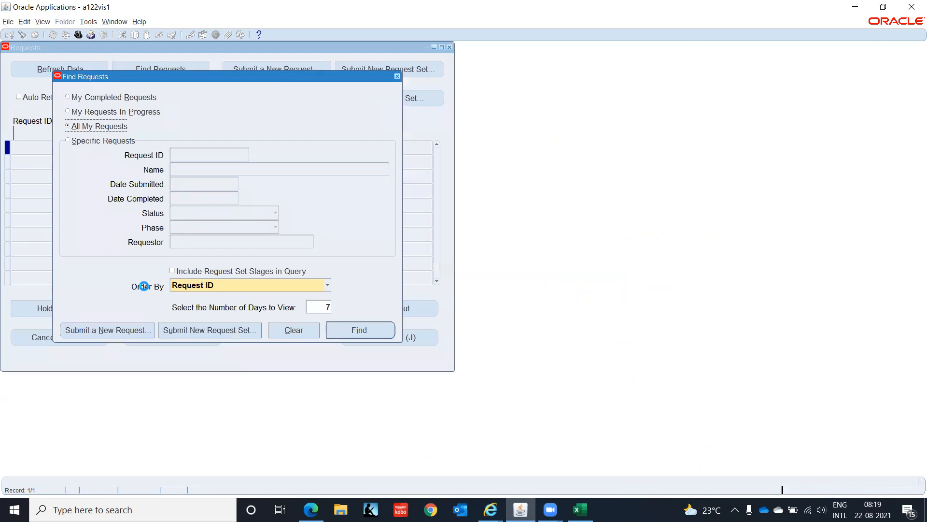
{"action": "left_click", "coordinate": [133, 334]}
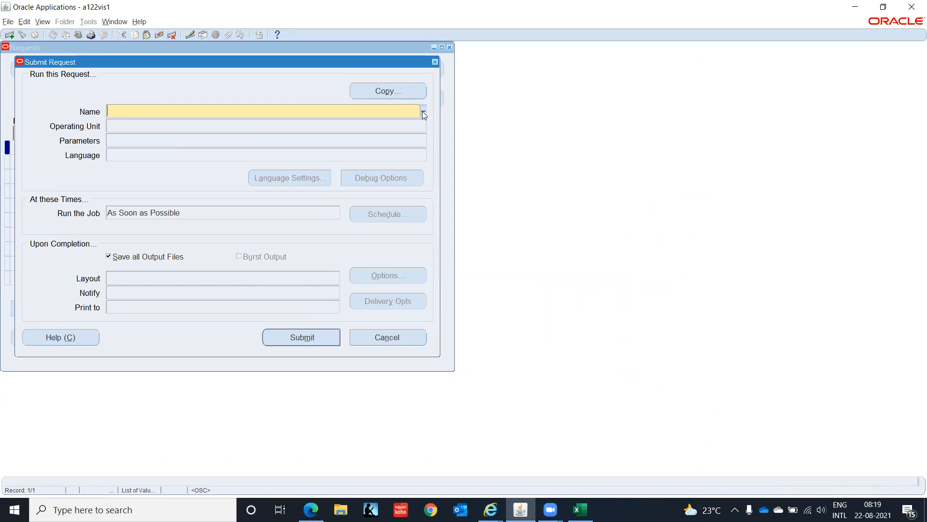
{"action": "left_click", "coordinate": [422, 111]}
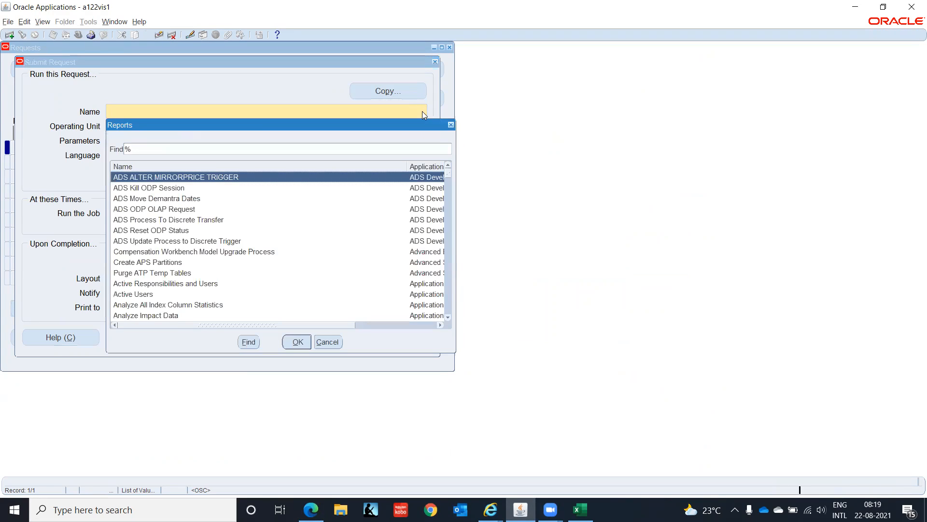
{"action": "type", "text": "re"}
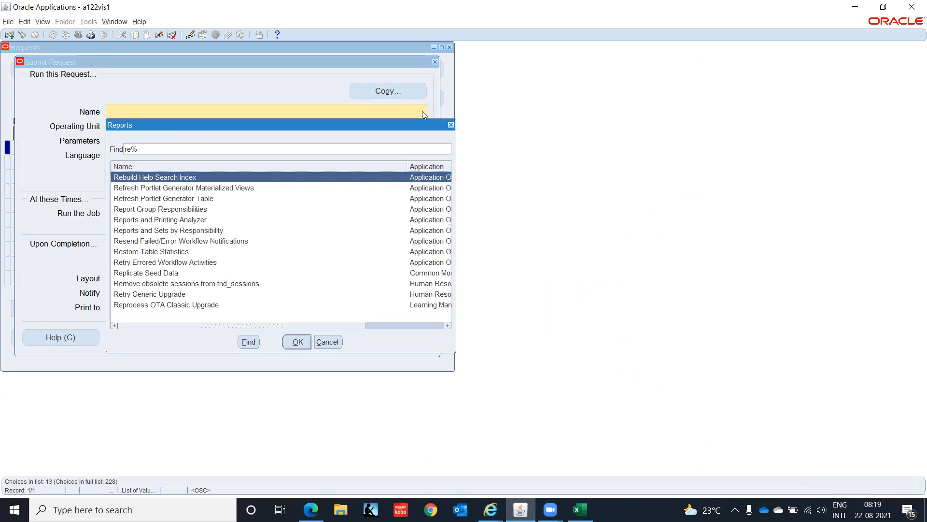
{"action": "type", "text": "p"}
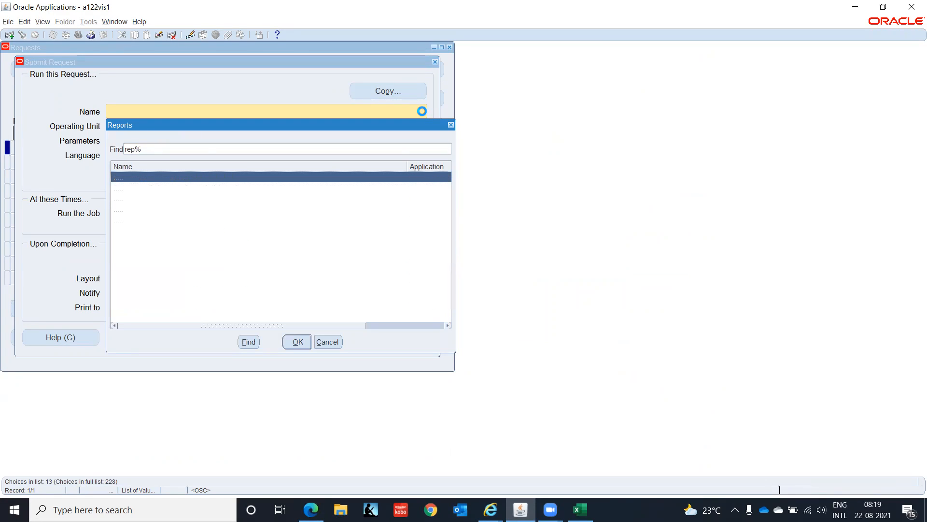
{"action": "key", "text": "Down"}
{"action": "key", "text": "Down"}
{"action": "key", "text": "Down"}
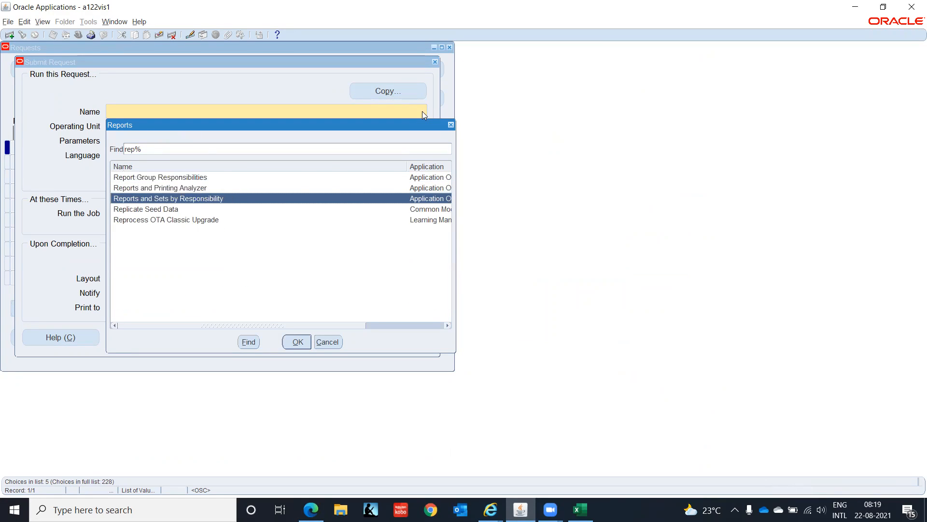
{"action": "key", "text": "Return"}
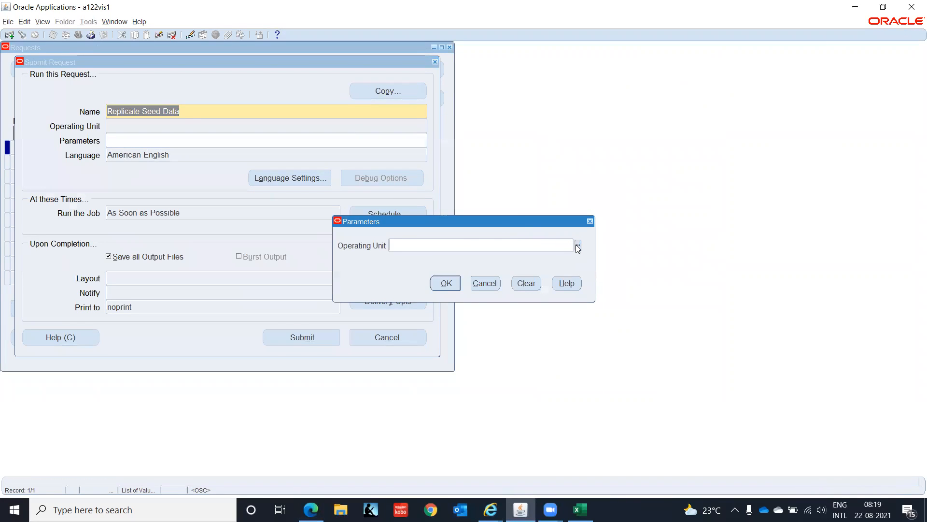
Step: Set the Operating Unit parameter to IT Private Limited(OU), submit the request and decline to submit another
{"action": "type", "text": "IT In"}
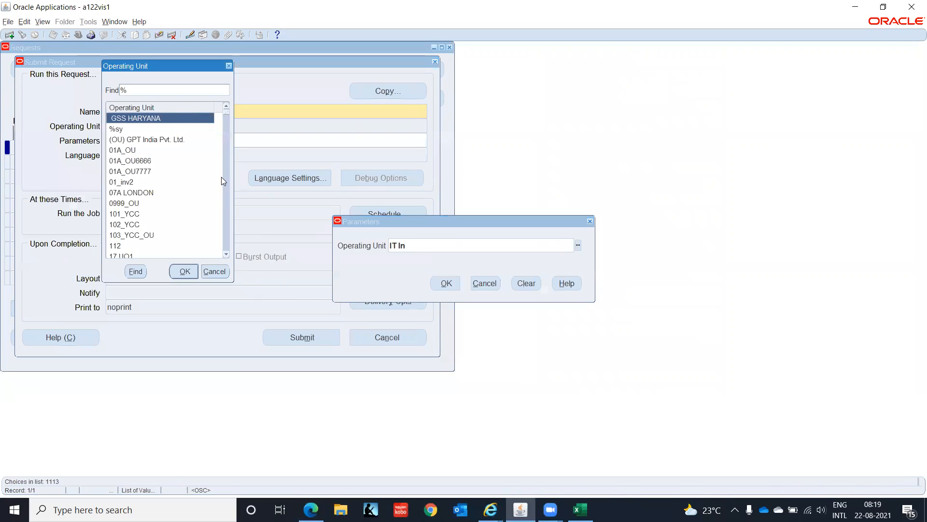
{"action": "type", "text": "it"}
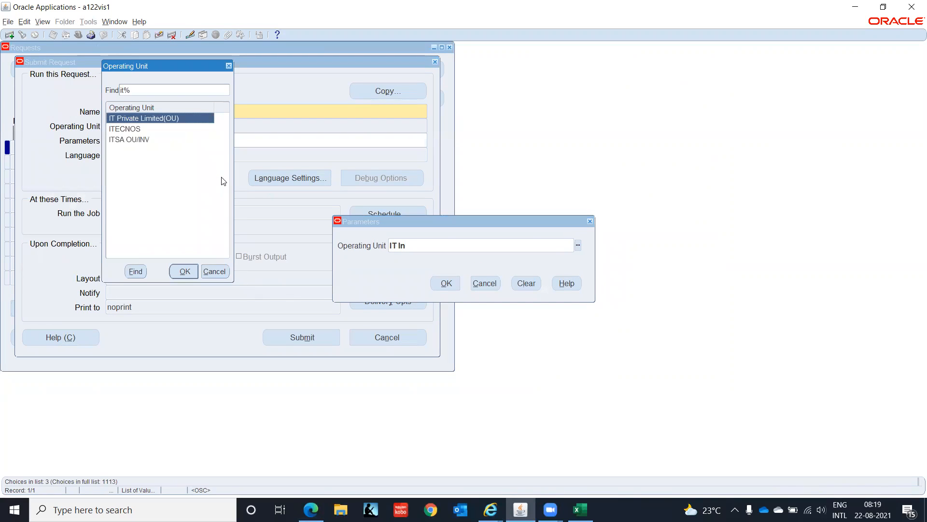
{"action": "key", "text": "Return"}
{"action": "left_click", "coordinate": [446, 284]}
{"action": "left_click", "coordinate": [303, 338]}
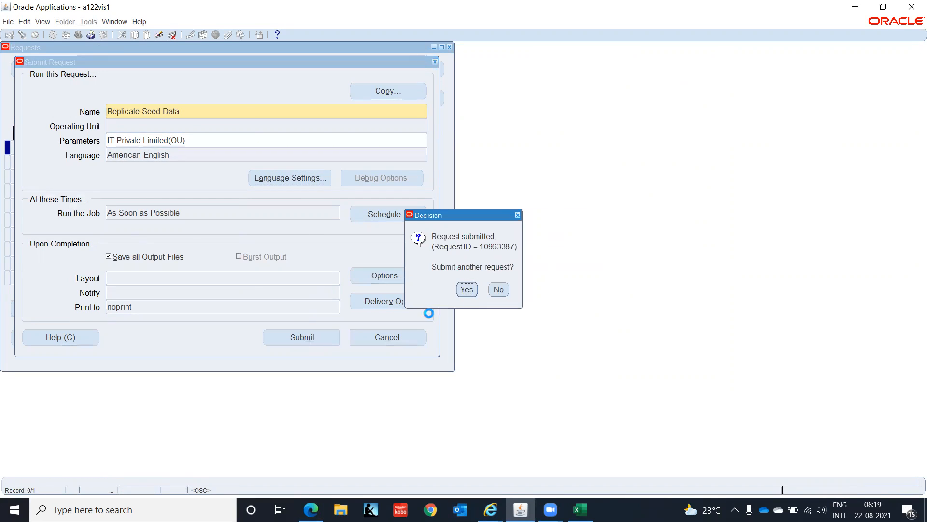
{"action": "left_click", "coordinate": [509, 286]}
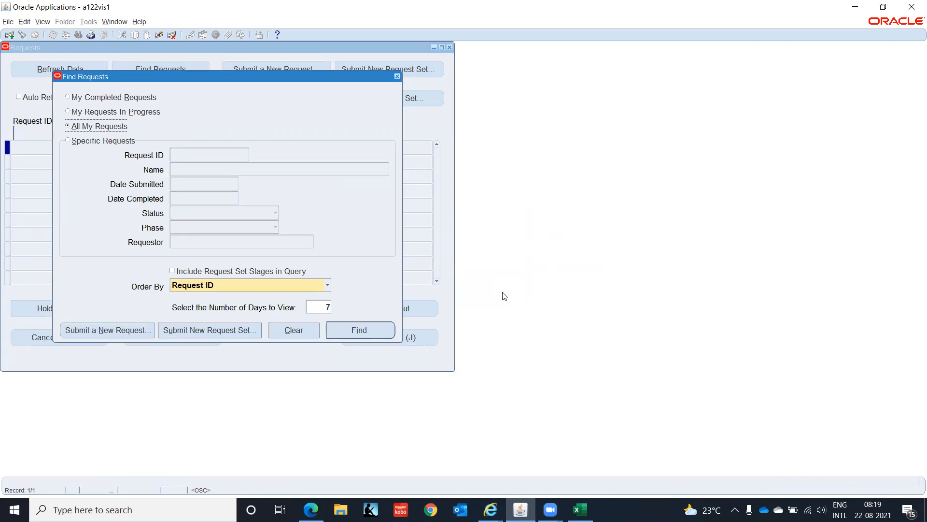
Step: List all own requests and refresh the status of the Replicate Seed Data request
{"action": "left_click", "coordinate": [377, 334]}
{"action": "left_click", "coordinate": [59, 69]}
{"action": "left_click", "coordinate": [59, 69]}
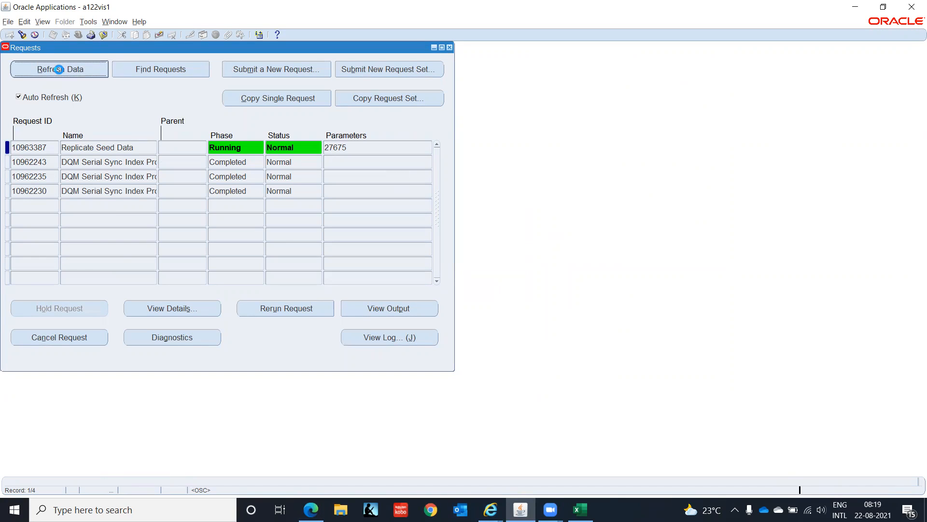
Step: Return to Microsoft Edge, look through the remaining ORA-06502 entries of Note 1364345.1 and close the note
{"action": "key", "text": "alt+Tab"}
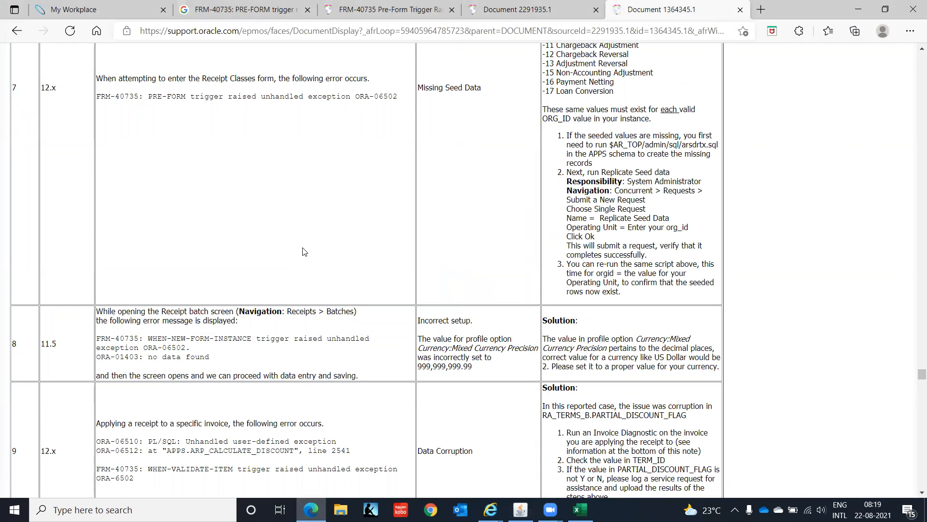
{"action": "scroll", "coordinate": [304, 251], "scroll_direction": "down", "scroll_amount": 5}
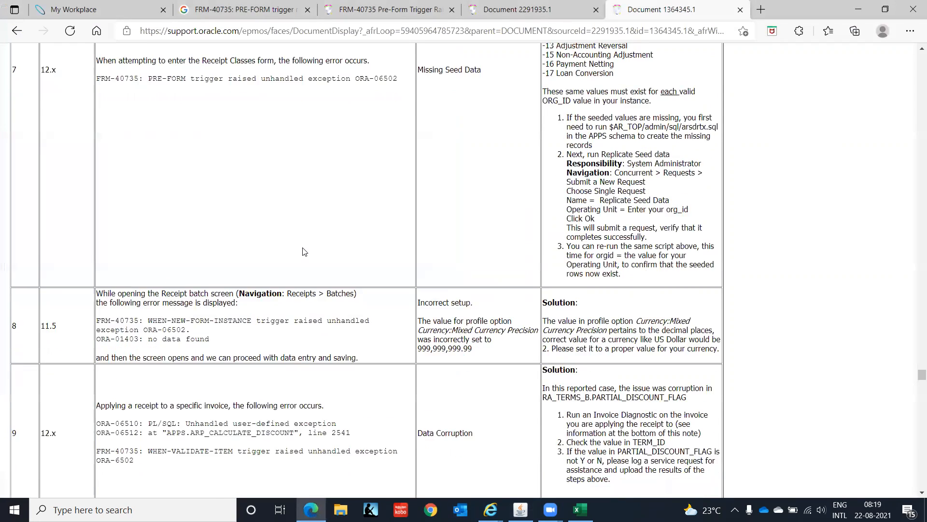
{"action": "scroll", "coordinate": [304, 251], "scroll_direction": "down", "scroll_amount": 5}
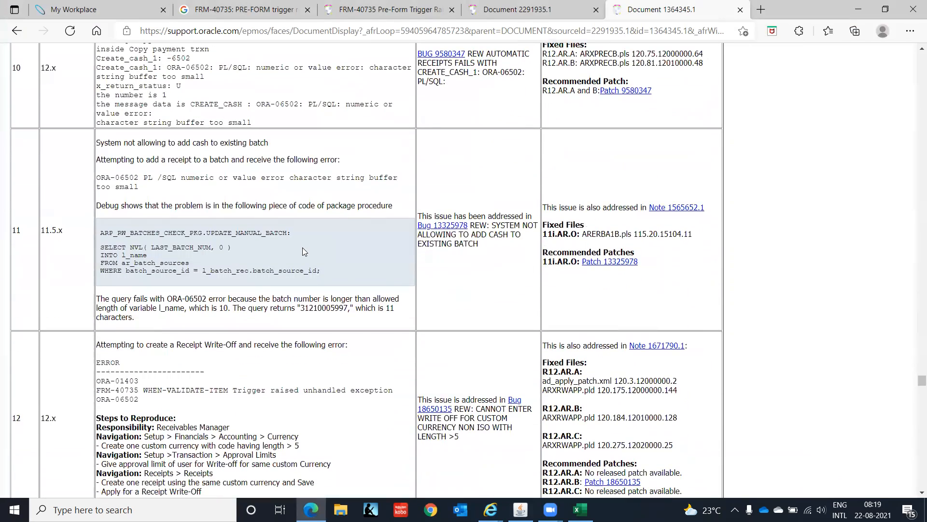
{"action": "scroll", "coordinate": [303, 247], "scroll_direction": "down", "scroll_amount": 5}
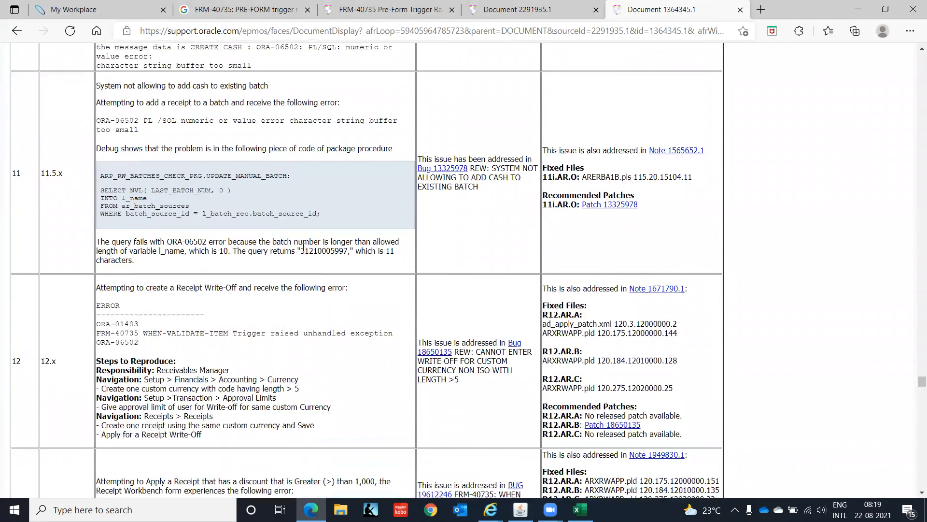
{"action": "scroll", "coordinate": [303, 251], "scroll_direction": "down", "scroll_amount": 5}
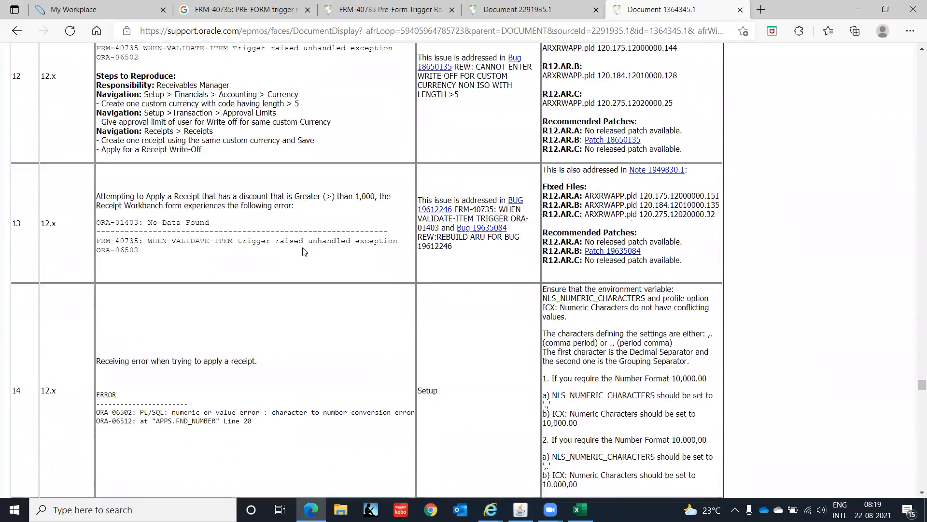
{"action": "scroll", "coordinate": [304, 251], "scroll_direction": "down", "scroll_amount": 2}
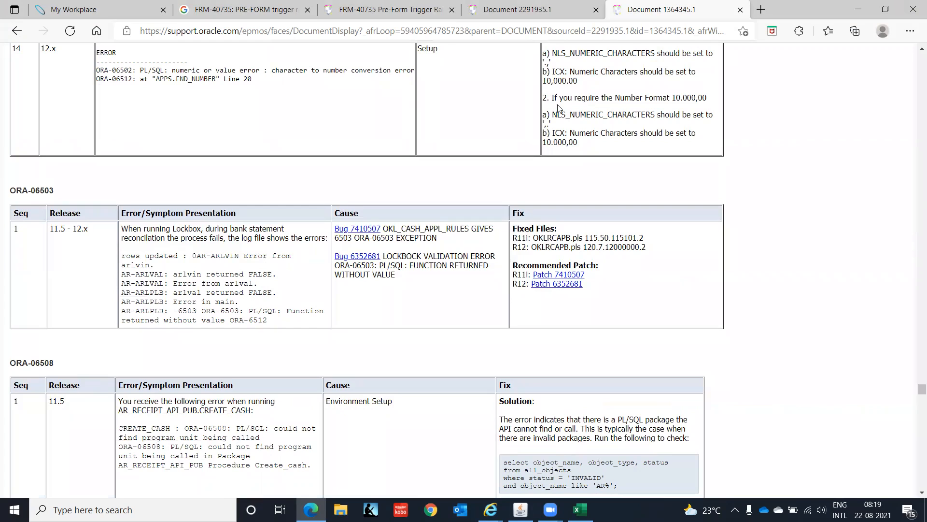
{"action": "left_click", "coordinate": [740, 10]}
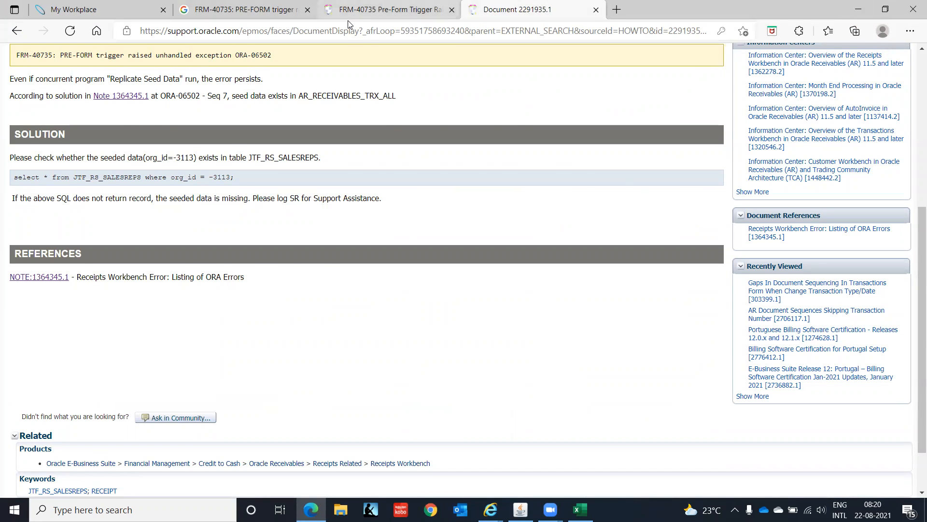
Step: Open the full My Oracle Support version of document 1174274.1 and read its symptoms, cause and solution
{"action": "left_click", "coordinate": [367, 9]}
{"action": "scroll", "coordinate": [64, 389], "scroll_direction": "down", "scroll_amount": 3}
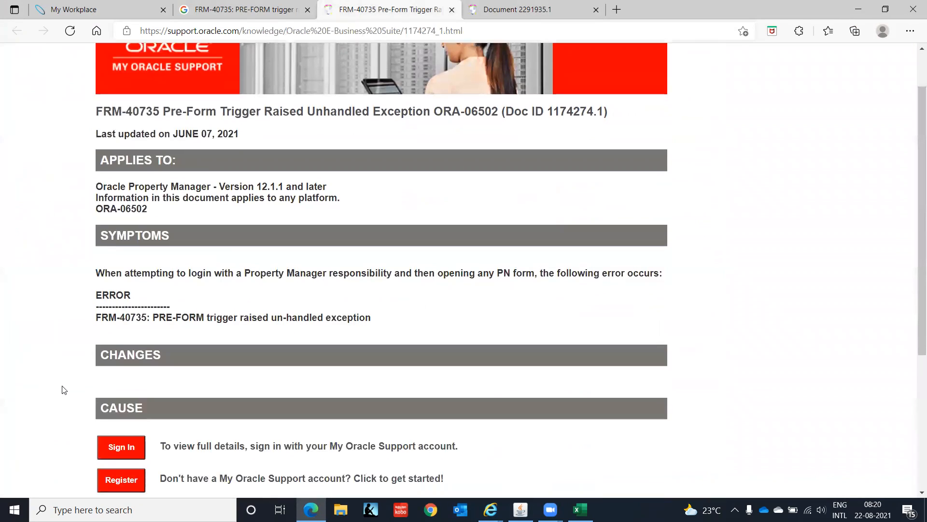
{"action": "left_click", "coordinate": [124, 336]}
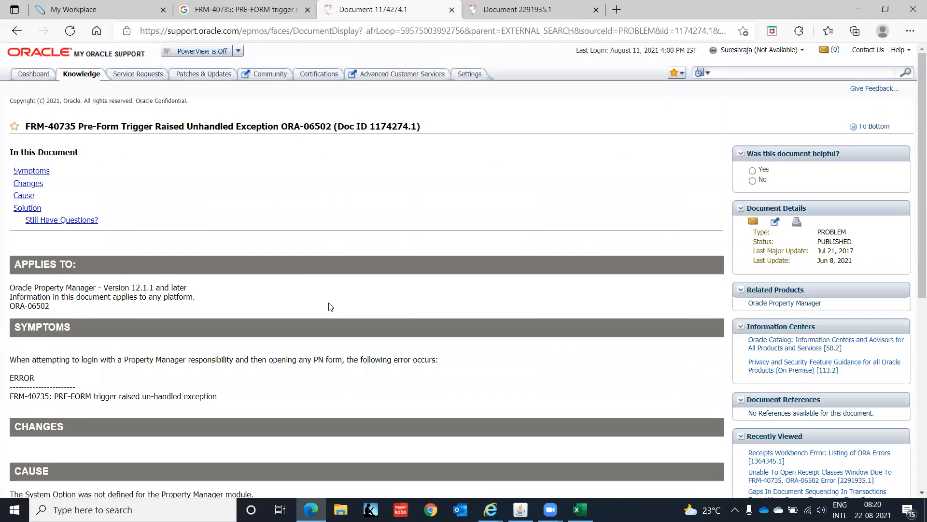
{"action": "scroll", "coordinate": [330, 307], "scroll_direction": "down", "scroll_amount": 3}
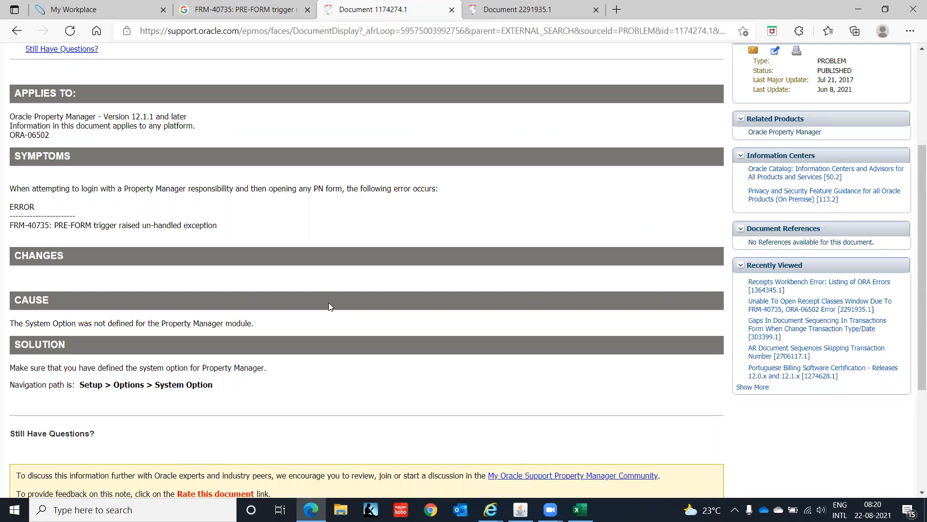
{"action": "scroll", "coordinate": [328, 303], "scroll_direction": "up", "scroll_amount": 3}
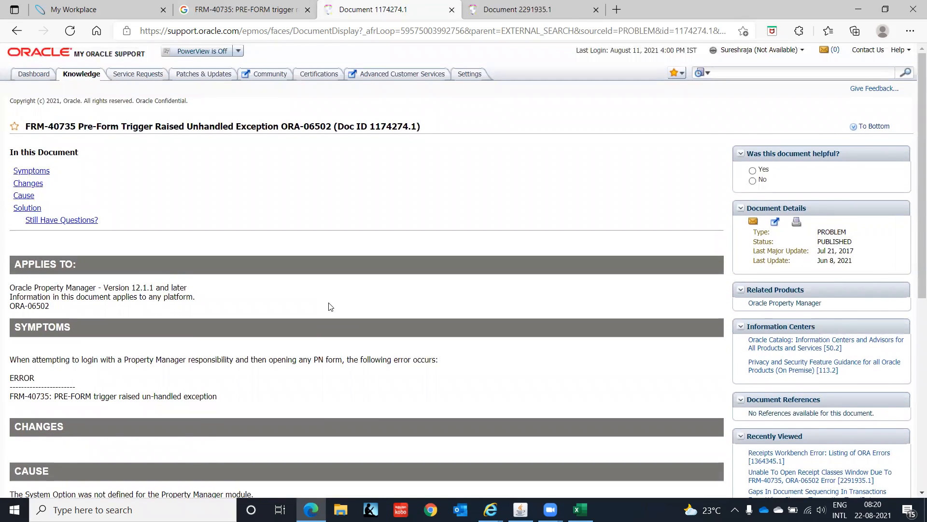
{"action": "scroll", "coordinate": [330, 306], "scroll_direction": "down", "scroll_amount": 3}
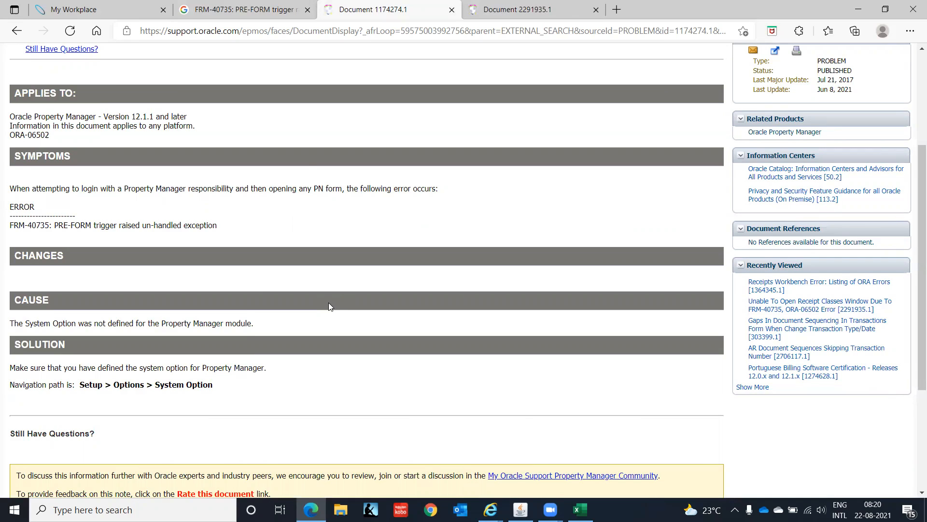
{"action": "scroll", "coordinate": [329, 305], "scroll_direction": "down", "scroll_amount": 3}
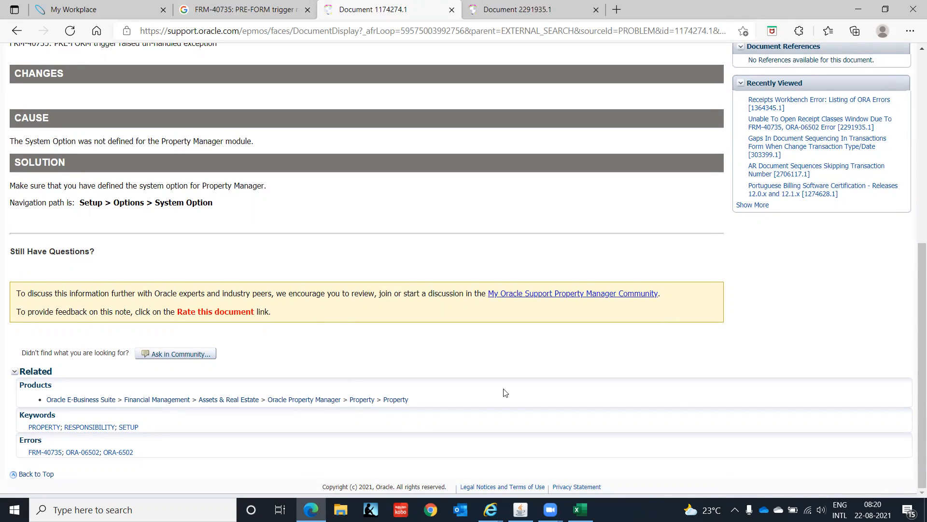
Step: Switch to Oracle Applications, refresh the Replicate Seed Data request's status and close the Requests window
{"action": "mouse_move", "coordinate": [521, 510]}
{"action": "left_click", "coordinate": [520, 459]}
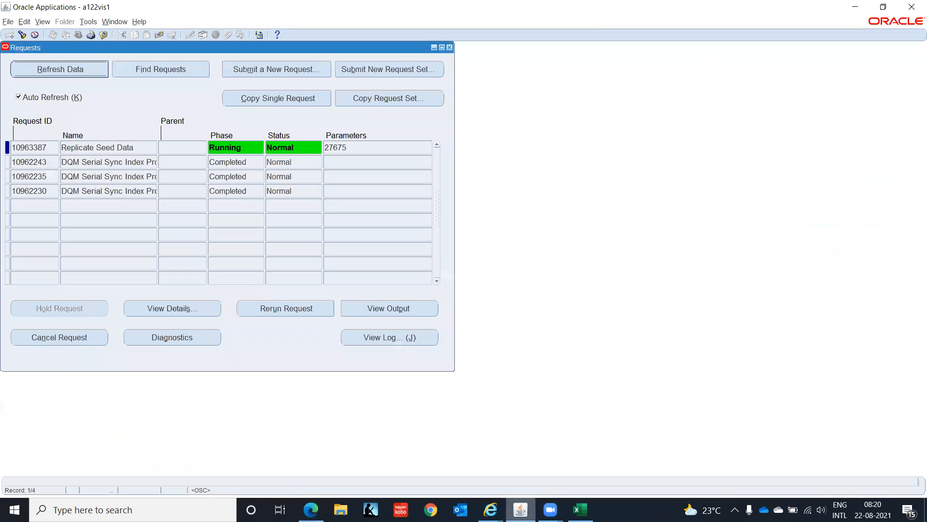
{"action": "left_click", "coordinate": [76, 68]}
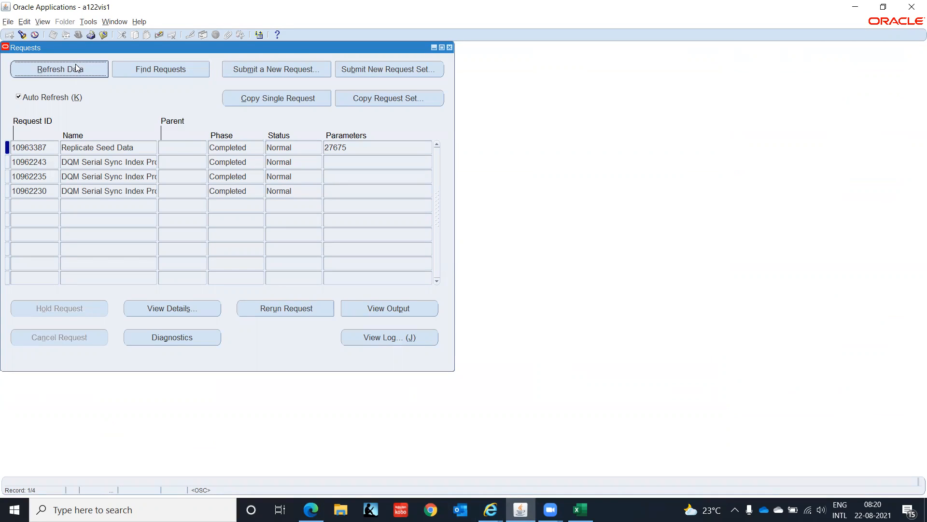
{"action": "left_click", "coordinate": [416, 71]}
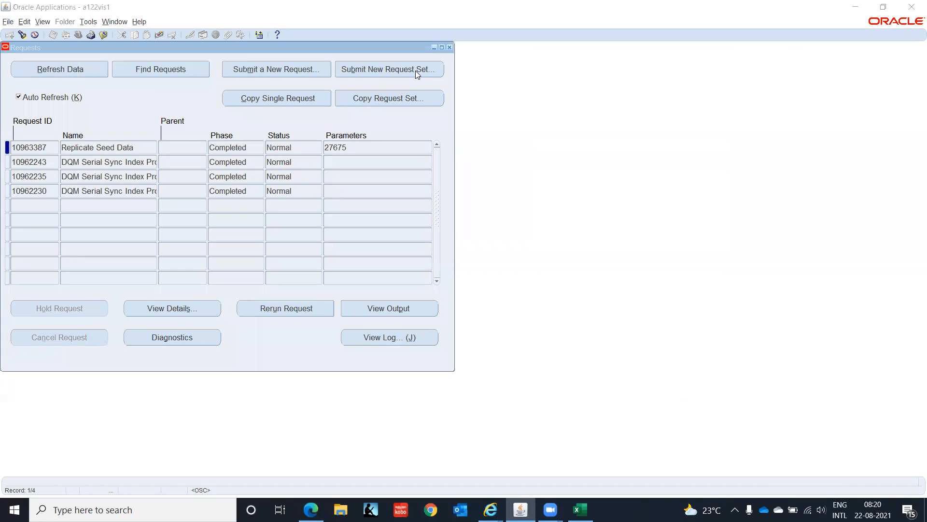
Step: Close the Requests window, switch to the AR Super User, IT India responsibility and open the Transactions form
{"action": "left_click", "coordinate": [449, 47]}
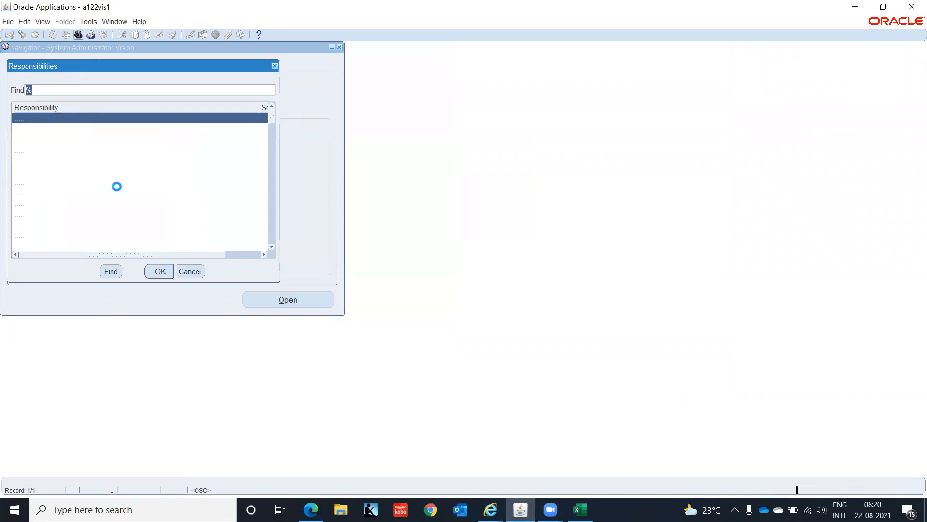
{"action": "left_click", "coordinate": [69, 140]}
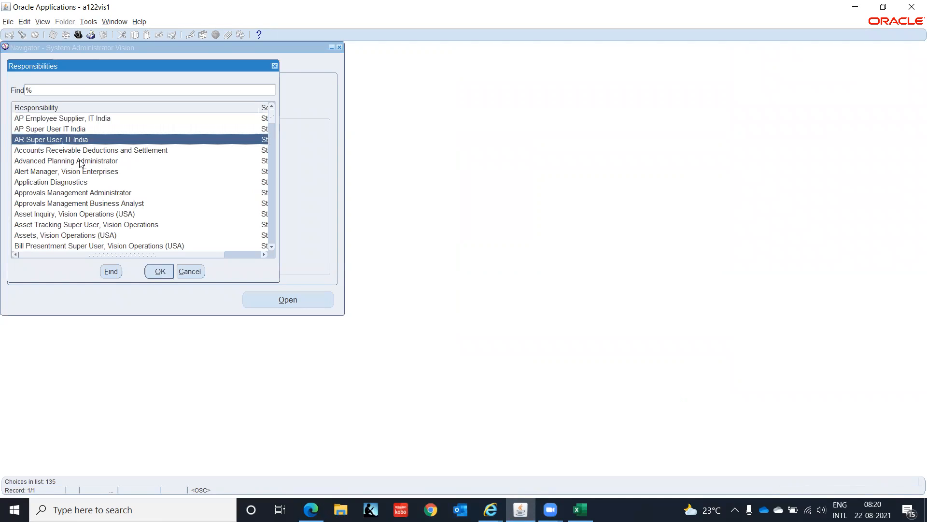
{"action": "left_click", "coordinate": [158, 272]}
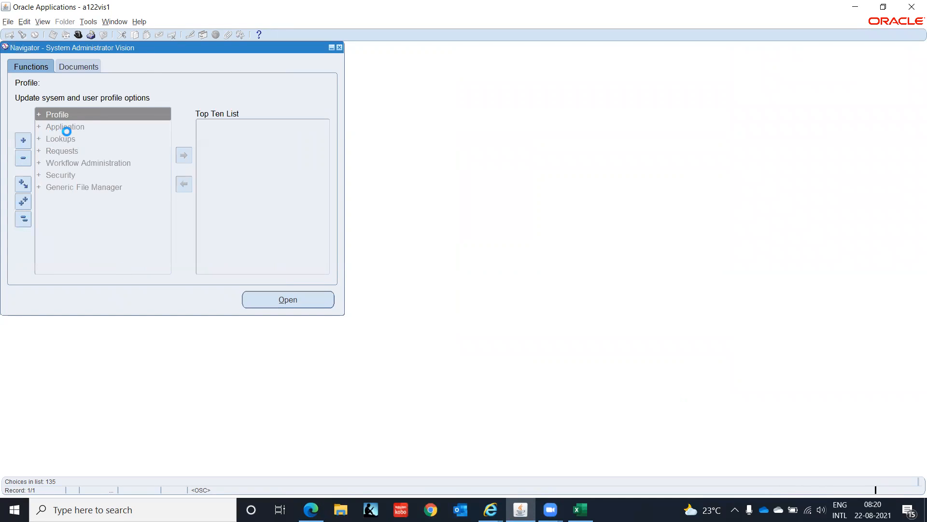
{"action": "double_click", "coordinate": [69, 140]}
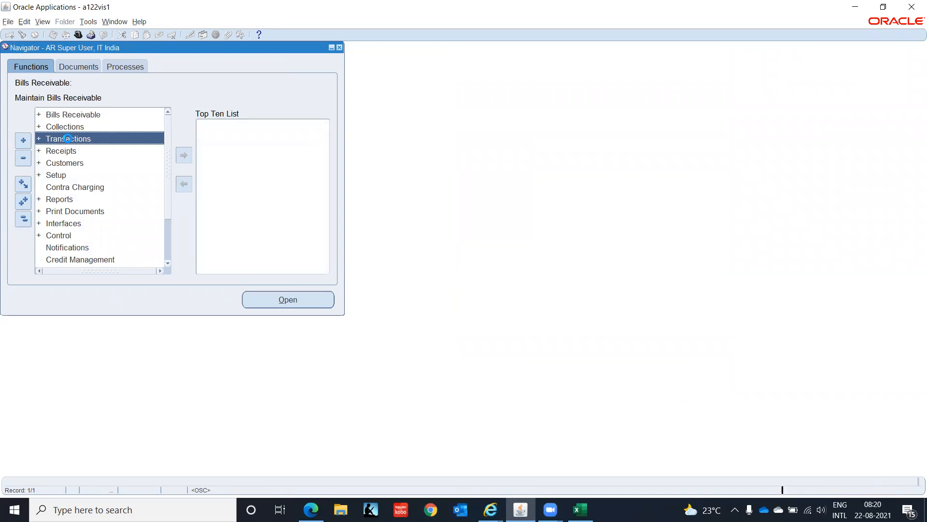
{"action": "key", "text": "Return"}
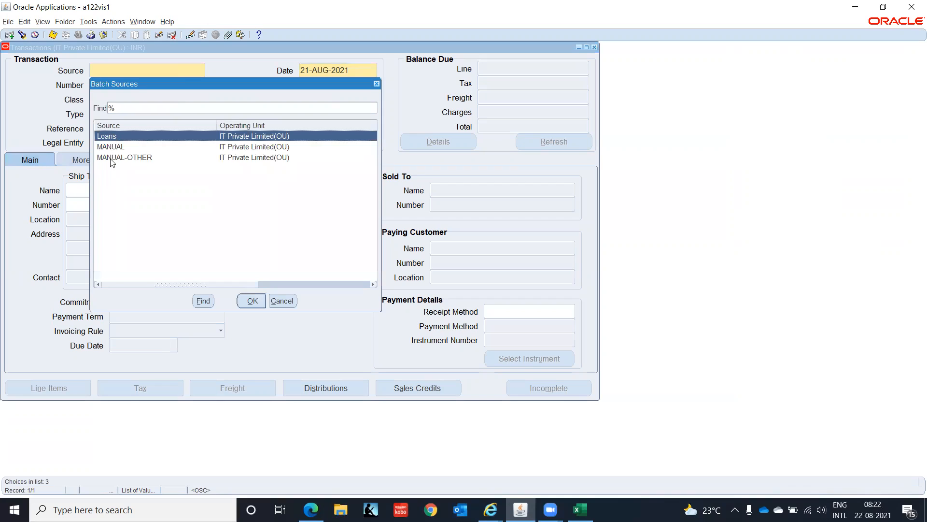
Step: Begin a transaction with source MANUAL, class Invoice and type IT-INDIA-CONSULT-INV
{"action": "left_click", "coordinate": [119, 147]}
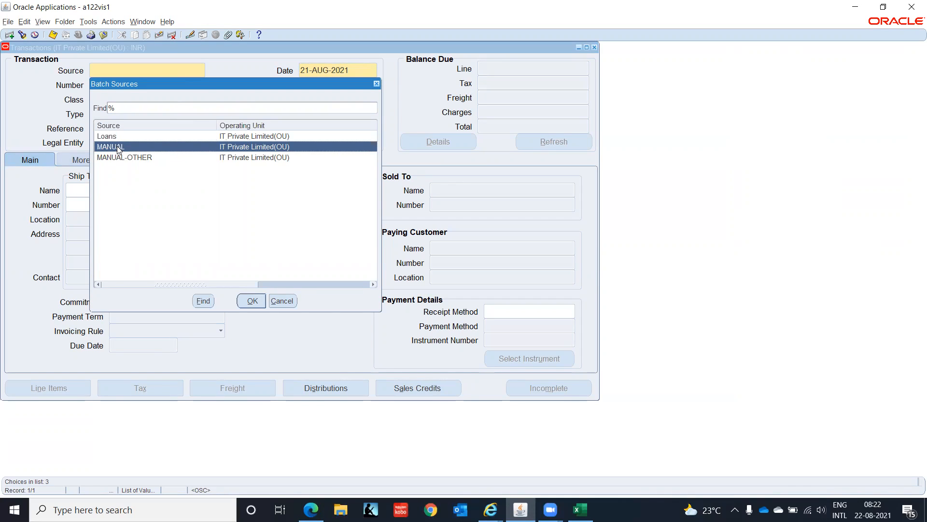
{"action": "left_click", "coordinate": [252, 300]}
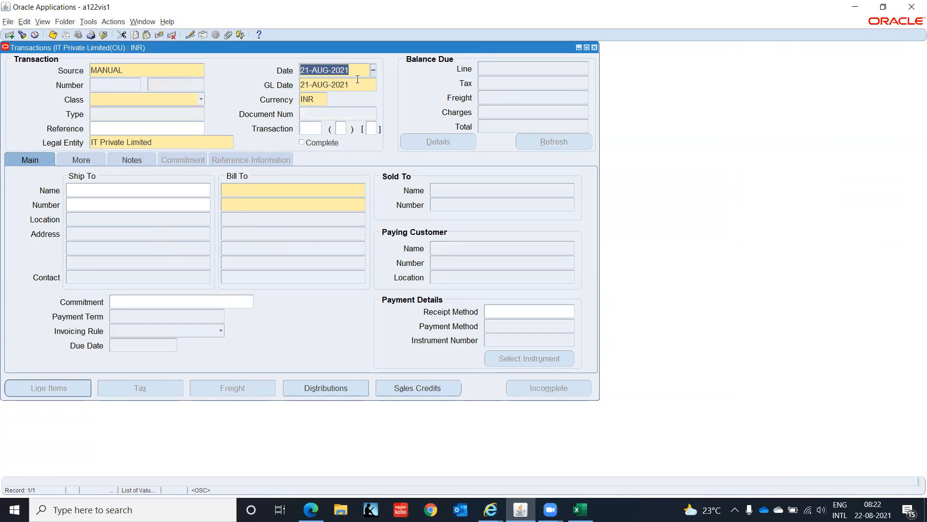
{"action": "left_click", "coordinate": [200, 99]}
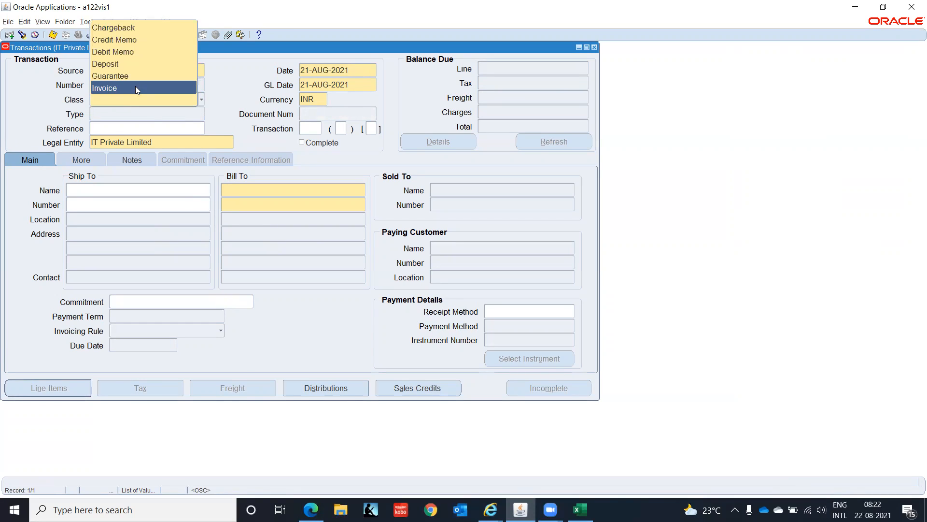
{"action": "left_click", "coordinate": [135, 88]}
{"action": "left_click", "coordinate": [197, 116]}
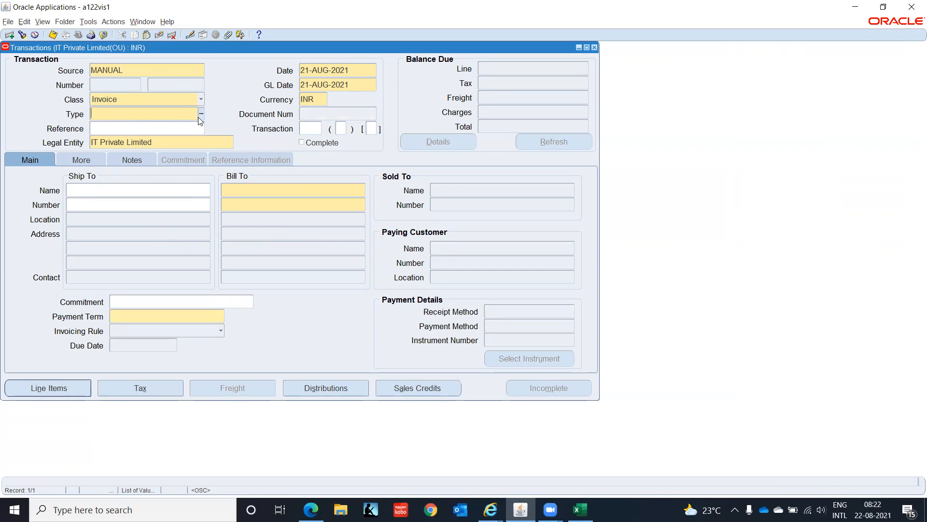
{"action": "left_click", "coordinate": [202, 114]}
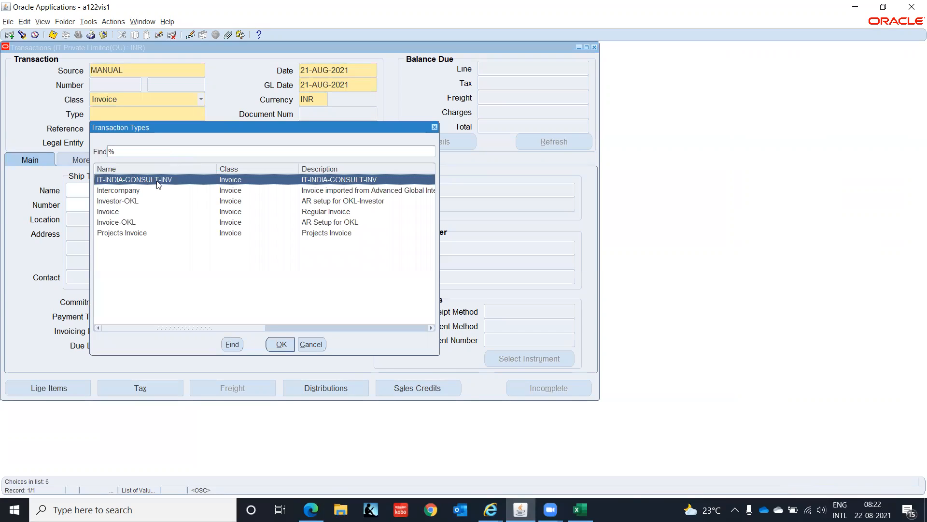
{"action": "left_click", "coordinate": [279, 346]}
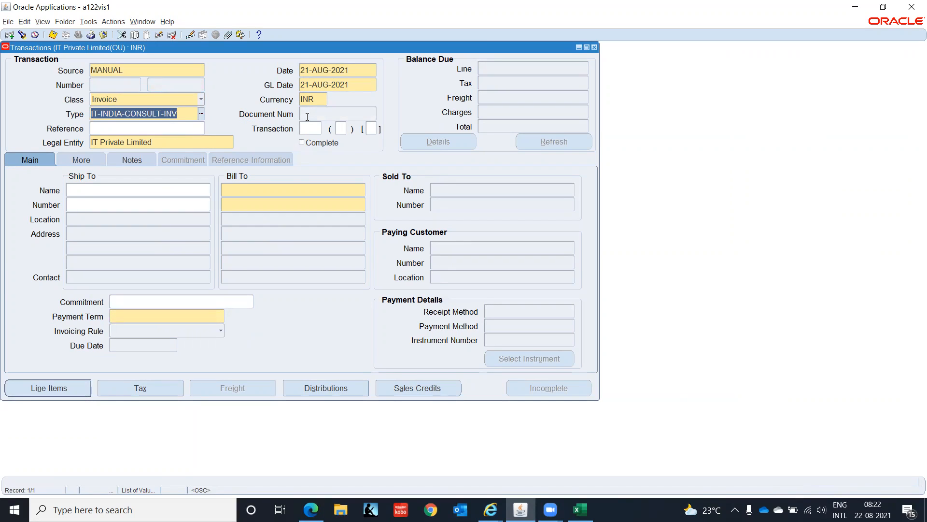
Step: Check the context values of the transaction flexfield and the India information, and accept all the transaction information windows blank
{"action": "left_click", "coordinate": [309, 128]}
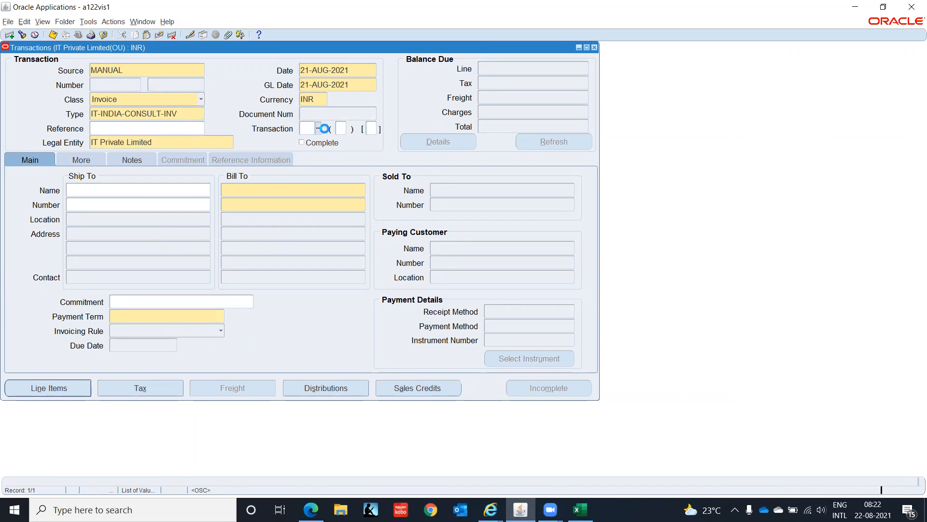
{"action": "left_click", "coordinate": [455, 245]}
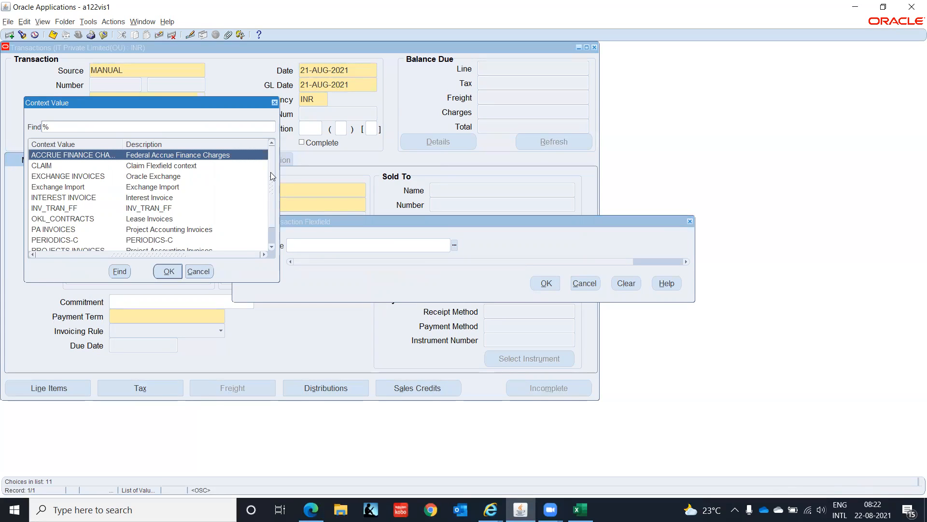
{"action": "scroll", "coordinate": [271, 172], "scroll_direction": "down", "scroll_amount": 2}
{"action": "left_click", "coordinate": [199, 271]}
{"action": "left_click", "coordinate": [536, 283]}
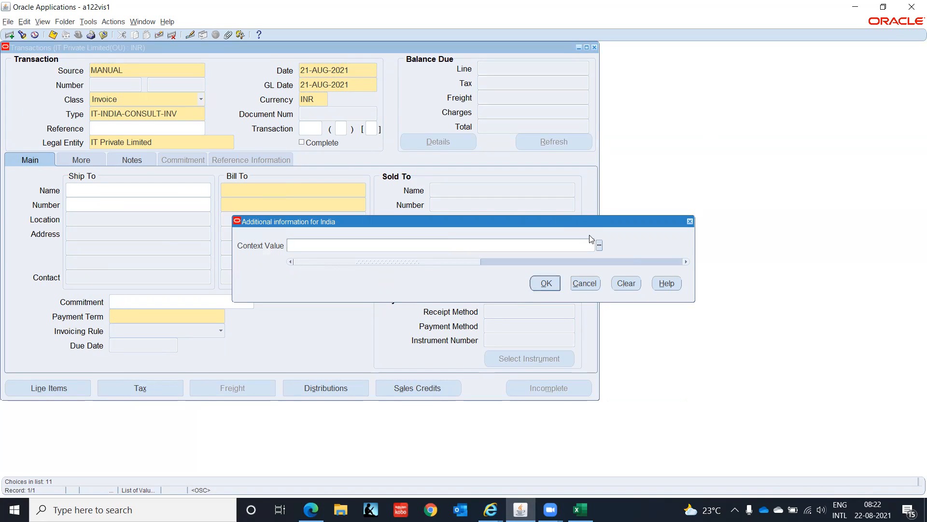
{"action": "left_click", "coordinate": [599, 245]}
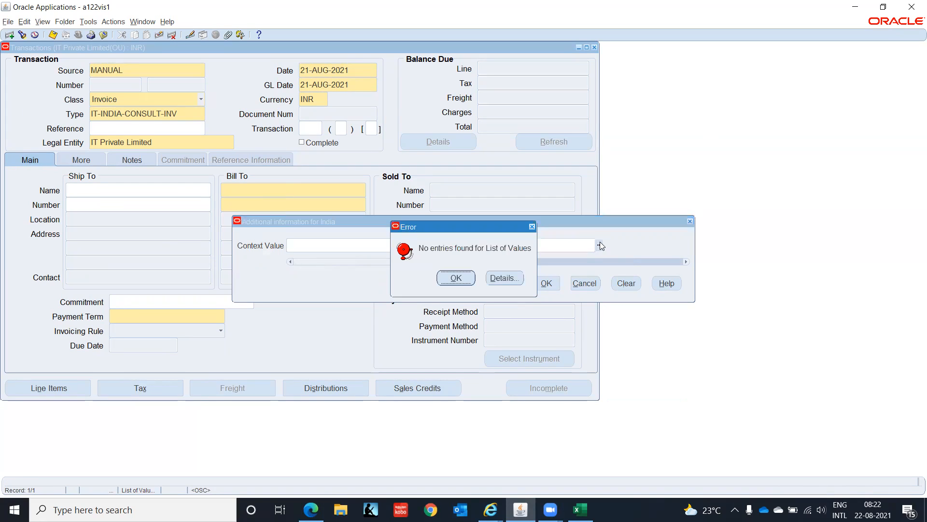
{"action": "left_click", "coordinate": [456, 279]}
{"action": "left_click", "coordinate": [544, 284]}
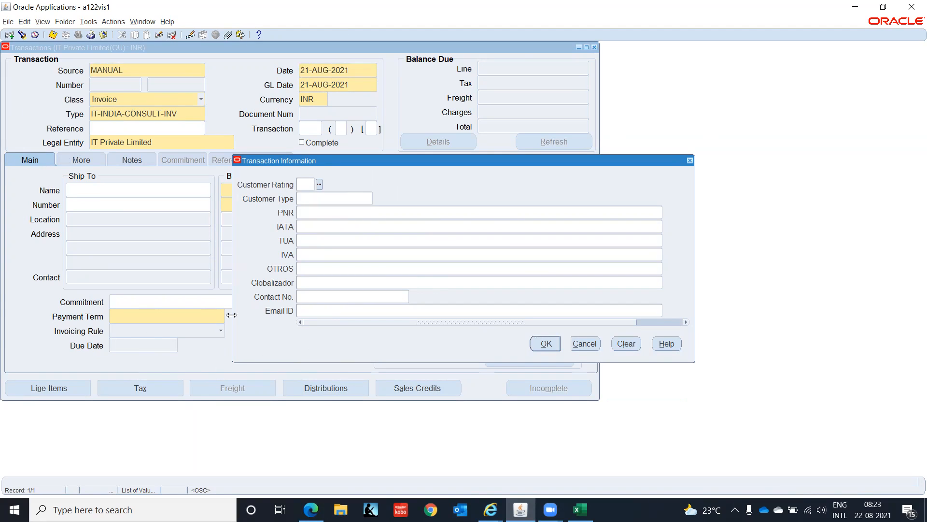
{"action": "left_click", "coordinate": [551, 344]}
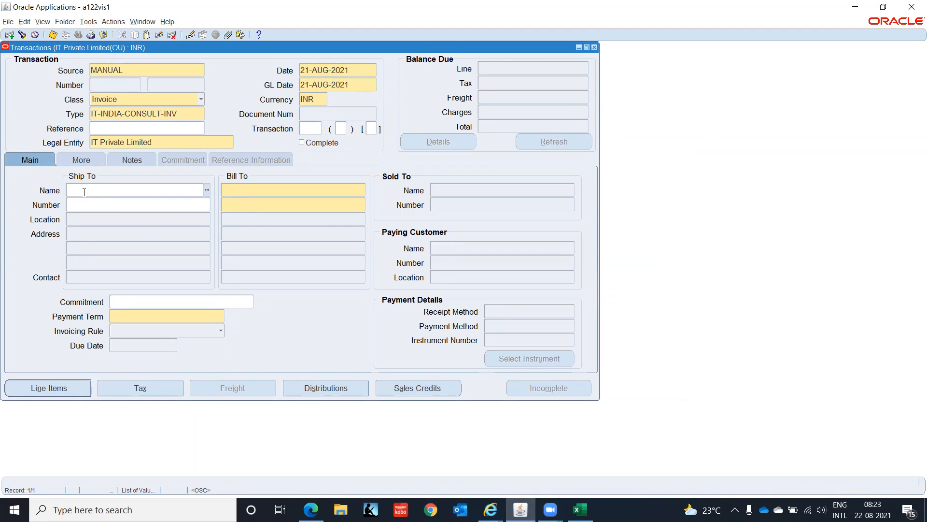
Step: Set the invoice's ship-to customer to IT INDIA CUS 1 and its payment term to 000D00
{"action": "type", "text": "IT INDIA CUS 1"}
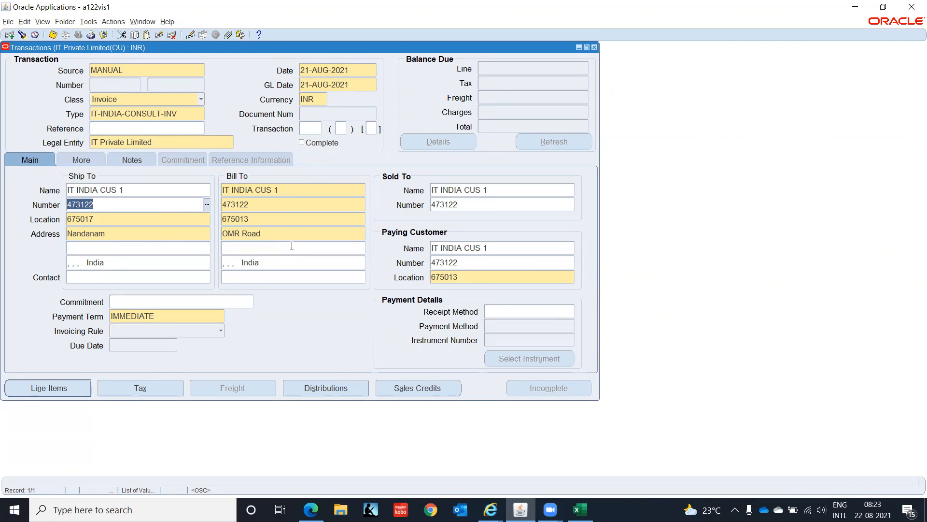
{"action": "left_click", "coordinate": [209, 319]}
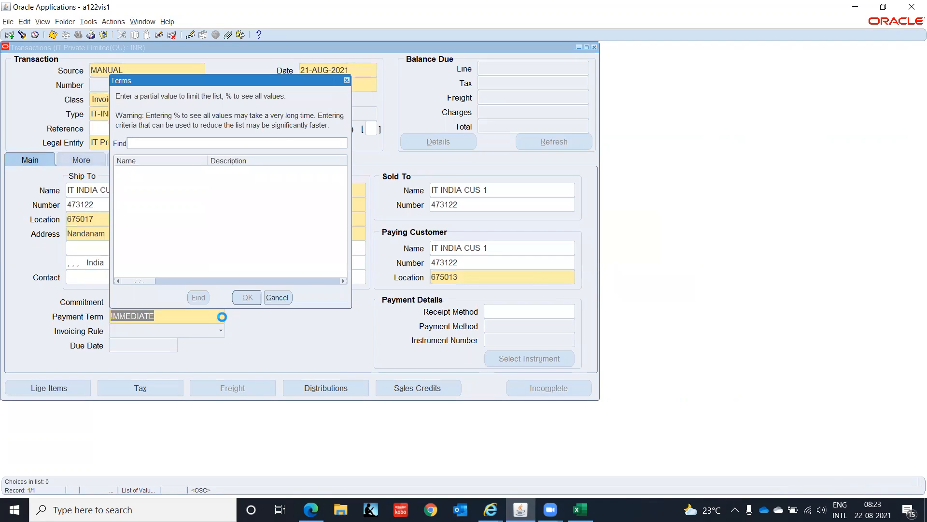
{"action": "type", "text": "000D00%"}
{"action": "key", "text": "Return"}
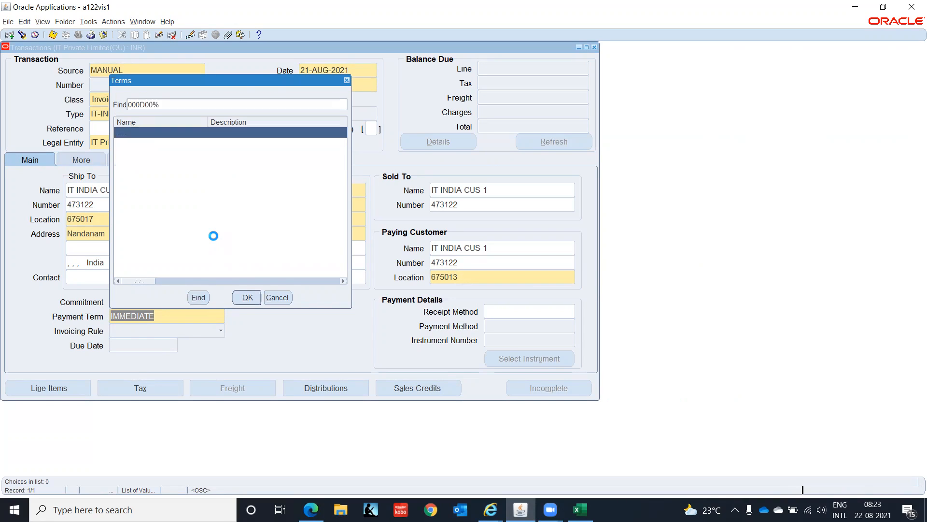
{"action": "left_click", "coordinate": [244, 296]}
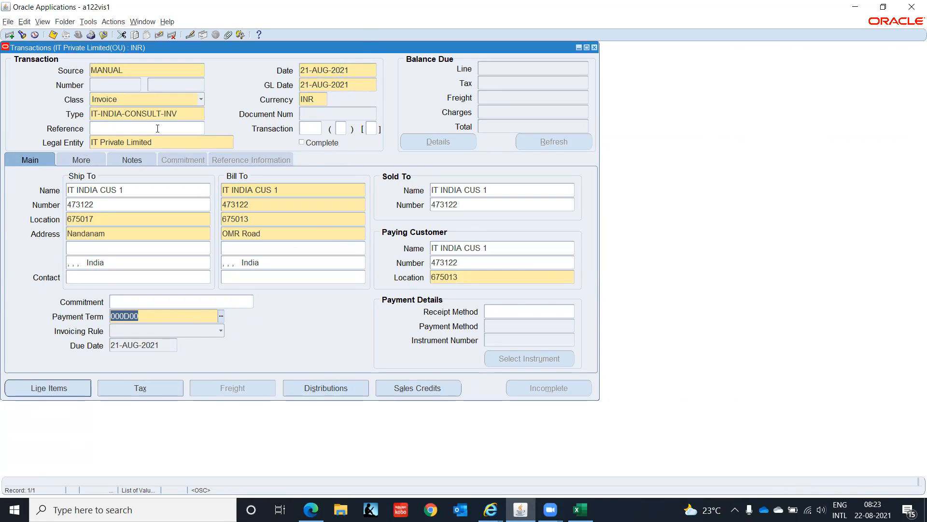
Step: Check the invoice's Remit To address and close the transaction without saving it
{"action": "left_click", "coordinate": [73, 160]}
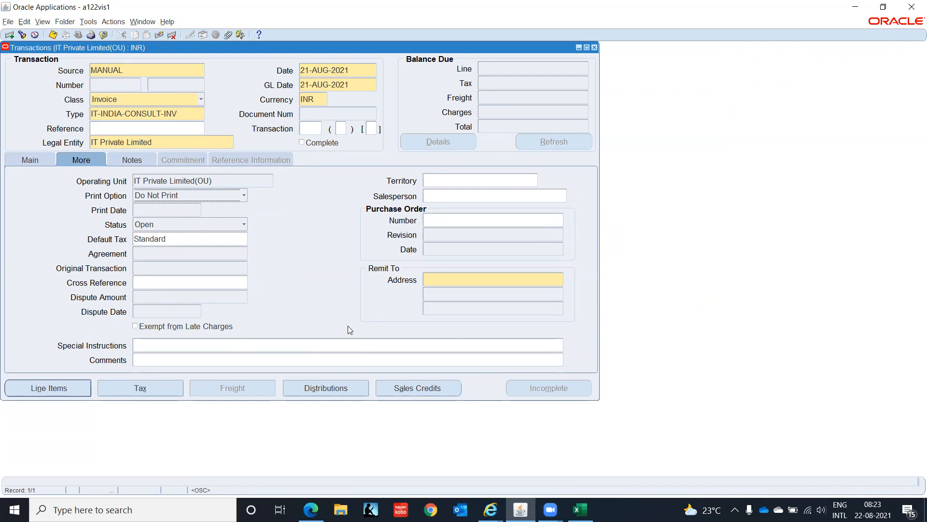
{"action": "left_click", "coordinate": [458, 279]}
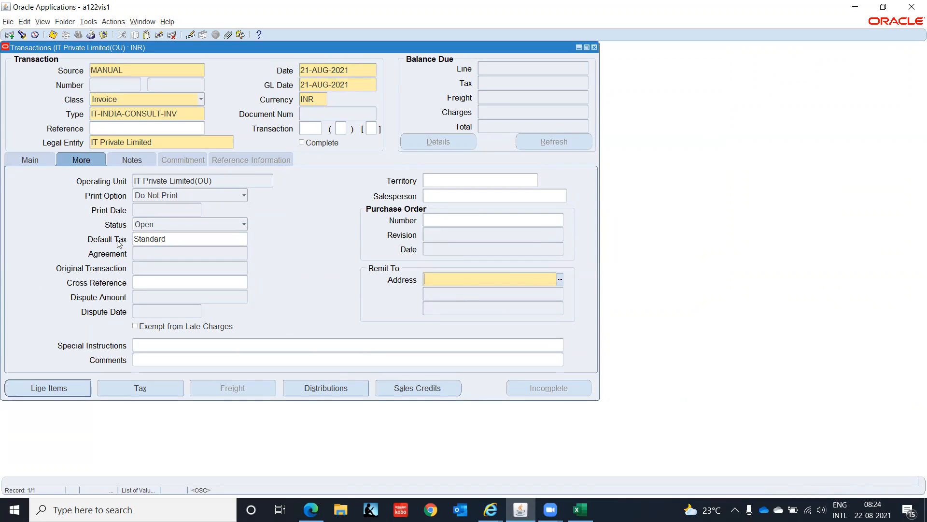
{"action": "key", "text": "F4"}
{"action": "left_click", "coordinate": [489, 287]}
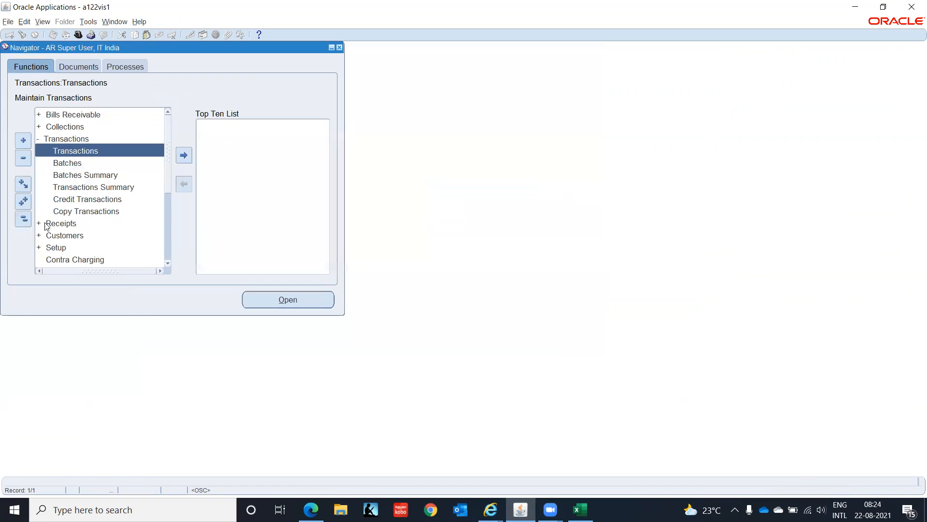
Step: Open the Remit-To Addresses function from the Receivables print setup and switch to its Internet Explorer page
{"action": "left_click", "coordinate": [23, 218]}
{"action": "left_click", "coordinate": [56, 175]}
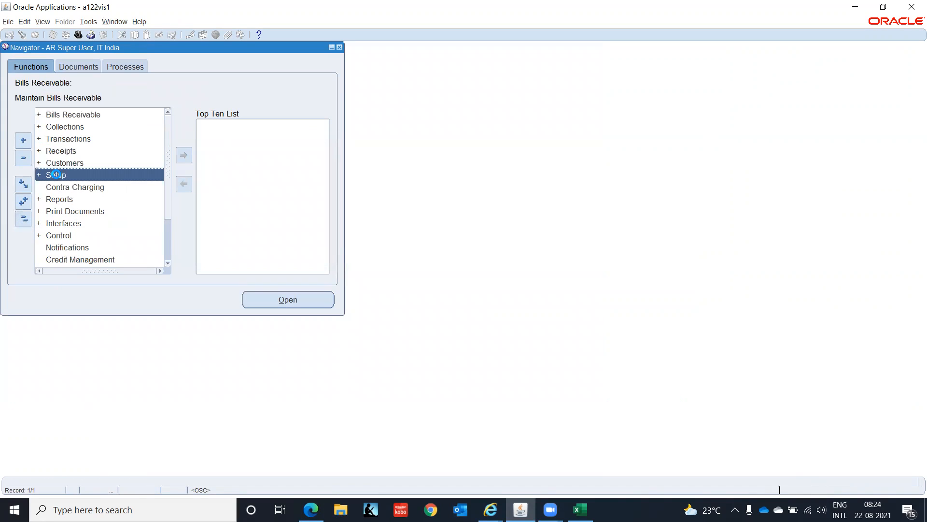
{"action": "double_click", "coordinate": [56, 175]}
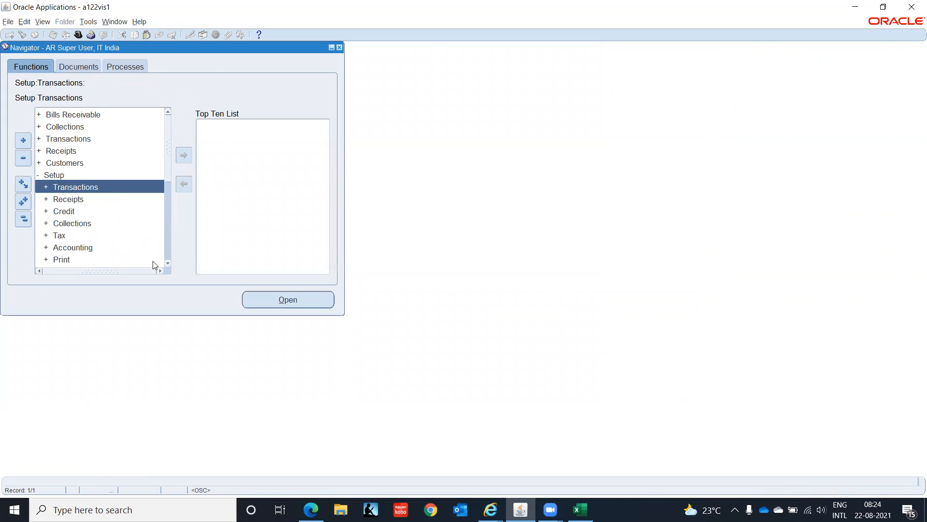
{"action": "scroll", "coordinate": [167, 263], "scroll_direction": "down", "scroll_amount": 5}
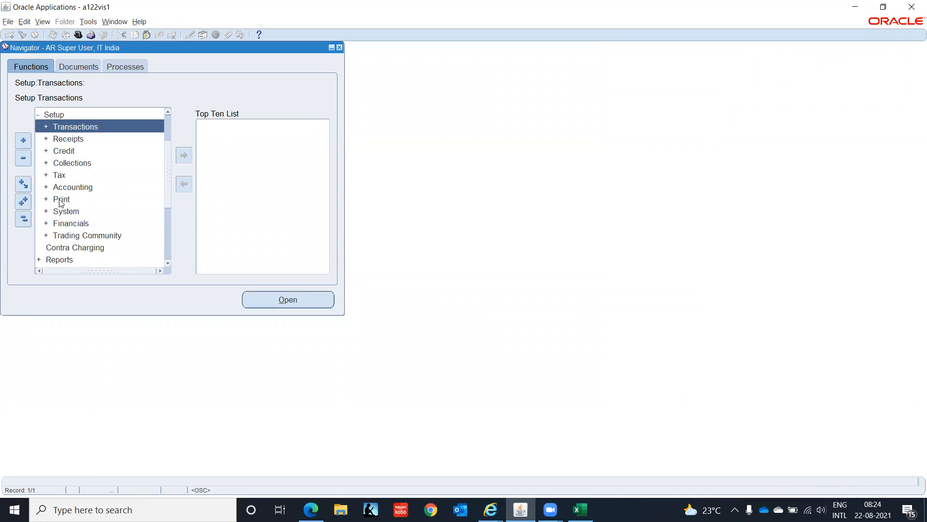
{"action": "left_click", "coordinate": [59, 199]}
{"action": "double_click", "coordinate": [59, 199]}
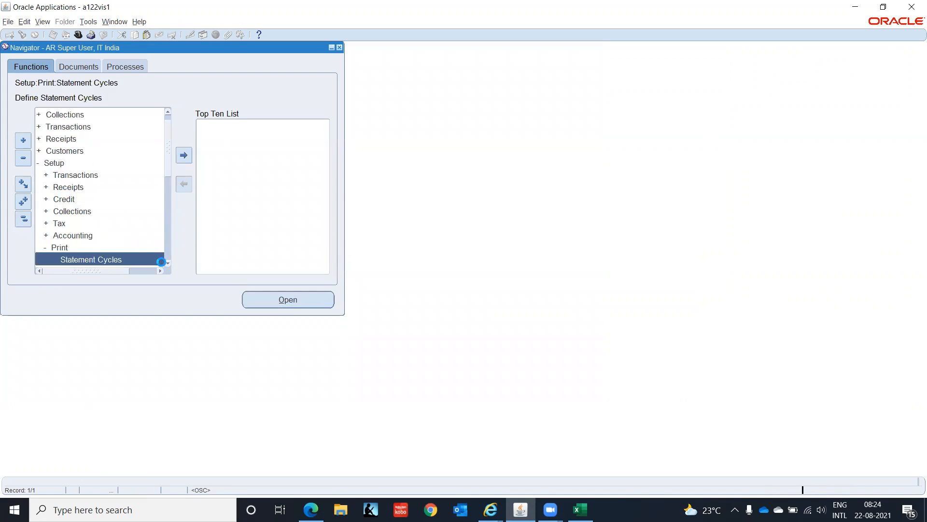
{"action": "scroll", "coordinate": [171, 264], "scroll_direction": "down", "scroll_amount": 1}
{"action": "scroll", "coordinate": [171, 263], "scroll_direction": "down", "scroll_amount": 4}
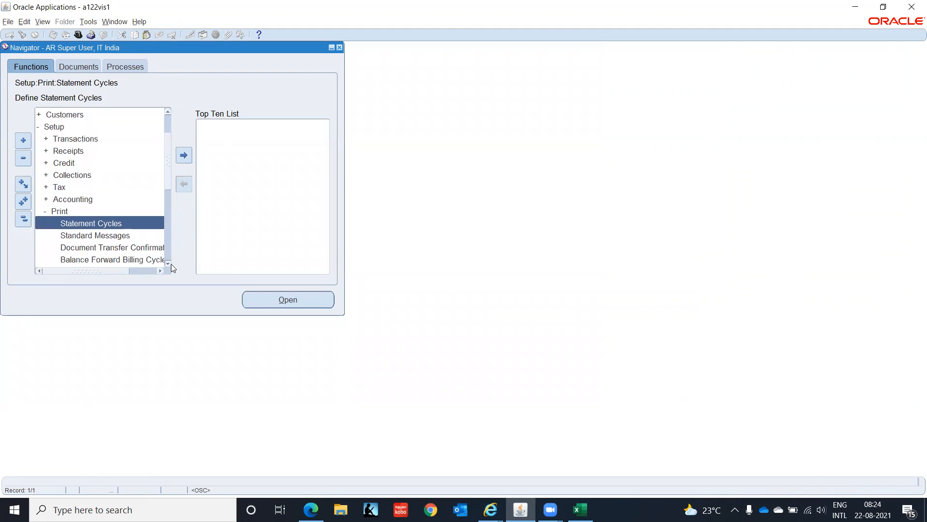
{"action": "double_click", "coordinate": [92, 248]}
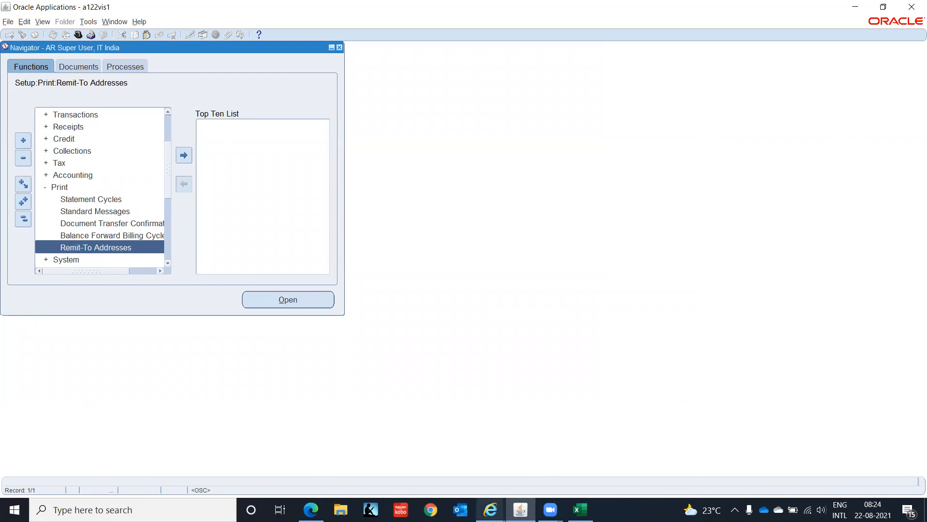
{"action": "mouse_move", "coordinate": [490, 510]}
{"action": "left_click", "coordinate": [616, 476]}
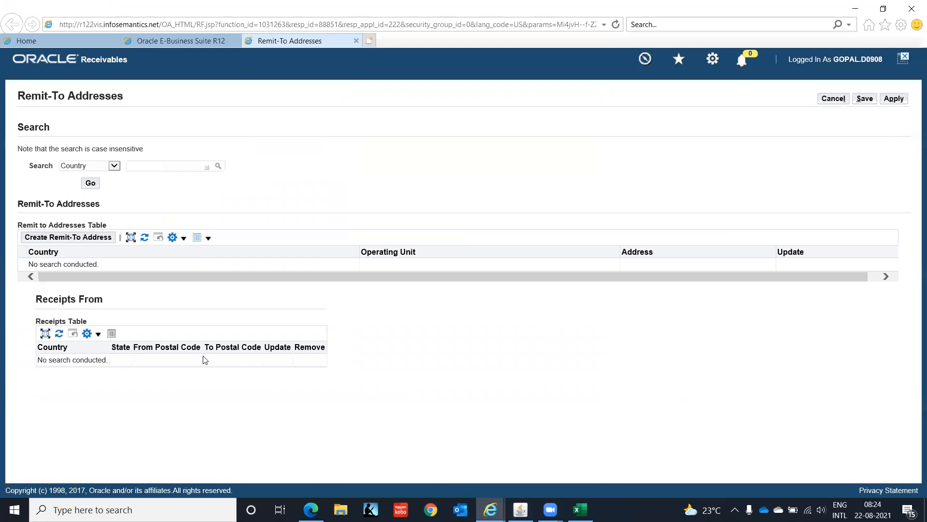
Step: Start a new remit-to address with India as the country and enter the street in Address Line 1
{"action": "left_click", "coordinate": [80, 238]}
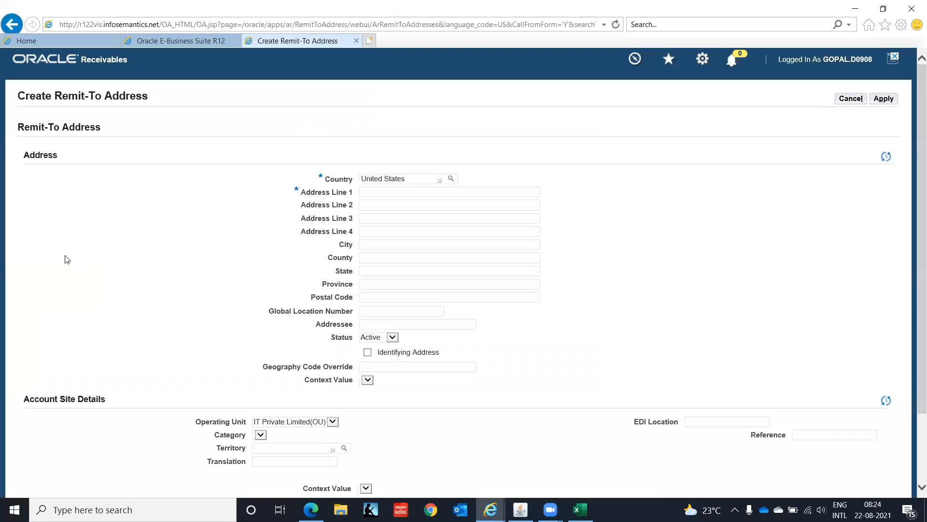
{"action": "left_click_drag", "start_coordinate": [424, 181], "coordinate": [262, 187]}
{"action": "type", "text": "India"}
{"action": "key", "text": "Tab"}
{"action": "left_click", "coordinate": [384, 193]}
{"action": "type", "text": "OMR Road"}
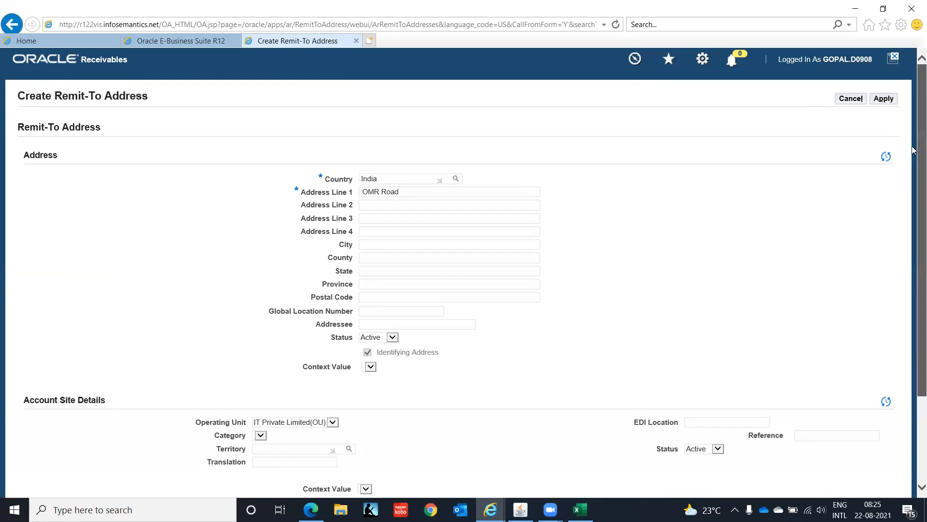
Step: Save the new remit-to address and search the remit-to addresses by operating unit IT Private Limited(OU)
{"action": "left_click_drag", "start_coordinate": [915, 154], "coordinate": [915, 264]}
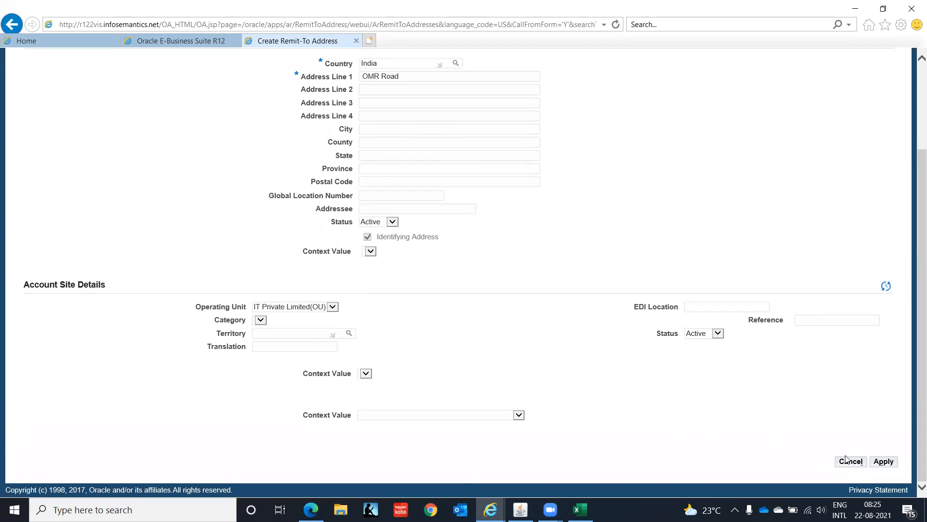
{"action": "left_click", "coordinate": [884, 462]}
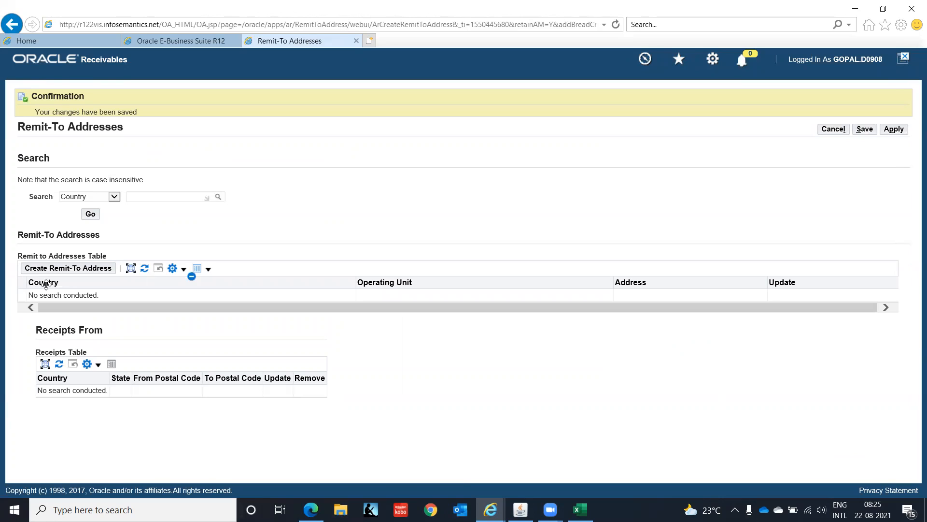
{"action": "left_click", "coordinate": [115, 198]}
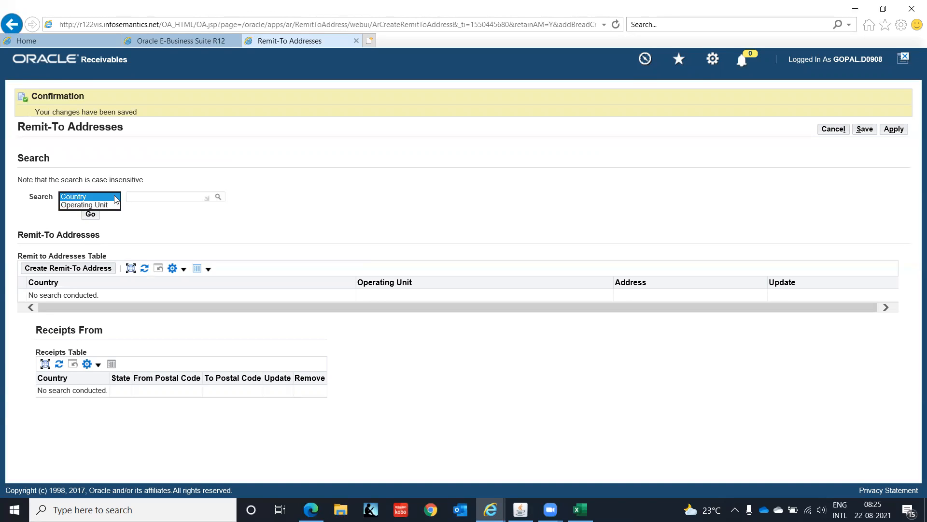
{"action": "left_click", "coordinate": [116, 206]}
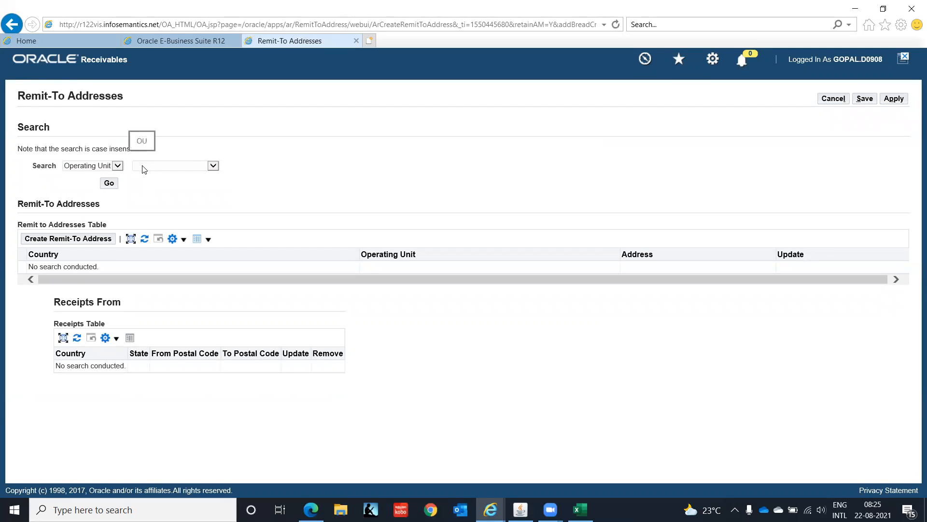
{"action": "left_click", "coordinate": [213, 165]}
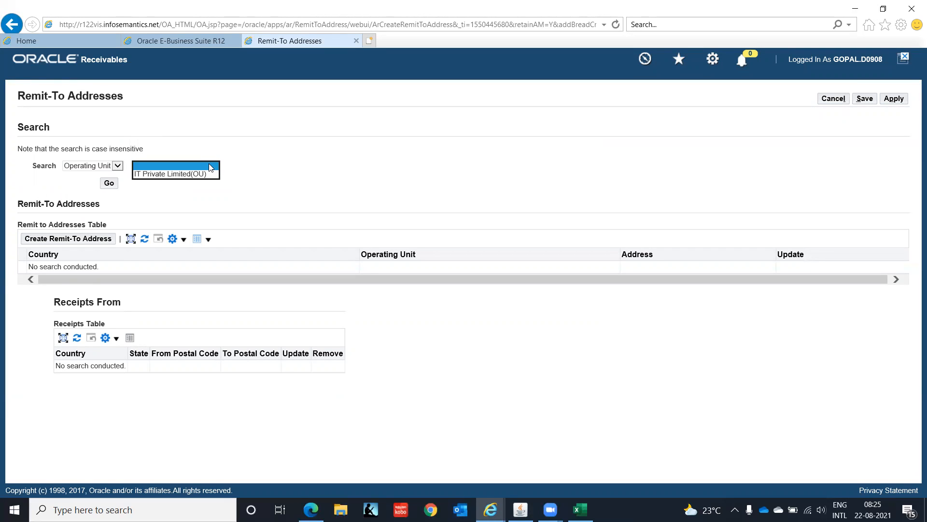
{"action": "left_click", "coordinate": [209, 174]}
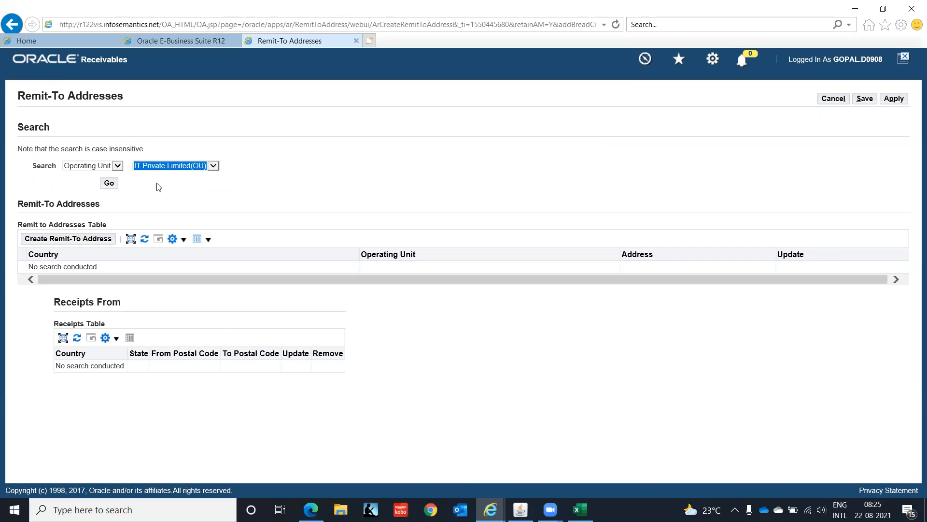
{"action": "left_click", "coordinate": [109, 184]}
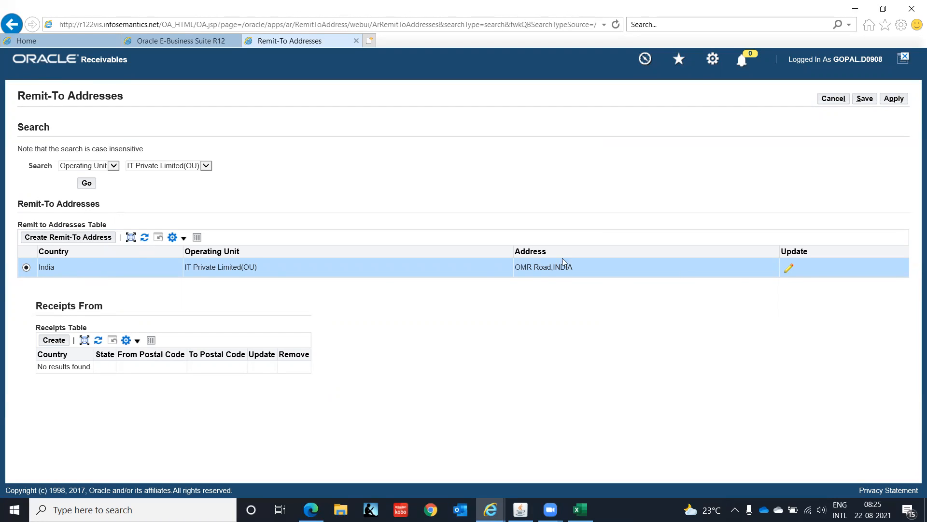
Step: Create a receipts-from criterion for the remit-to address with India as the country and apply the changes
{"action": "left_click", "coordinate": [55, 340]}
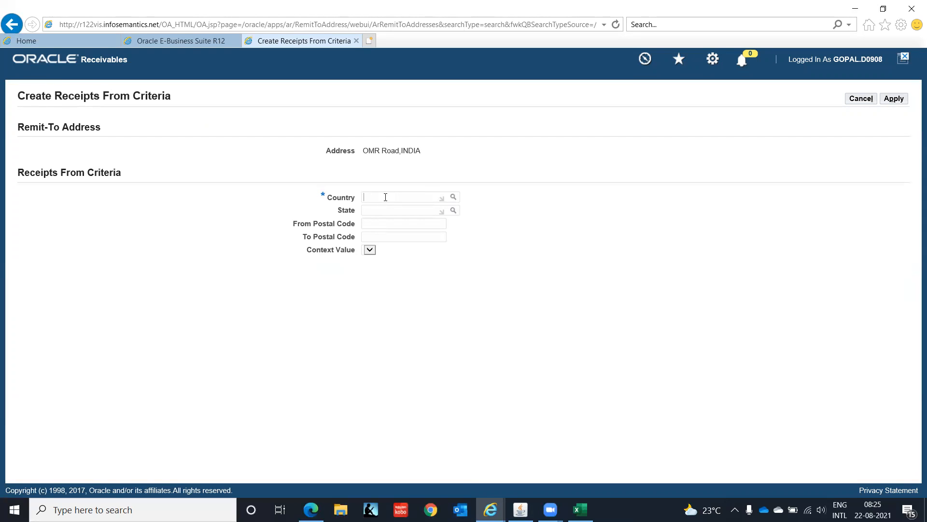
{"action": "key", "text": "Tab"}
{"action": "left_click", "coordinate": [894, 99]}
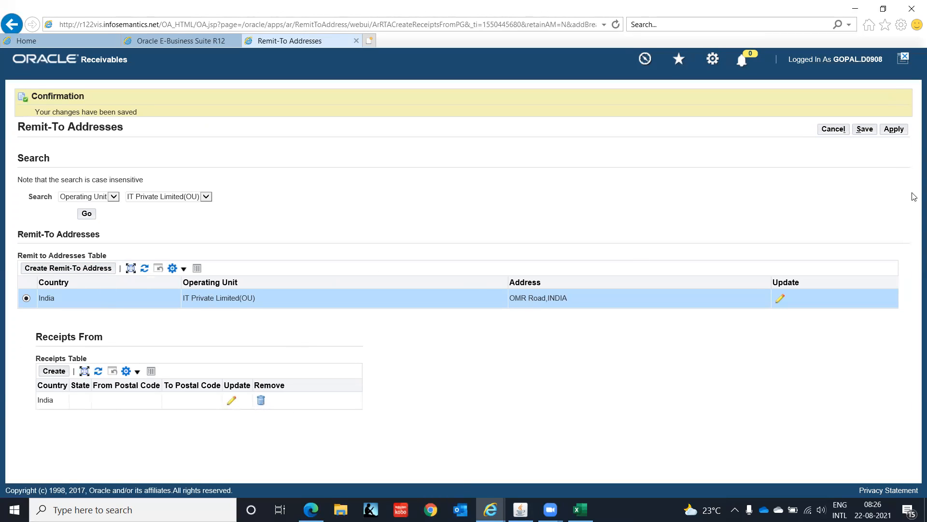
{"action": "left_click", "coordinate": [893, 131]}
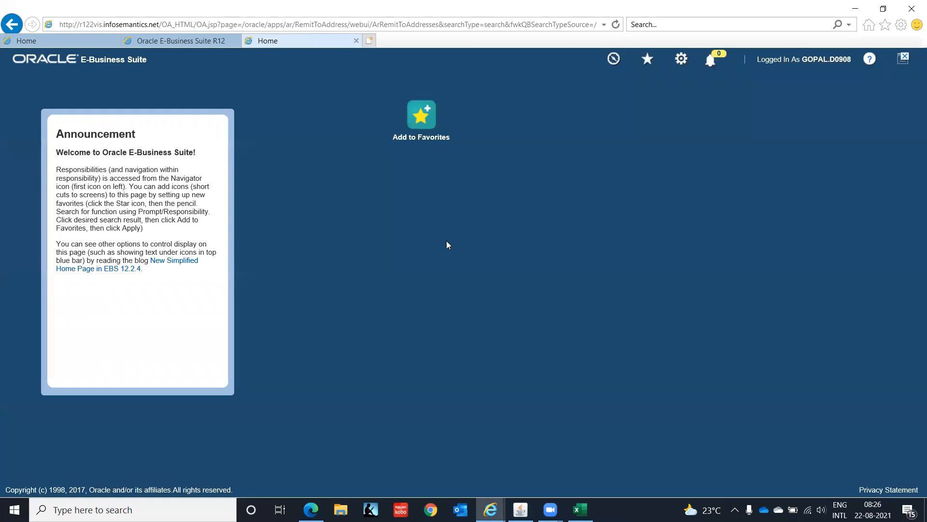
Step: Switch to the Oracle Applications forms window and open a blank transaction from the Transactions function
{"action": "left_click", "coordinate": [855, 8]}
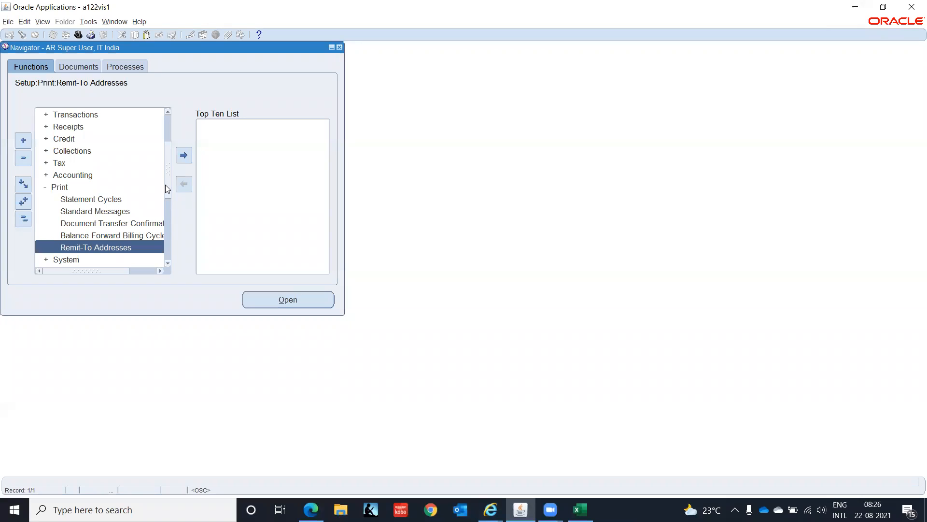
{"action": "left_click_drag", "start_coordinate": [166, 188], "coordinate": [196, 81]}
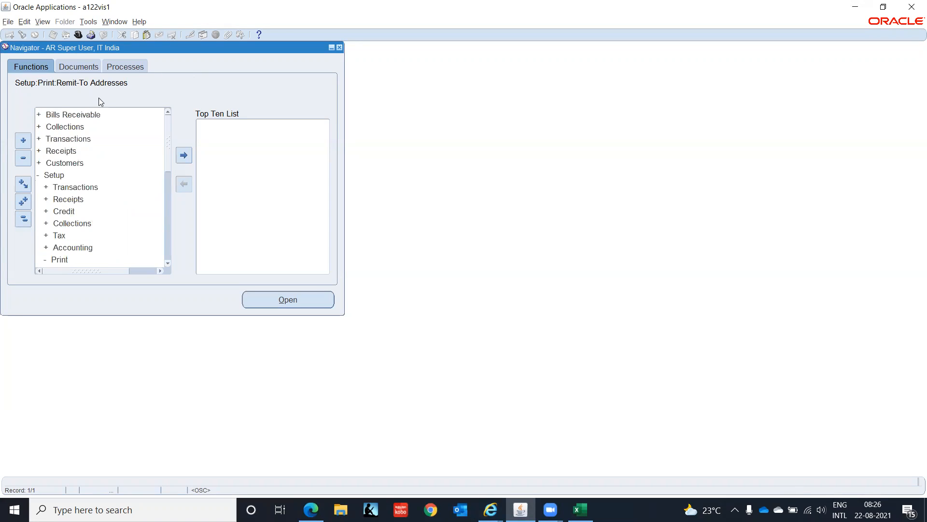
{"action": "left_click", "coordinate": [64, 139]}
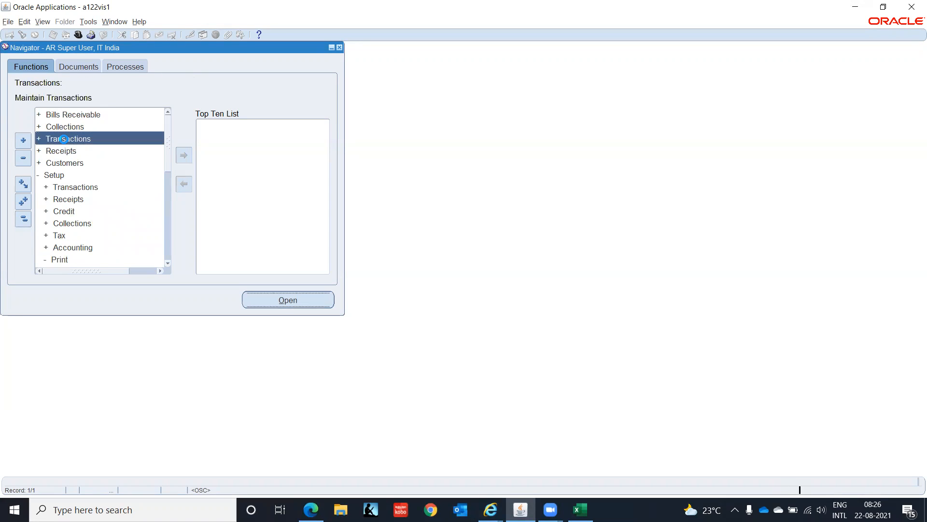
{"action": "double_click", "coordinate": [63, 139]}
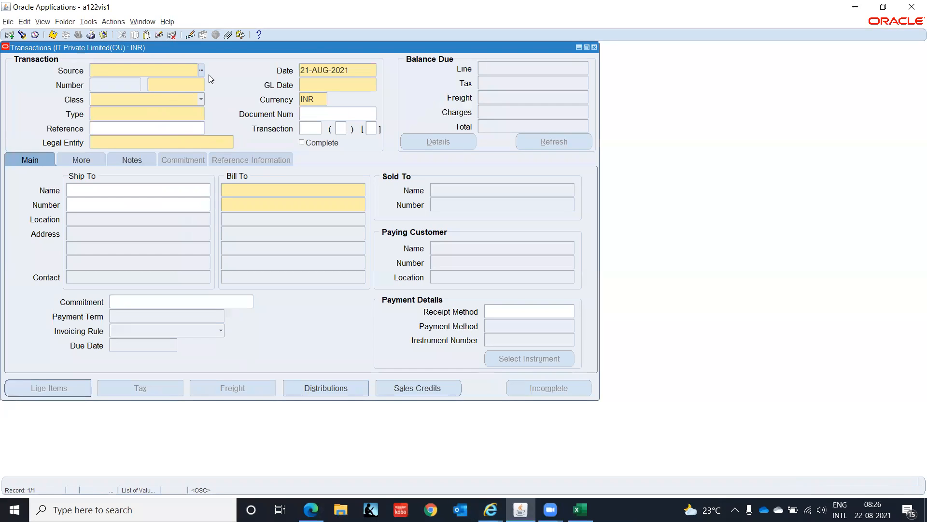
Step: Set the transaction's source to MANUAL, its class to Invoice and its type to IT-INDIA-CONSULT-INV
{"action": "left_click", "coordinate": [202, 72]}
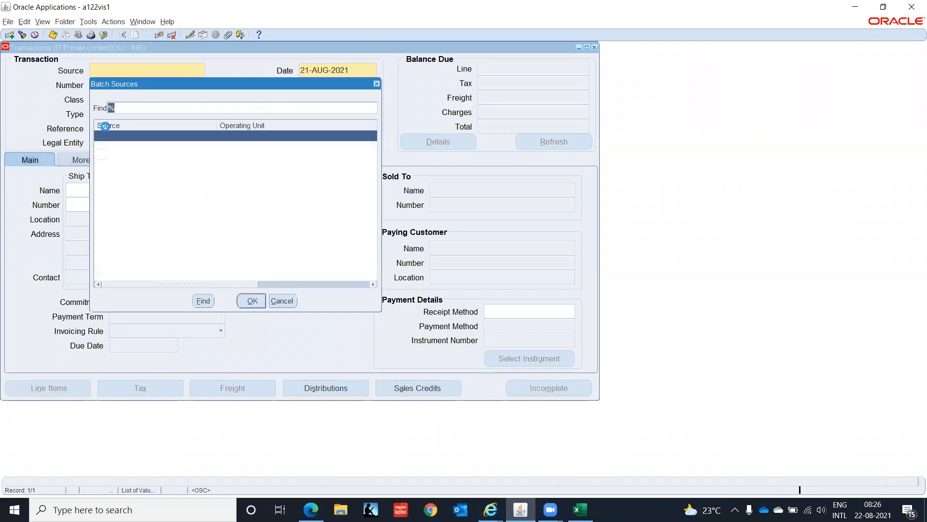
{"action": "left_click", "coordinate": [106, 149]}
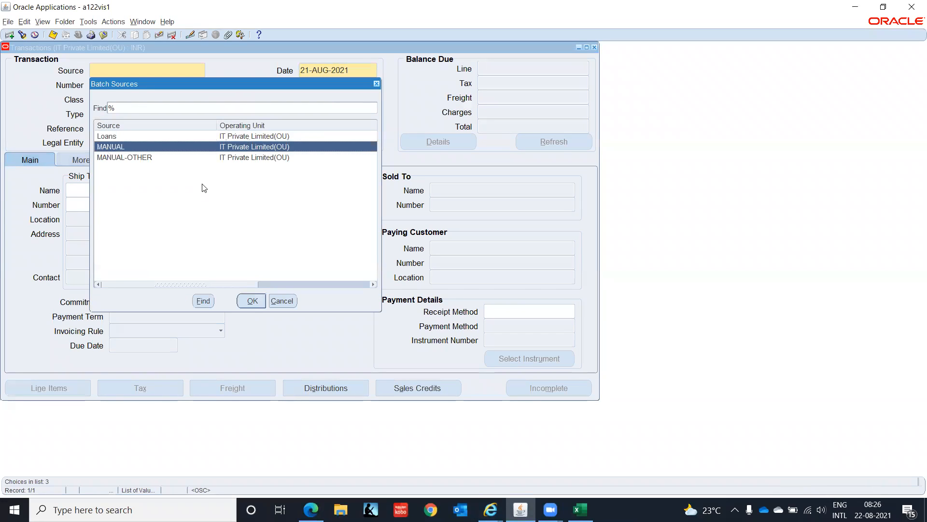
{"action": "left_click", "coordinate": [256, 303]}
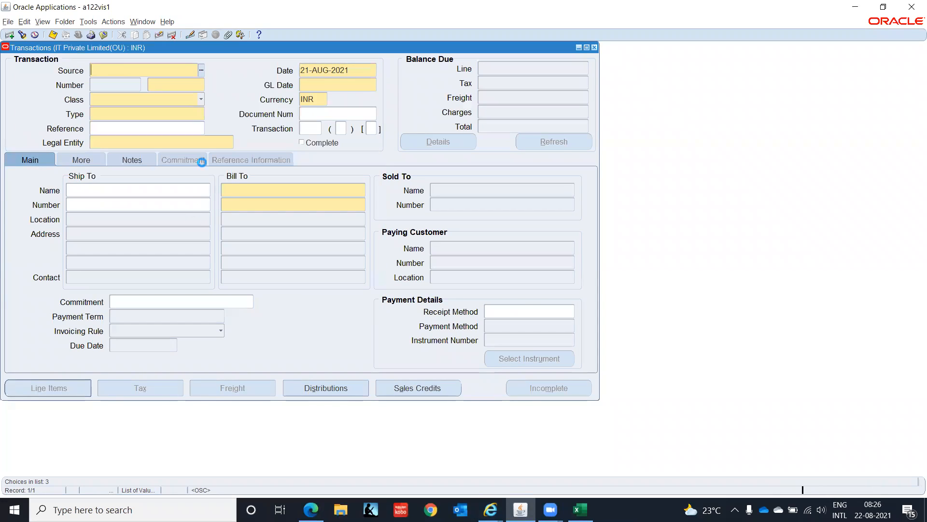
{"action": "left_click", "coordinate": [198, 101]}
{"action": "left_click", "coordinate": [161, 88]}
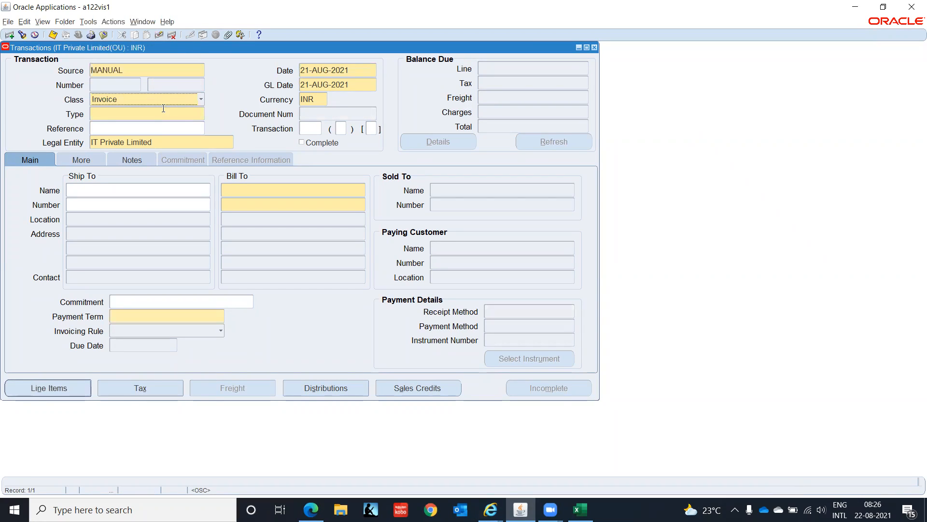
{"action": "left_click", "coordinate": [194, 114]}
{"action": "left_click", "coordinate": [202, 115]}
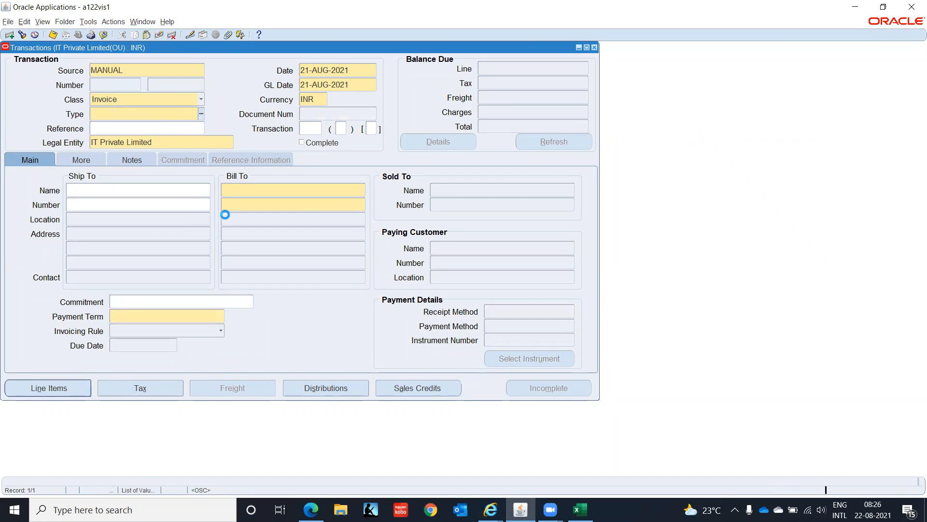
{"action": "left_click", "coordinate": [281, 344]}
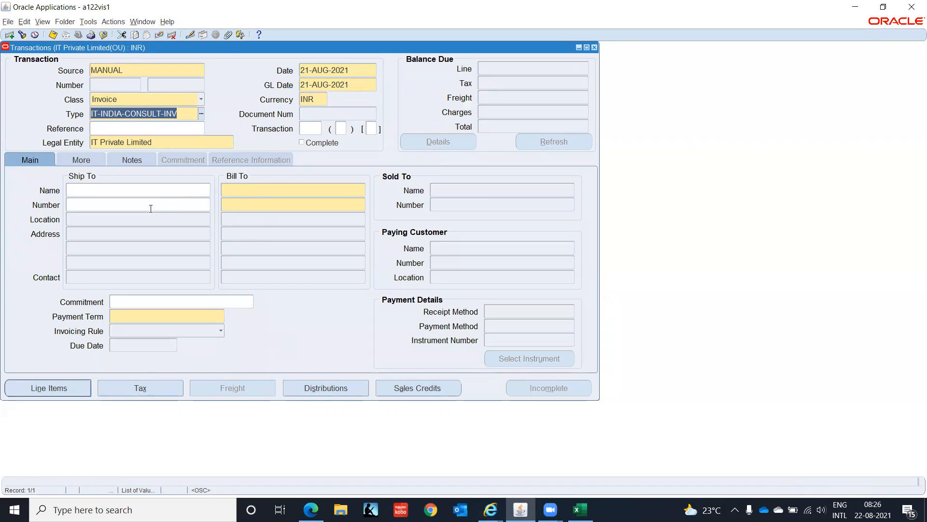
Step: Set the invoice's ship-to customer to IT INDIA CUS 1
{"action": "left_click", "coordinate": [150, 208]}
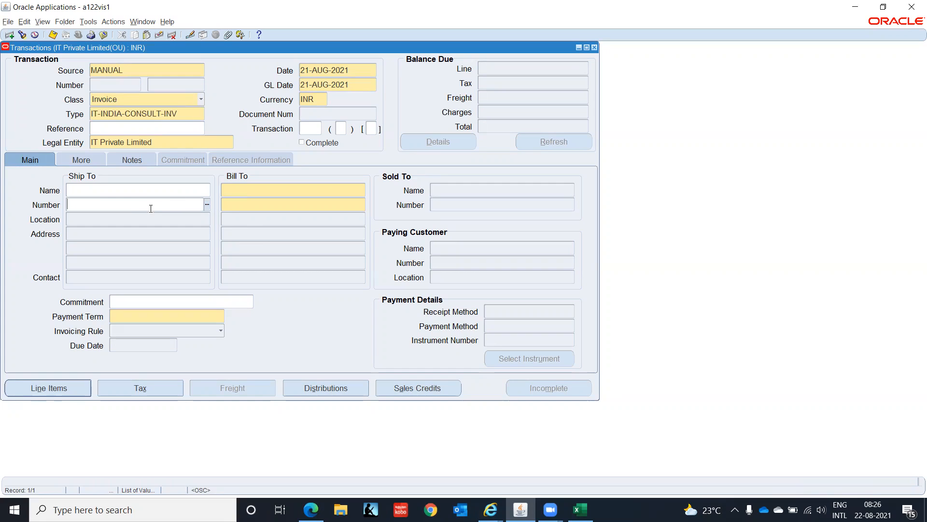
{"action": "key", "text": "shift+Tab"}
{"action": "type", "text": "IT IN"}
{"action": "key", "text": "Tab"}
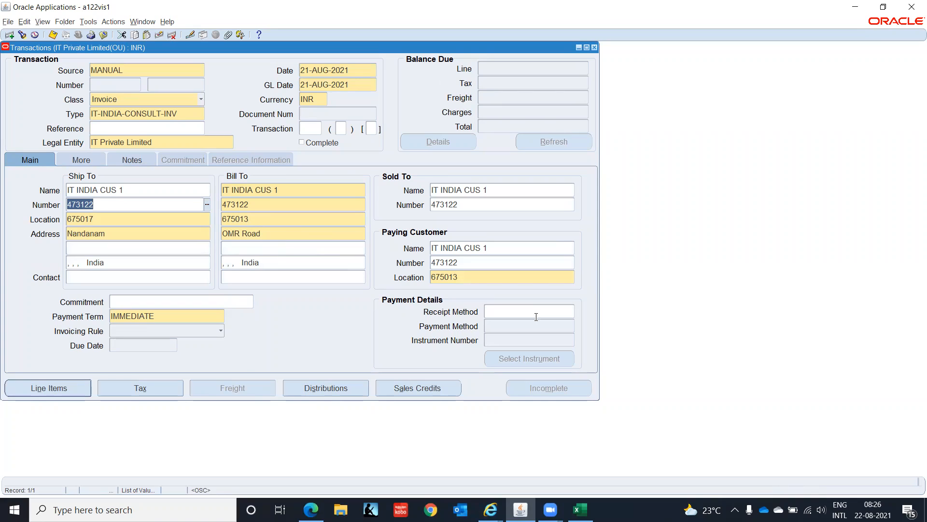
Step: Check the invoice's Remit To address and its notes, and return to the main details
{"action": "left_click", "coordinate": [67, 391]}
{"action": "left_click", "coordinate": [81, 161]}
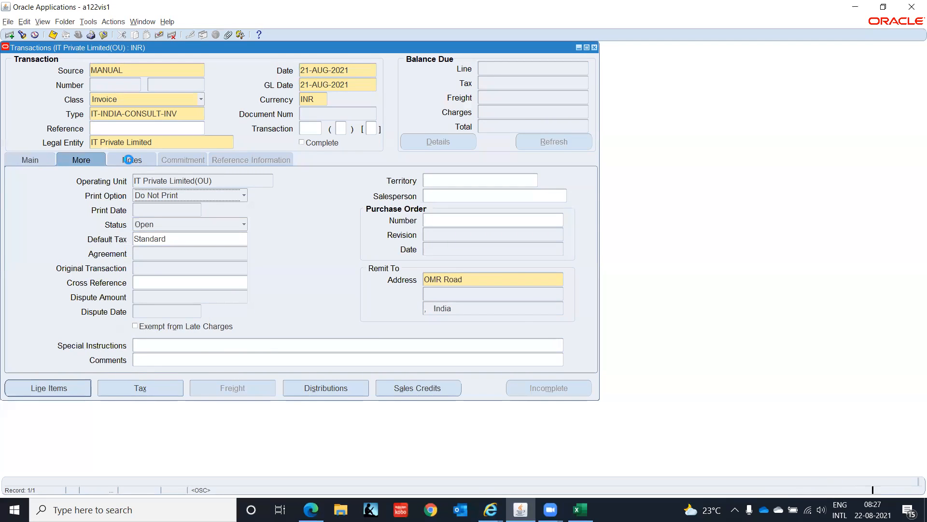
{"action": "left_click", "coordinate": [128, 159]}
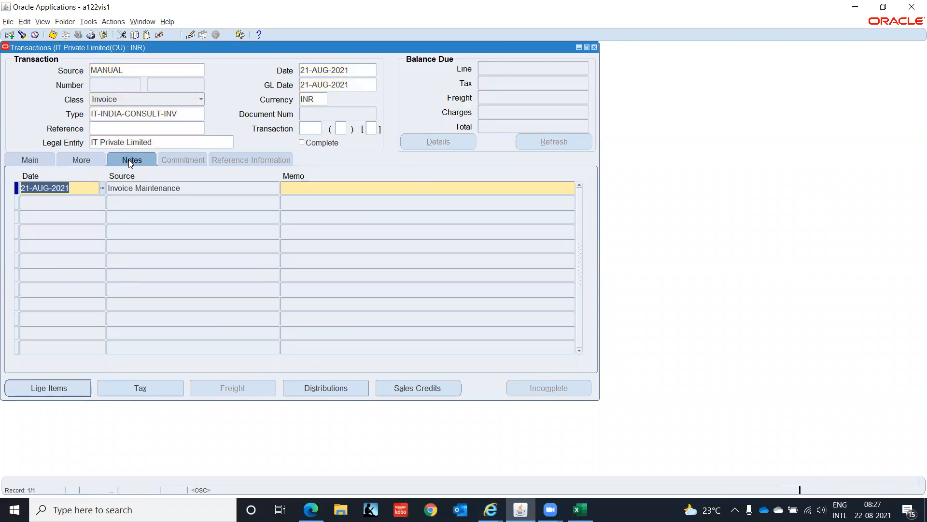
{"action": "left_click", "coordinate": [31, 159]}
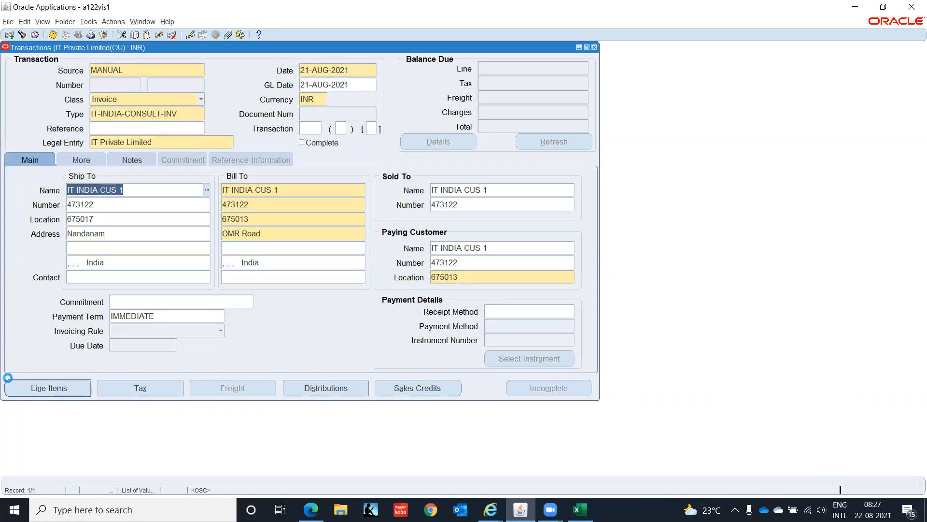
Step: Open the invoice's line items and choose the standard memo line Consulting as the first line's description
{"action": "left_click", "coordinate": [72, 392]}
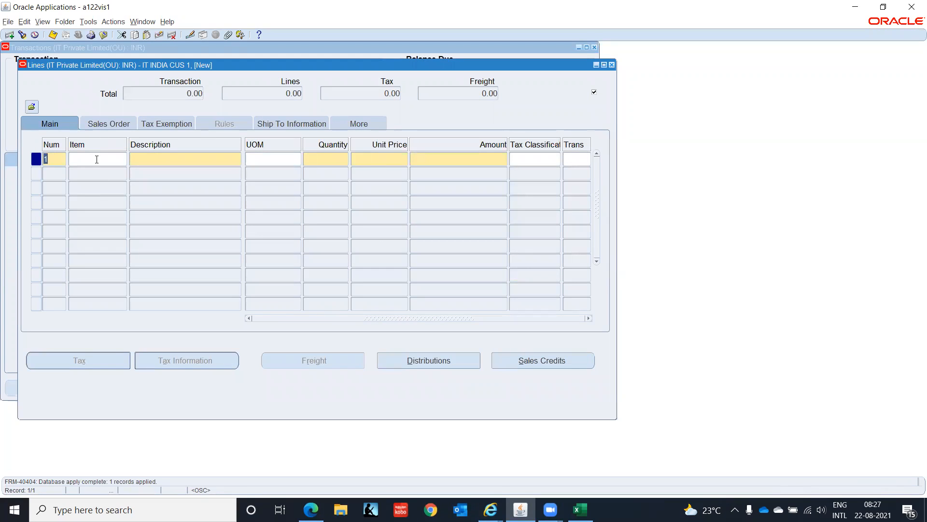
{"action": "left_click", "coordinate": [152, 158]}
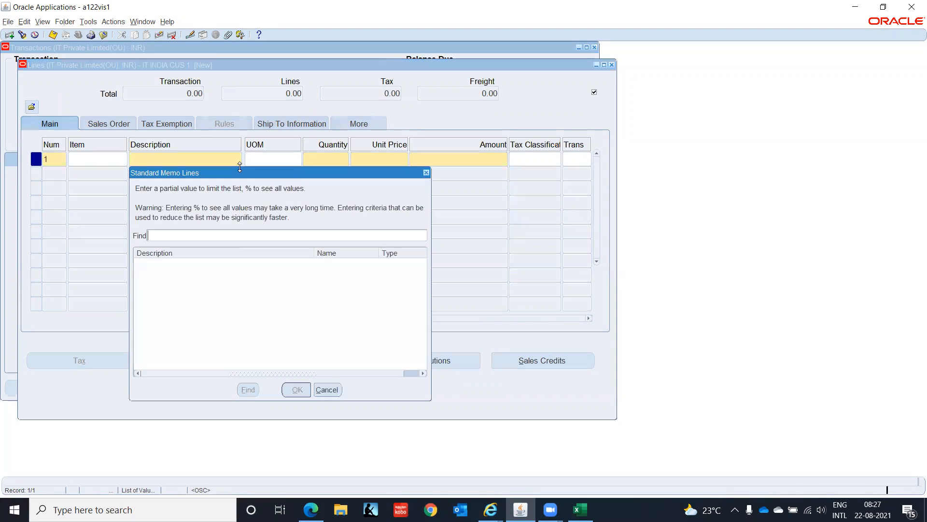
{"action": "type", "text": "%"}
{"action": "key", "text": "Return"}
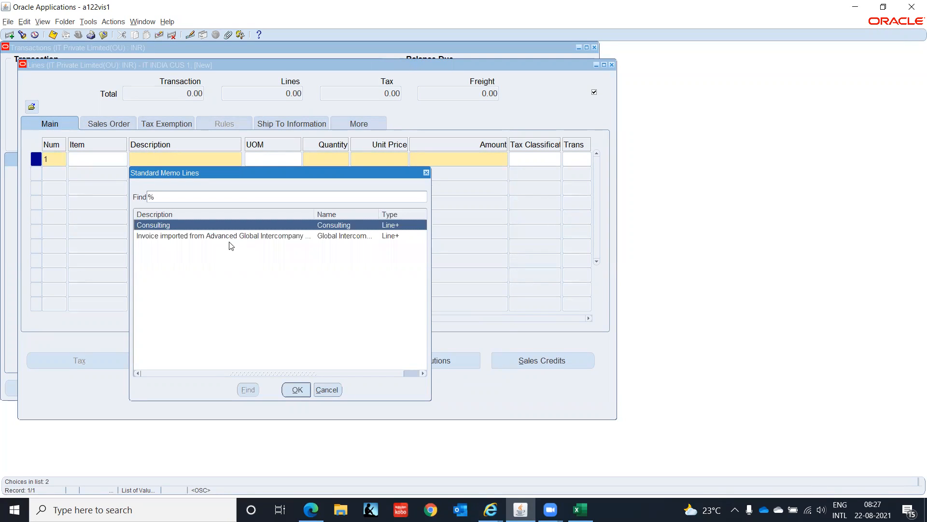
{"action": "left_click", "coordinate": [296, 390]}
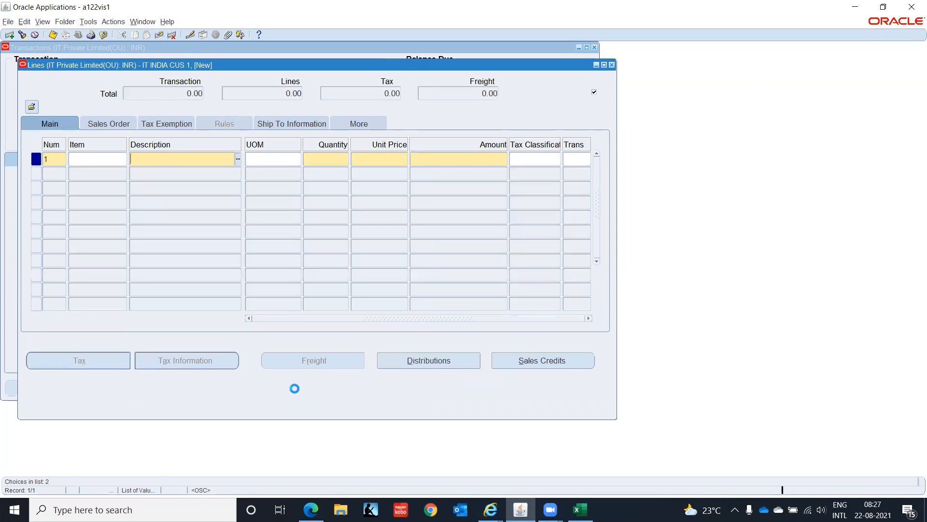
Step: Enter a quantity of 1 and a unit price of 10000 for the Consulting line
{"action": "left_click", "coordinate": [320, 158]}
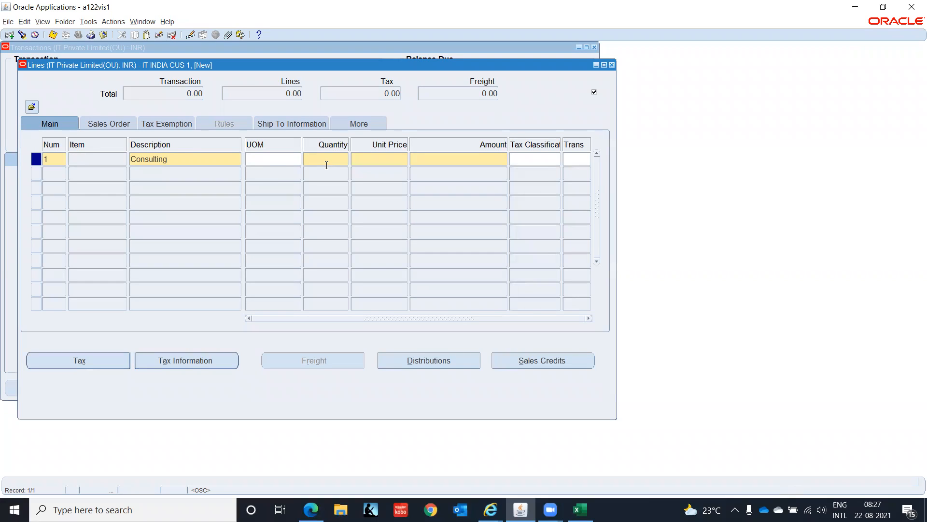
{"action": "key", "text": "Tab"}
{"action": "type", "text": "10000"}
{"action": "key", "text": "Tab"}
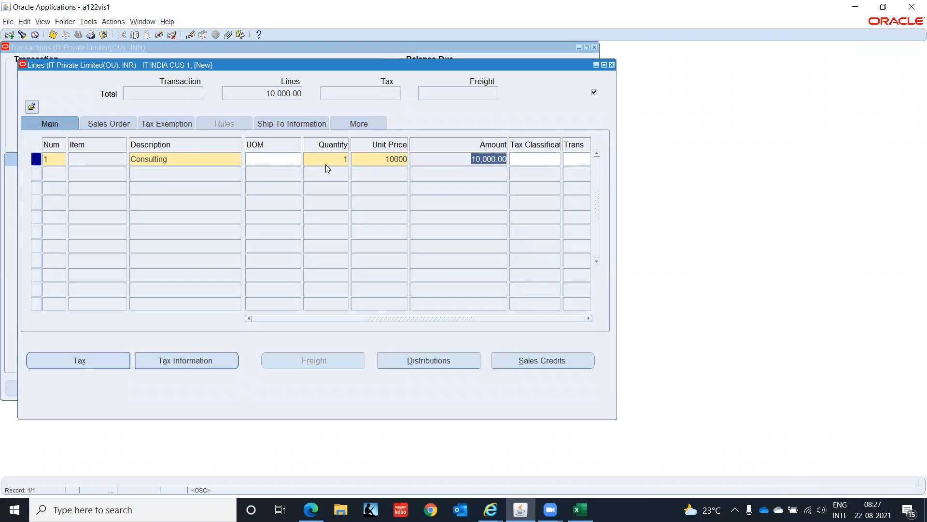
Step: Try to close the invoice's Lines window and dismiss the error message
{"action": "left_click", "coordinate": [612, 65]}
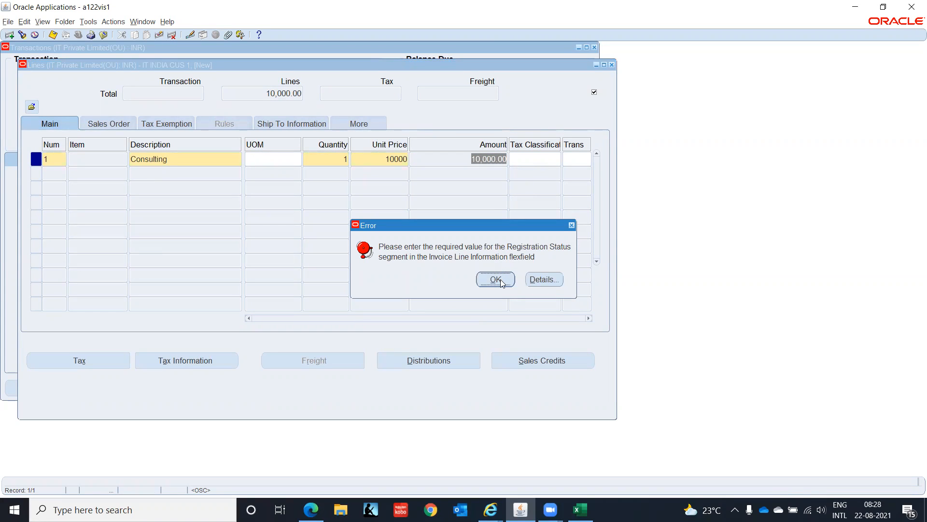
{"action": "left_click", "coordinate": [501, 280]}
{"action": "left_click", "coordinate": [501, 280]}
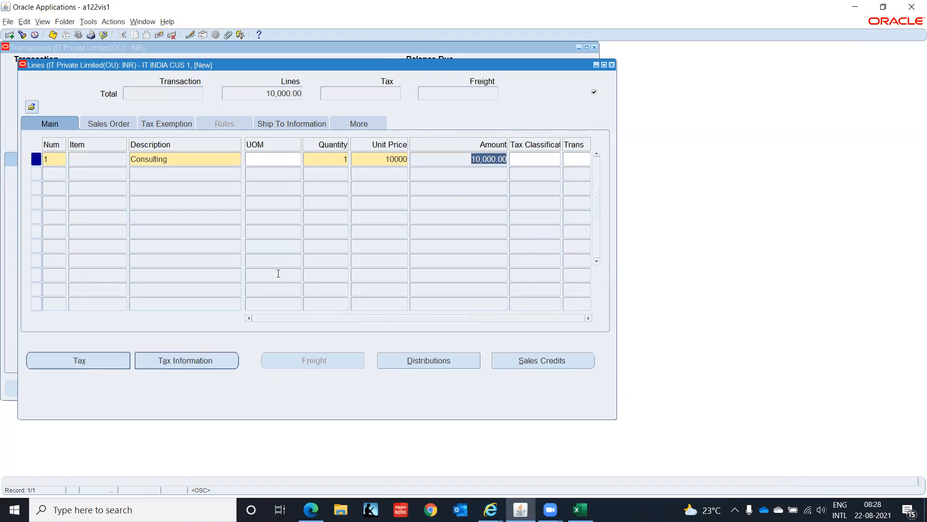
Step: Fill in the Consulting line's Invoice Line Information with a registration status and accept OFI TAX IMPORT as the additional India information context
{"action": "left_click", "coordinate": [366, 123]}
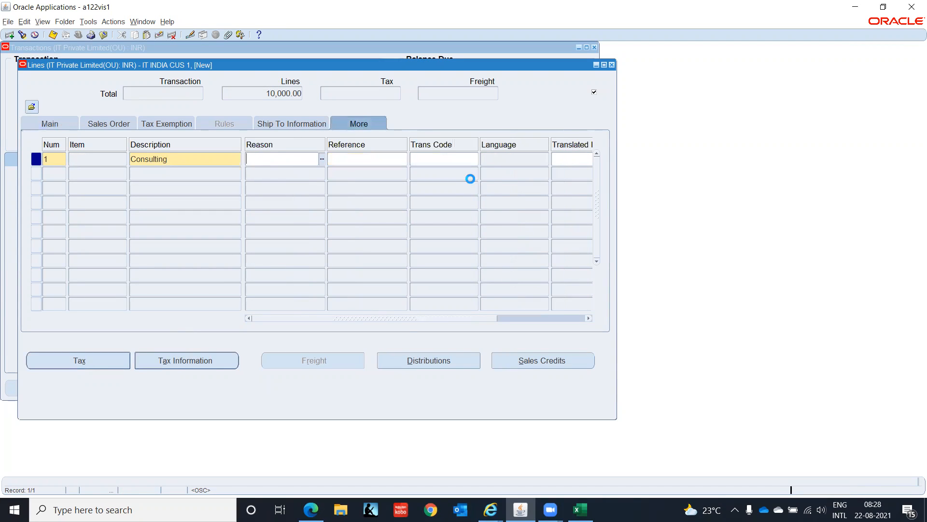
{"action": "left_click_drag", "start_coordinate": [404, 318], "coordinate": [655, 291]}
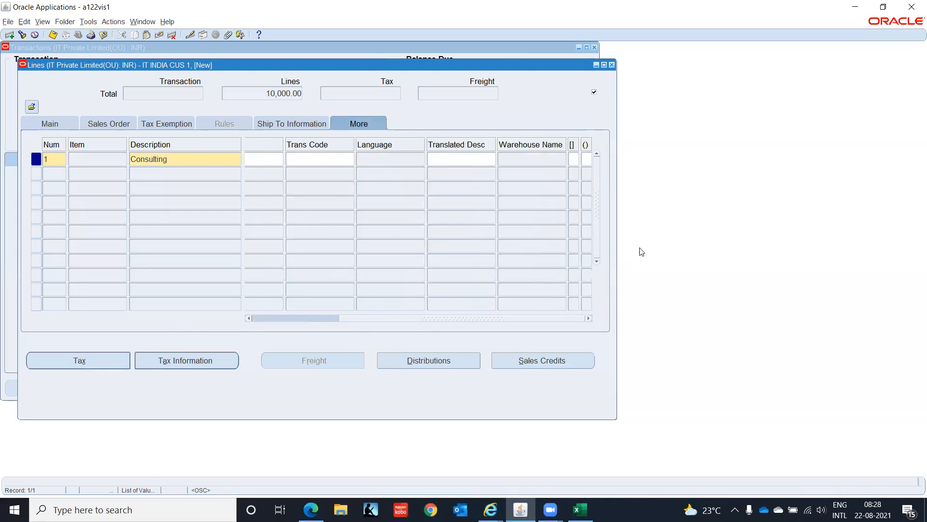
{"action": "left_click", "coordinate": [573, 157]}
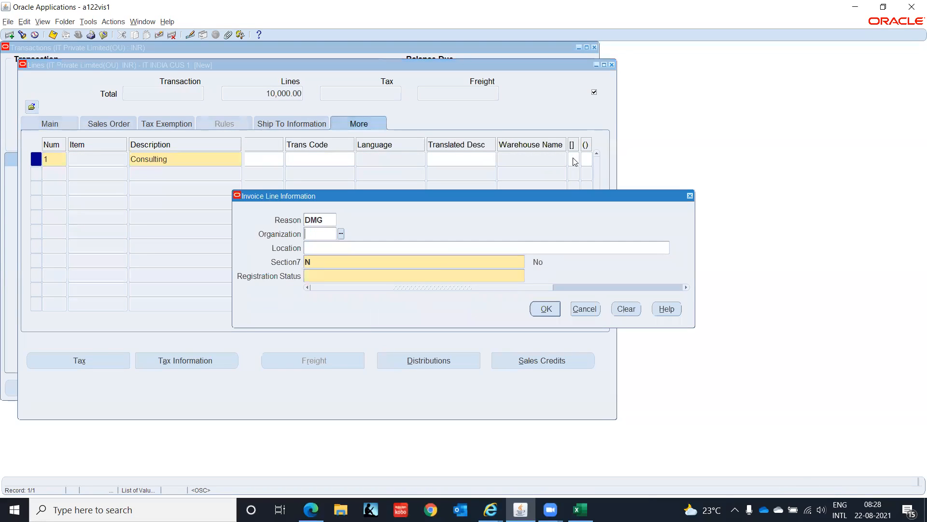
{"action": "left_click", "coordinate": [335, 276]}
{"action": "double_click", "coordinate": [335, 276]}
{"action": "key", "text": "Return"}
{"action": "left_click", "coordinate": [554, 309]}
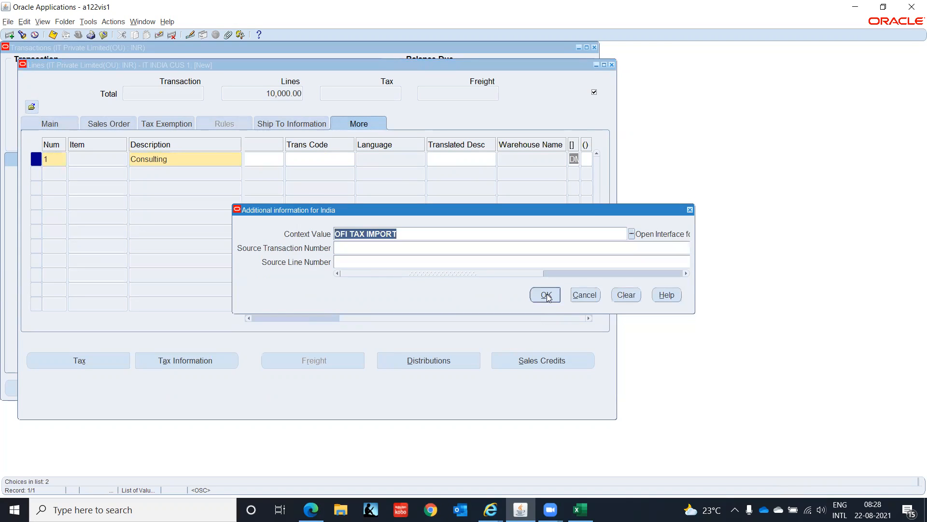
{"action": "left_click", "coordinate": [547, 296]}
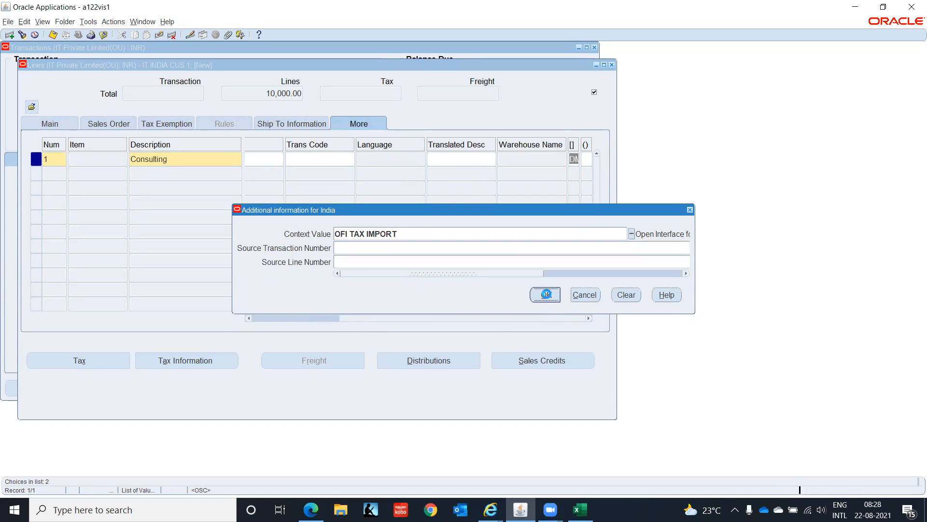
{"action": "key", "text": "Up"}
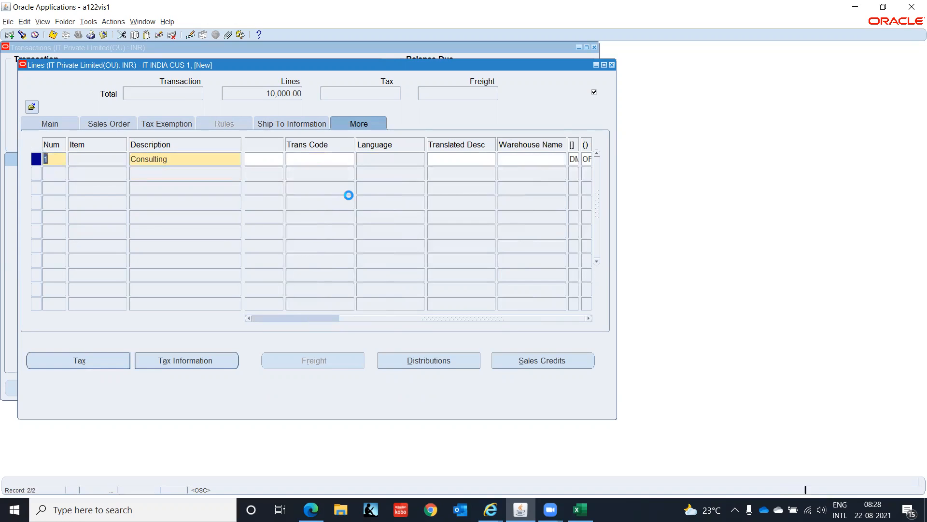
Step: Close the invoice's Lines window and open the distributions for the whole transaction
{"action": "left_click", "coordinate": [612, 64]}
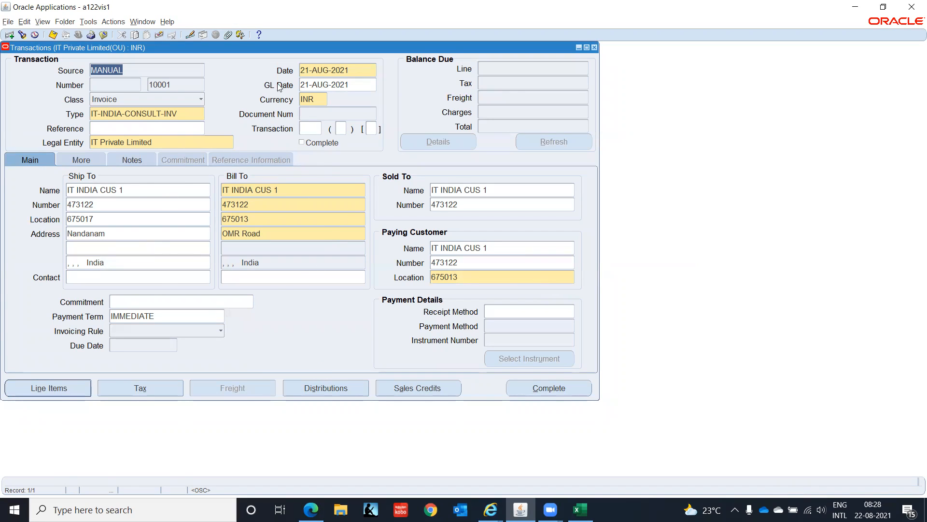
{"action": "left_click", "coordinate": [331, 390]}
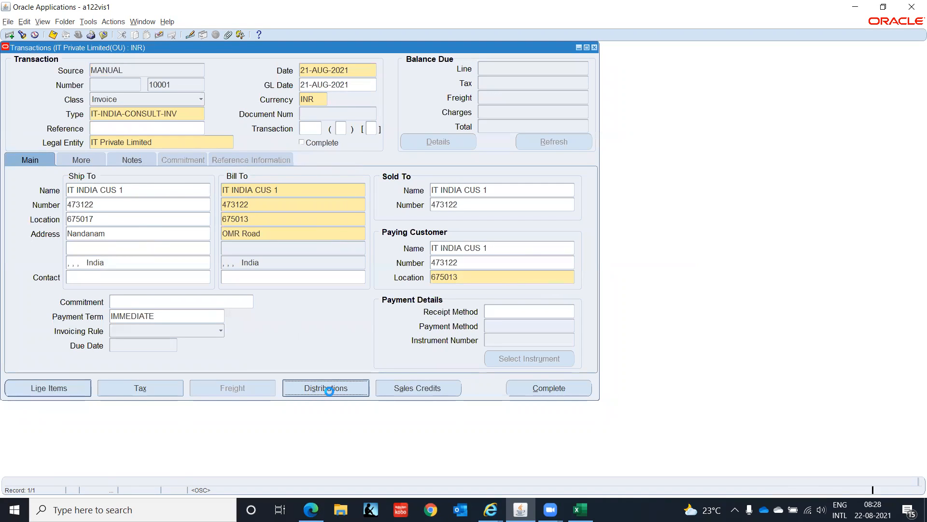
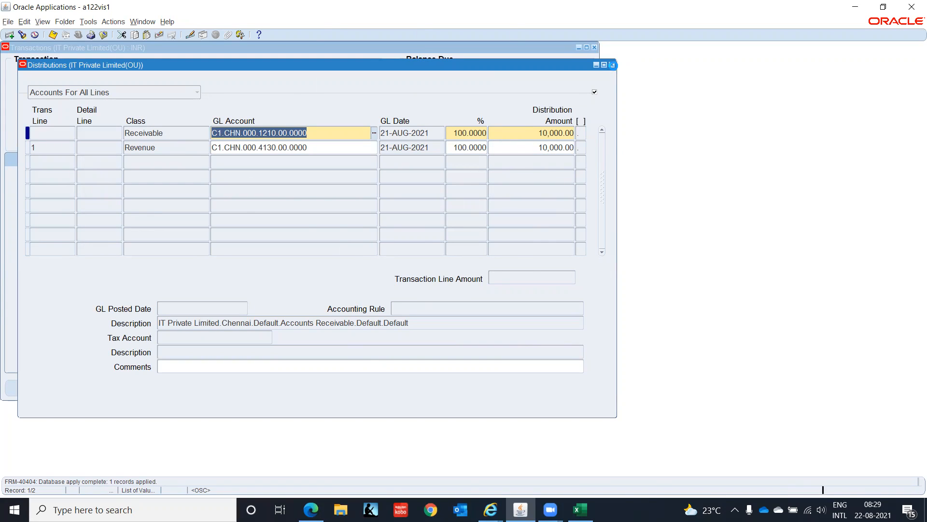
Step: Close the invoice's distributions and mark the consulting invoice complete
{"action": "left_click", "coordinate": [612, 65]}
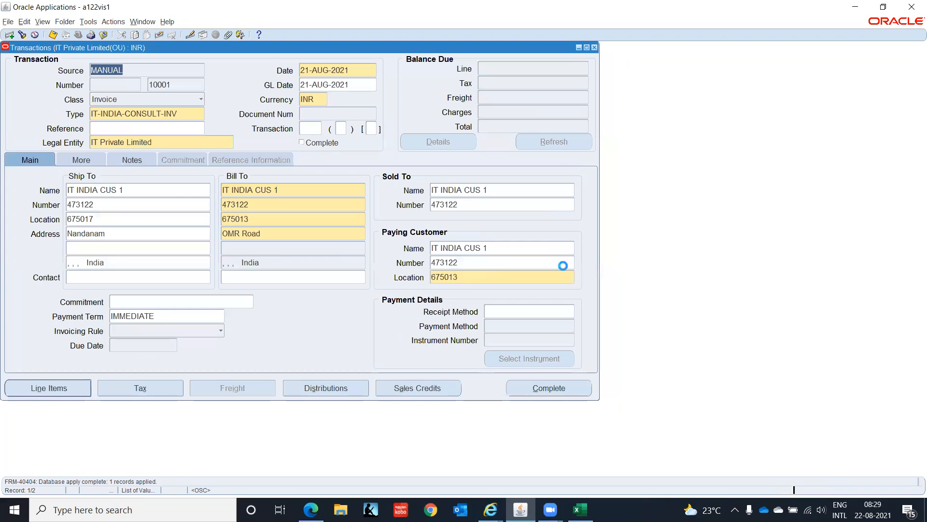
{"action": "left_click", "coordinate": [540, 391]}
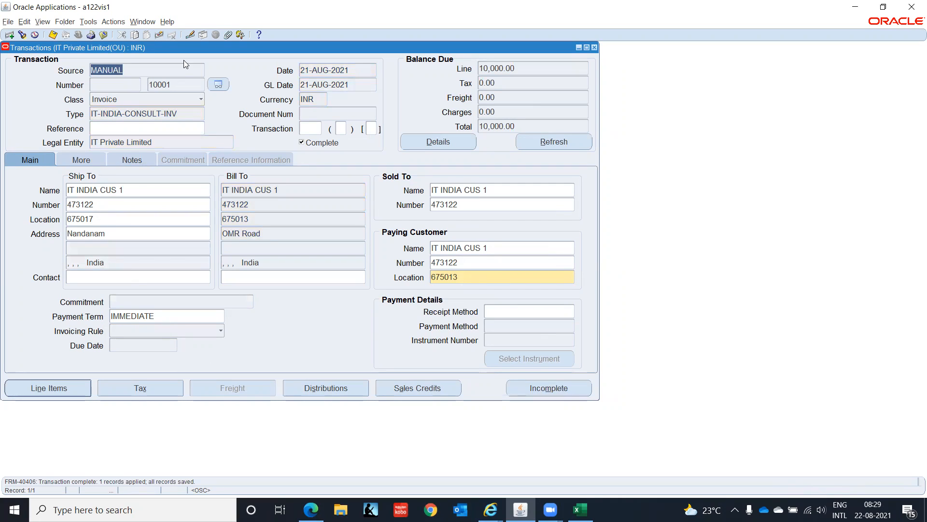
{"action": "left_click", "coordinate": [185, 85]}
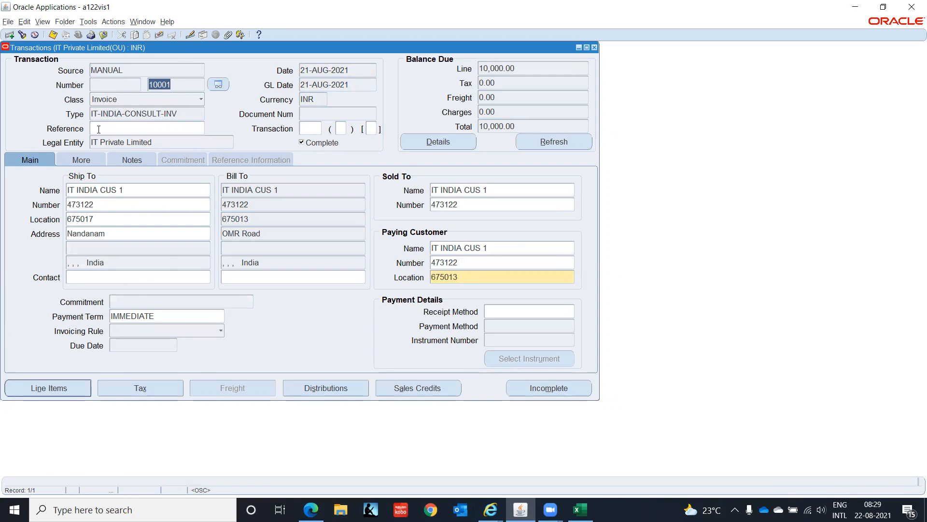
Step: Start a new transaction with MANUAL as the batch source
{"action": "left_click", "coordinate": [162, 34]}
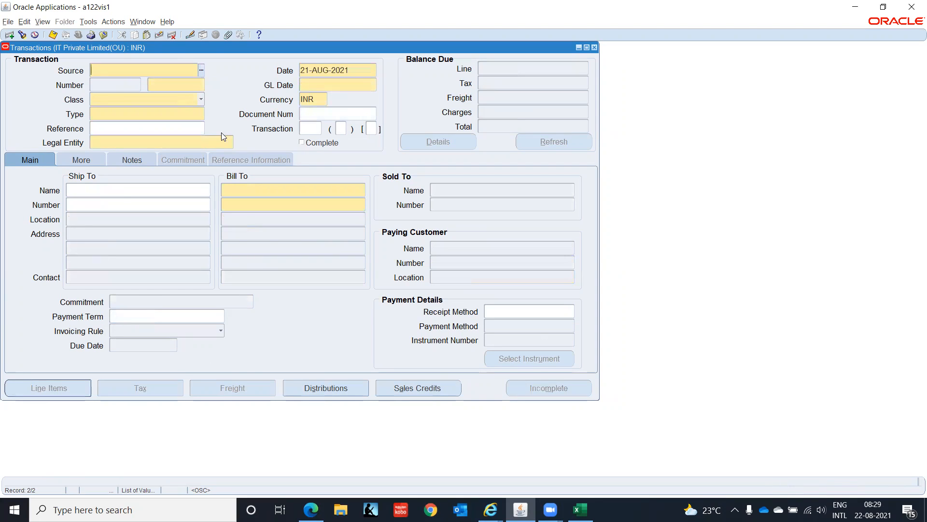
{"action": "type", "text": "MAN"}
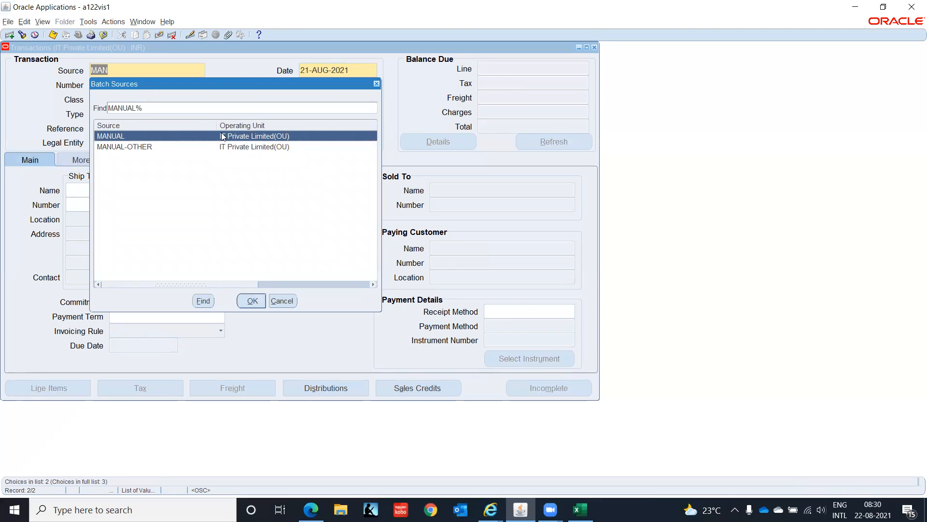
{"action": "key", "text": "Down"}
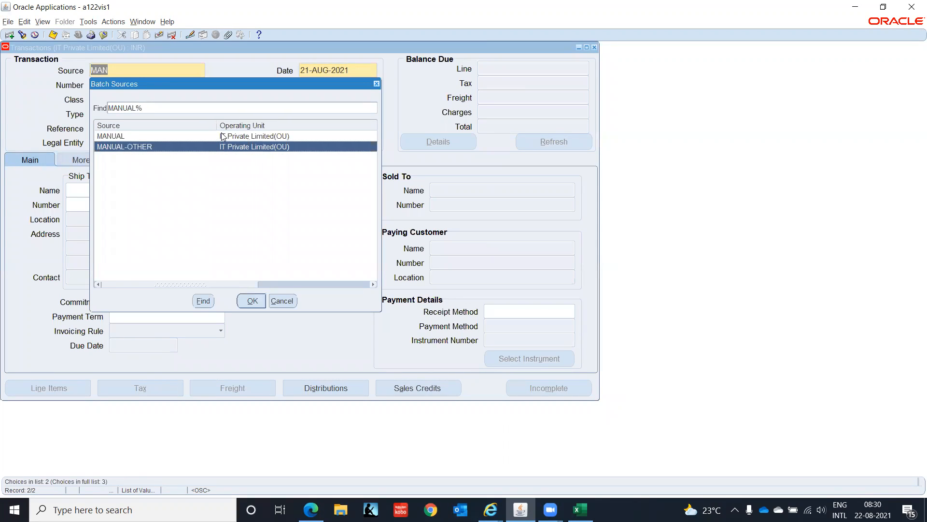
{"action": "double_click", "coordinate": [222, 134]}
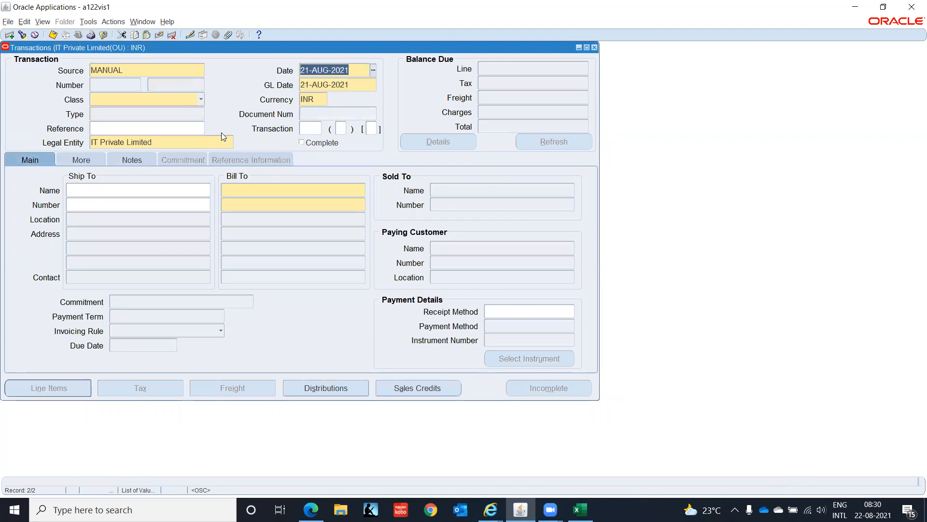
Step: Set the new transaction's class to Credit Memo and its type to IT-INDIA-CONSULT-CM
{"action": "left_click", "coordinate": [193, 101]}
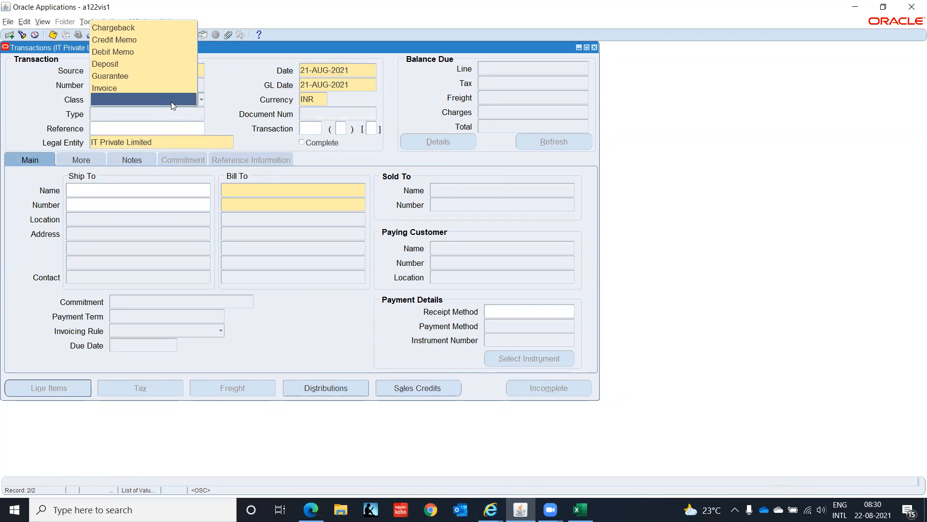
{"action": "left_click", "coordinate": [117, 40]}
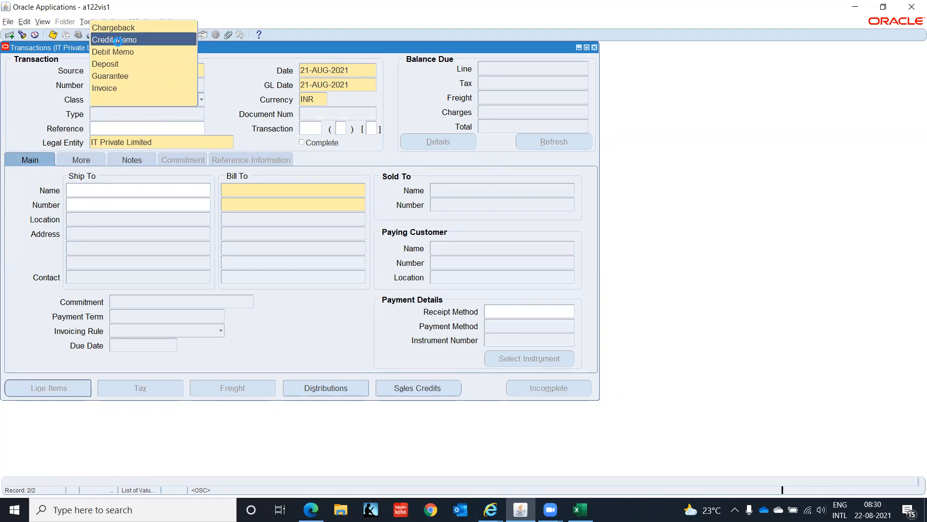
{"action": "left_click", "coordinate": [165, 115]}
{"action": "left_click", "coordinate": [201, 114]}
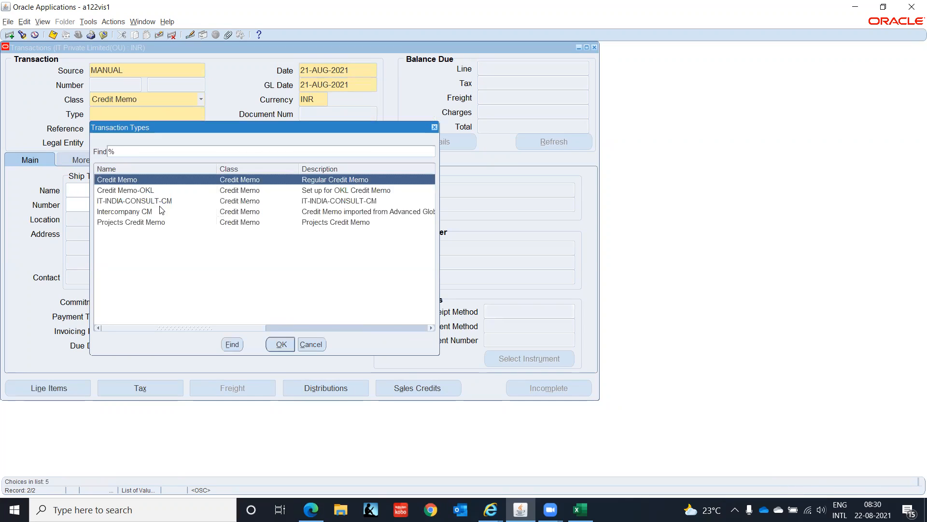
{"action": "left_click", "coordinate": [170, 201]}
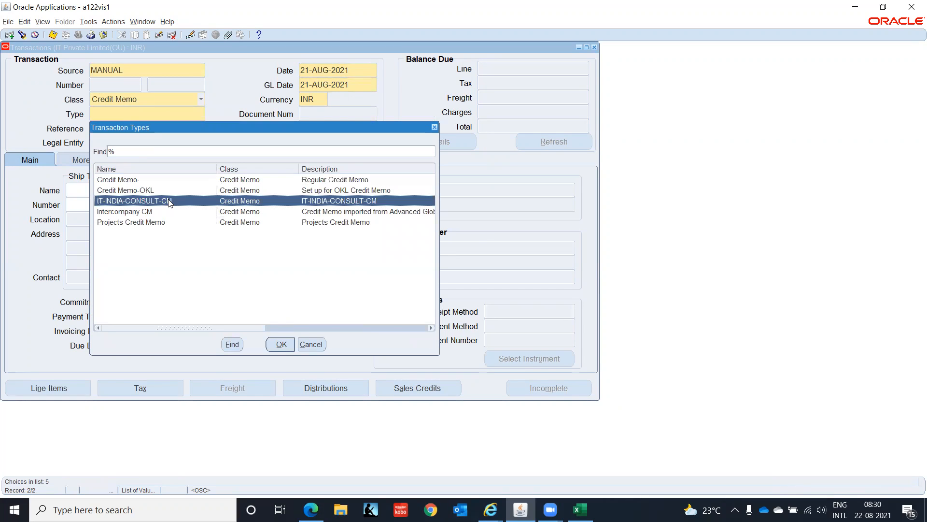
{"action": "left_click", "coordinate": [279, 344]}
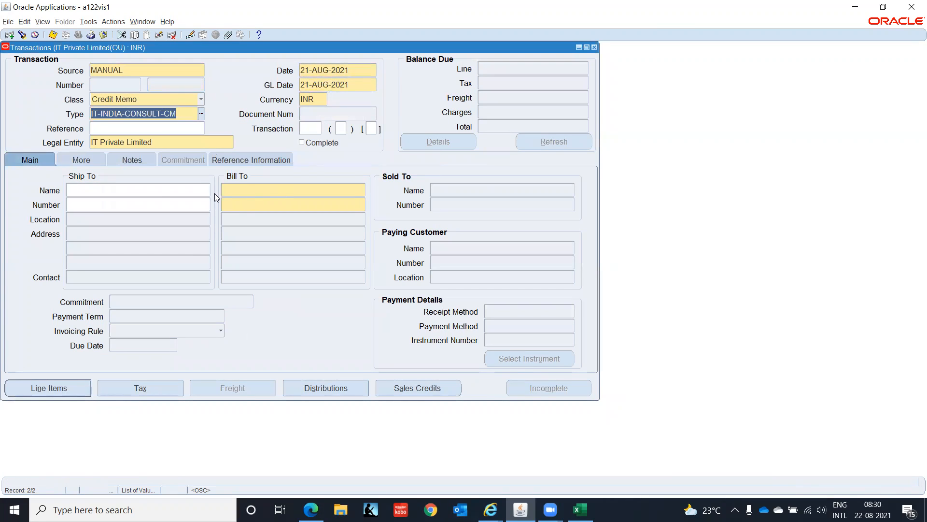
Step: Enter IT INDIA CUS 1 as the credit memo's ship-to customer and let its other customer details default
{"action": "left_click", "coordinate": [136, 201]}
{"action": "left_click", "coordinate": [133, 187]}
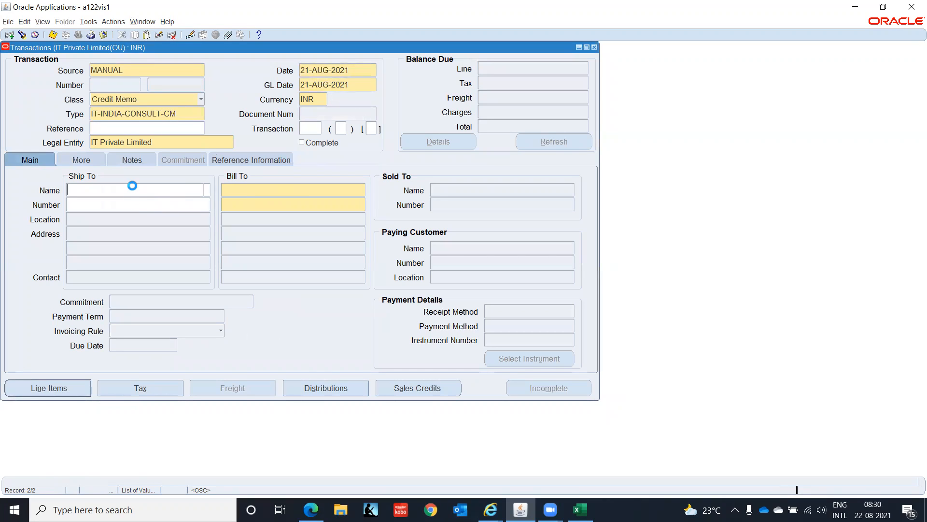
{"action": "type", "text": "IT IN"}
{"action": "key", "text": "Tab"}
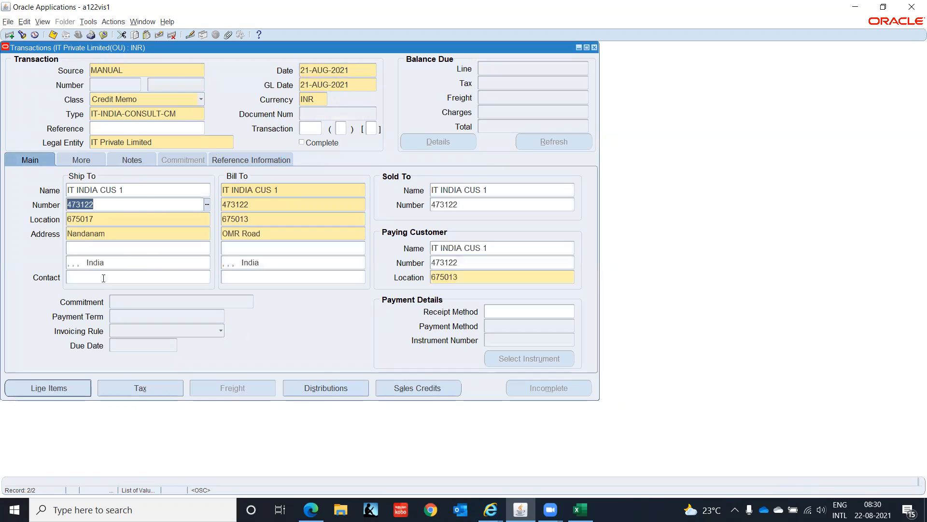
Step: Open the credit memo's line items and add the Consulting standard memo line as line 1
{"action": "left_click", "coordinate": [55, 390]}
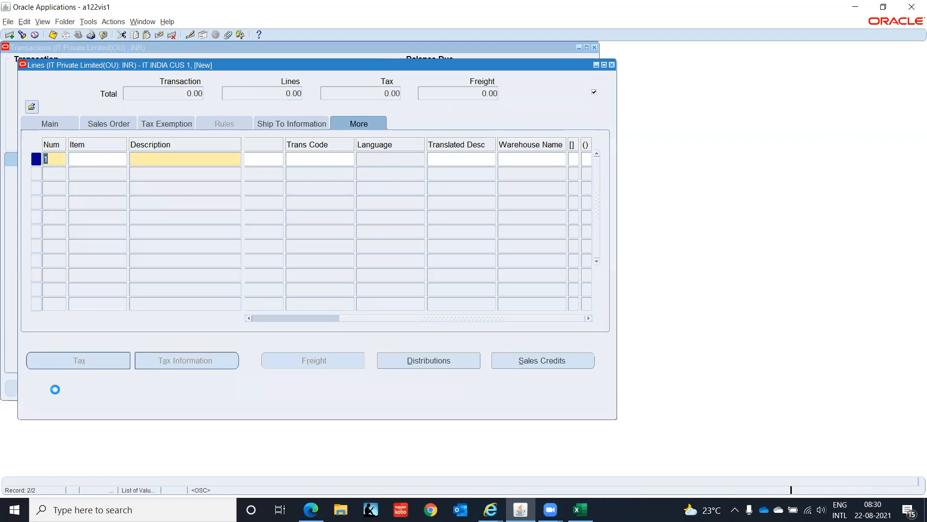
{"action": "left_click", "coordinate": [188, 155]}
{"action": "left_click", "coordinate": [235, 160]}
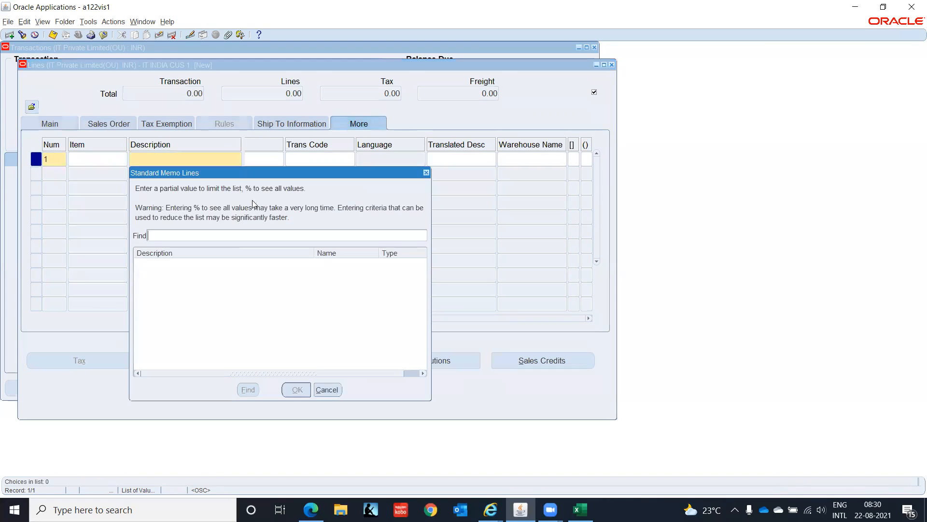
{"action": "type", "text": "Consulting%"}
{"action": "key", "text": "Return"}
{"action": "key", "text": "Return"}
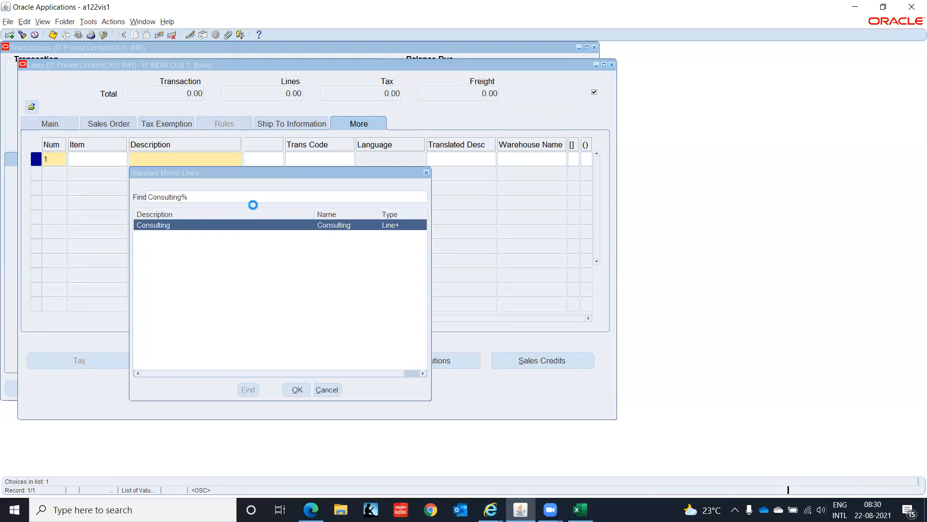
{"action": "key", "text": "Tab"}
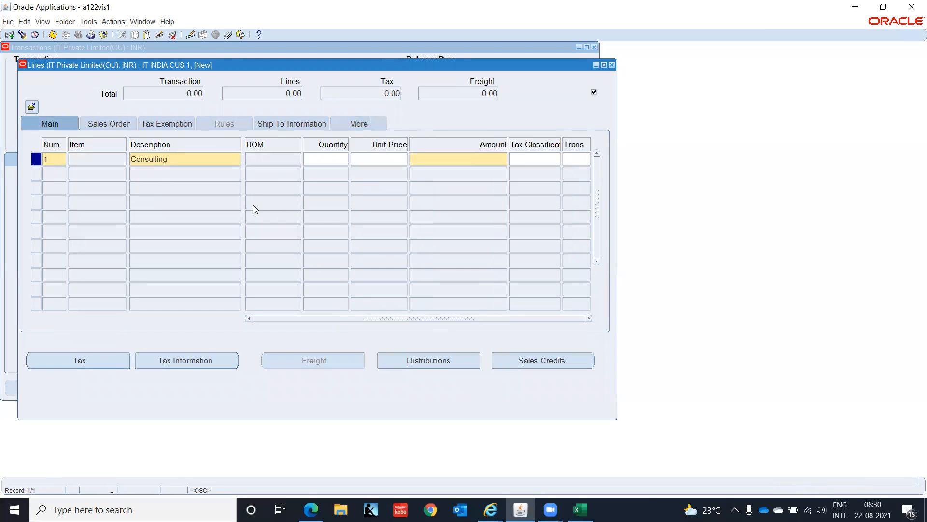
Step: Enter an amount of -1000 for the credit memo's Consulting line
{"action": "left_click", "coordinate": [434, 163]}
{"action": "type", "text": "-1000"}
{"action": "key", "text": "Tab"}
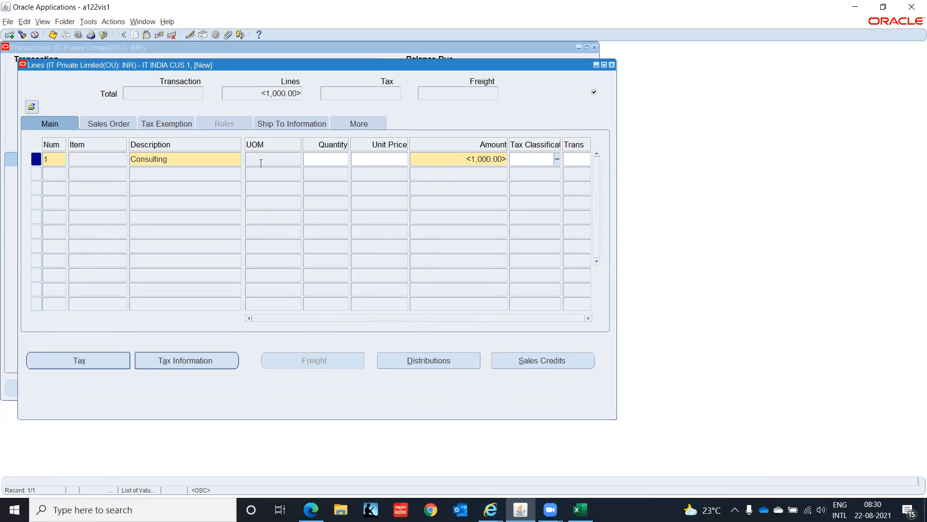
Step: Complete the credit memo line's Invoice Line Information with a registration status and accept the additional line information
{"action": "left_click", "coordinate": [358, 125]}
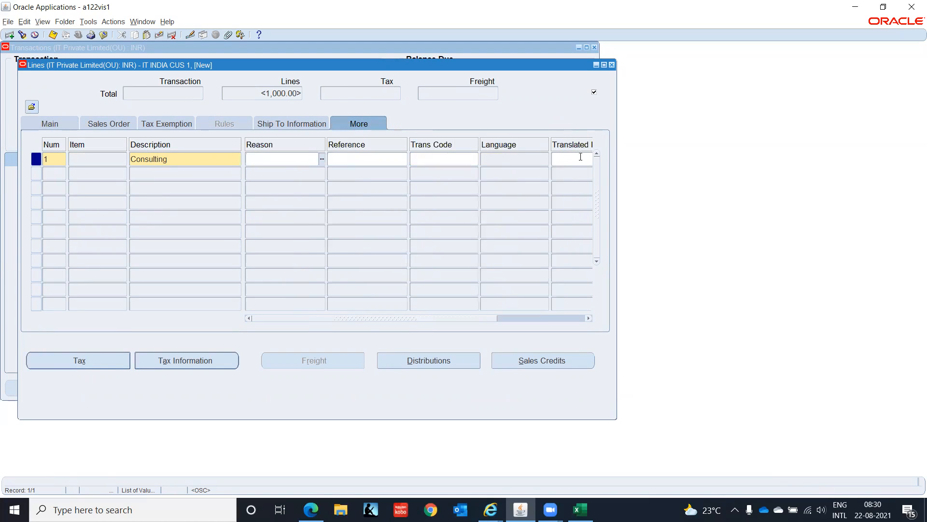
{"action": "left_click_drag", "start_coordinate": [404, 319], "coordinate": [662, 306]}
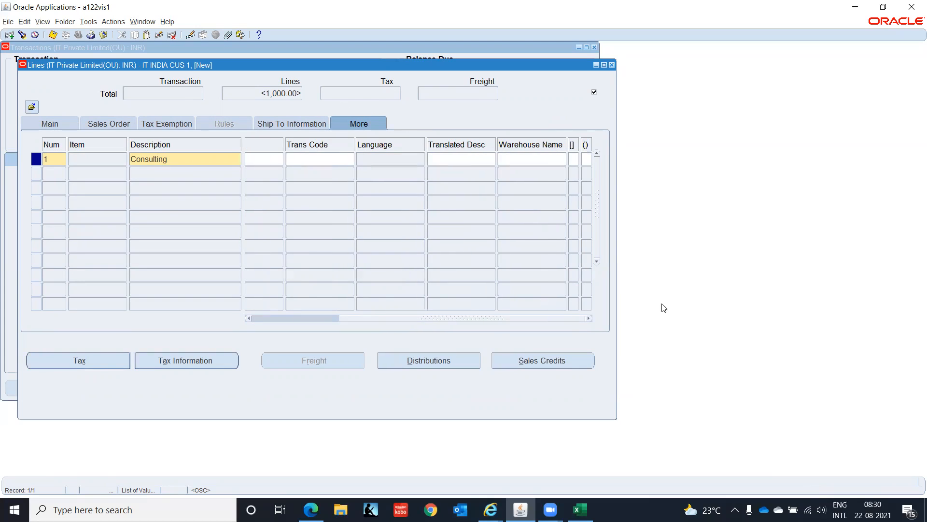
{"action": "left_click", "coordinate": [574, 159]}
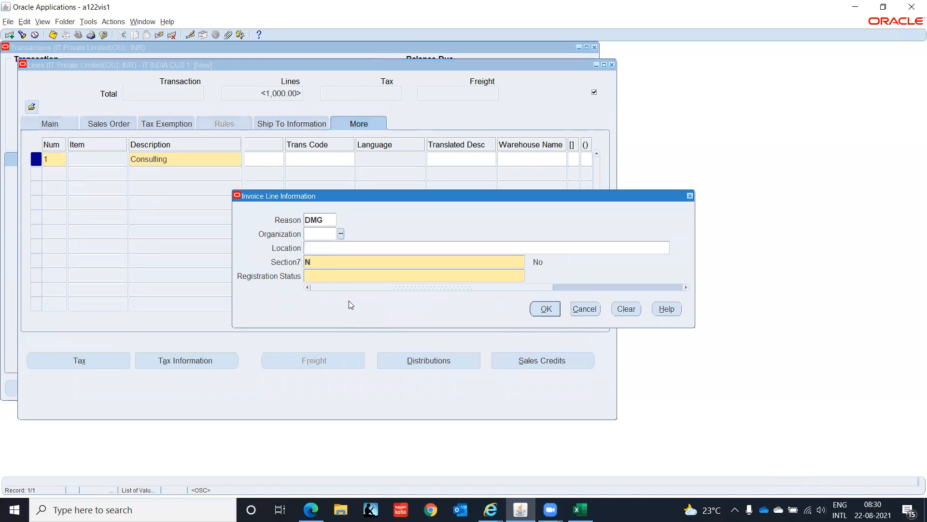
{"action": "left_click", "coordinate": [345, 277]}
{"action": "key", "text": "Return"}
{"action": "left_click", "coordinate": [543, 295]}
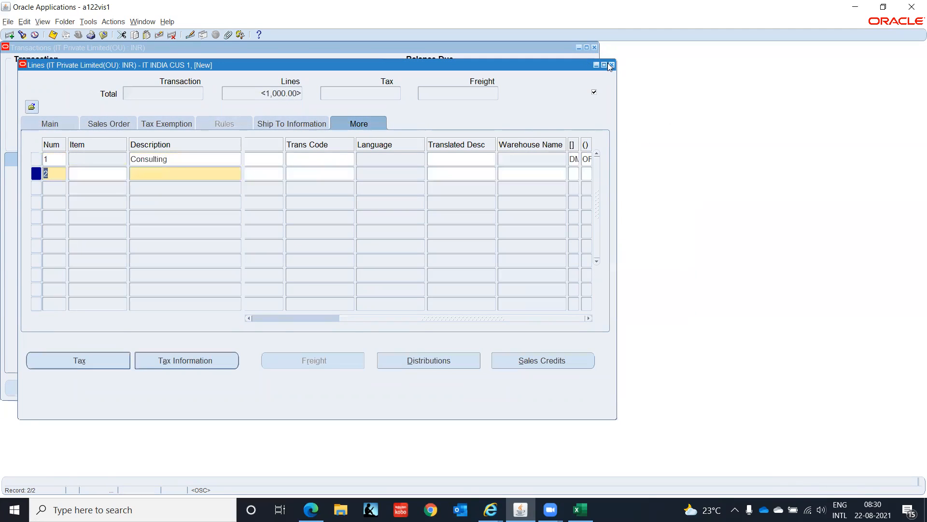
Step: Review the credit memo's distributions for all lines, then mark the credit memo complete
{"action": "left_click", "coordinate": [612, 65]}
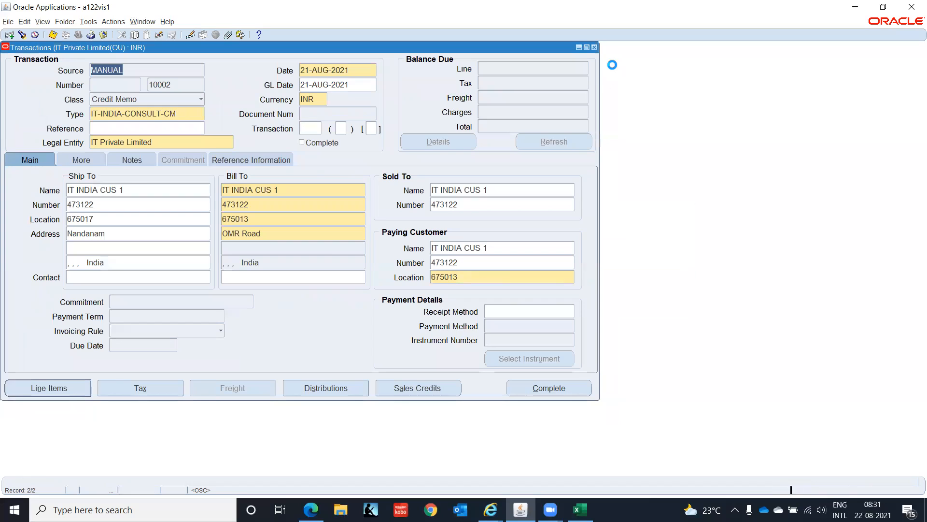
{"action": "left_click", "coordinate": [323, 388]}
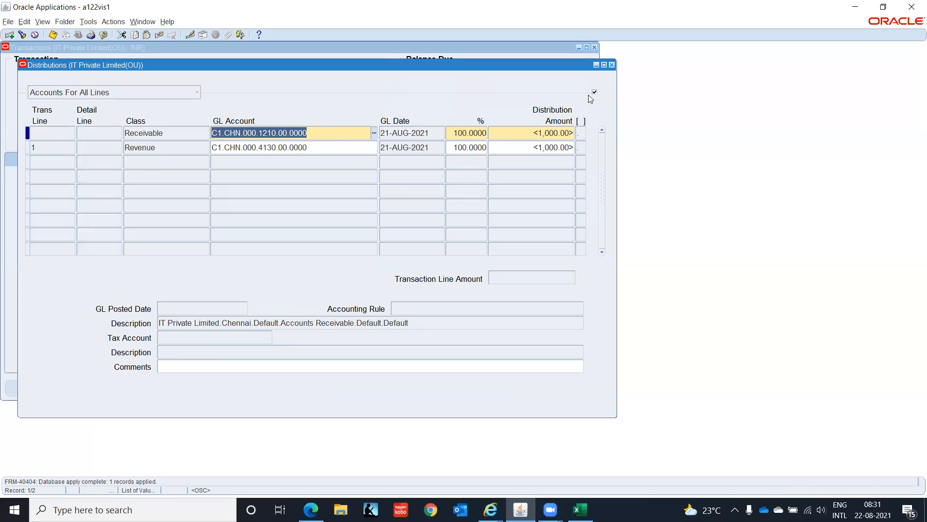
{"action": "left_click", "coordinate": [612, 64]}
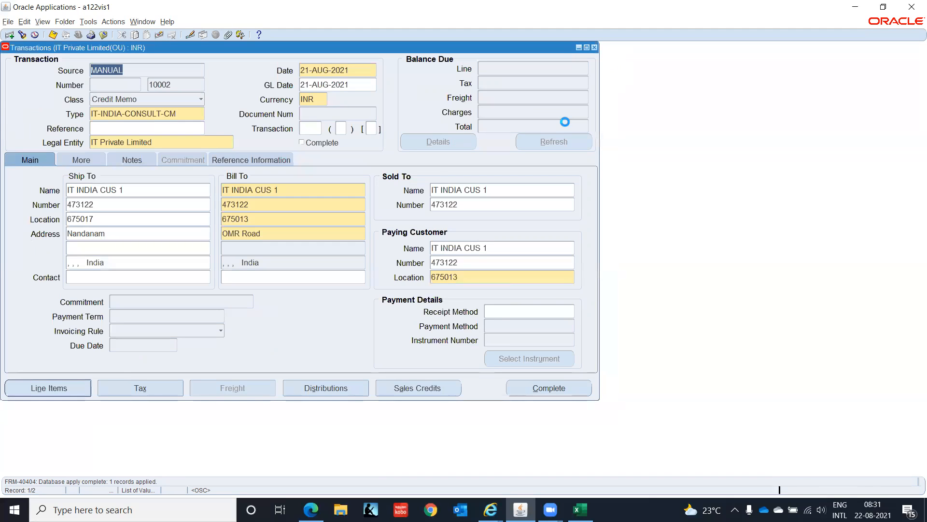
{"action": "left_click", "coordinate": [559, 387]}
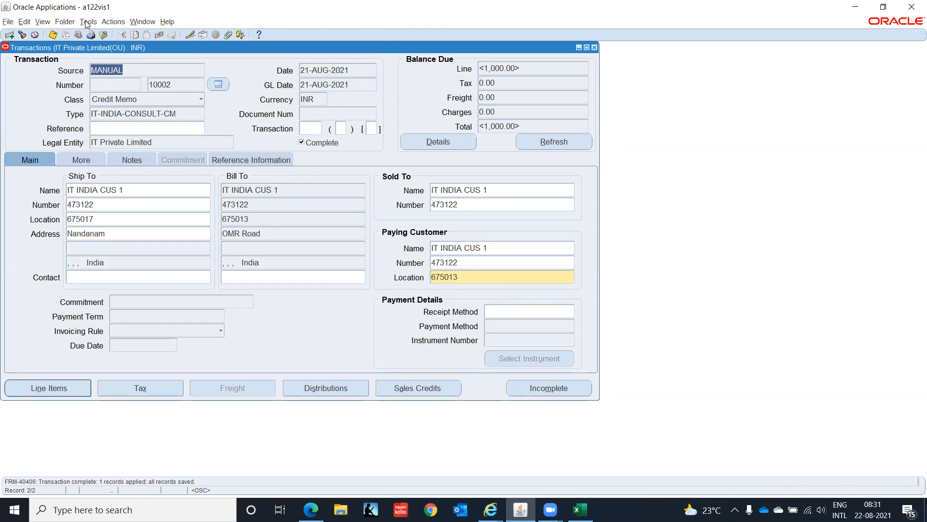
Step: Apply the credit memo to the customer's open invoice for 1,000.00 and save the application
{"action": "left_click", "coordinate": [121, 25]}
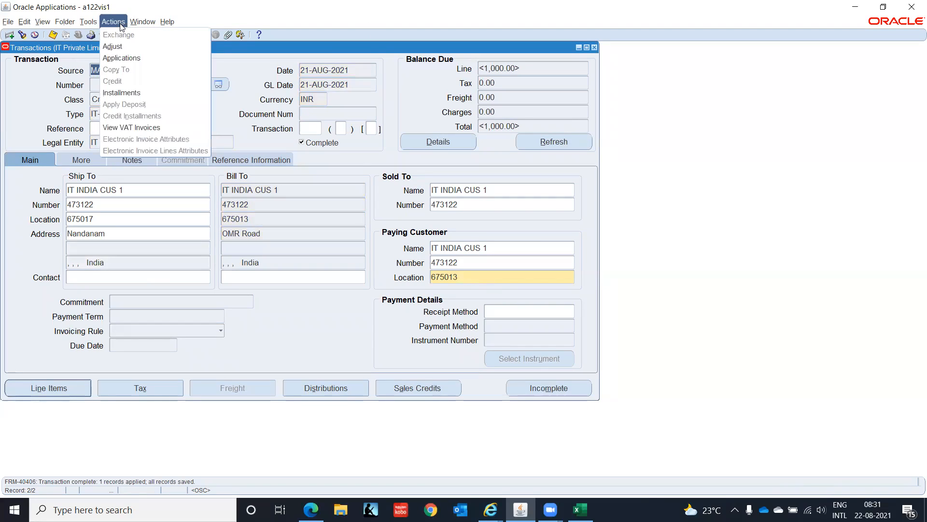
{"action": "left_click", "coordinate": [131, 58]}
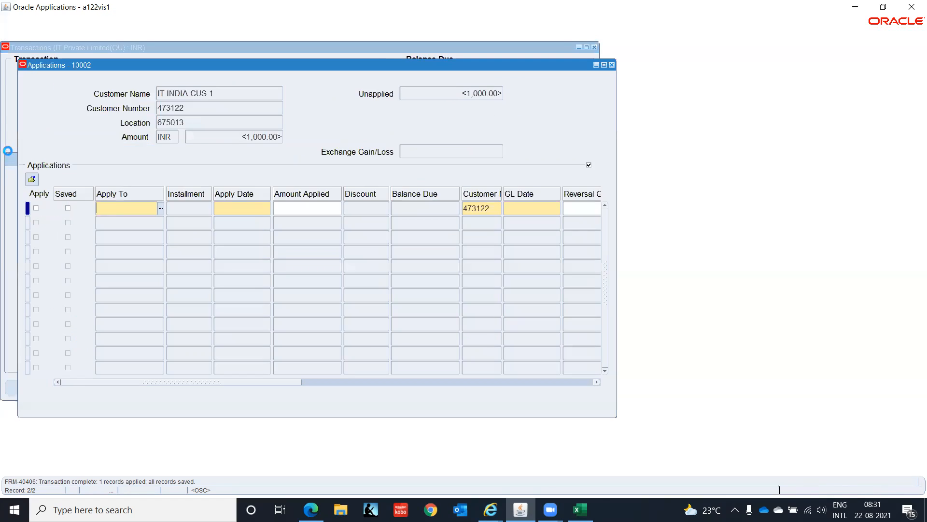
{"action": "left_click", "coordinate": [161, 209]}
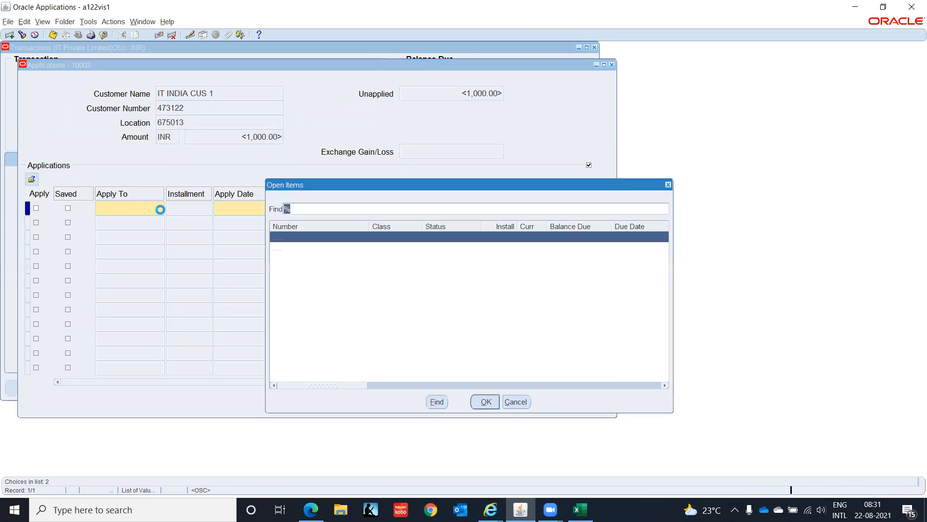
{"action": "left_click", "coordinate": [292, 248]}
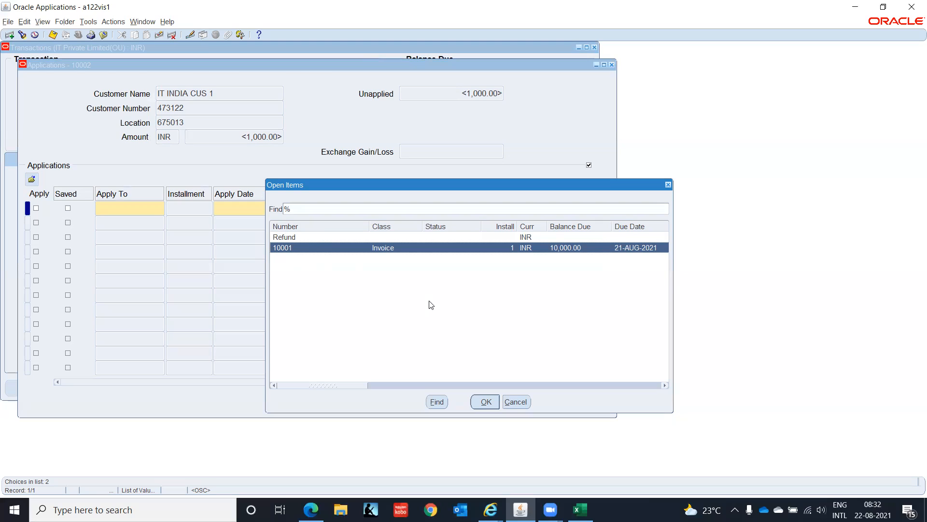
{"action": "left_click", "coordinate": [484, 401]}
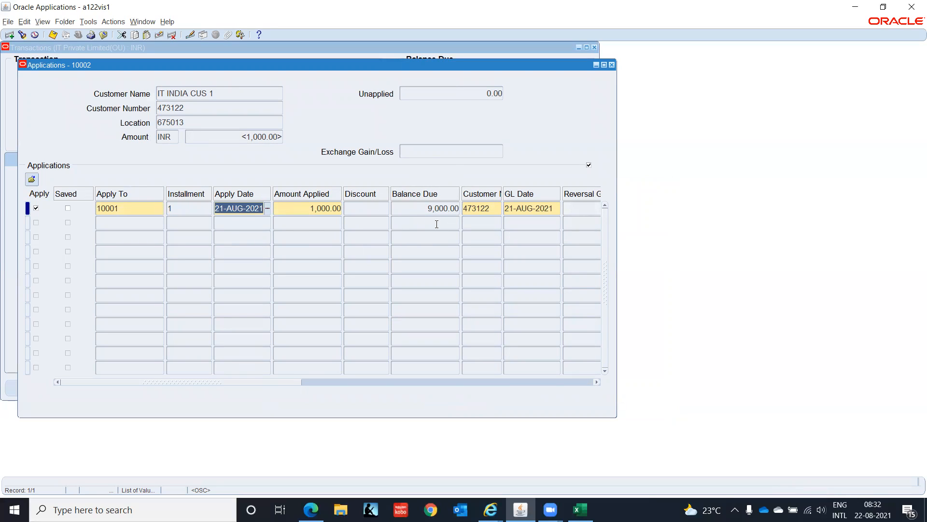
{"action": "key", "text": "ctrl+s"}
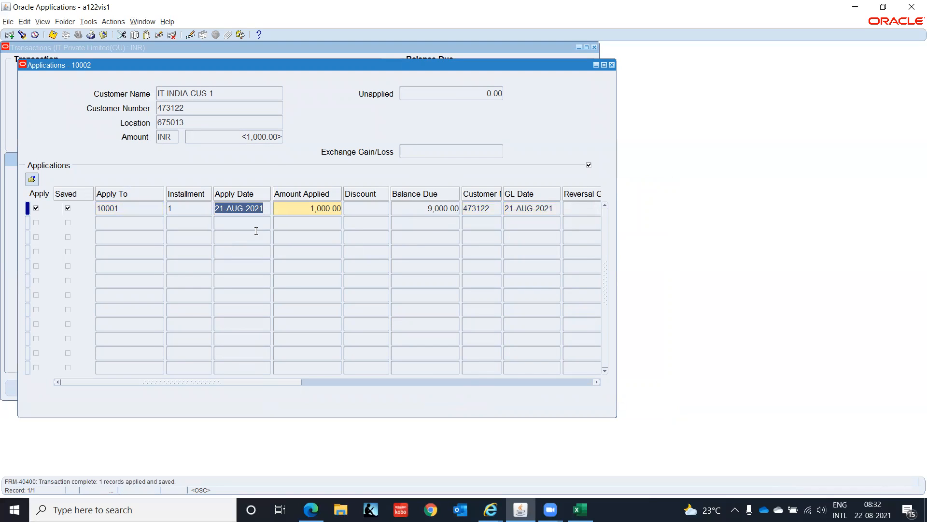
Step: Close the credit memo's applications and go back to the consulting invoice record
{"action": "left_click", "coordinate": [612, 65]}
{"action": "left_click", "coordinate": [186, 70]}
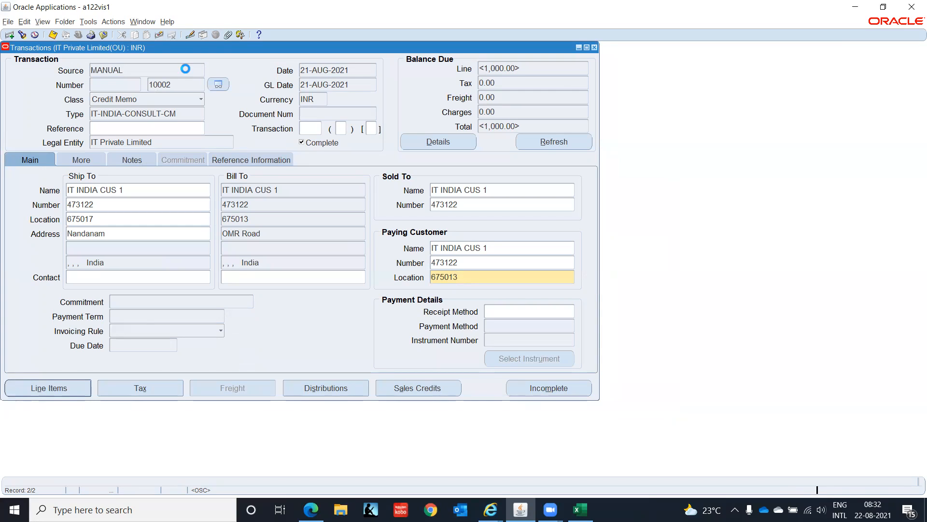
{"action": "key", "text": "Up"}
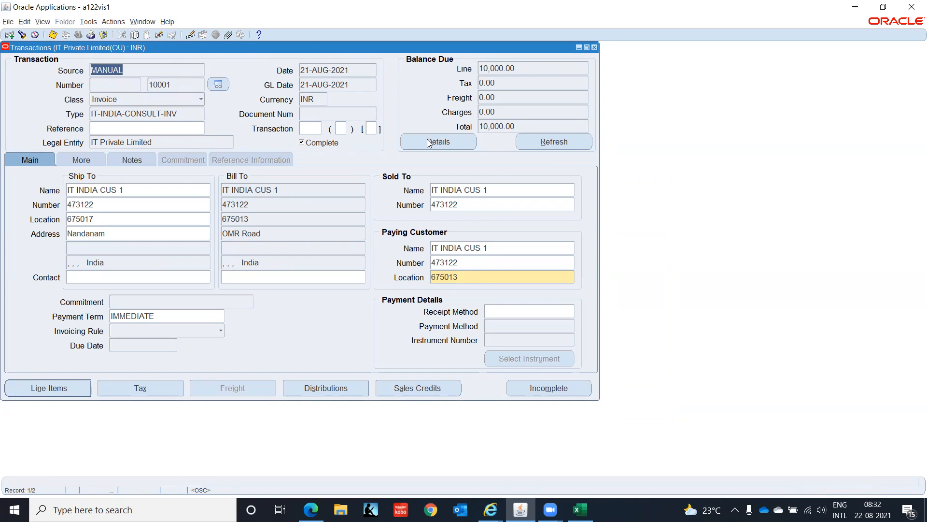
Step: Refresh the consulting invoice's balance due, review its balance details, and look at the credit memo record before returning to the invoice
{"action": "left_click", "coordinate": [542, 144]}
{"action": "left_click", "coordinate": [441, 143]}
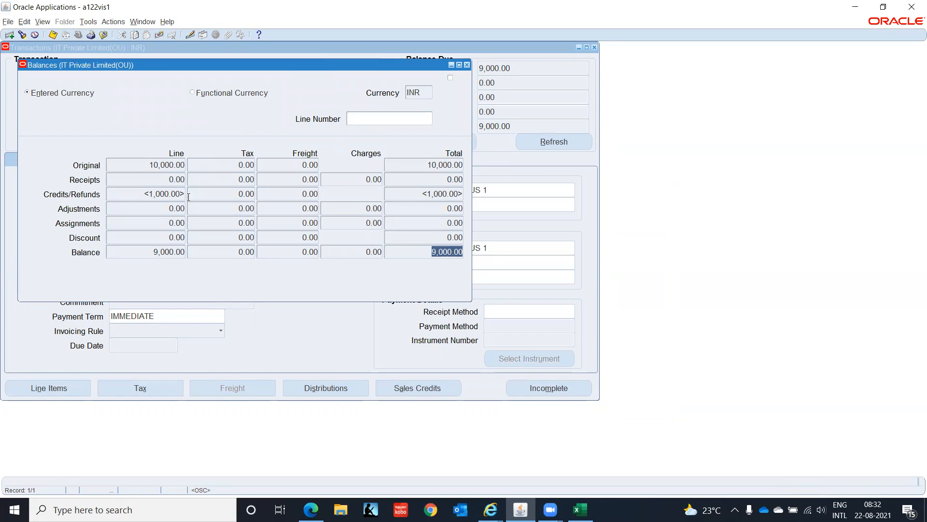
{"action": "left_click", "coordinate": [467, 66]}
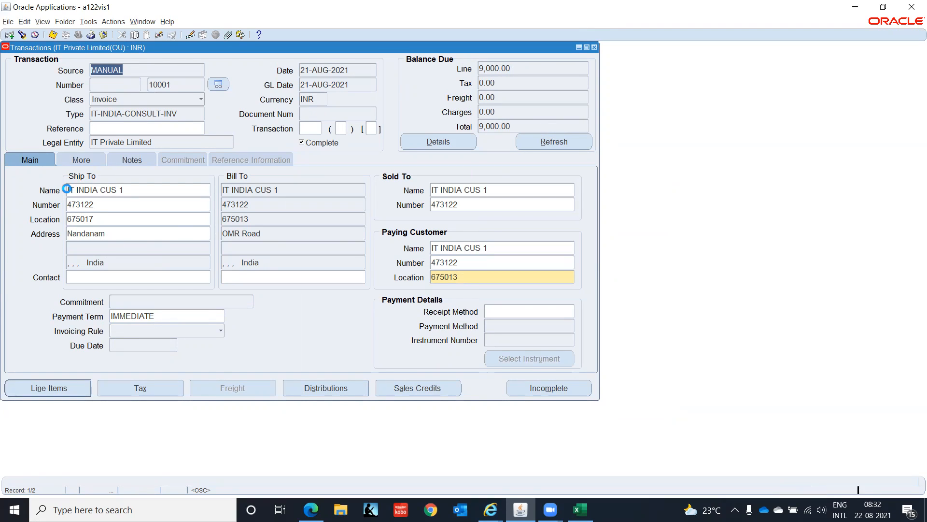
{"action": "key", "text": "Down"}
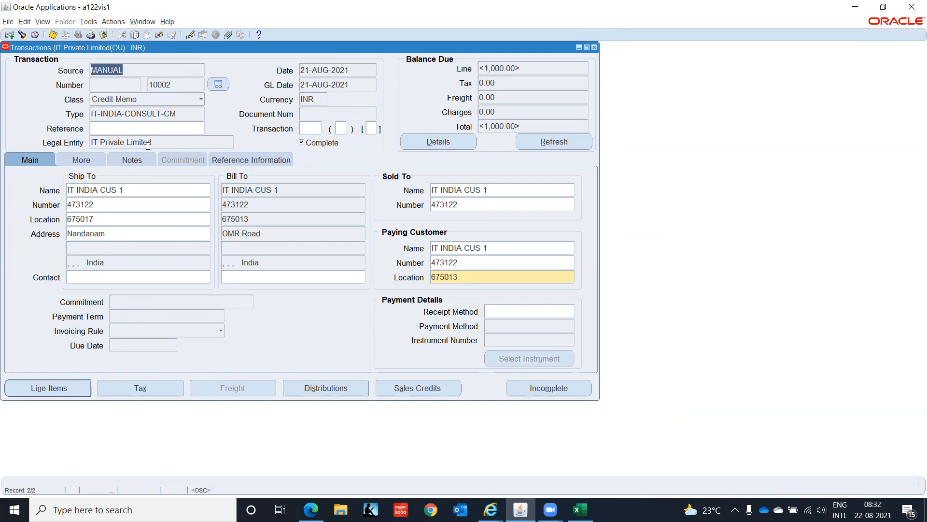
{"action": "key", "text": "Up"}
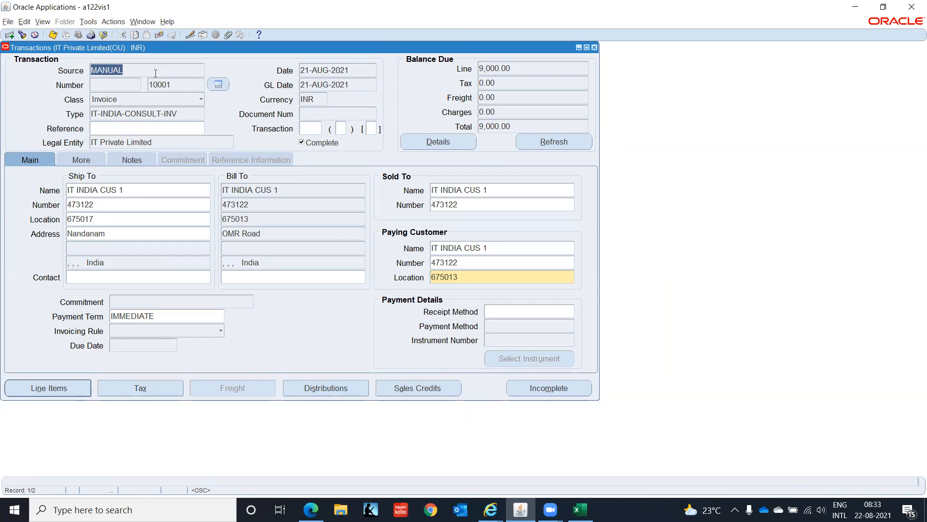
Step: Start a credit transaction directly against the consulting invoice and open its credit lines for entry
{"action": "left_click", "coordinate": [114, 22]}
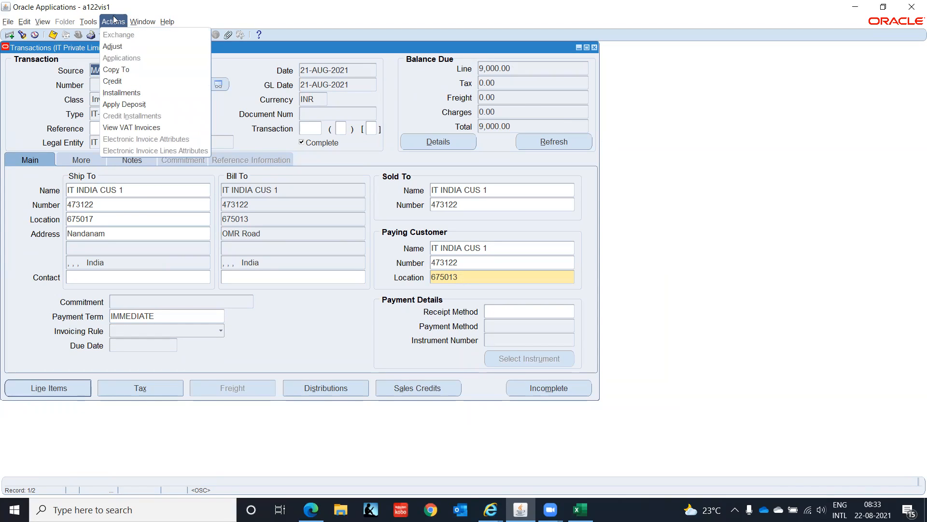
{"action": "left_click", "coordinate": [28, 110]}
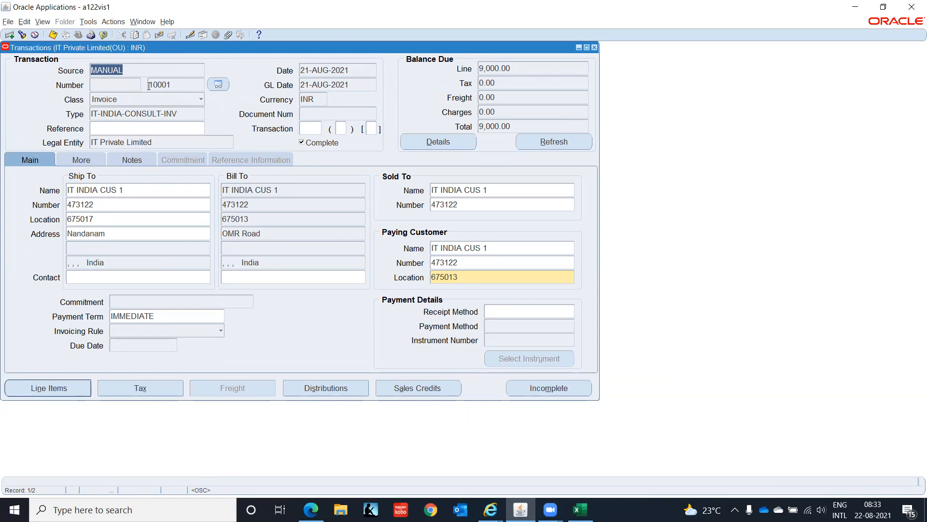
{"action": "left_click", "coordinate": [108, 22]}
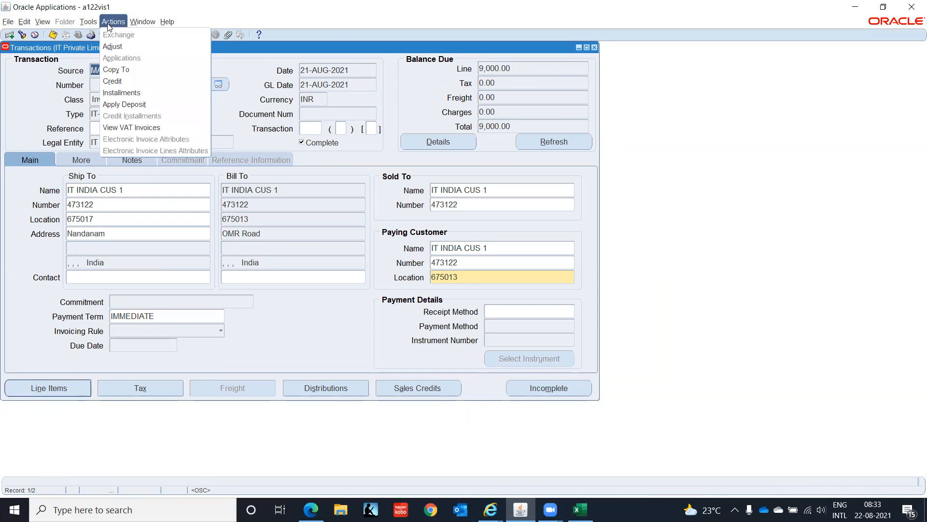
{"action": "left_click", "coordinate": [124, 83]}
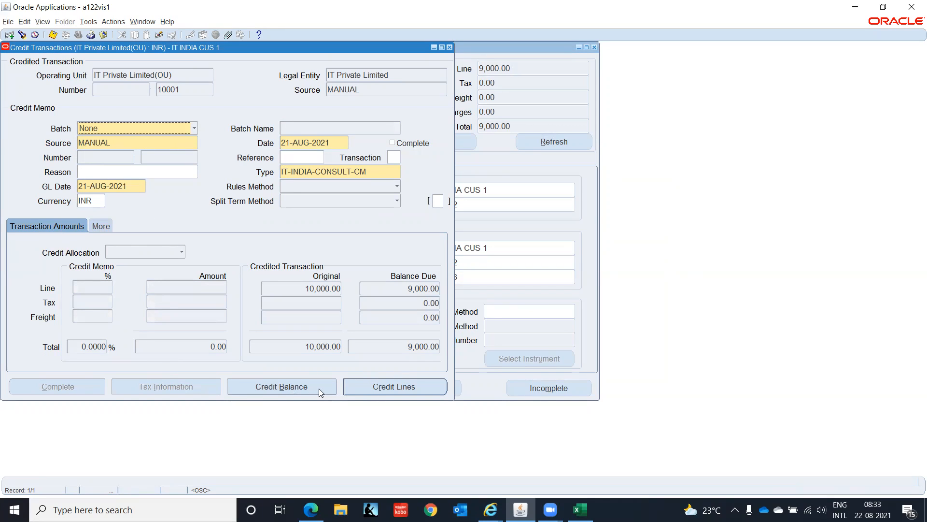
{"action": "left_click", "coordinate": [276, 389]}
{"action": "left_click", "coordinate": [394, 386]}
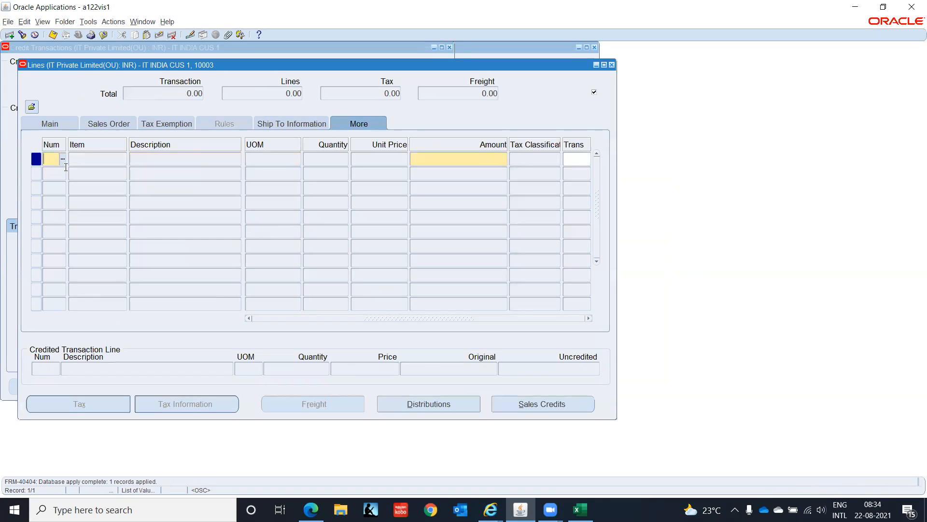
Step: Enter credit line 1 for Consulting with an amount of 1000 and accept the empty Line Transaction Flexfield
{"action": "type", "text": "1"}
{"action": "key", "text": "Tab"}
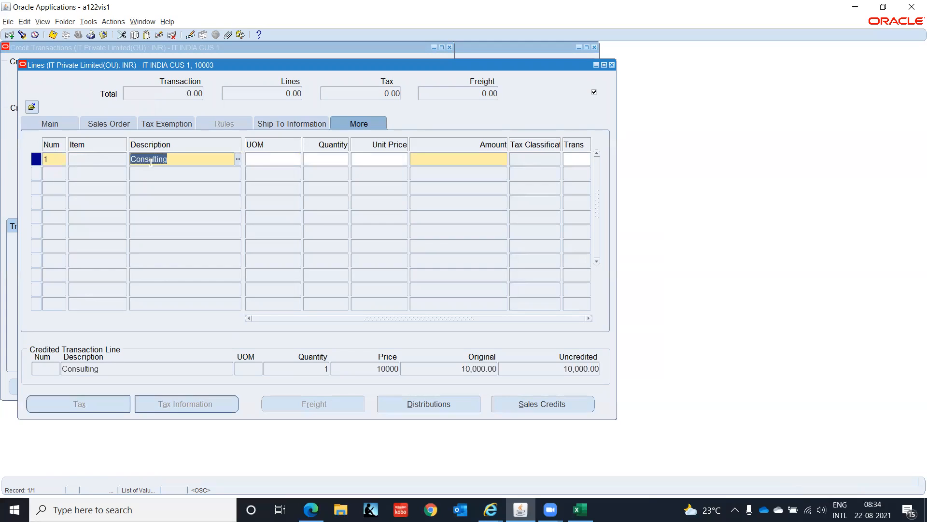
{"action": "key", "text": "Tab"}
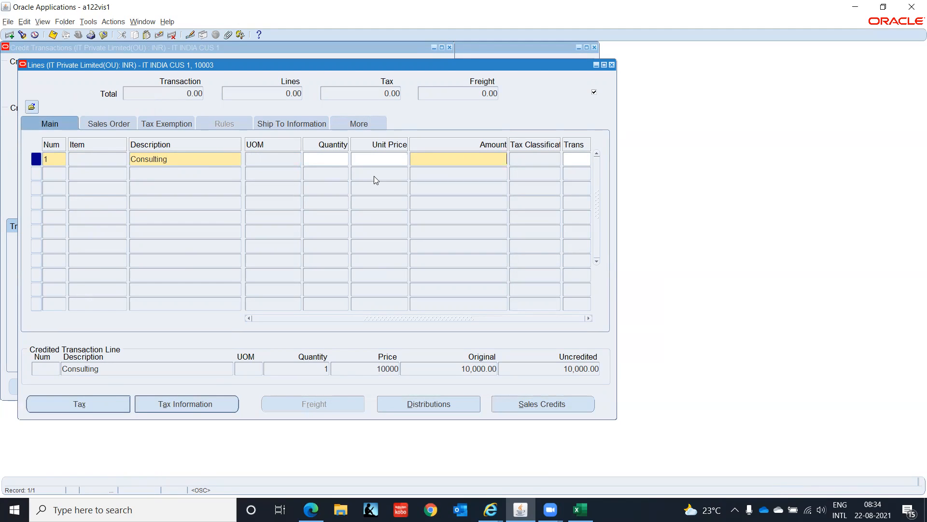
{"action": "type", "text": "1000"}
{"action": "key", "text": "Tab"}
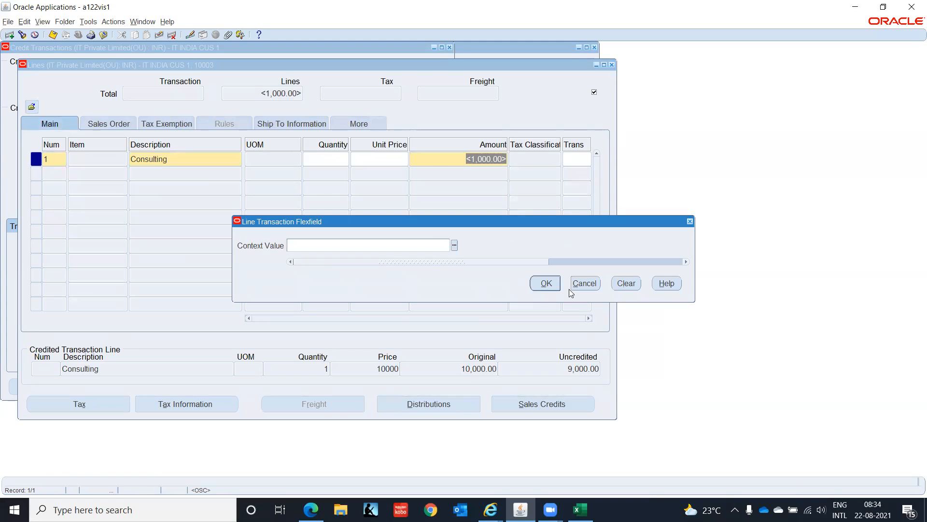
{"action": "left_click", "coordinate": [546, 283]}
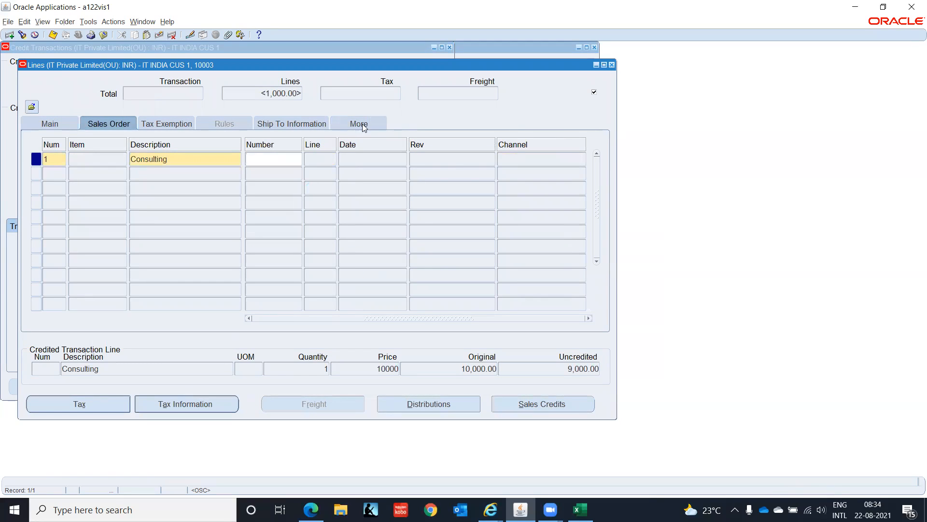
Step: Set registration status N in the credit line's Invoice Line Information, accept the additional information for India, and save the line
{"action": "left_click", "coordinate": [351, 125]}
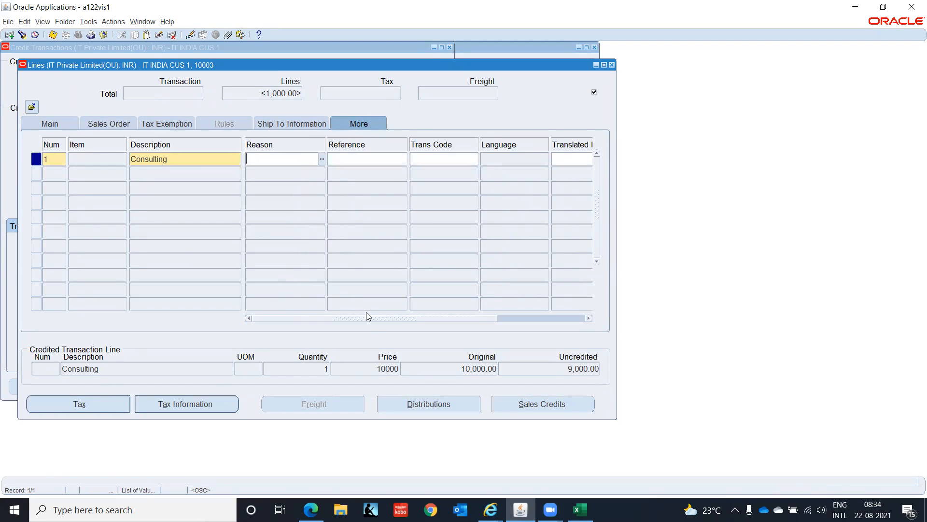
{"action": "left_click_drag", "start_coordinate": [367, 318], "coordinate": [609, 301]}
{"action": "left_click", "coordinate": [572, 157]}
{"action": "left_click", "coordinate": [355, 278]}
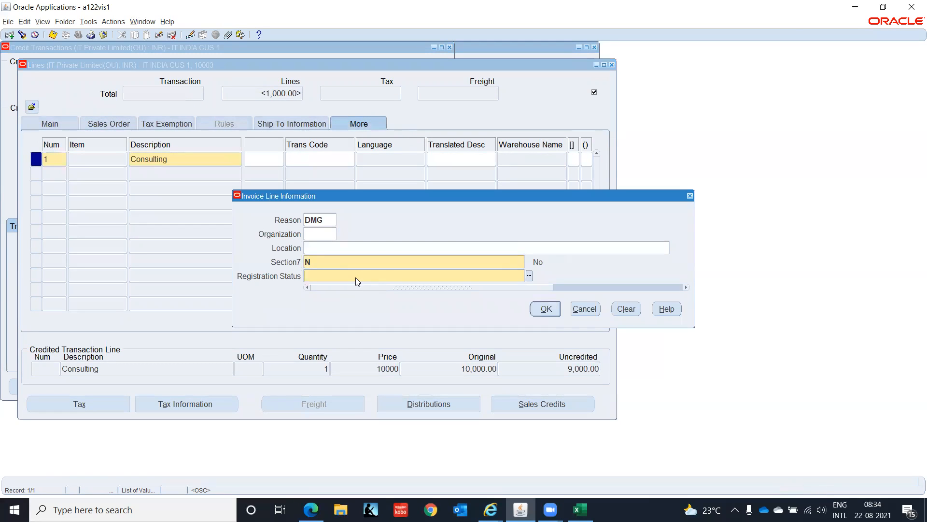
{"action": "type", "text": "N"}
{"action": "key", "text": "Tab"}
{"action": "key", "text": "Return"}
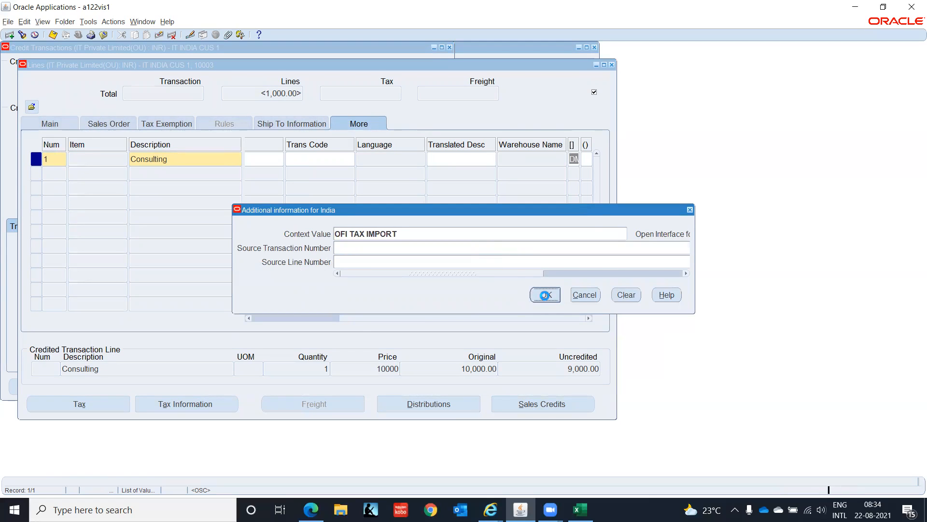
{"action": "left_click", "coordinate": [545, 295]}
{"action": "left_click", "coordinate": [178, 158]}
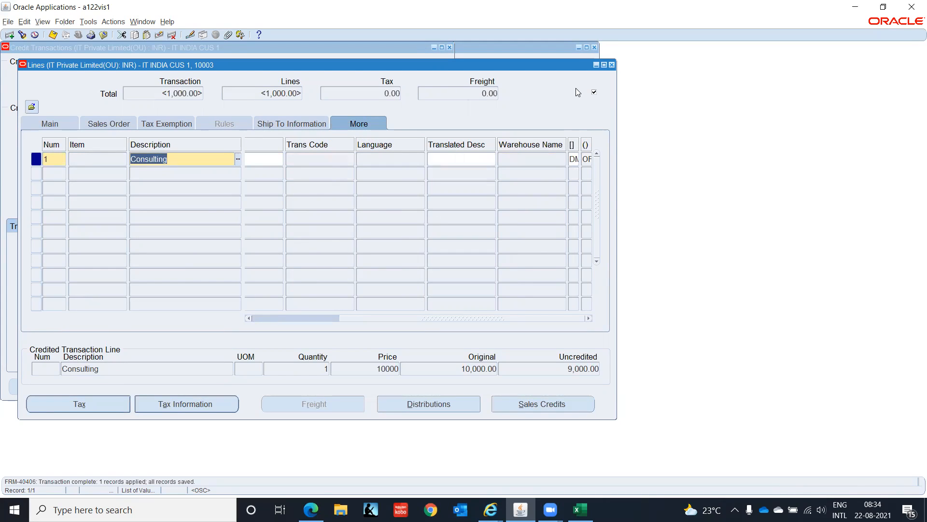
Step: Close the credit lines, mark the new credit memo complete, and return to the consulting invoice record
{"action": "left_click", "coordinate": [612, 64]}
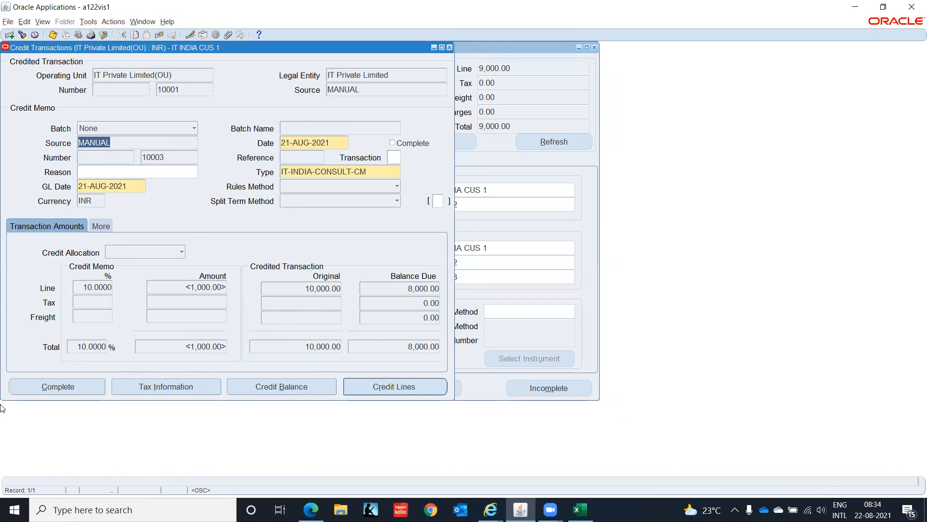
{"action": "left_click", "coordinate": [65, 388]}
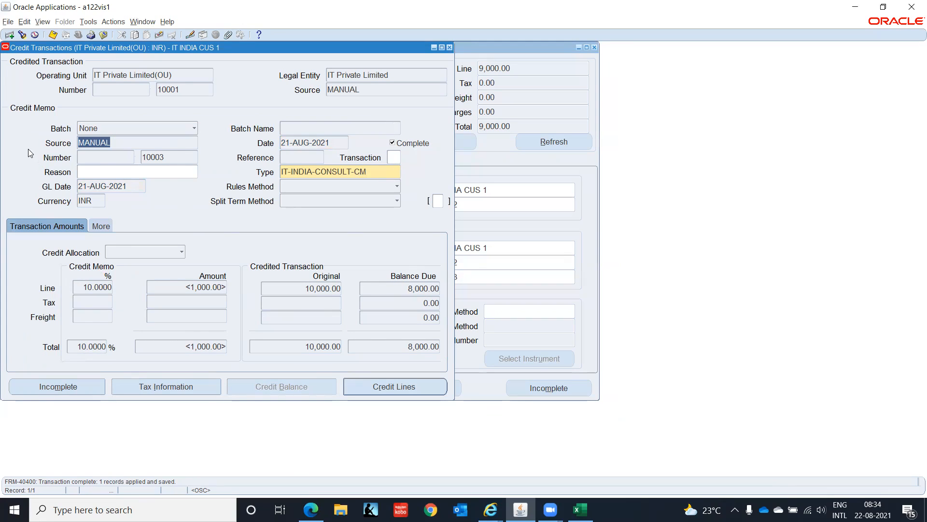
{"action": "left_click", "coordinate": [178, 159]}
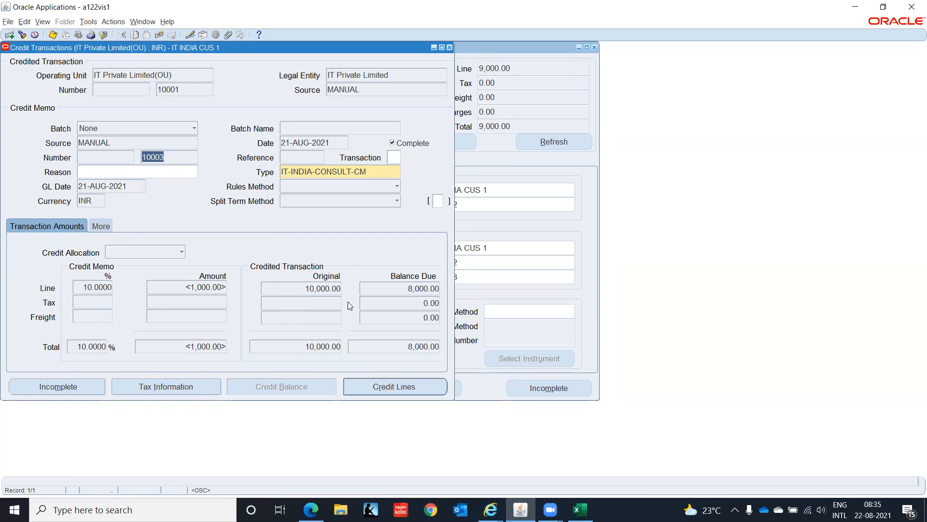
{"action": "left_click", "coordinate": [450, 47]}
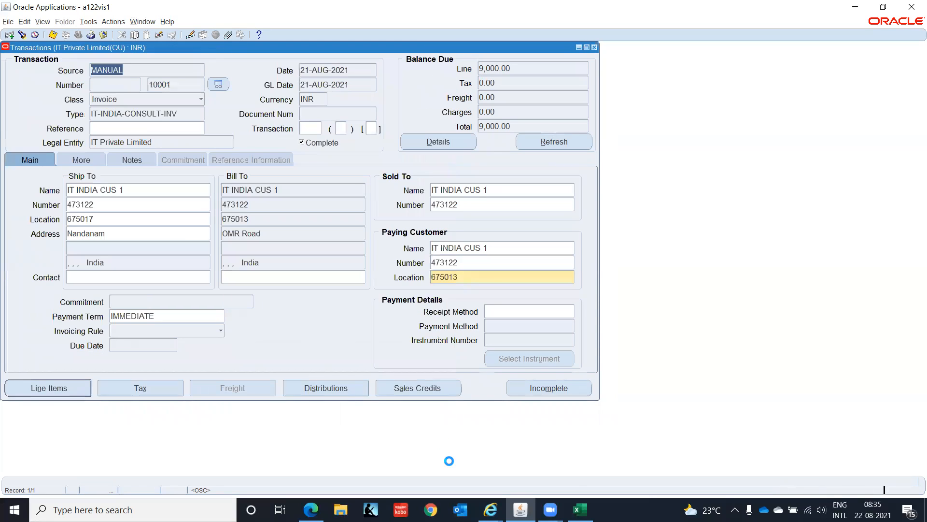
Step: Switch to the Excel worksheet and examine the Accounts Receivable setup list, comparing the invoice setups through Payment Terms with the receipt setups
{"action": "left_click", "coordinate": [580, 510]}
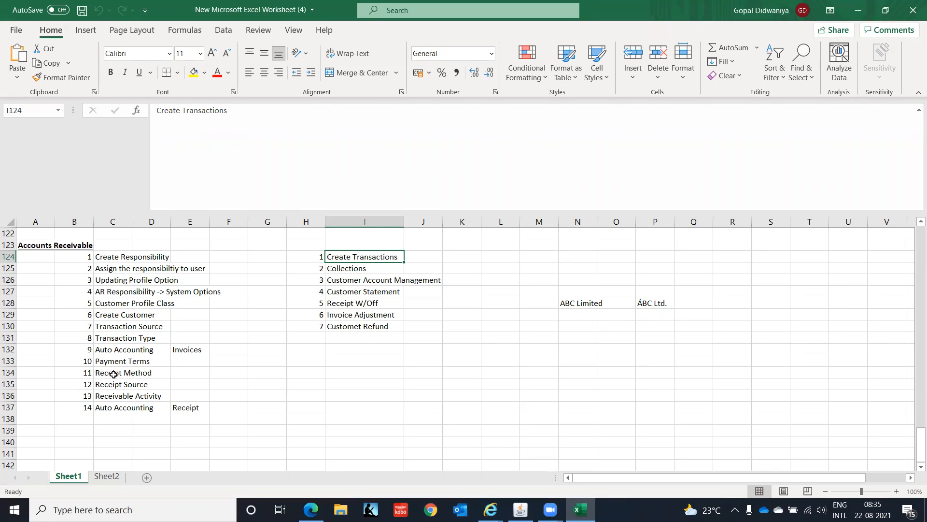
{"action": "left_click_drag", "start_coordinate": [113, 374], "coordinate": [119, 405]}
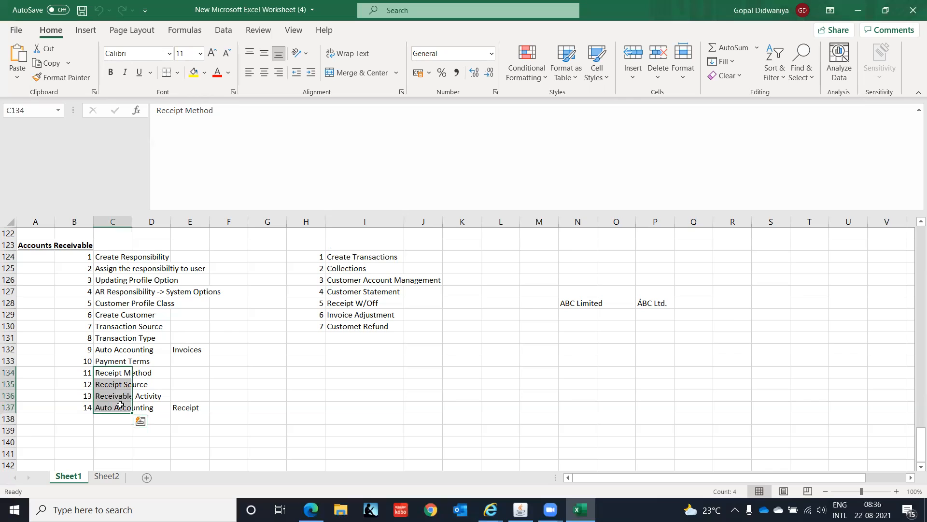
{"action": "left_click", "coordinate": [121, 374]}
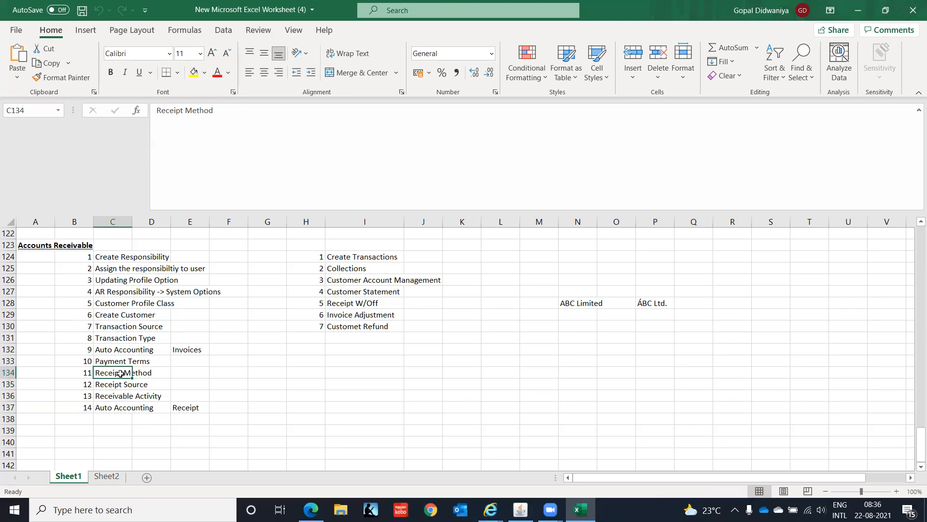
{"action": "left_click", "coordinate": [336, 258]}
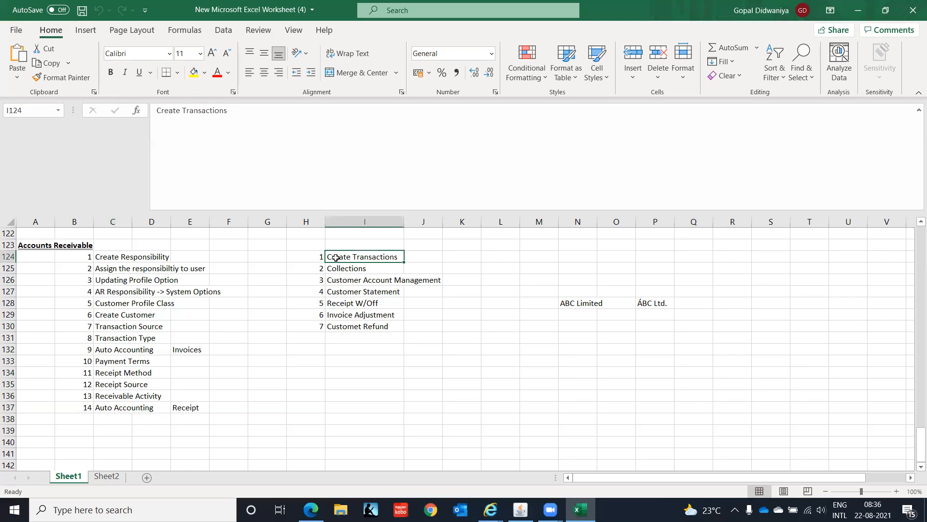
{"action": "left_click_drag", "start_coordinate": [129, 260], "coordinate": [131, 362]}
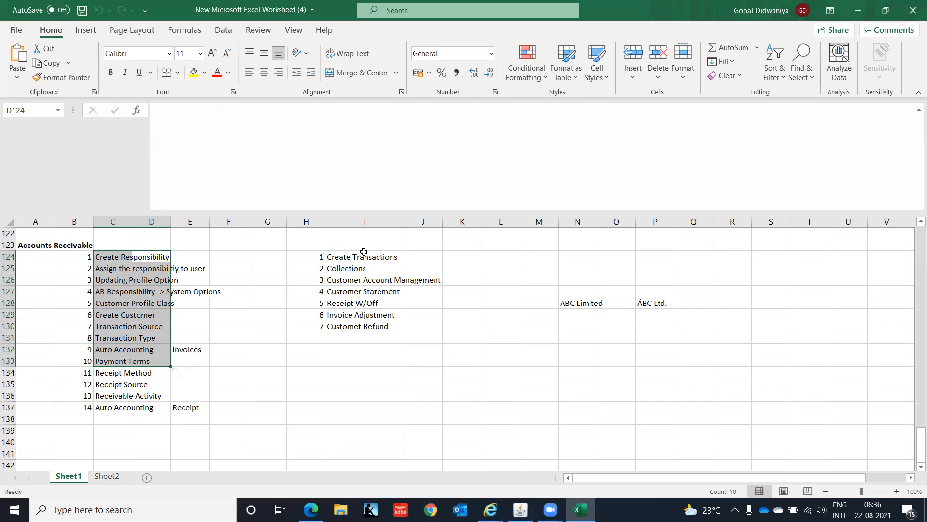
{"action": "left_click", "coordinate": [364, 252]}
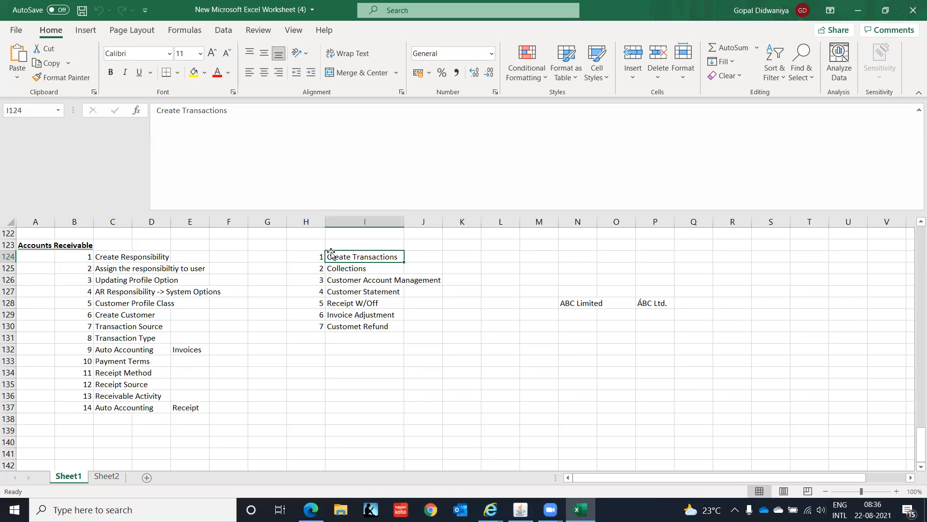
{"action": "left_click", "coordinate": [116, 373]}
{"action": "left_click_drag", "start_coordinate": [117, 372], "coordinate": [116, 405]}
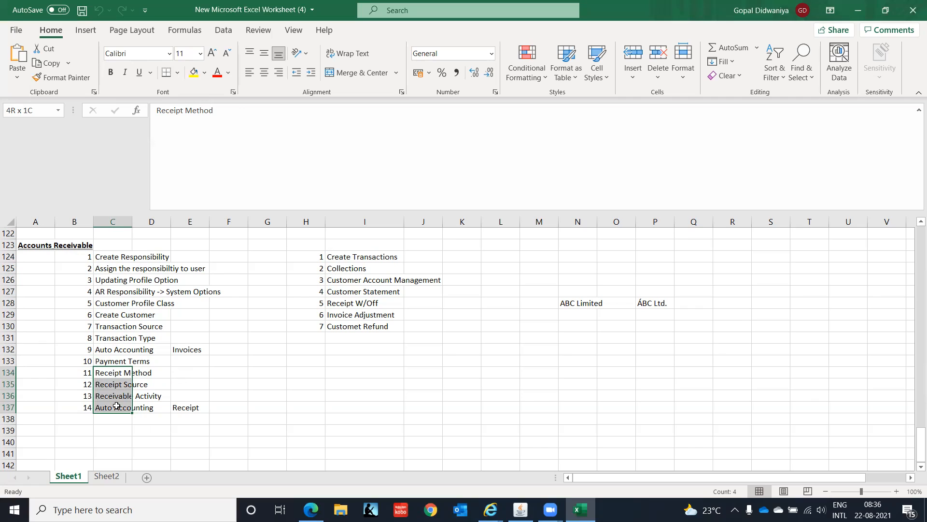
{"action": "left_click_drag", "start_coordinate": [117, 405], "coordinate": [117, 405]}
Step: Examine the receivables processes from Collections to Customer Refund alongside the receipt setup items from Receipt Method to Auto Accounting
{"action": "left_click", "coordinate": [340, 269]}
{"action": "left_click", "coordinate": [341, 280]}
{"action": "left_click", "coordinate": [342, 290]}
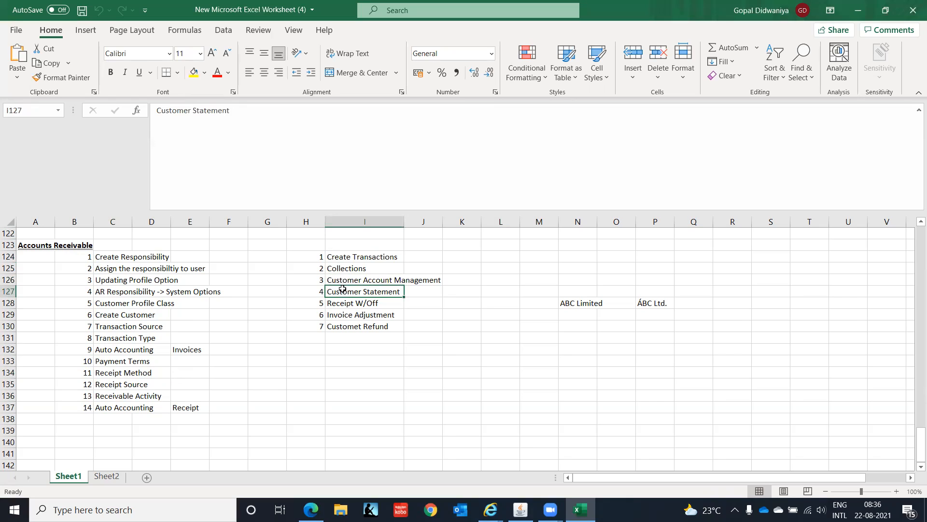
{"action": "left_click", "coordinate": [344, 303]}
{"action": "left_click", "coordinate": [345, 313]}
{"action": "left_click", "coordinate": [350, 327]}
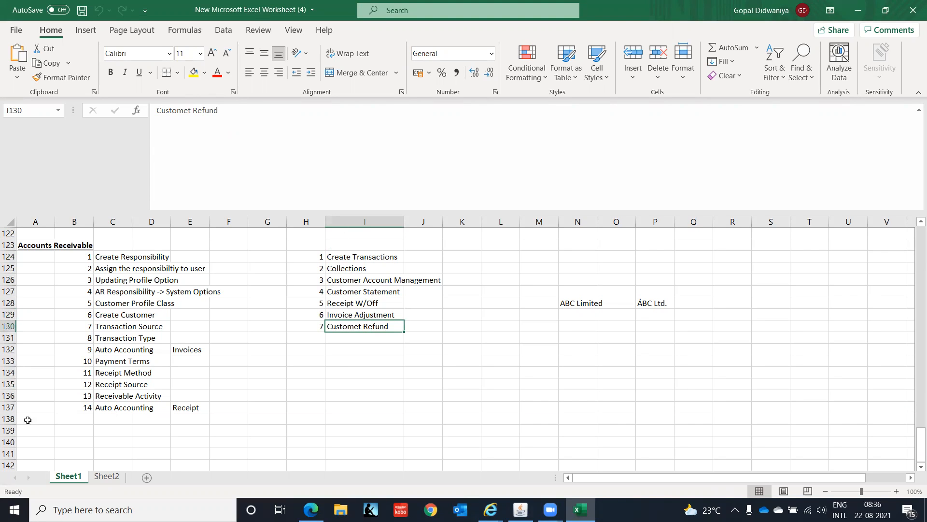
{"action": "left_click_drag", "start_coordinate": [110, 373], "coordinate": [114, 411]}
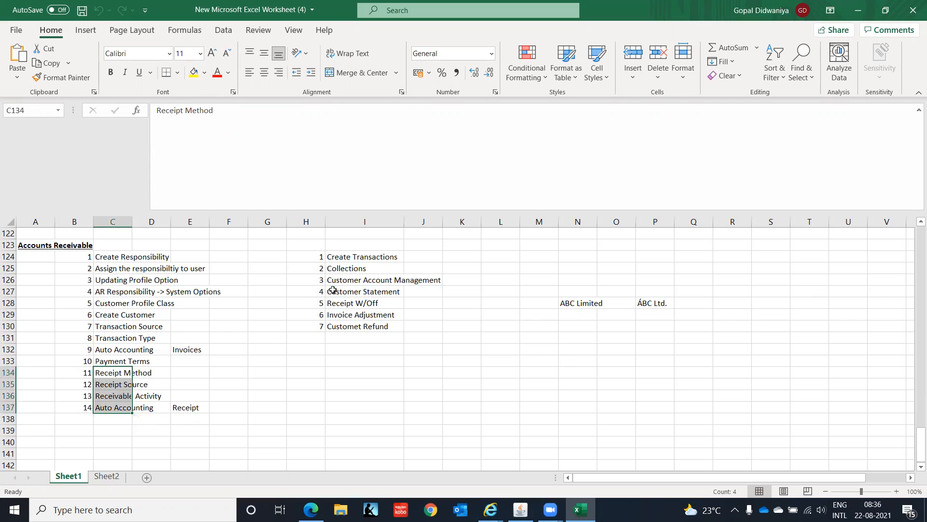
{"action": "left_click_drag", "start_coordinate": [339, 270], "coordinate": [351, 324]}
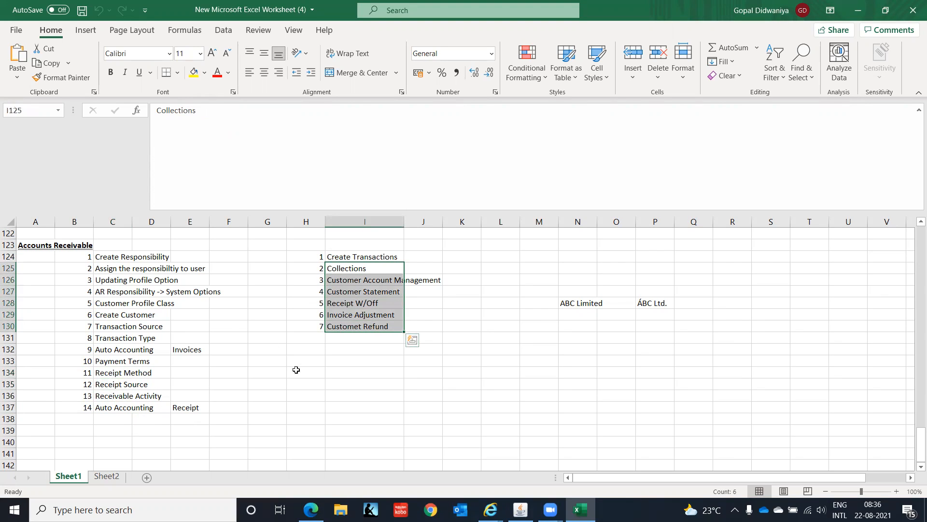
{"action": "left_click", "coordinate": [296, 370]}
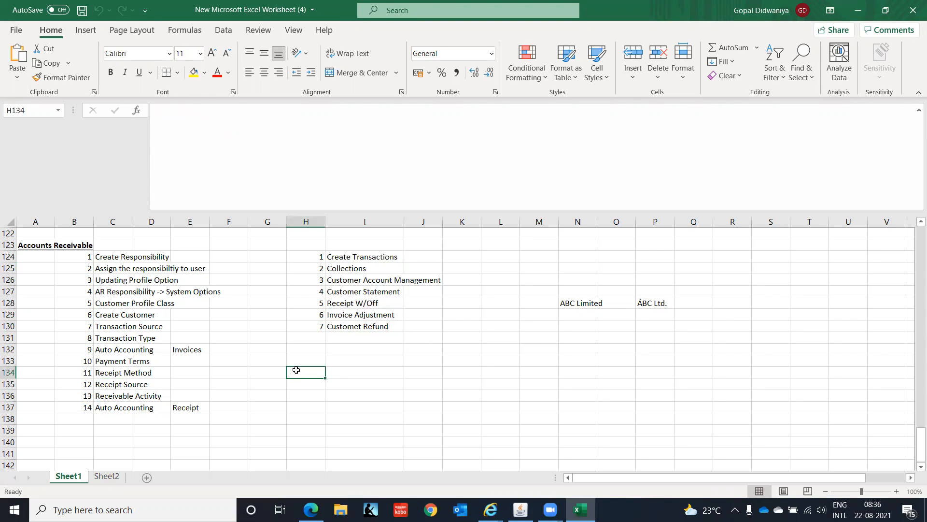